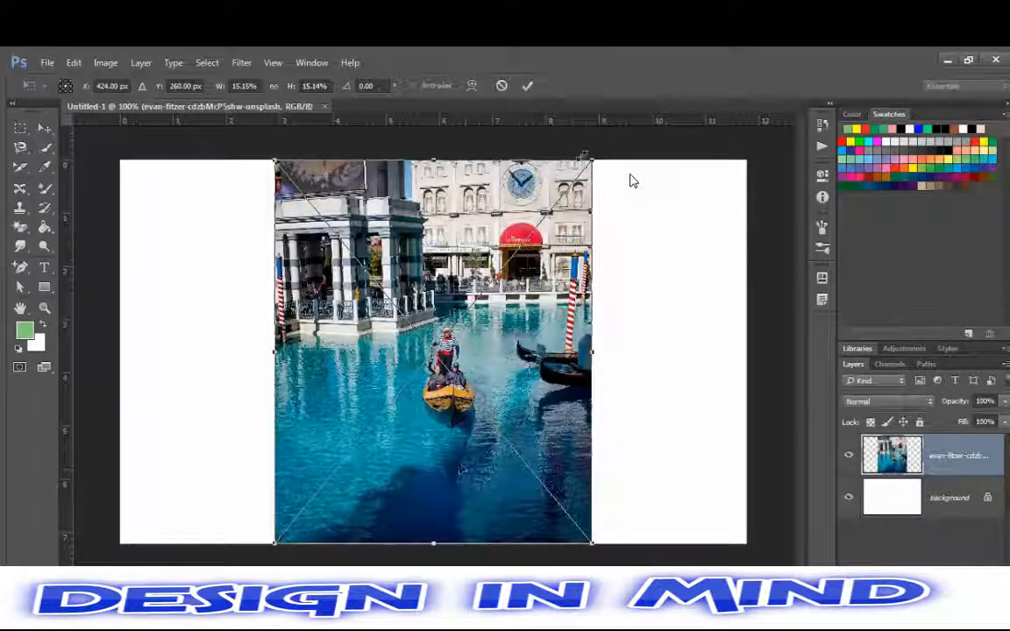
Stretch the placed canal photo to cover the whole canvas, apply the transform and duplicate its layer
left_click_drag(592, 160, 655, 127)
left_click_drag(746, 156, 691, 248)
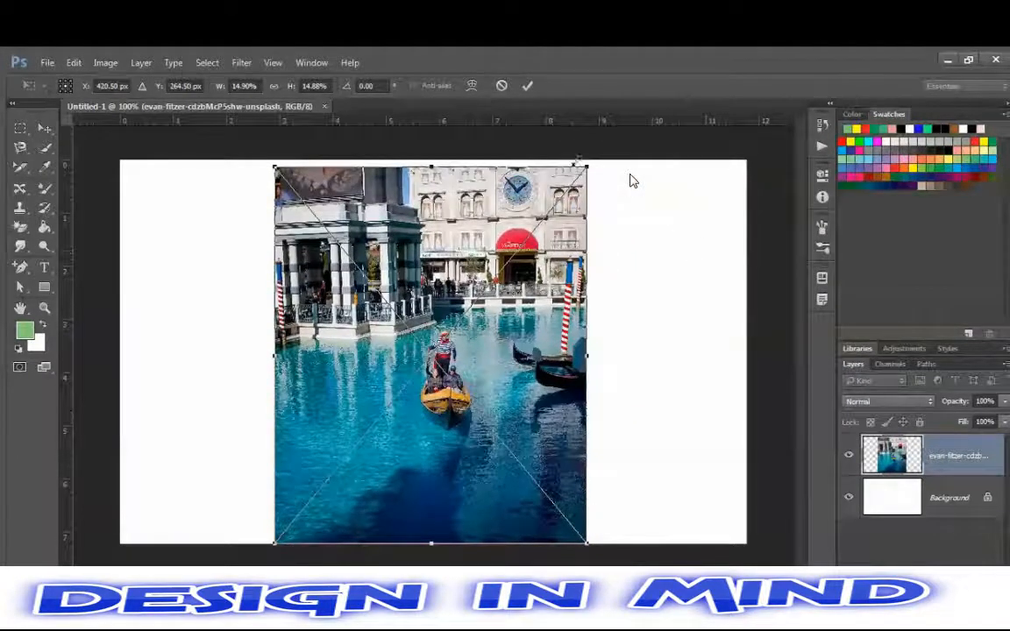
left_click_drag(587, 166, 595, 159)
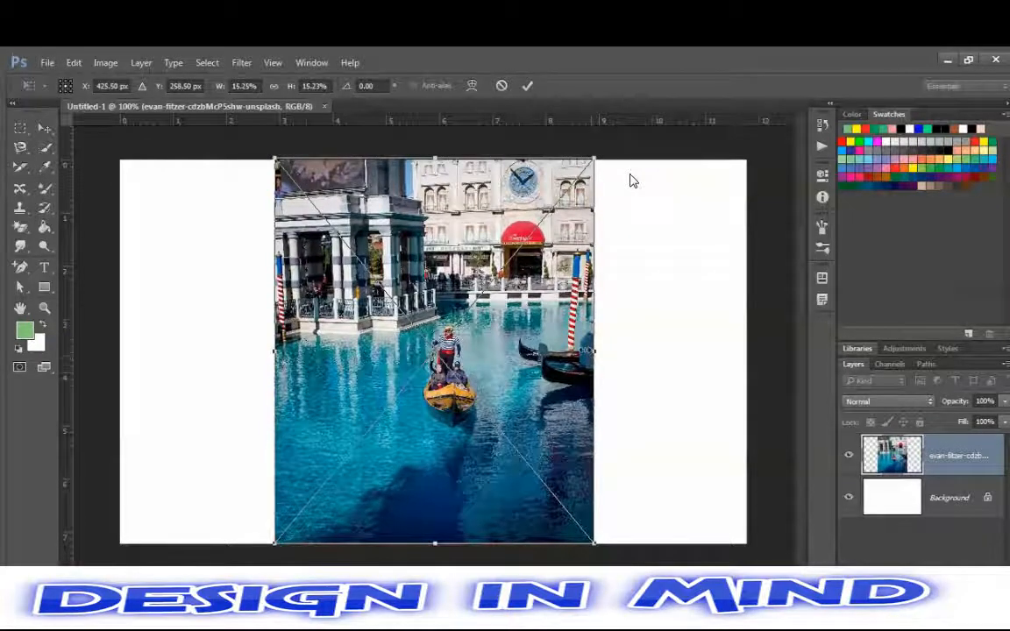
left_click_drag(594, 350, 746, 349)
key("Return")
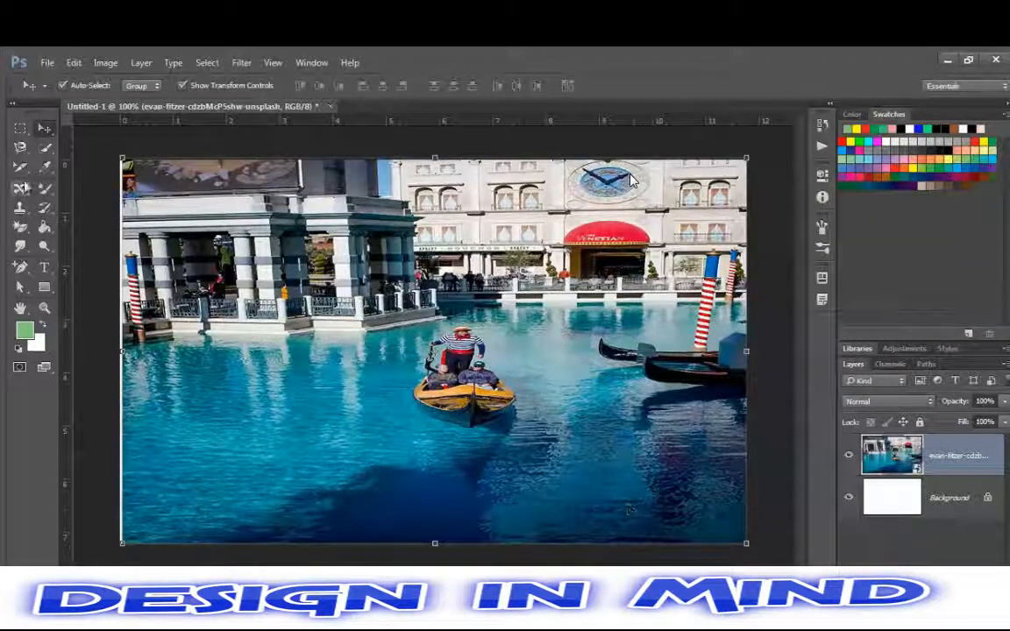
key("b")
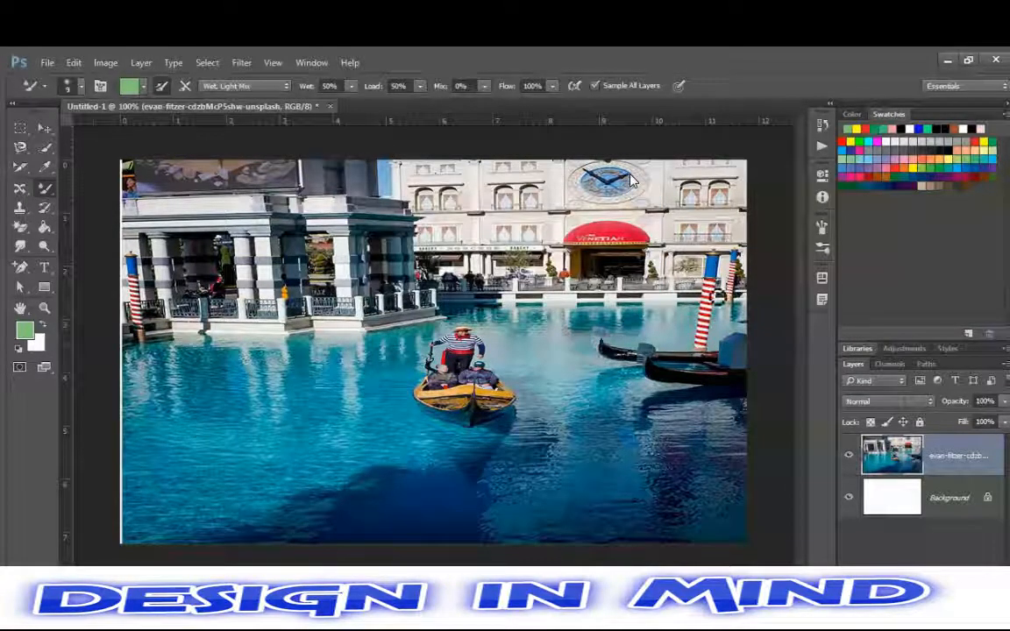
key("ctrl+j")
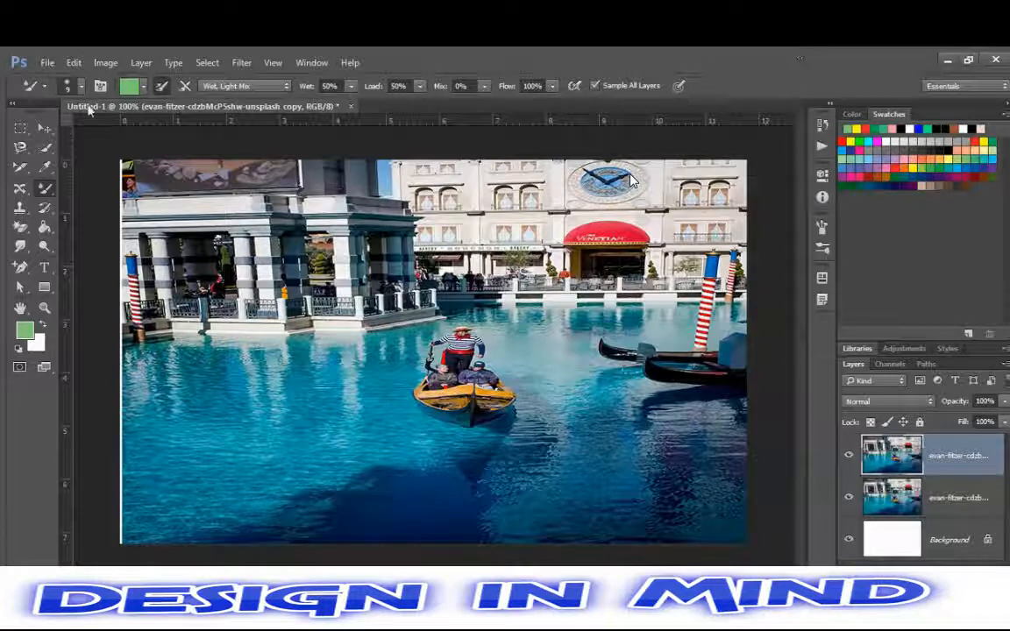
Create a slice with the Slice tool covering the columned building from the canvas's upper-left corner down into the water
left_click(26, 171)
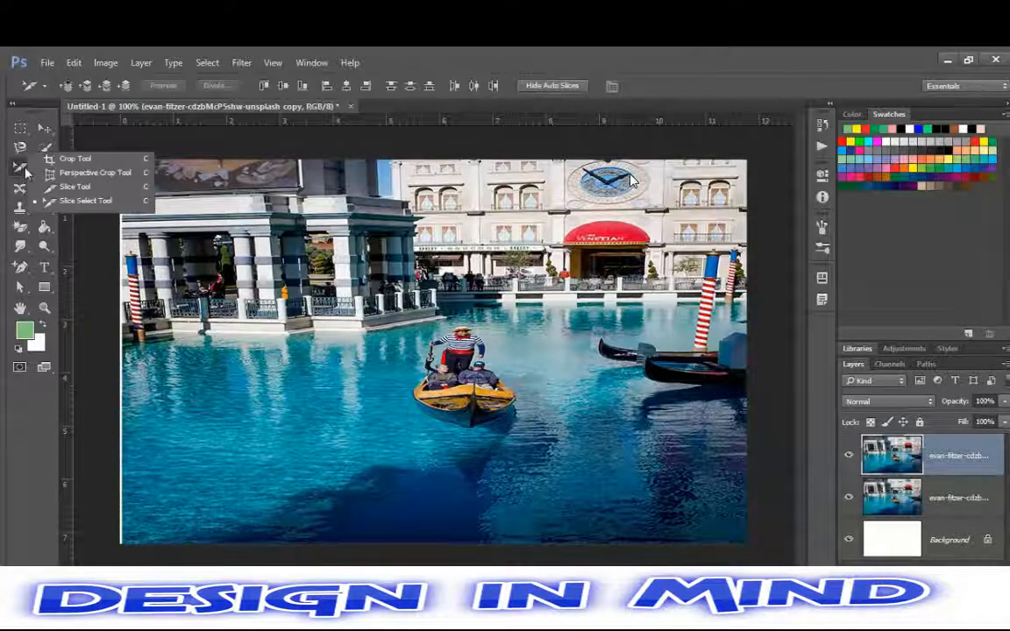
left_click(74, 187)
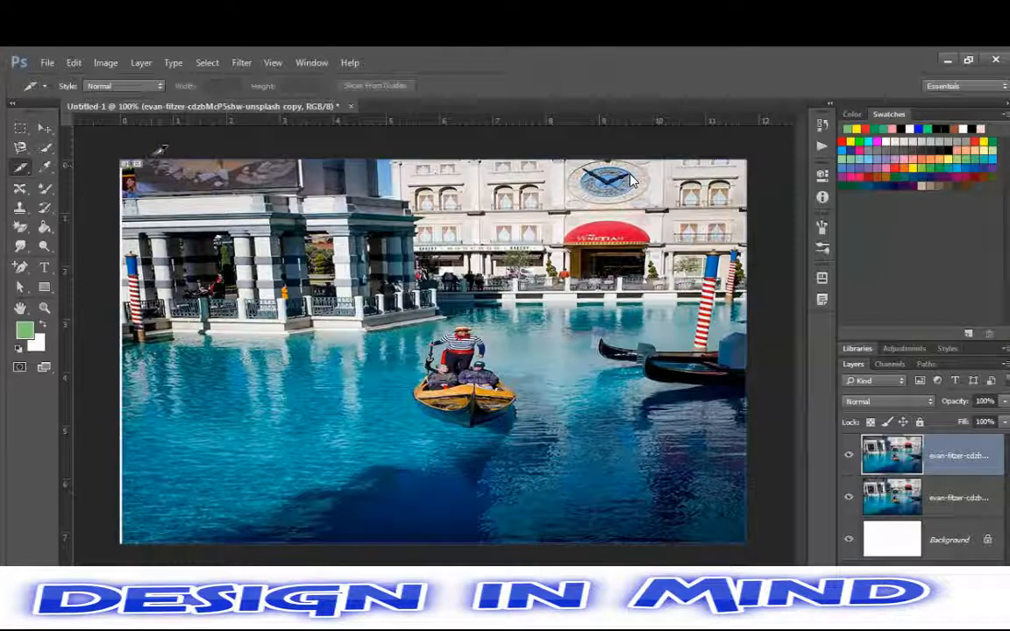
left_click_drag(160, 149, 447, 320)
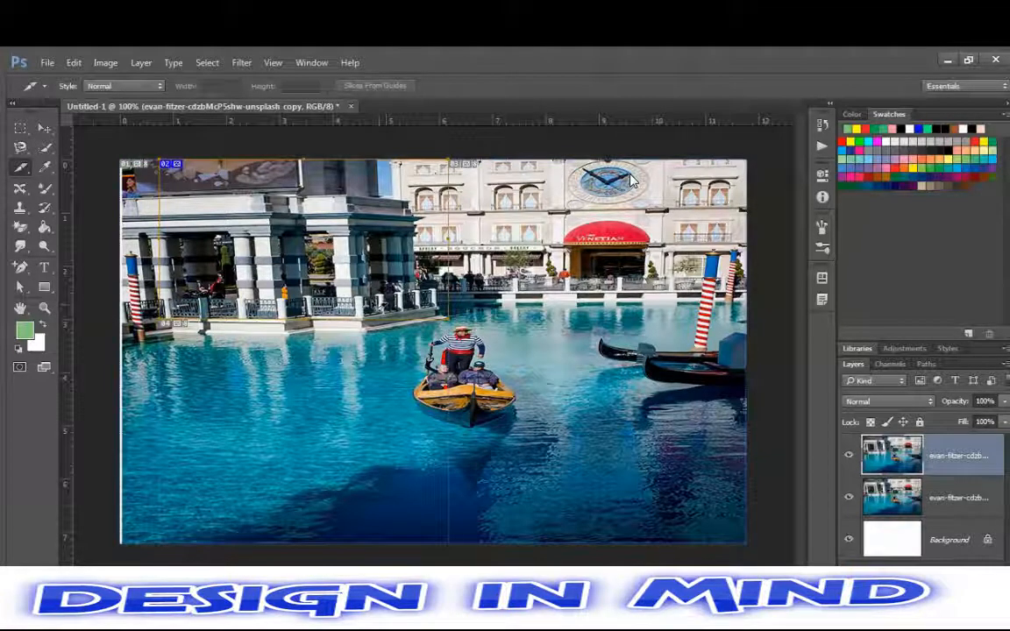
left_click_drag(374, 305, 355, 512)
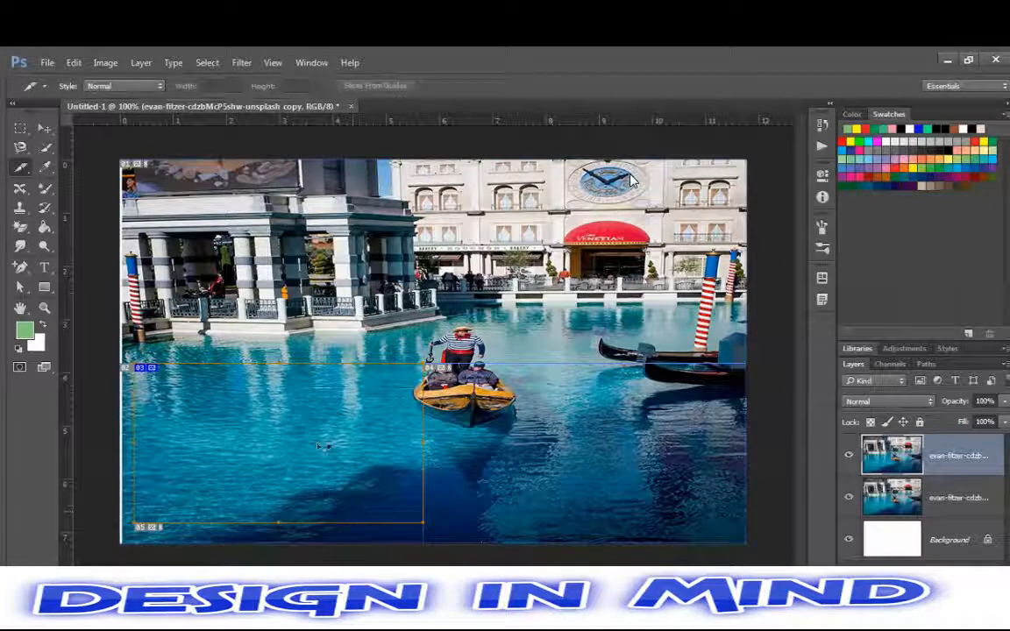
left_click_drag(291, 401, 306, 242)
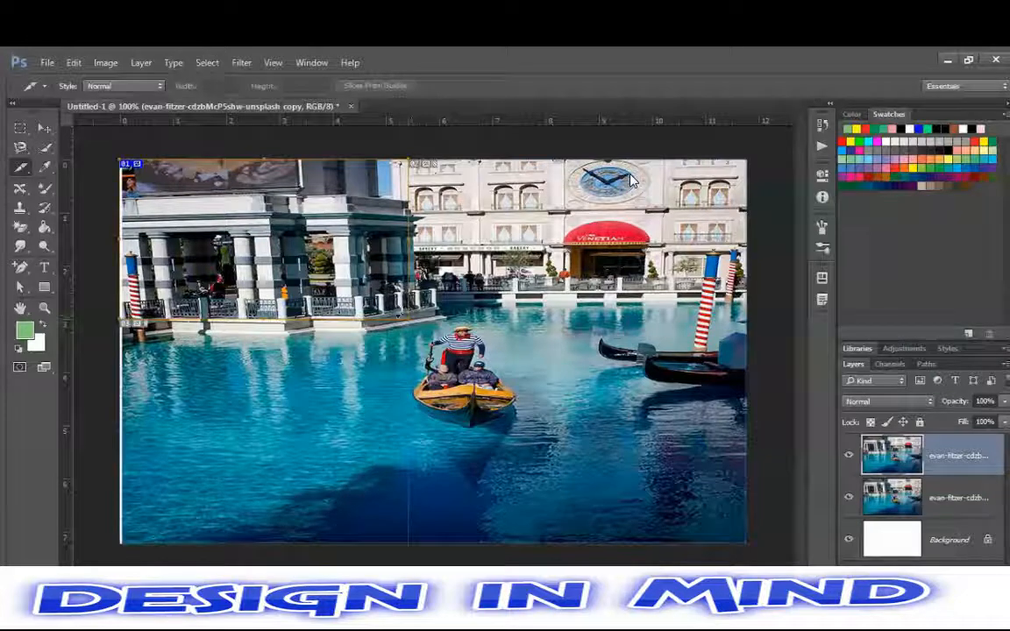
left_click_drag(400, 320, 400, 394)
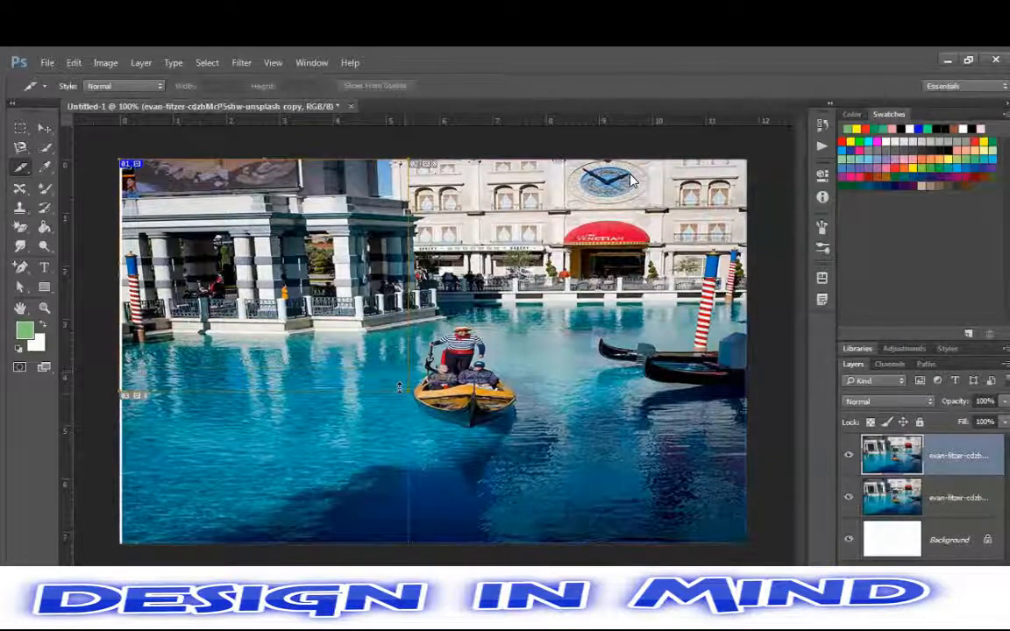
Try shifting the building slice with the Slice Select tool and undo the move
left_click(42, 82)
left_click(42, 83)
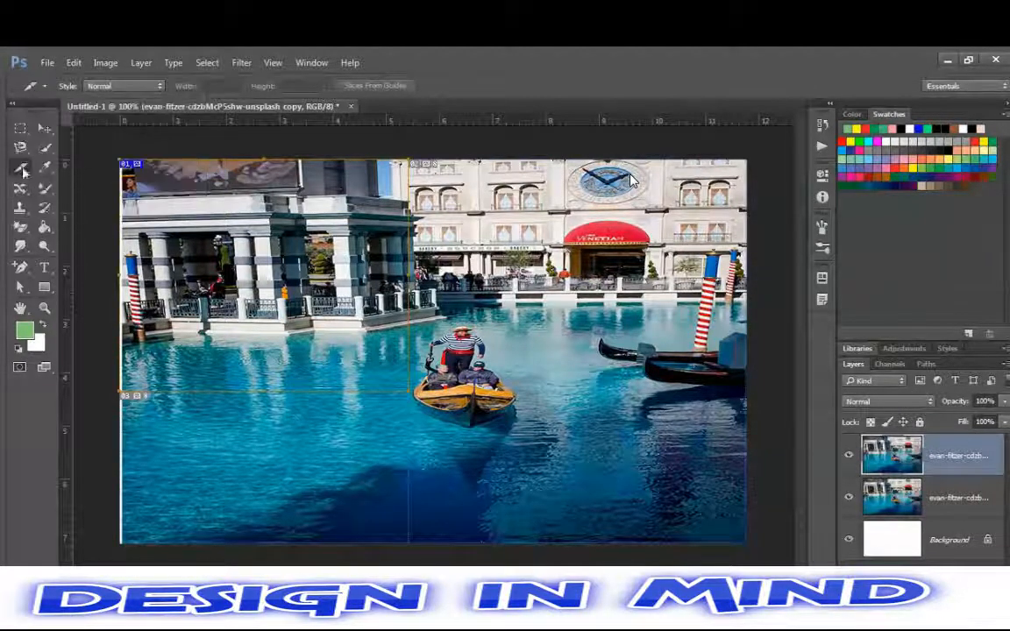
right_click(22, 169)
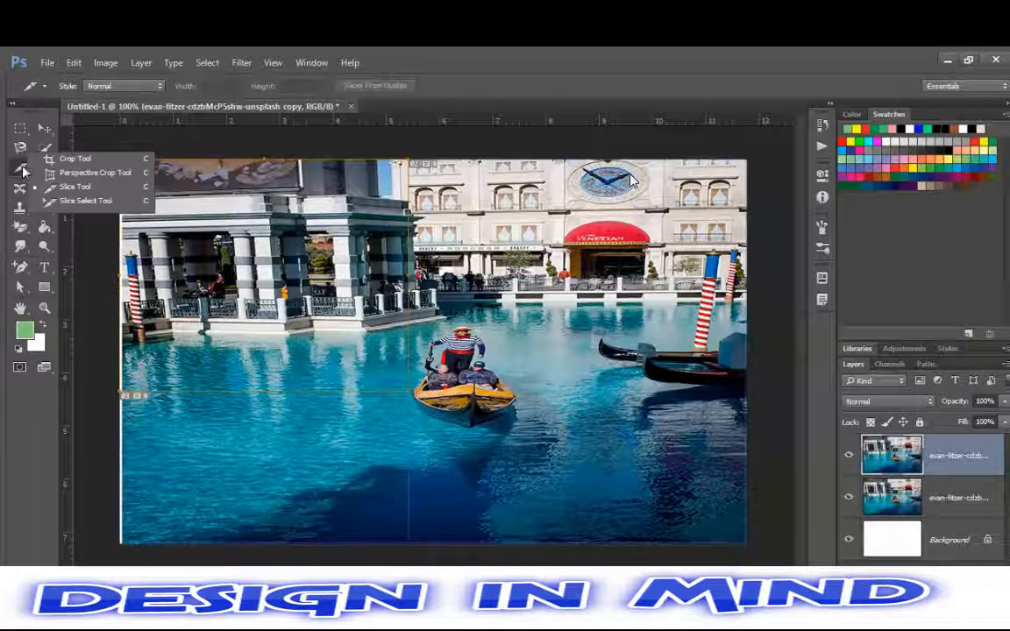
left_click(71, 201)
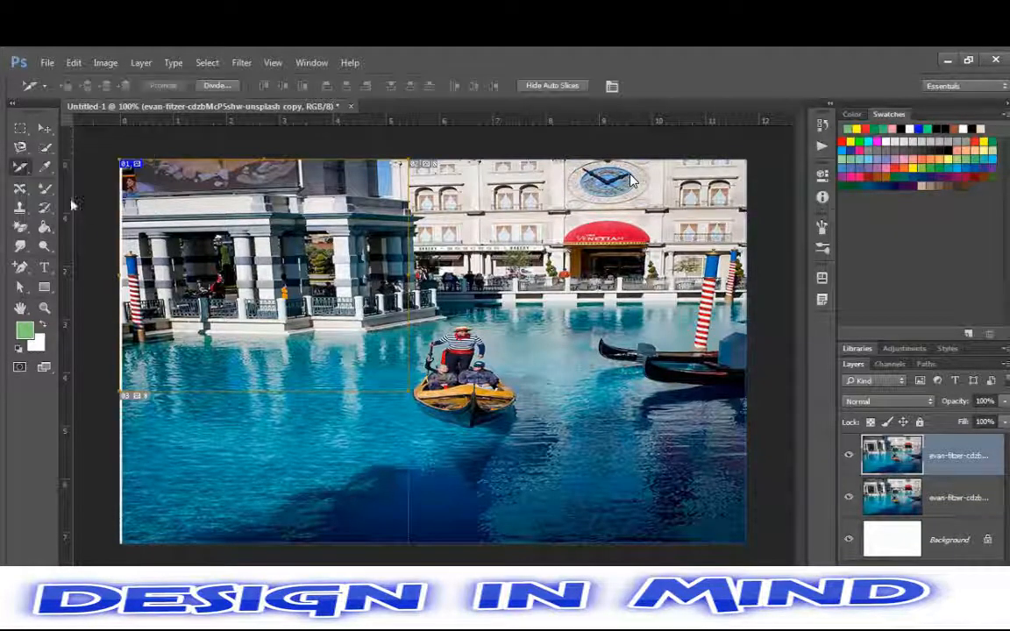
mouse_move(341, 308)
left_mouse_down()
mouse_move(404, 309)
mouse_move(327, 315)
left_mouse_up()
key("ctrl+z")
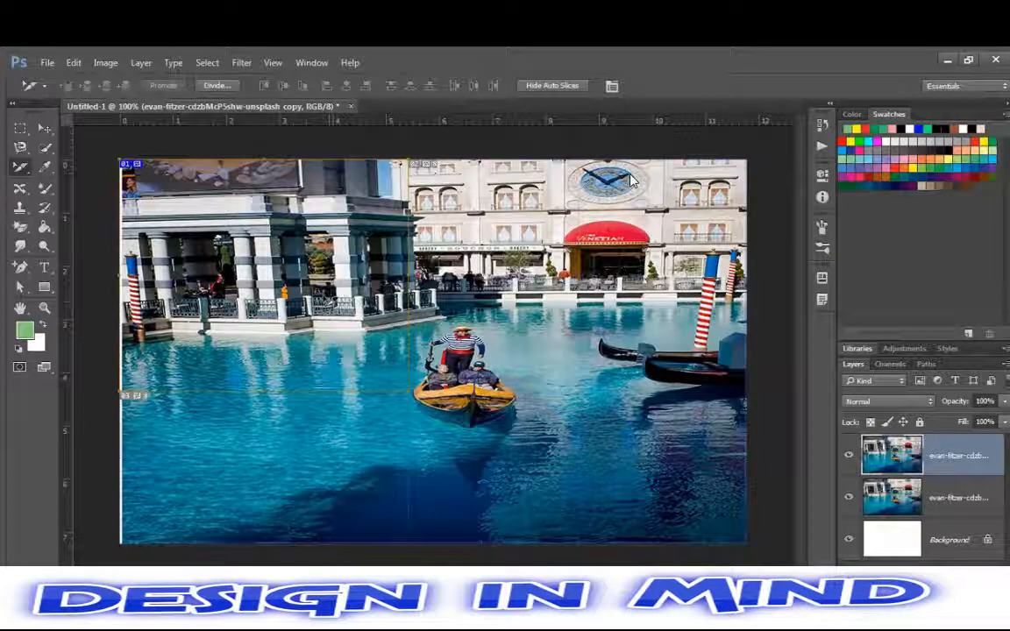
Draw narrow slices along the photo's top edge, down beside the striped pole and across the moored gondola to the canvas edge
right_click(22, 167)
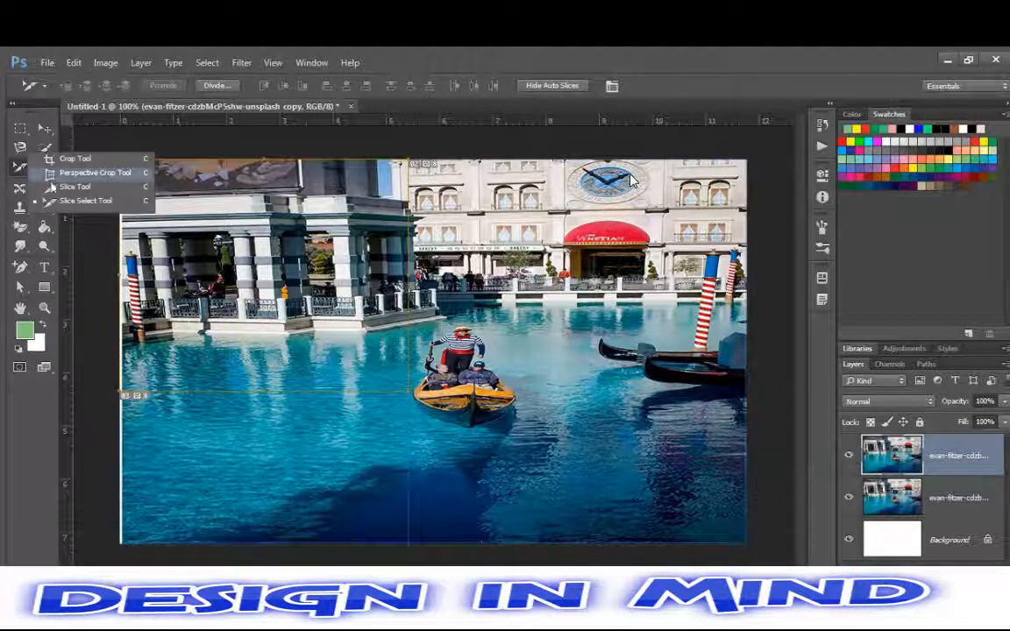
left_click(54, 187)
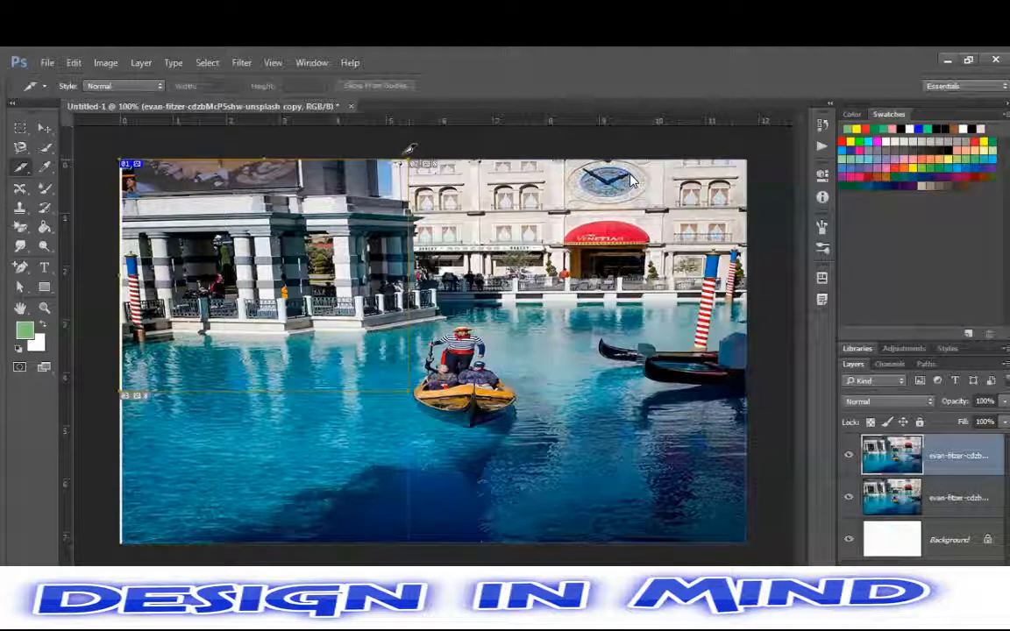
left_click_drag(410, 149, 668, 175)
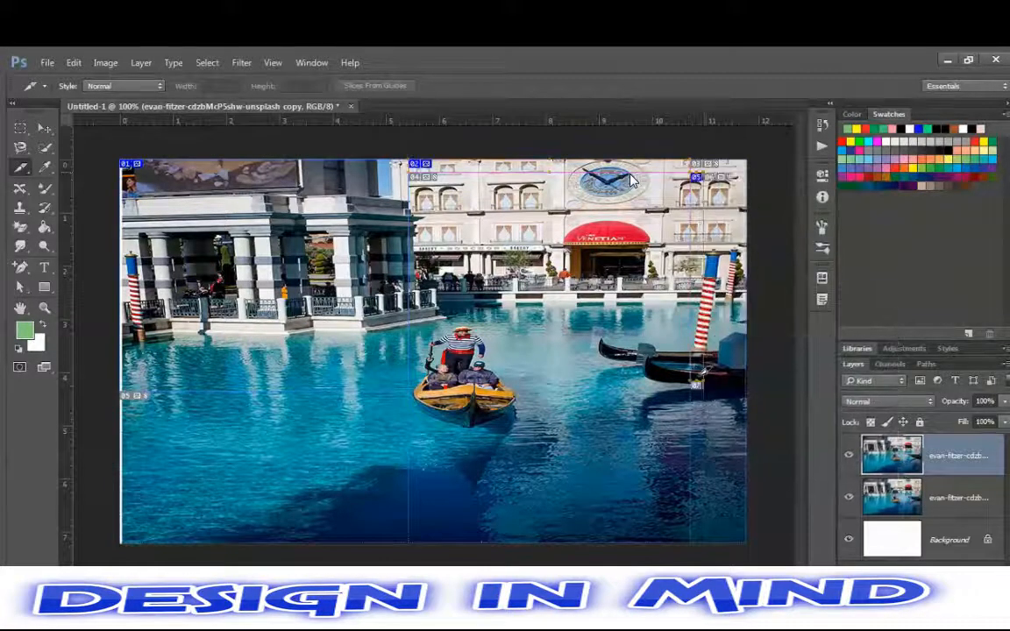
left_click_drag(704, 378, 745, 380)
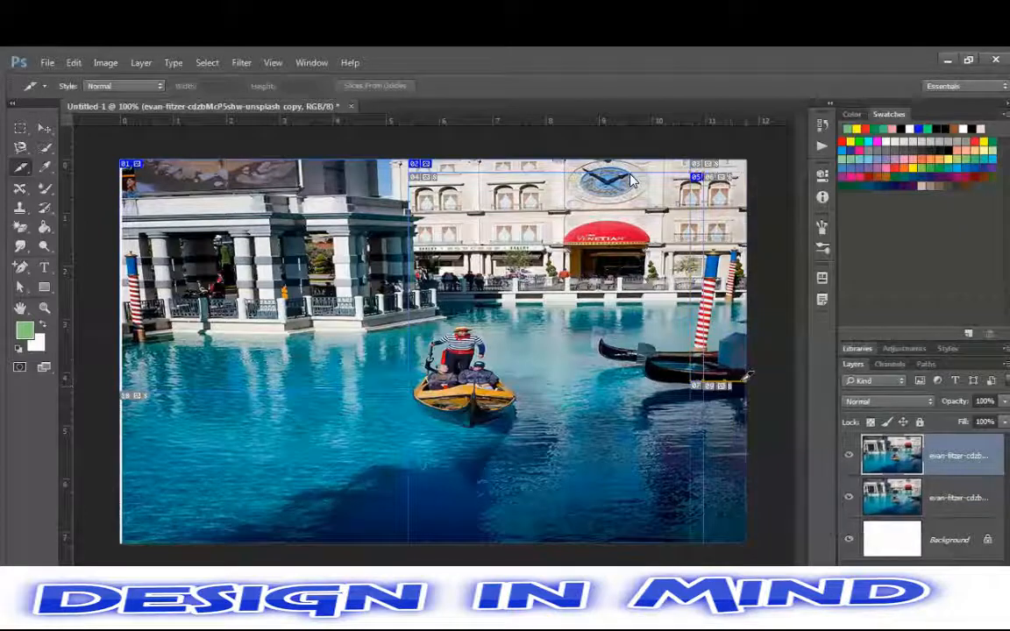
left_click(45, 62)
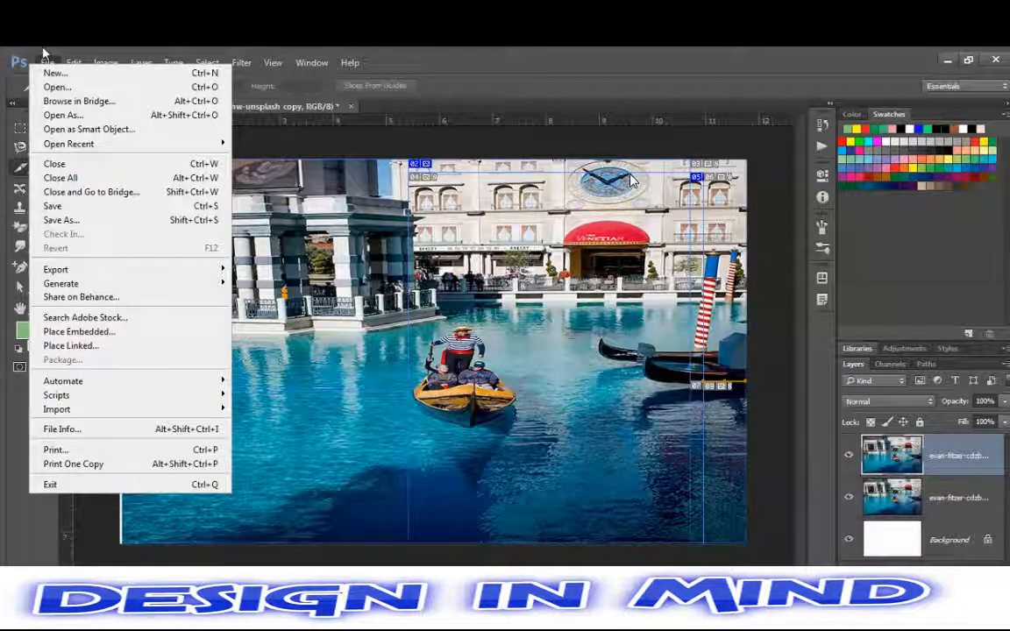
mouse_move(74, 62)
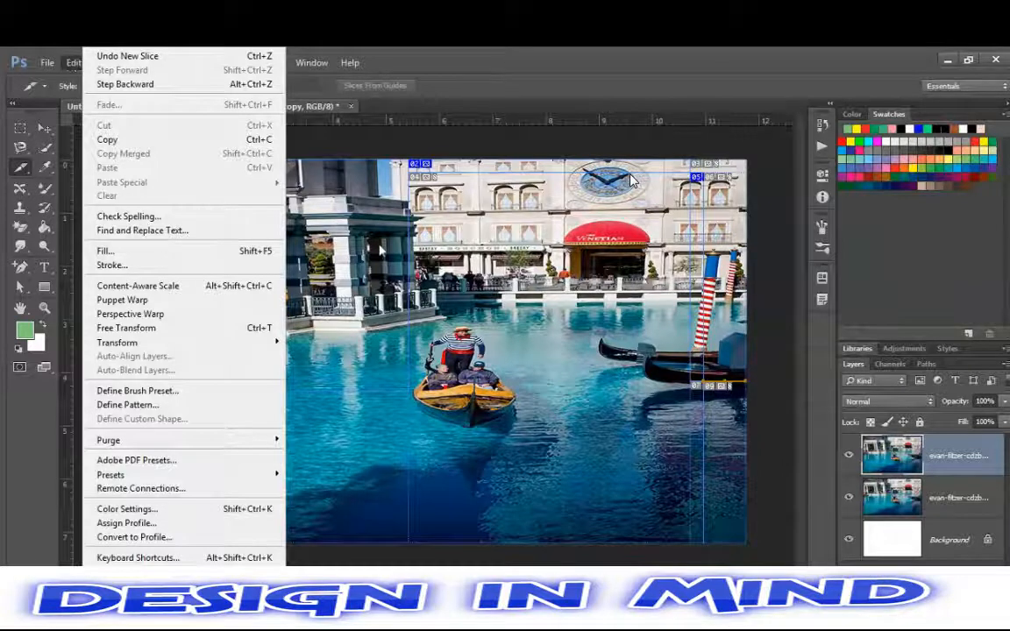
left_click(72, 63)
left_click(99, 63)
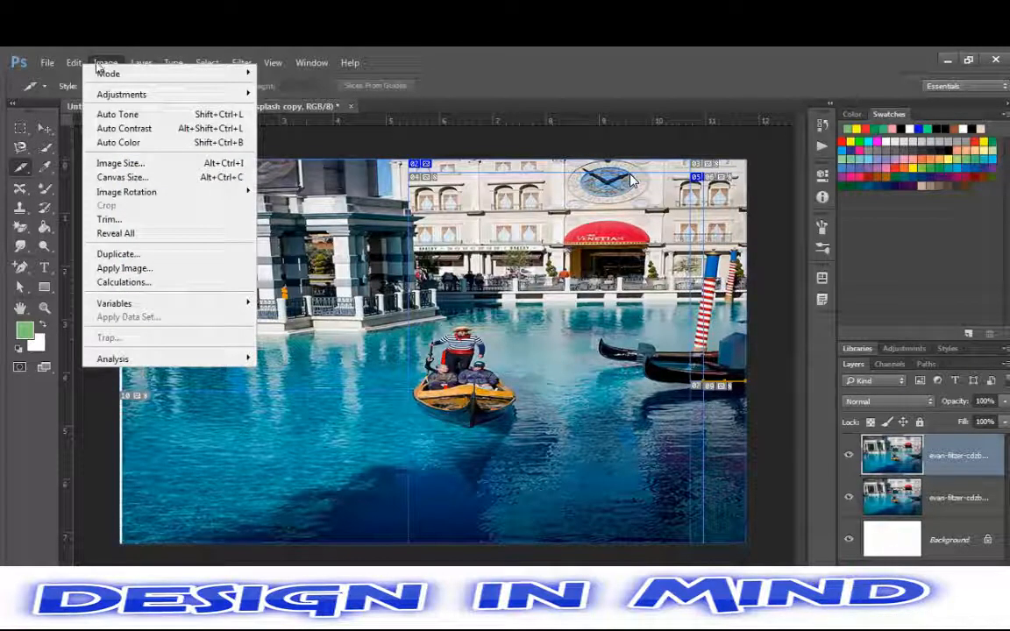
mouse_move(131, 63)
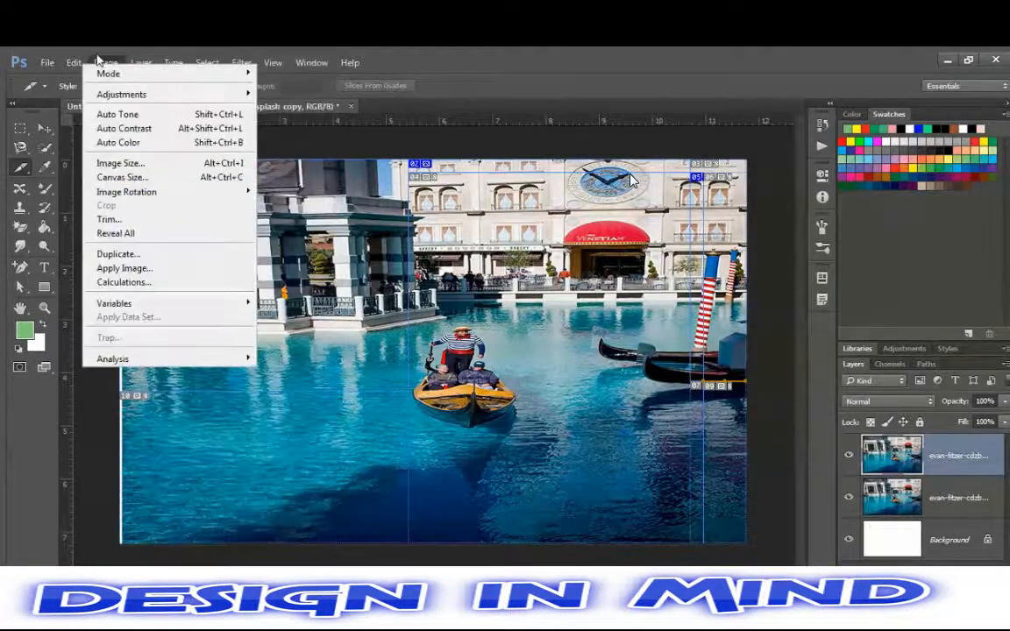
mouse_move(67, 64)
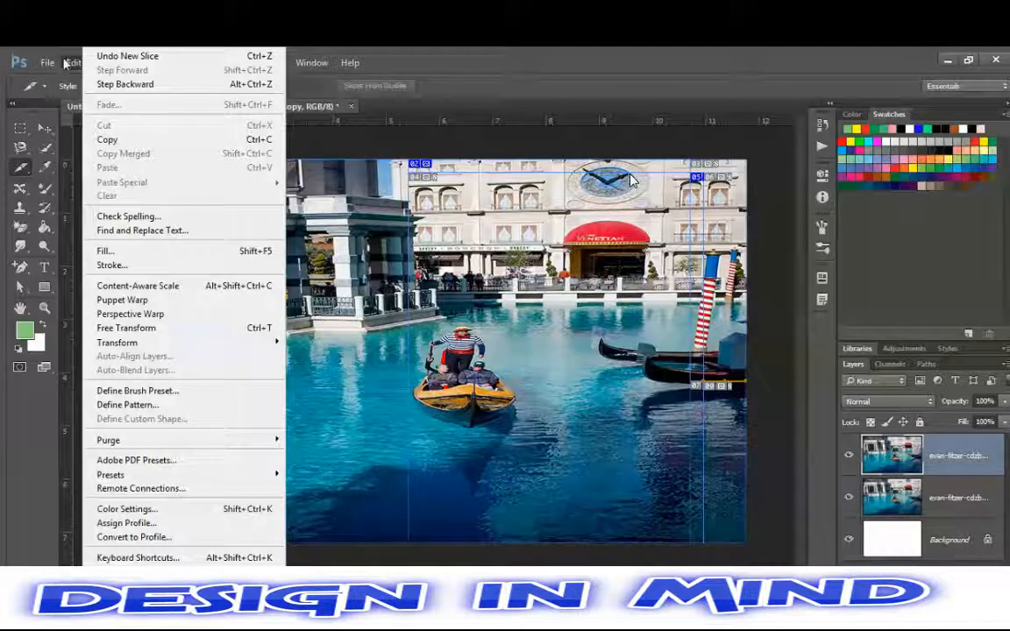
mouse_move(34, 53)
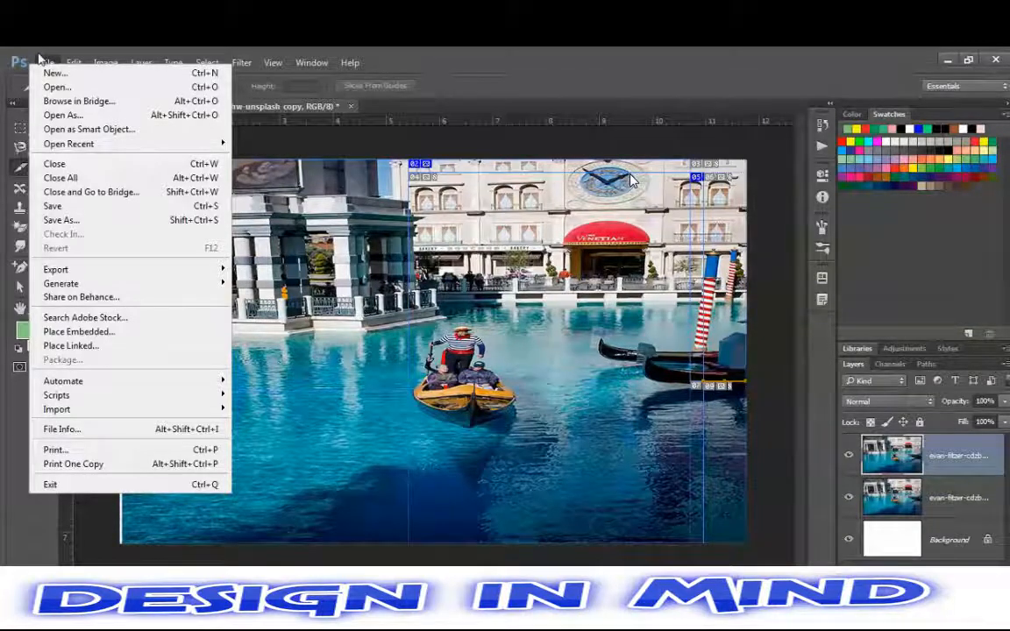
mouse_move(130, 273)
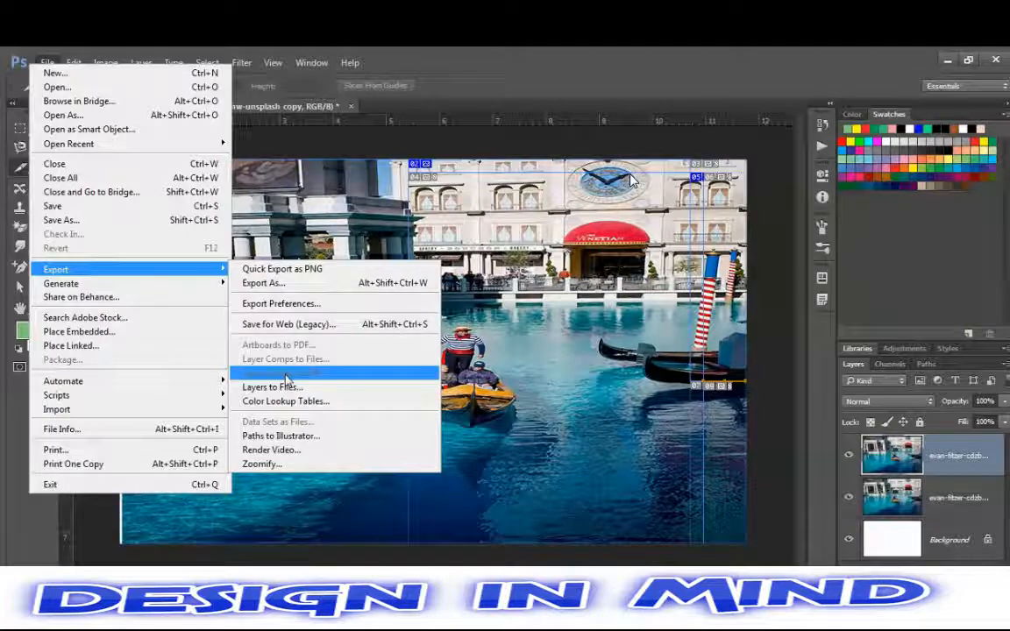
left_click(630, 179)
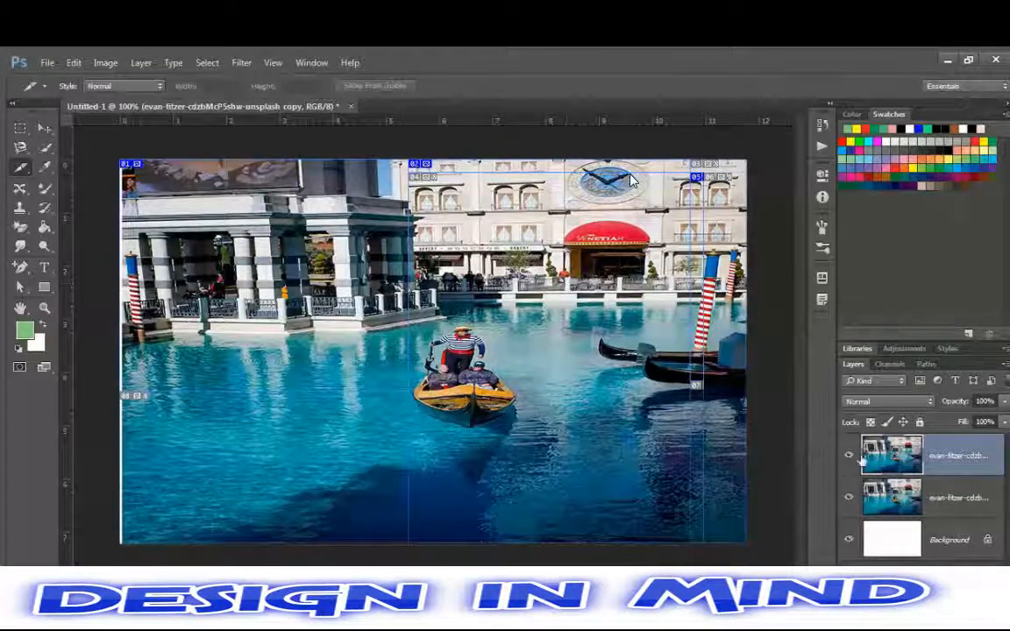
Delete the duplicated canal photo layer and the original photo layer
key("v")
key("Delete")
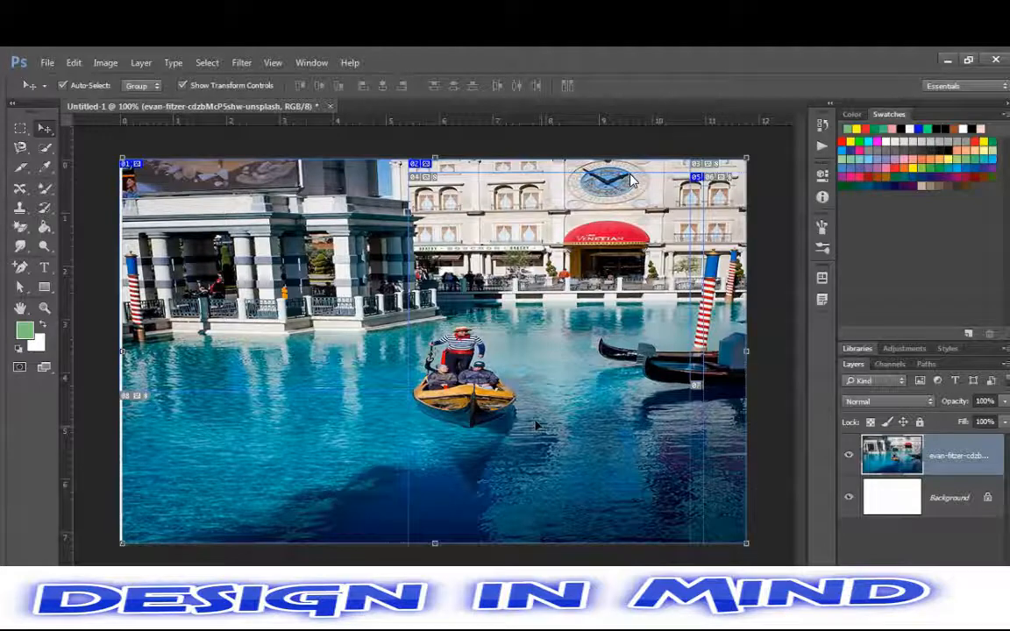
key("Delete")
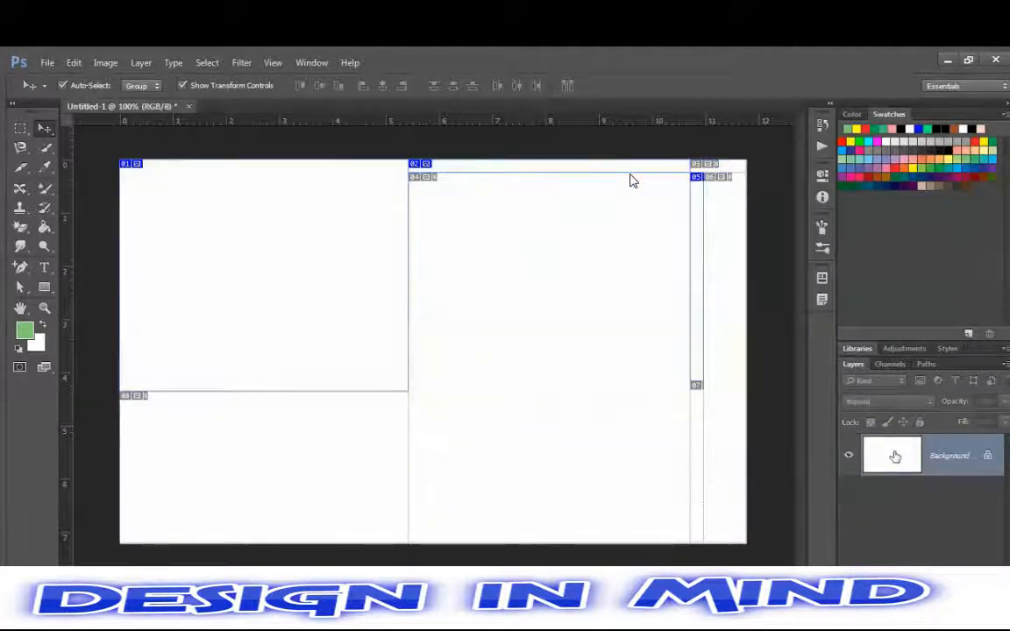
Convert the locked Background into a regular layer and duplicate it
double_click(895, 456)
key("Return")
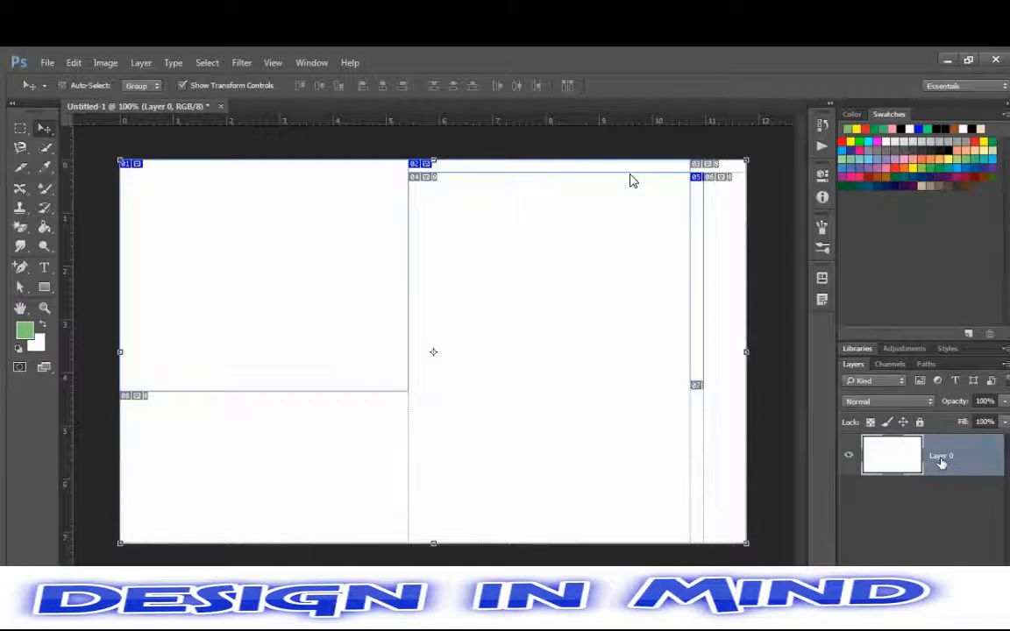
key("ctrl+j")
Toggle the visibility of Layer 0 beneath its copy and delete it
left_click(938, 494)
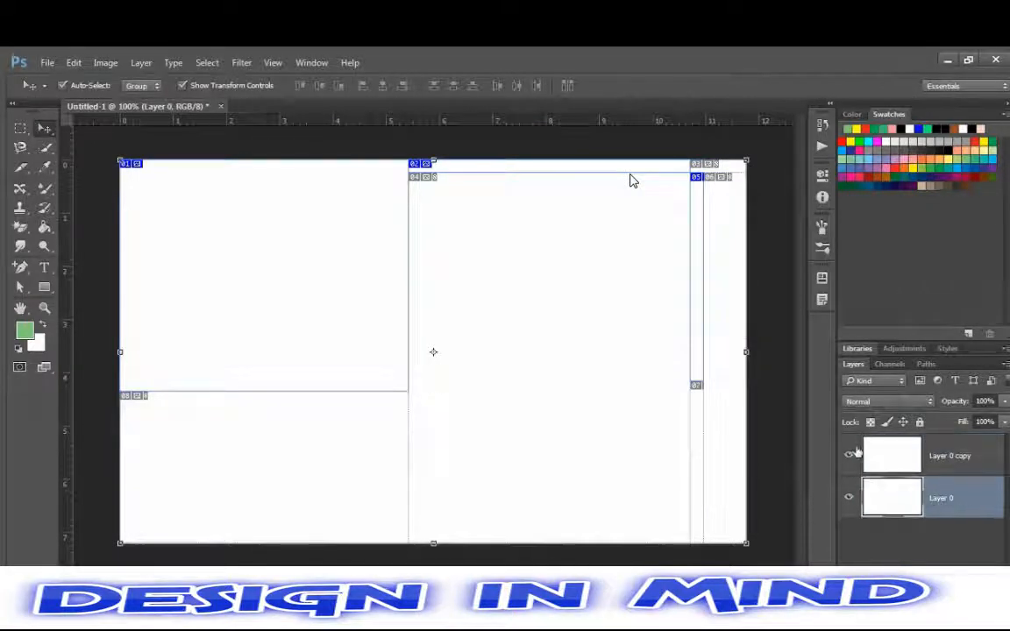
left_click(848, 497)
left_click(848, 497)
key("Delete")
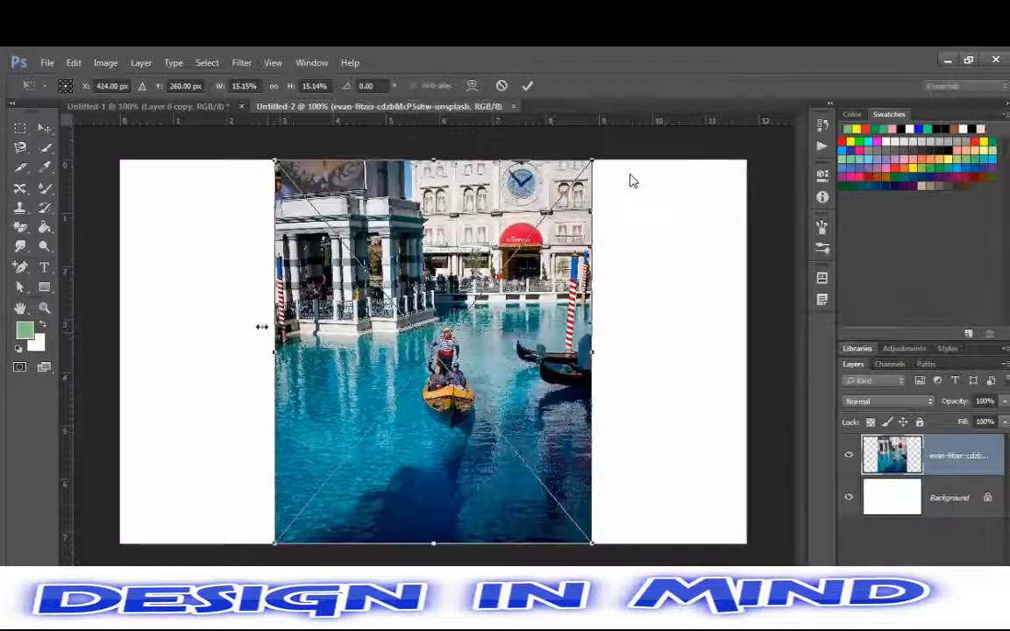
Widen the placed canal photo in the new Untitled-2 document and convert its Background into a regular layer
left_click_drag(592, 348, 672, 373)
key("Return")
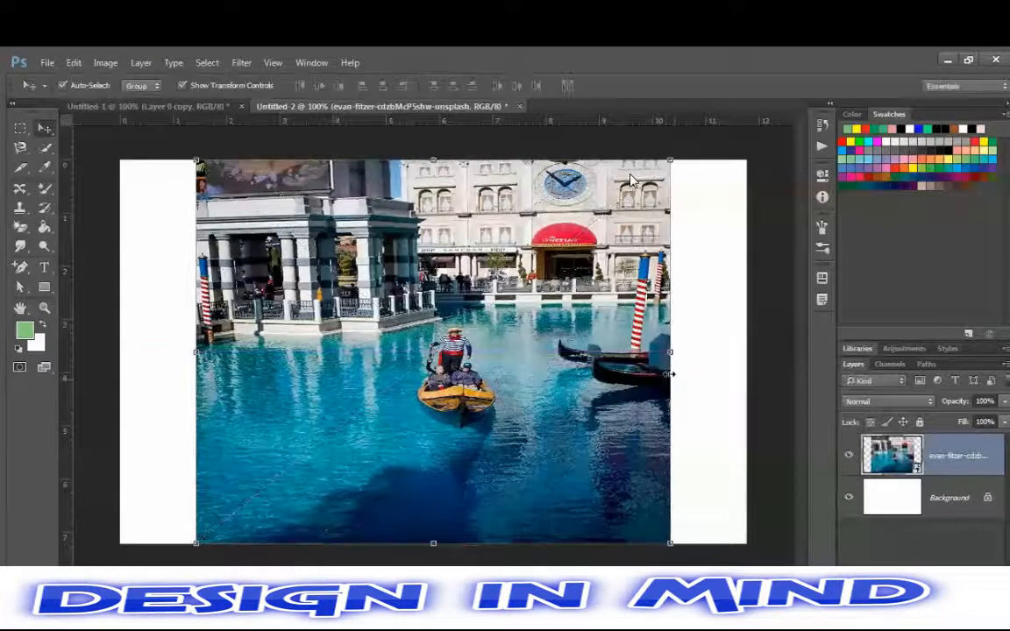
double_click(952, 499)
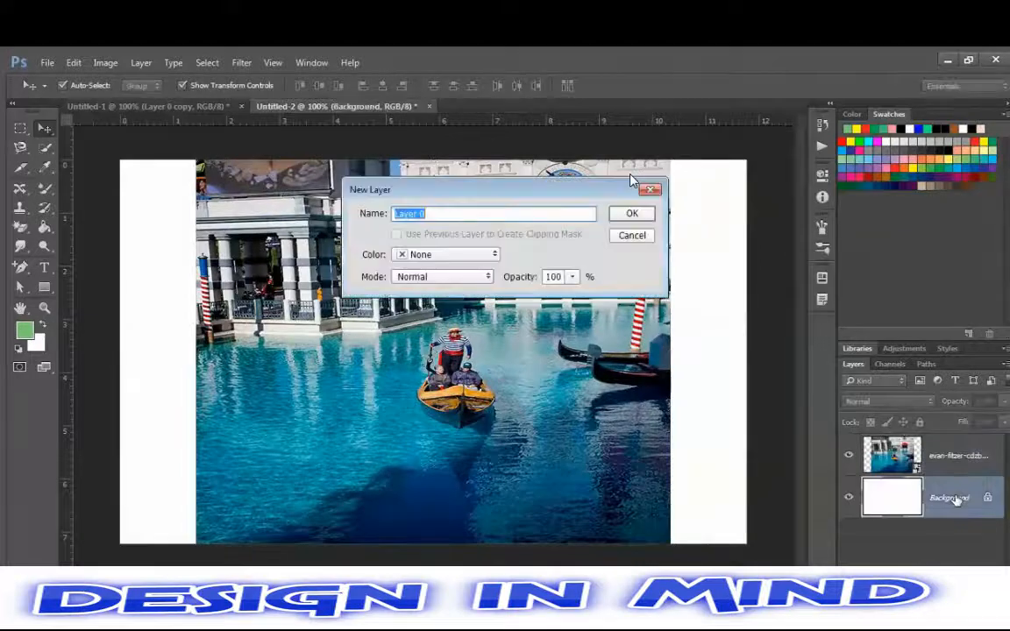
key("Return")
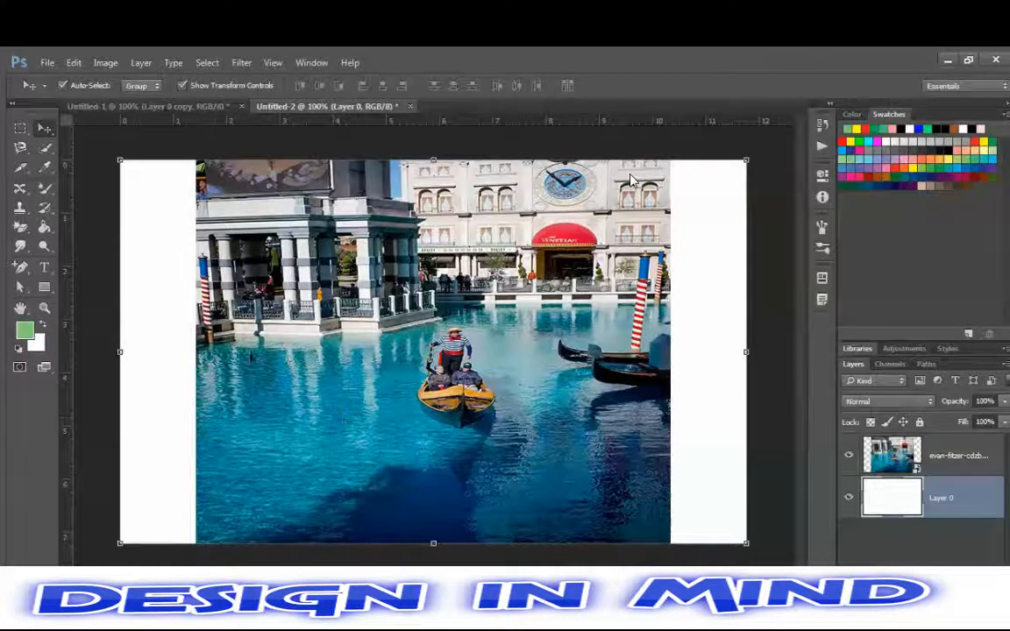
Stretch the placed canal photo horizontally to both canvas edges and duplicate its layer
left_click(198, 309)
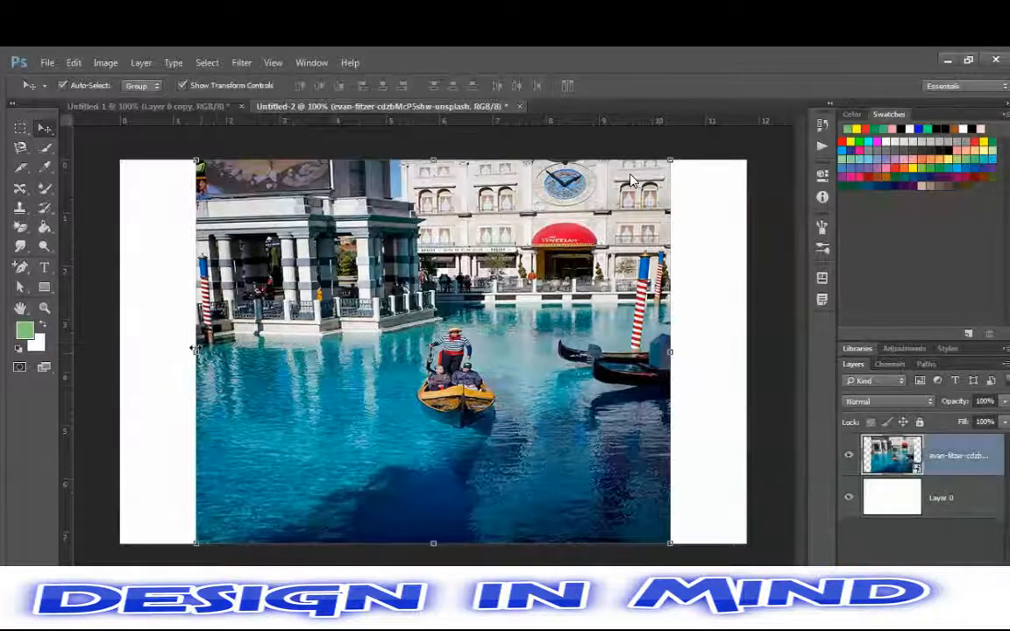
key("ctrl+t")
left_click_drag(196, 351, 121, 350)
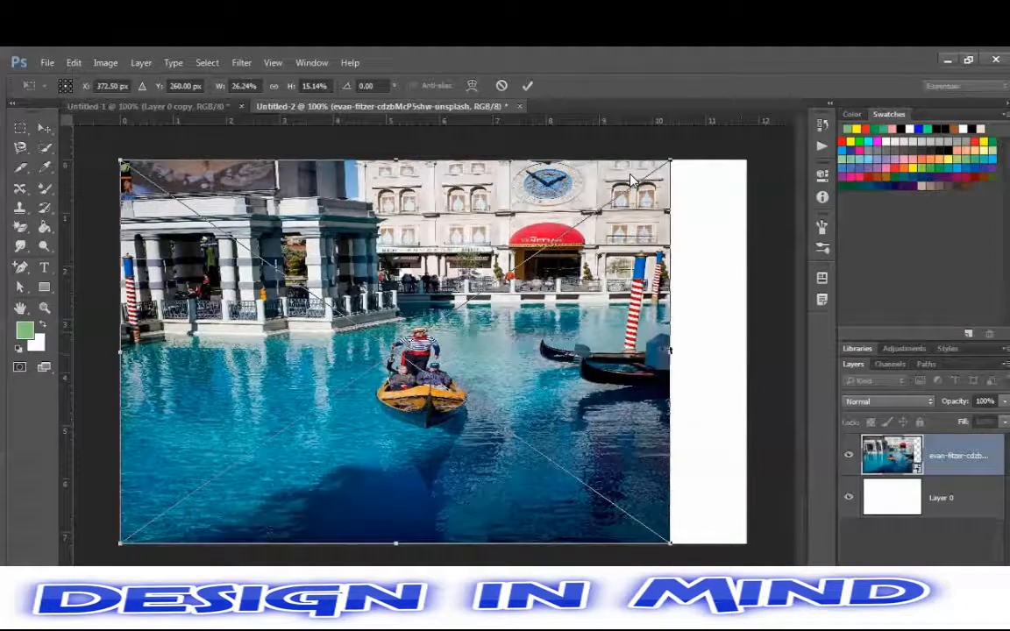
left_click_drag(668, 351, 746, 353)
key("Return")
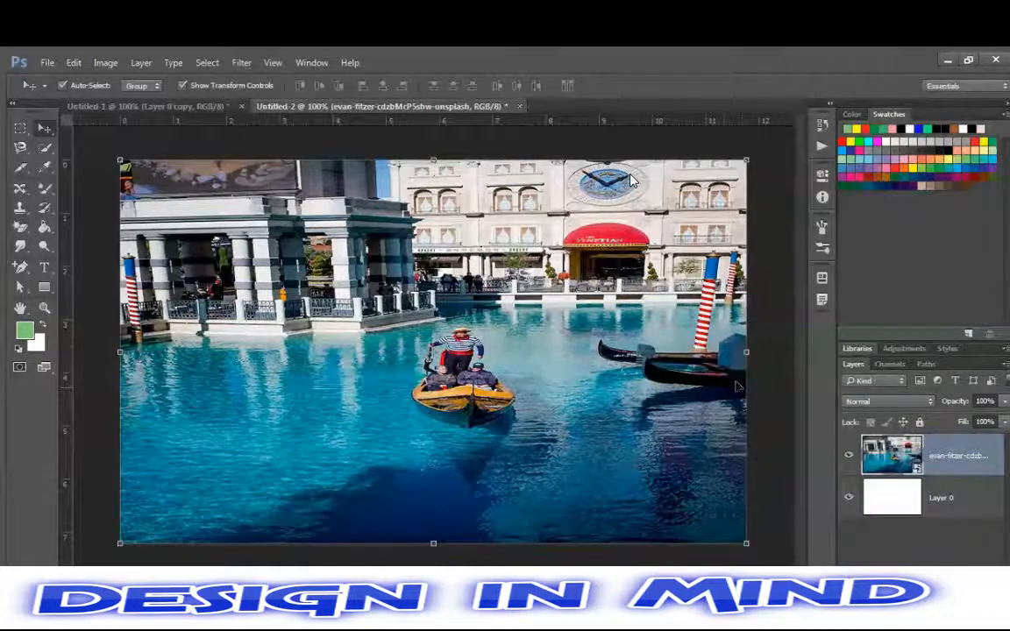
left_click(46, 189)
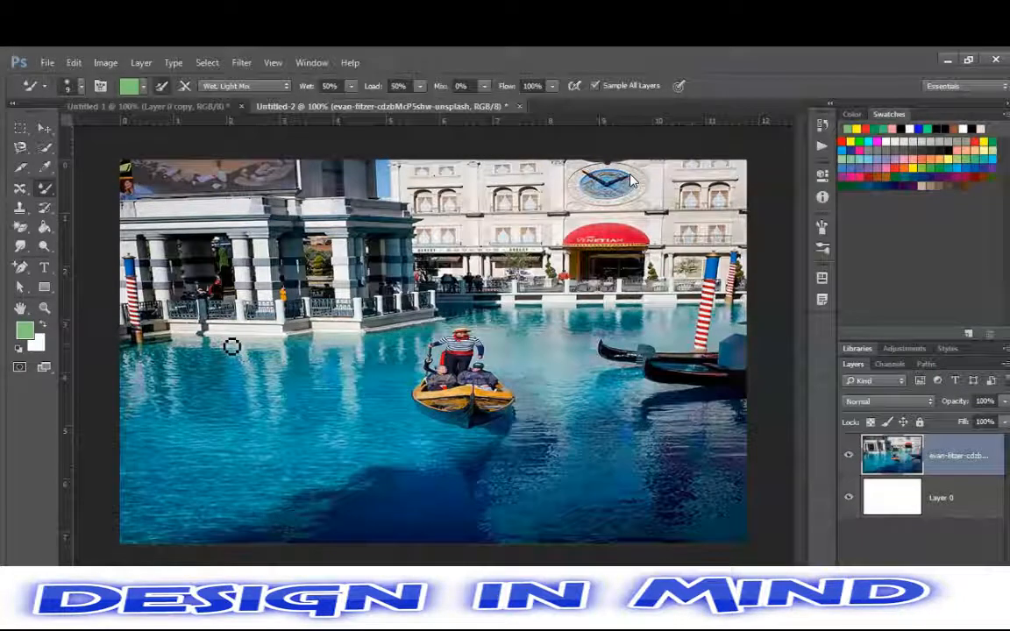
key("ctrl+j")
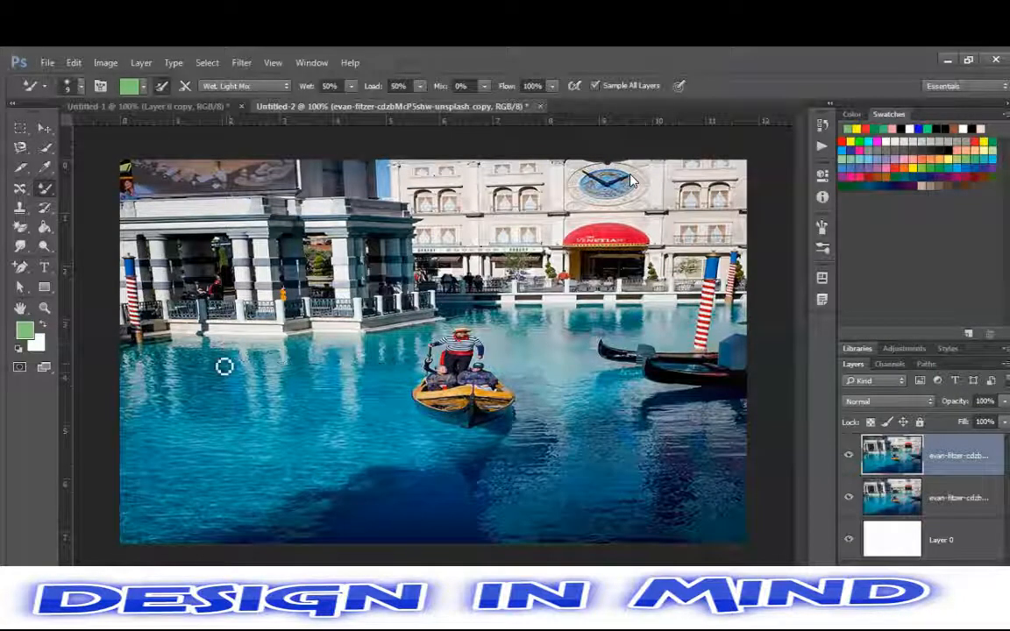
Copy the selected gondola onto the lower-left water of the photo with Content-Aware Move in Extend mode, and deselect
left_click(22, 191)
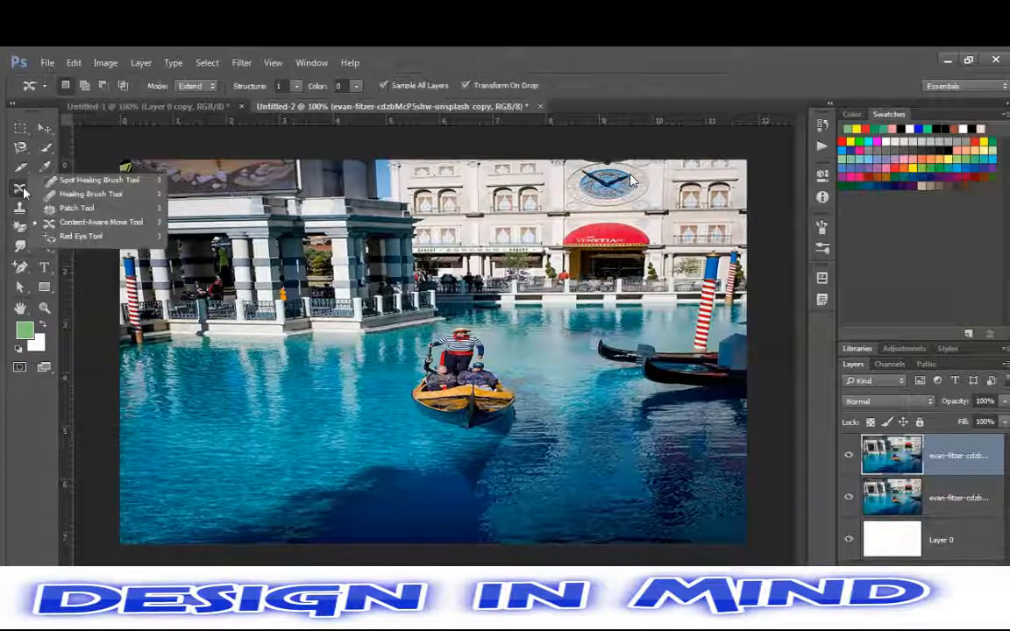
left_click(67, 224)
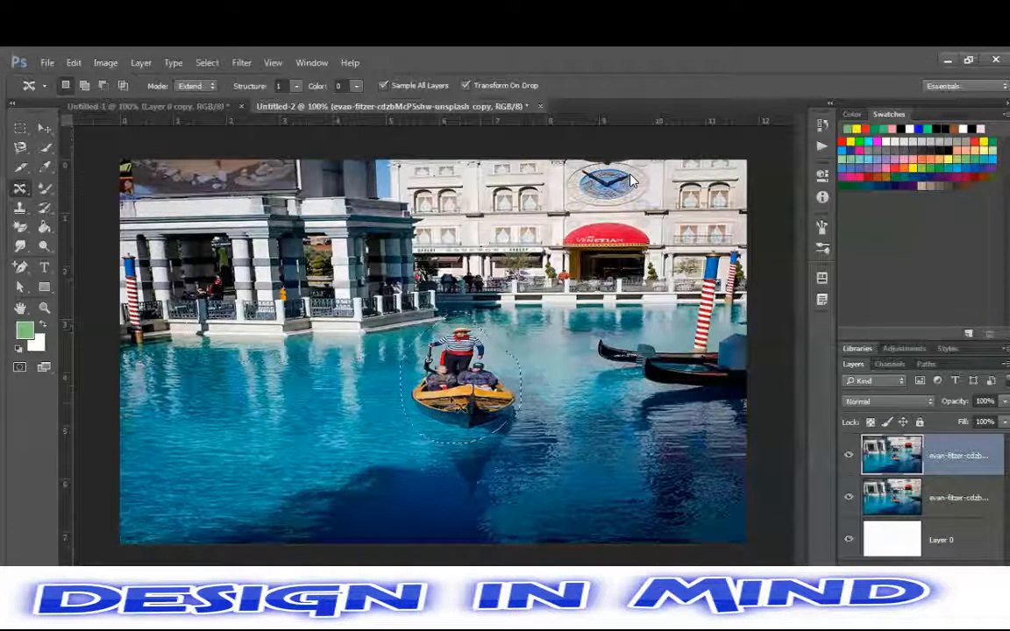
left_click_drag(452, 397, 185, 437)
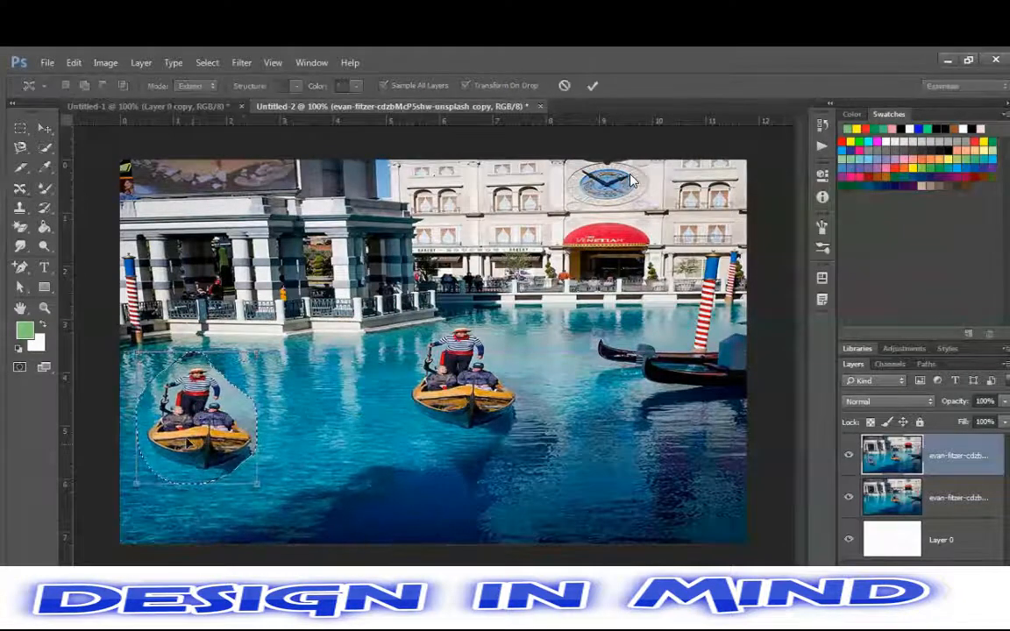
key("Return")
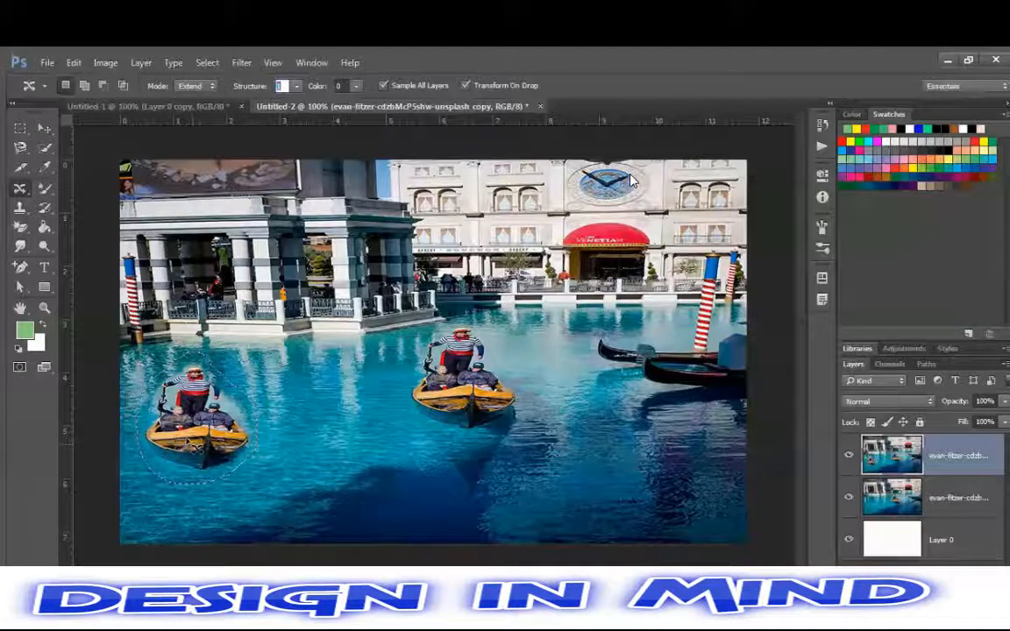
left_click(267, 462)
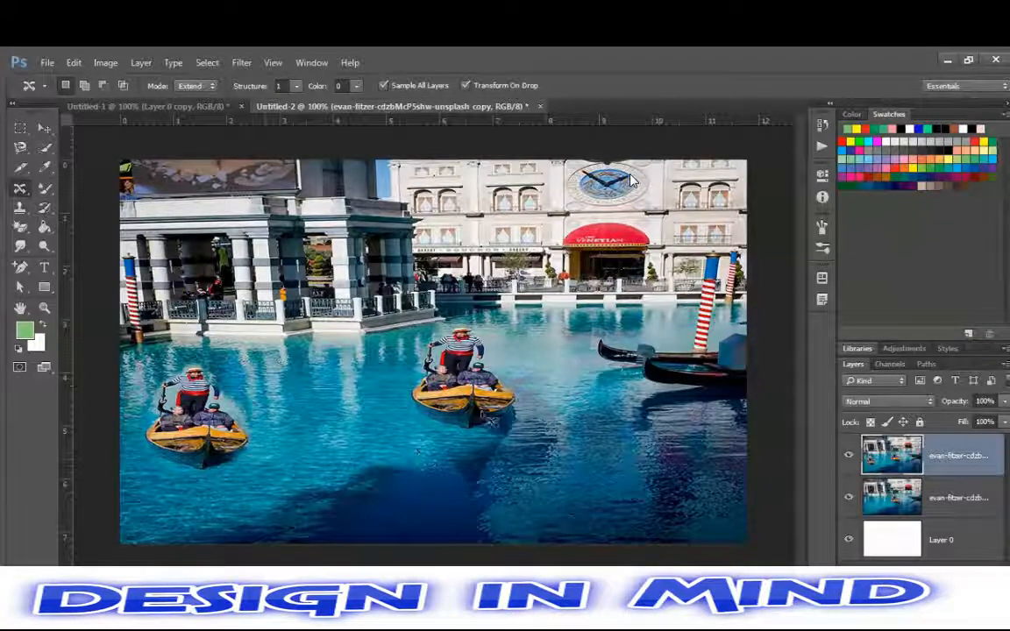
Set the Content-Aware Move mode to Move and undo the gondola copy
left_click(473, 395)
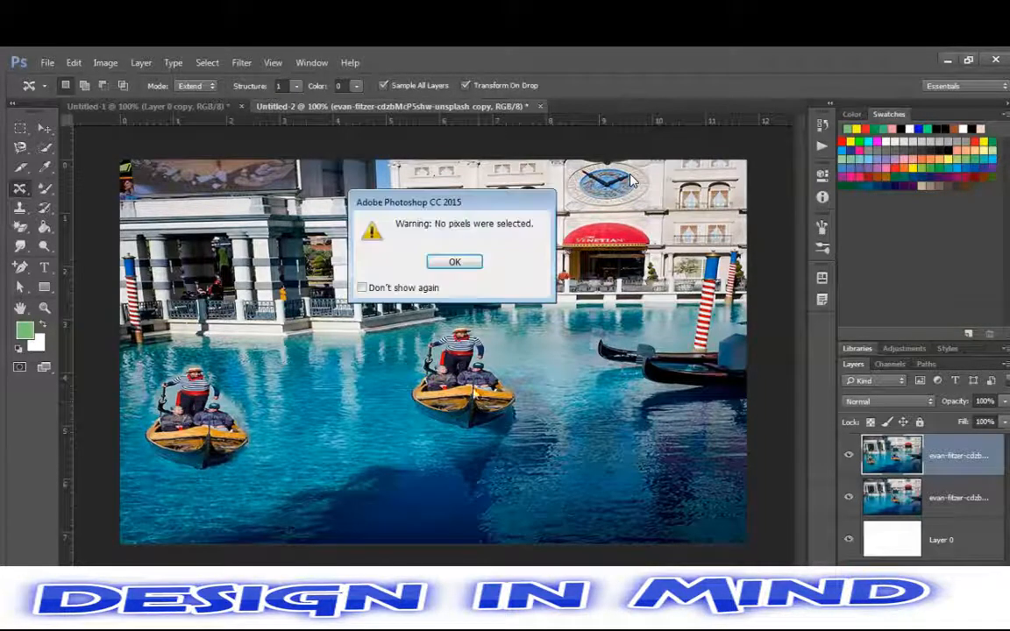
left_click(467, 266)
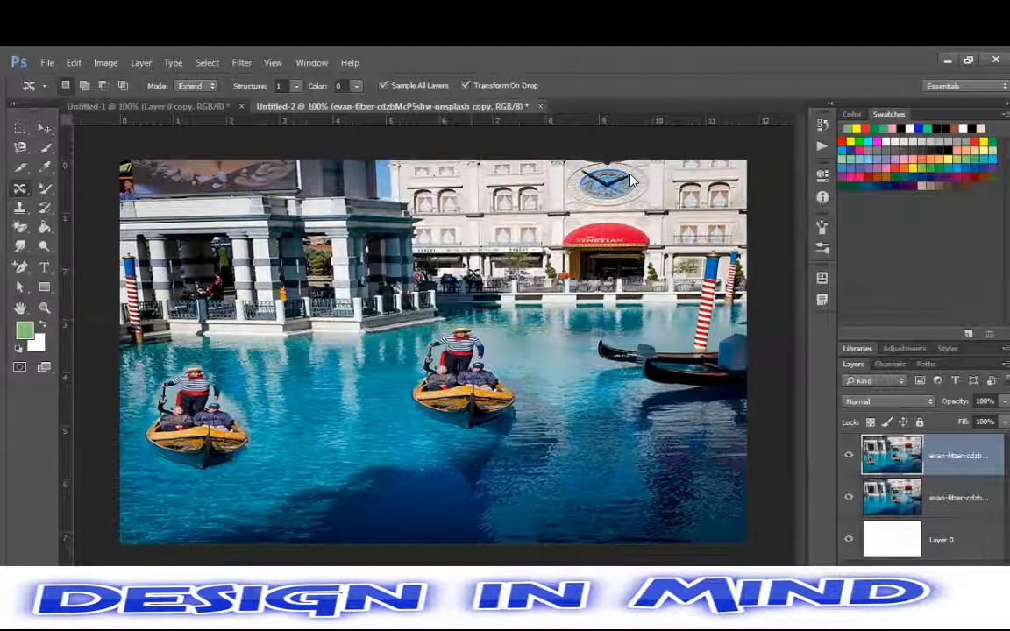
left_click(211, 86)
left_click(196, 94)
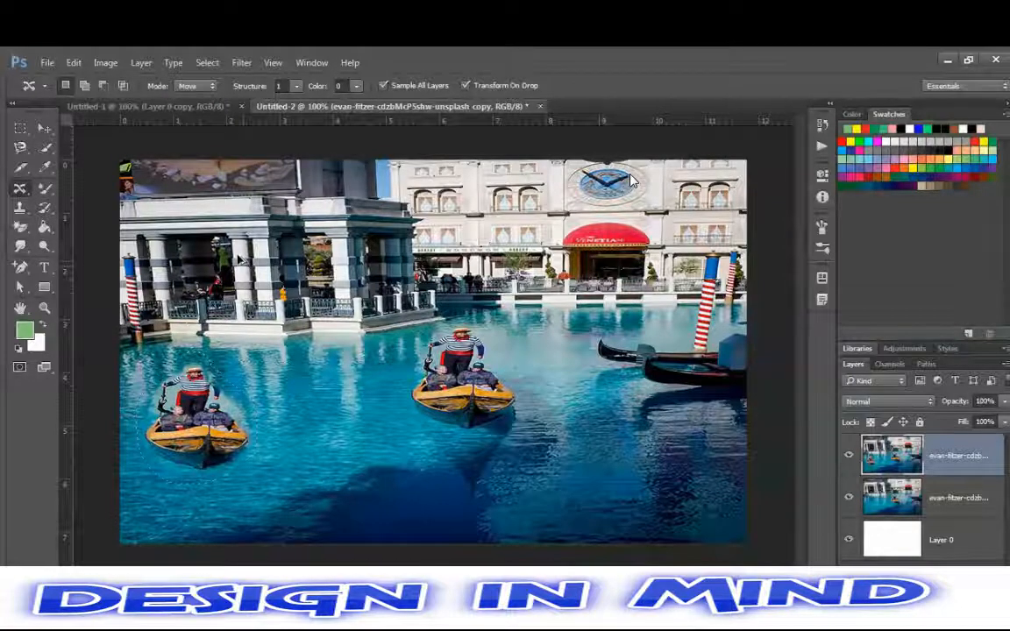
key("ctrl+alt+z")
key("ctrl+alt+z")
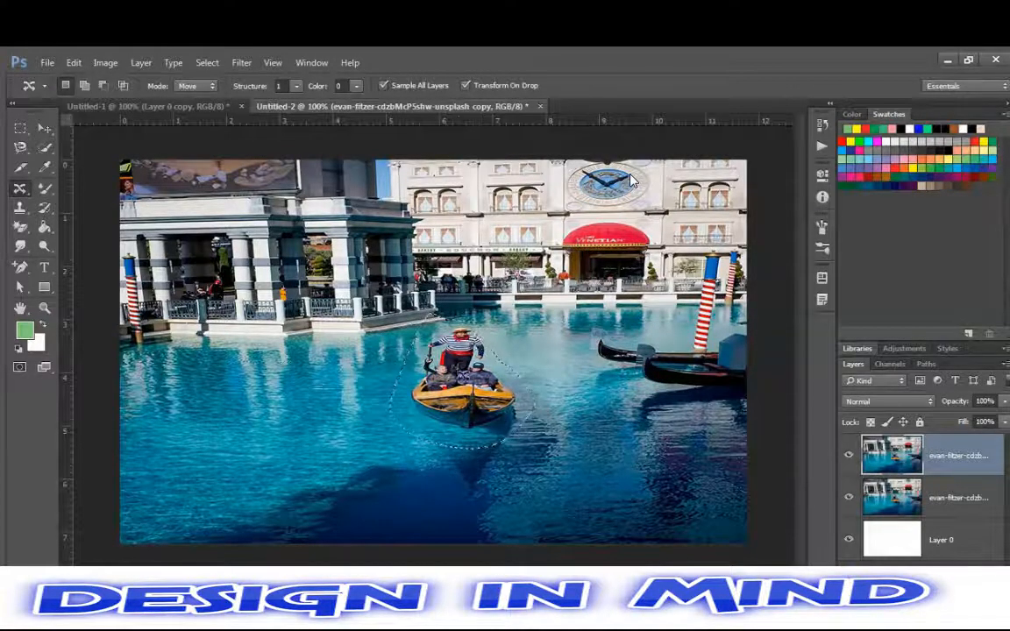
Try relocating the gondola to the lower-left water of the photo with Content-Aware Move in Move mode, adjusting its placement
left_click_drag(461, 375, 217, 391)
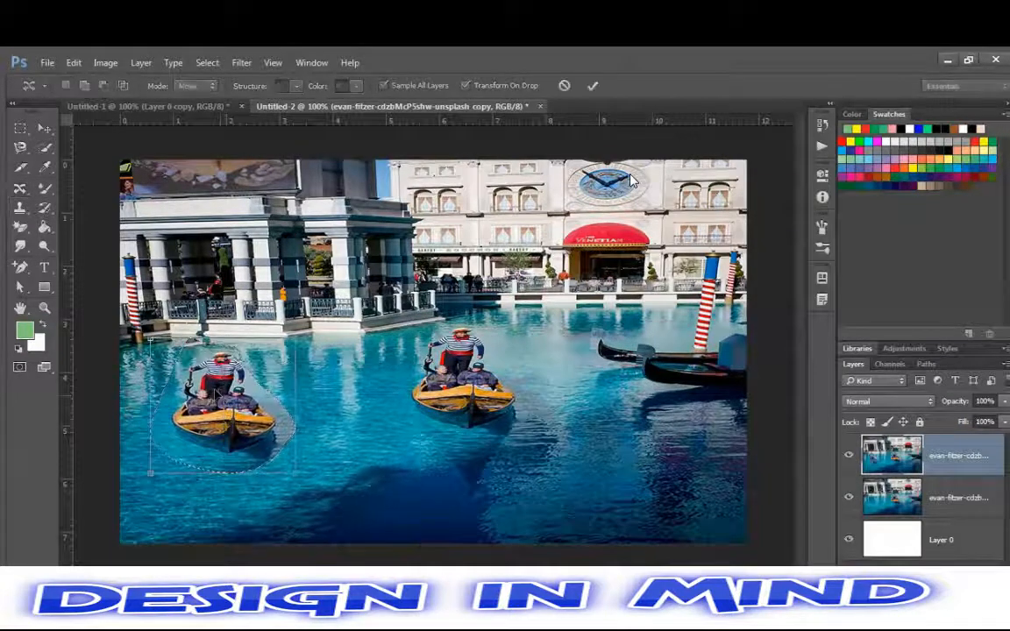
key("Return")
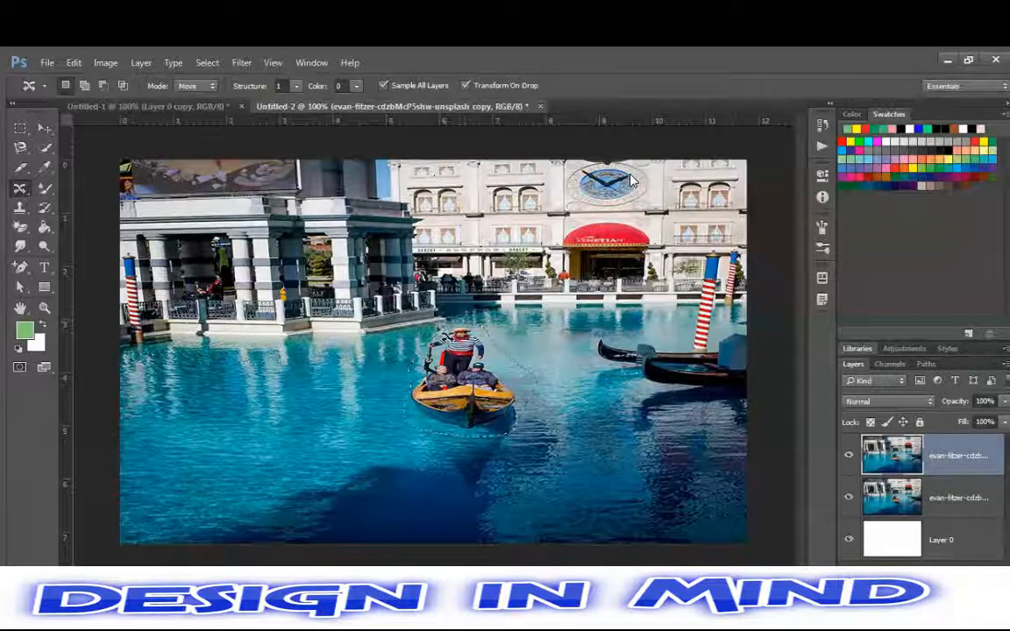
left_click_drag(471, 334, 248, 385)
key("Return")
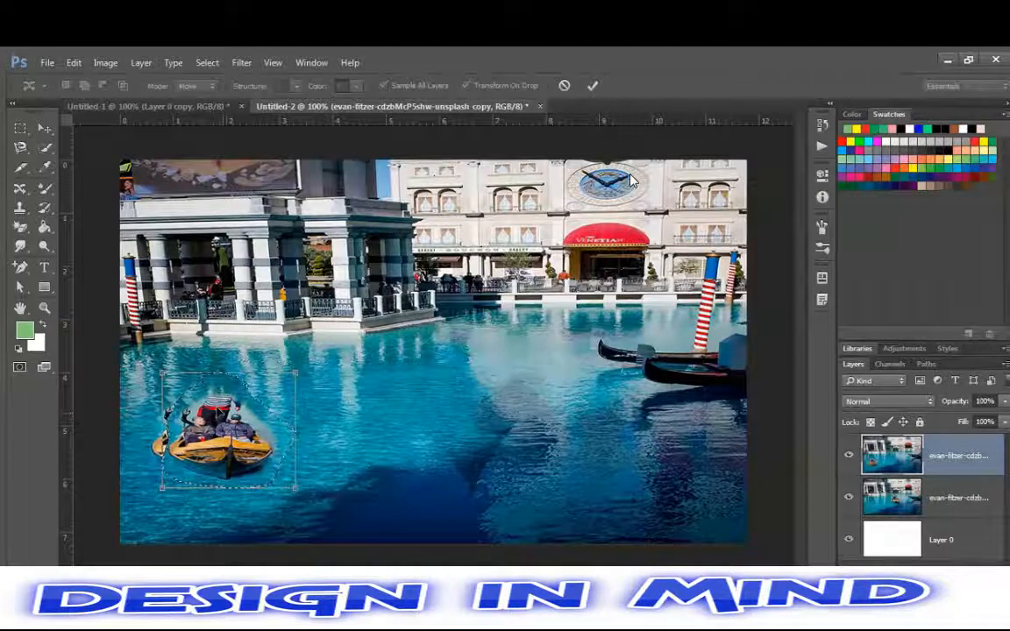
left_click_drag(214, 415, 208, 407)
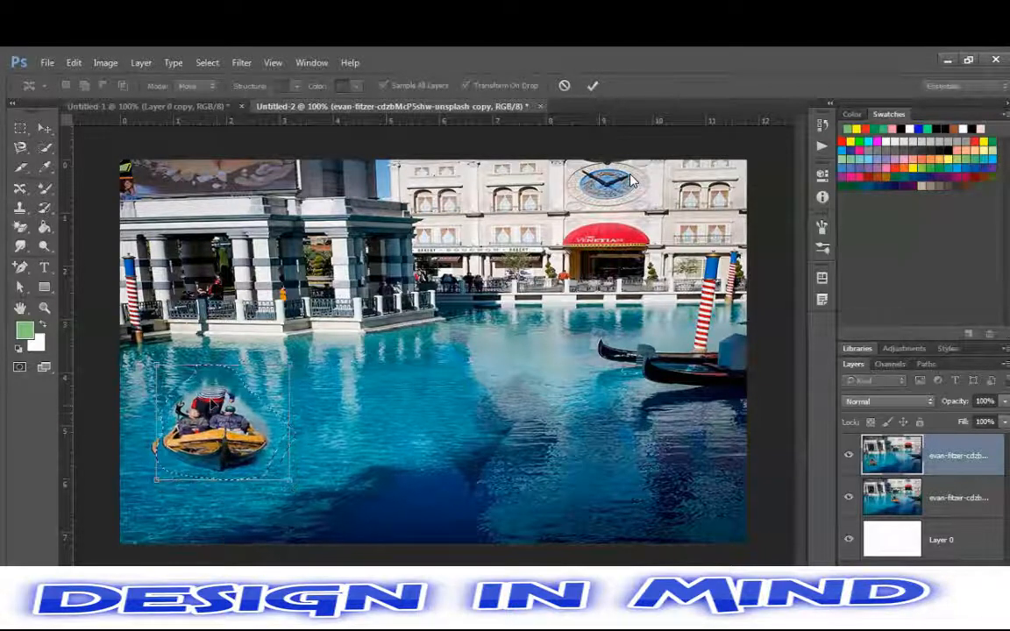
Apply the pending gondola transformation without saving the document, and undo the move
key("ctrl+z")
key("ctrl+z")
key("ctrl+z")
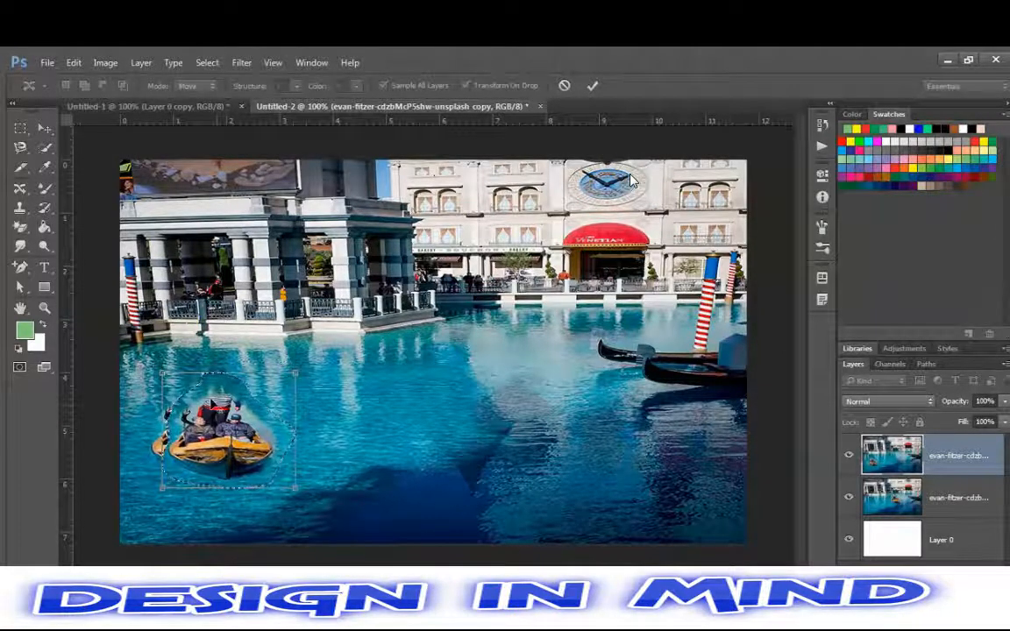
key("ctrl+z")
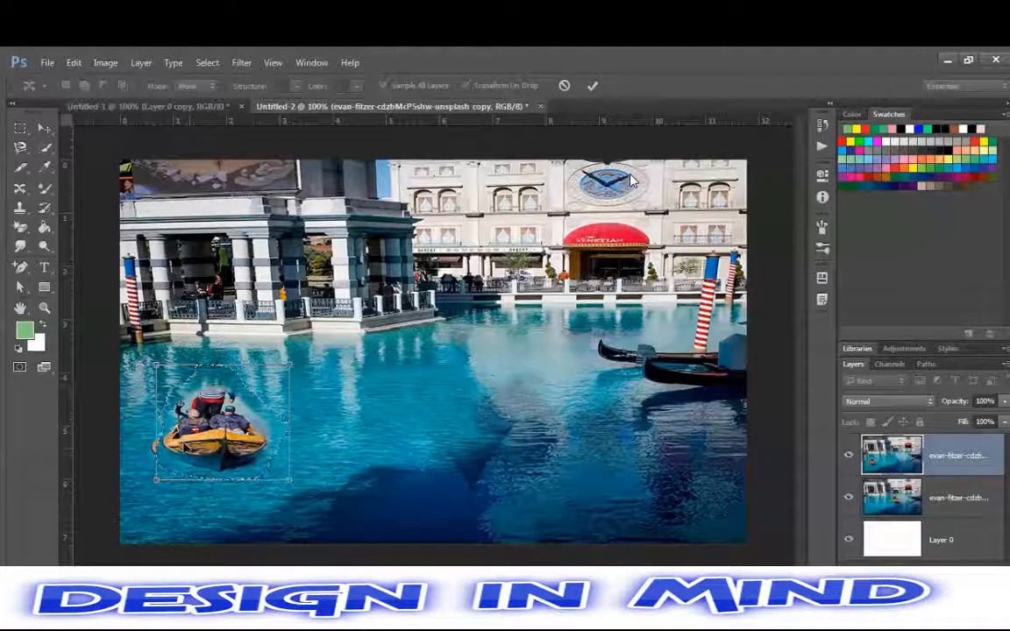
key("ctrl+s")
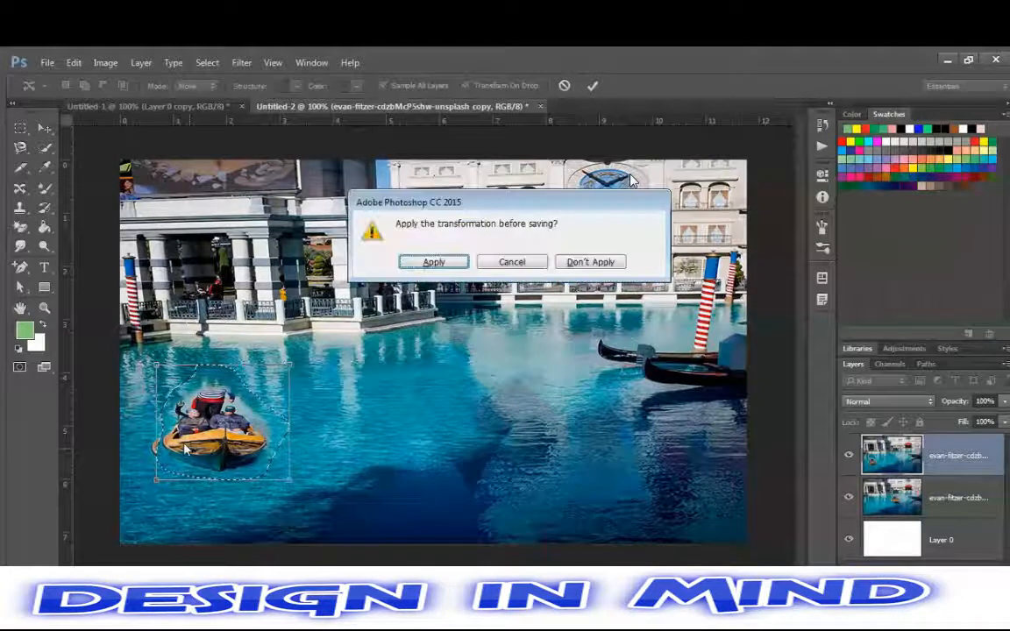
key("Return")
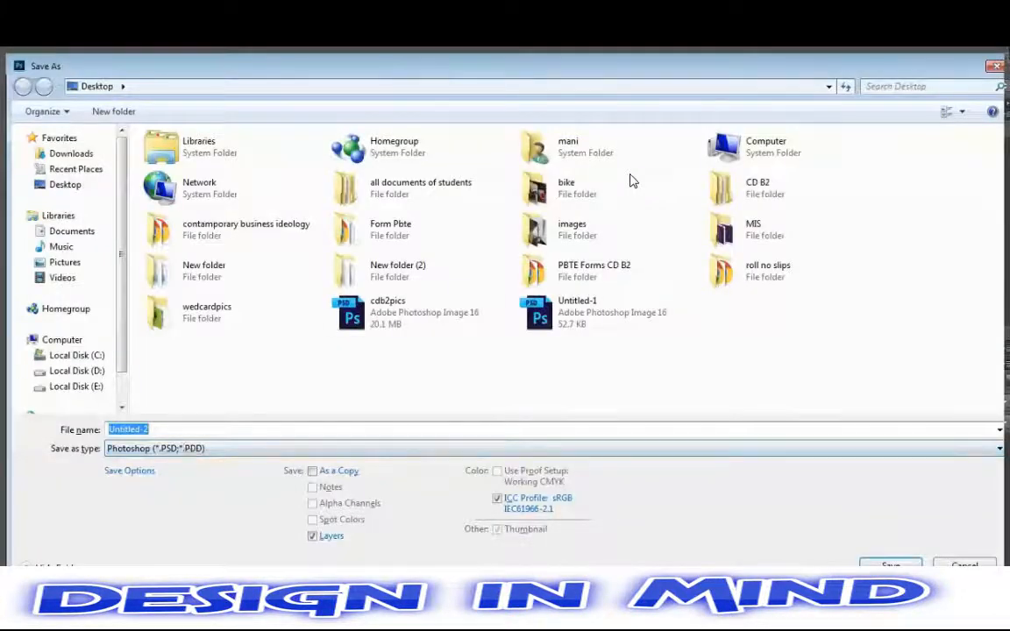
key("Escape")
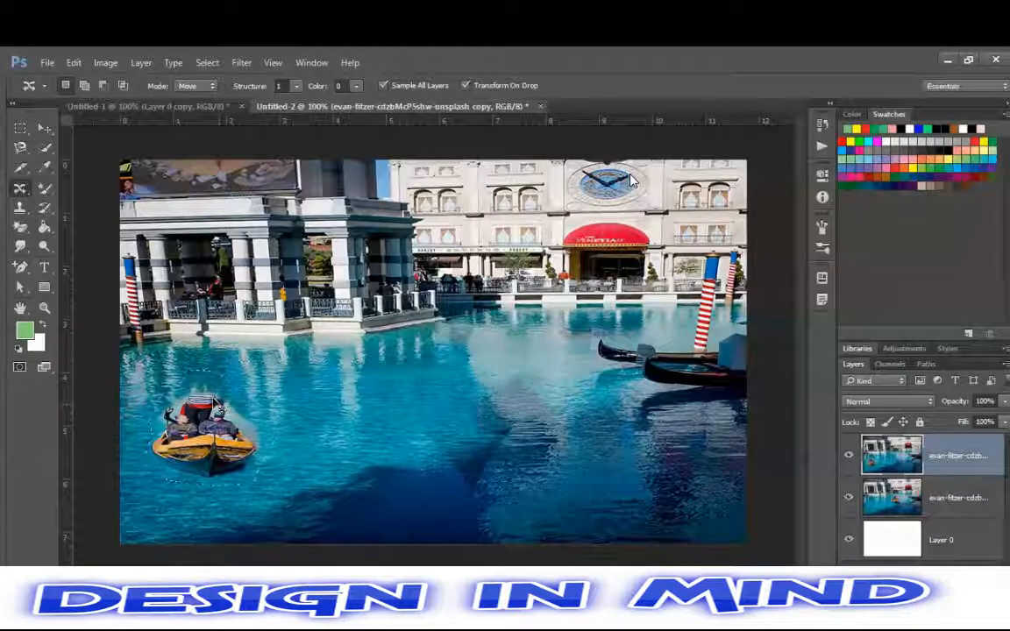
key("ctrl+z")
key("ctrl+d")
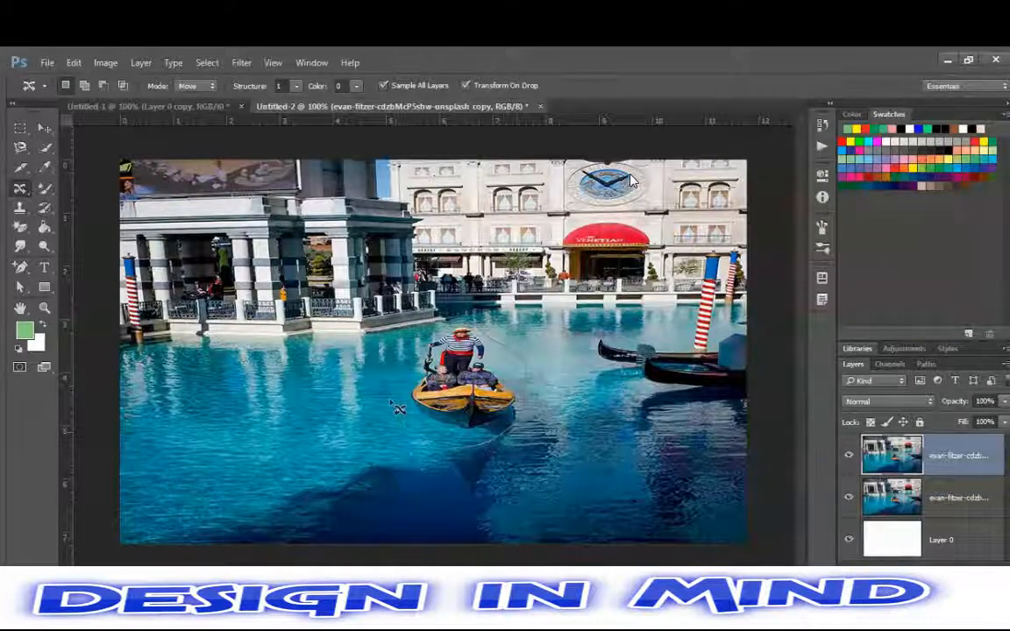
Try moving the gondola to the lower-left and lower-right water of the photo with Content-Aware Move, undoing each attempt
mouse_move(391, 403)
left_mouse_down()
mouse_move(356, 318)
mouse_move(381, 287)
mouse_move(403, 286)
mouse_move(485, 332)
mouse_move(373, 390)
mouse_move(246, 422)
left_mouse_up()
key("Return")
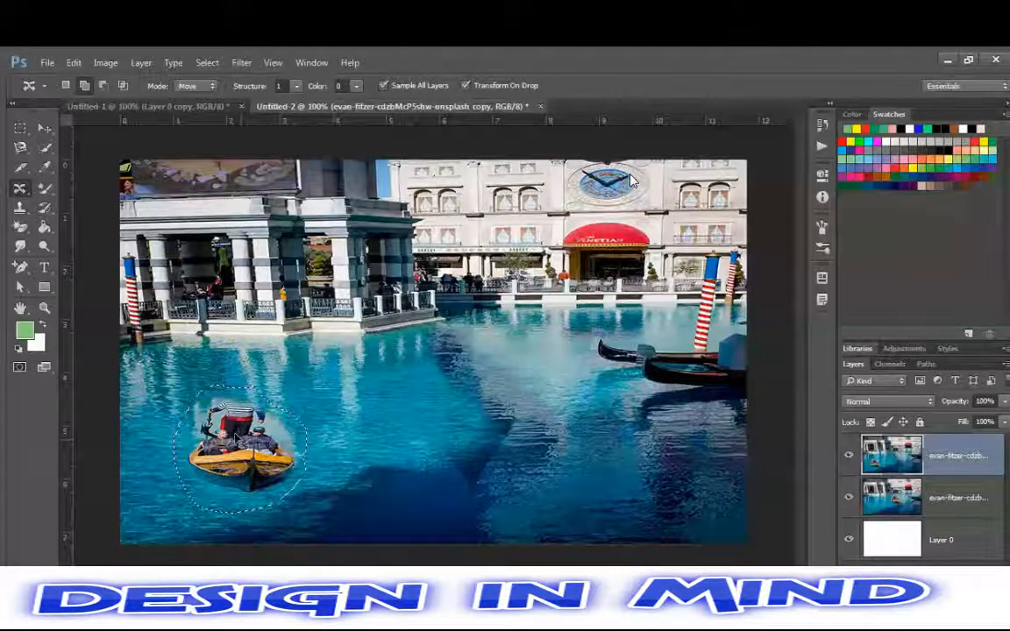
key("ctrl+z")
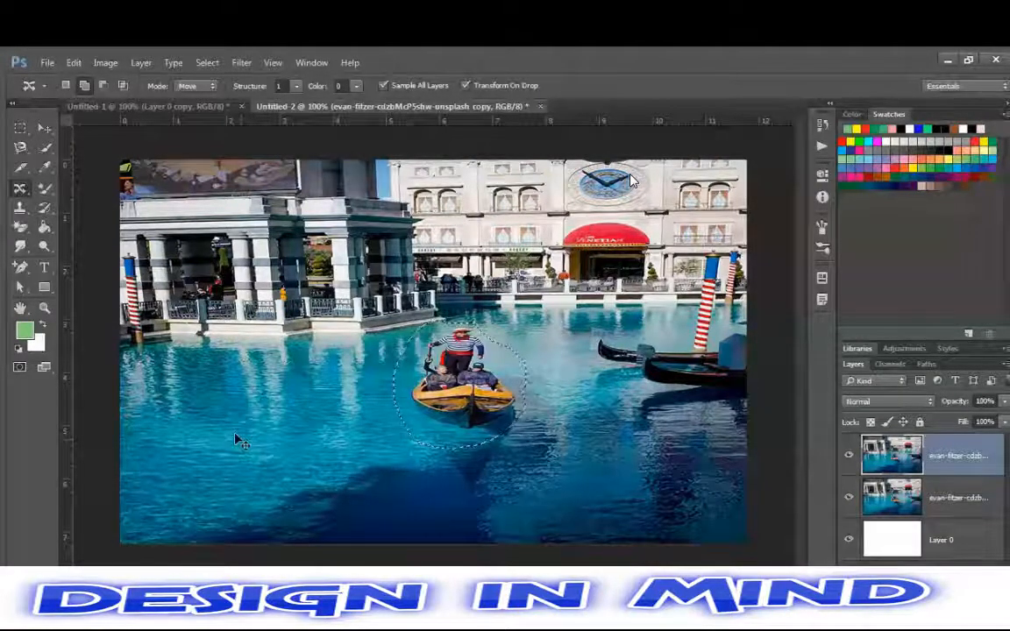
key("ctrl+d")
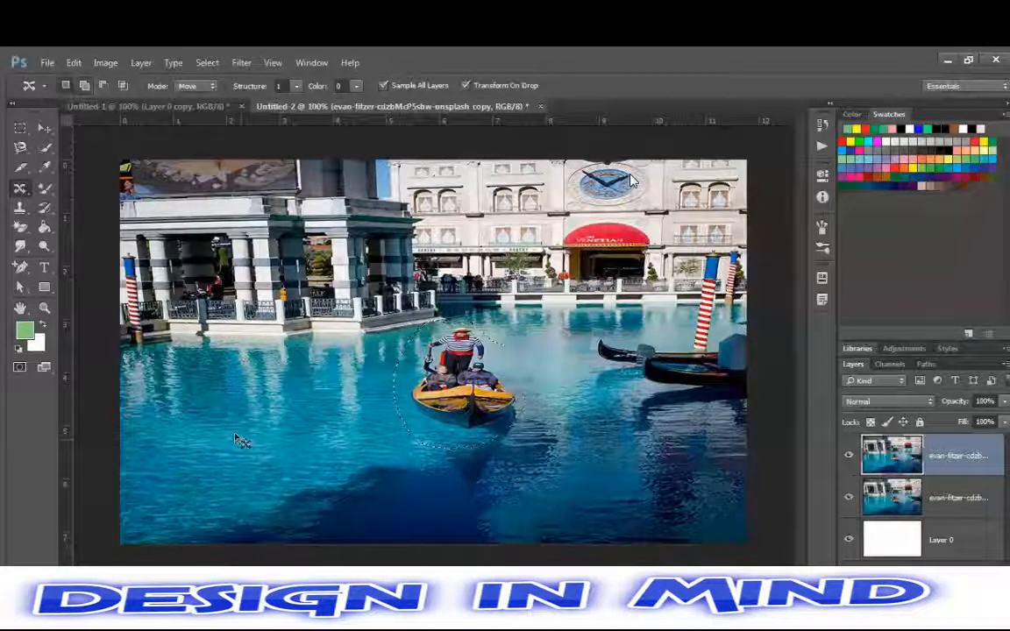
left_click(41, 148)
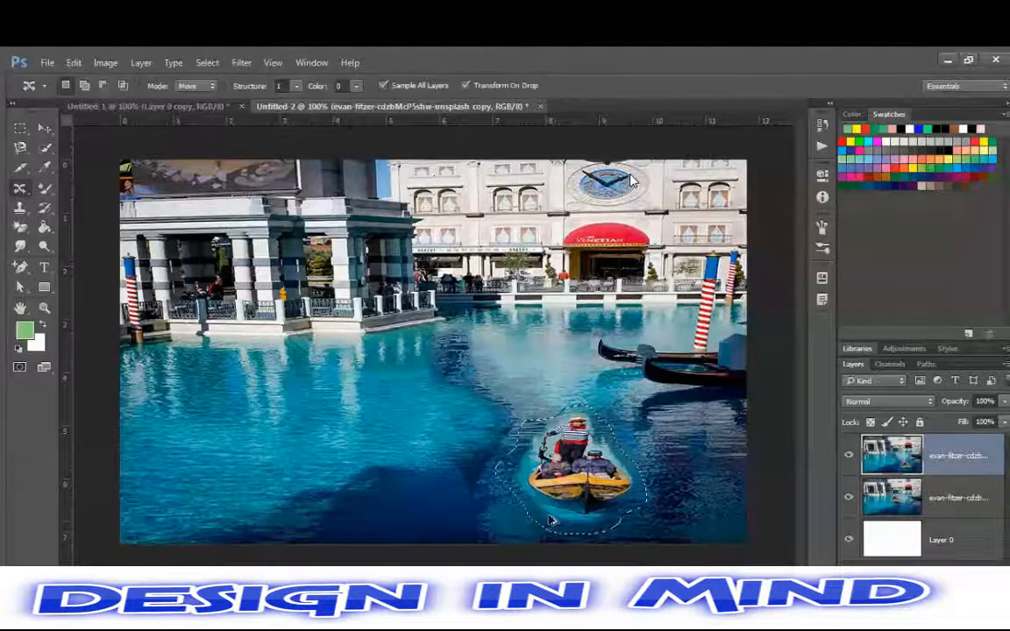
key("ctrl+z")
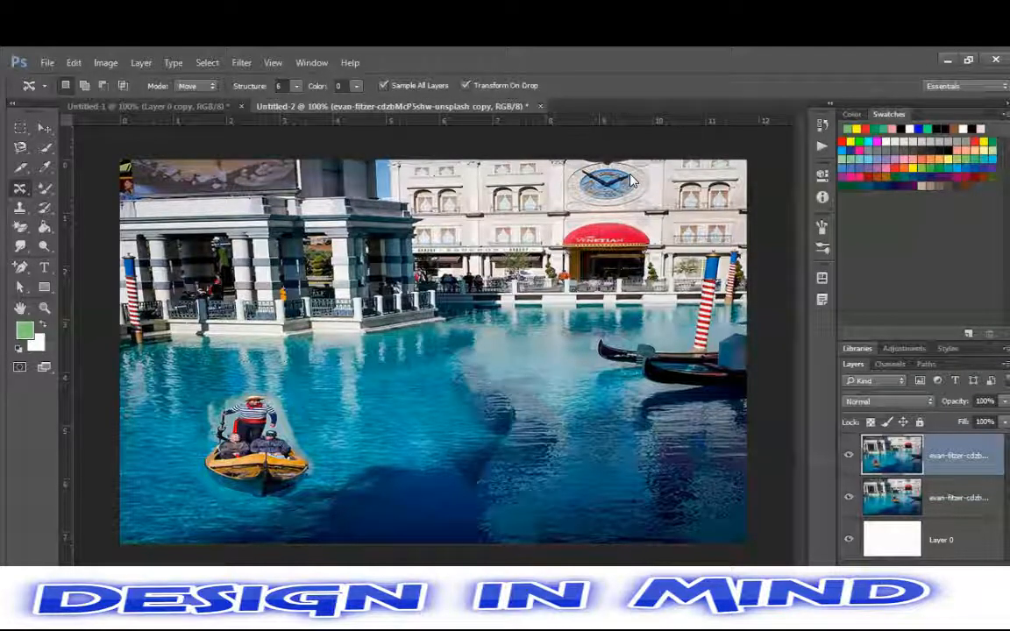
Move a patch of water onto the gondola's former spot with Content-Aware Move at Structure 6
mouse_move(358, 351)
left_mouse_down()
mouse_move(348, 383)
mouse_move(360, 415)
mouse_move(361, 353)
mouse_move(372, 389)
mouse_move(474, 397)
left_mouse_up()
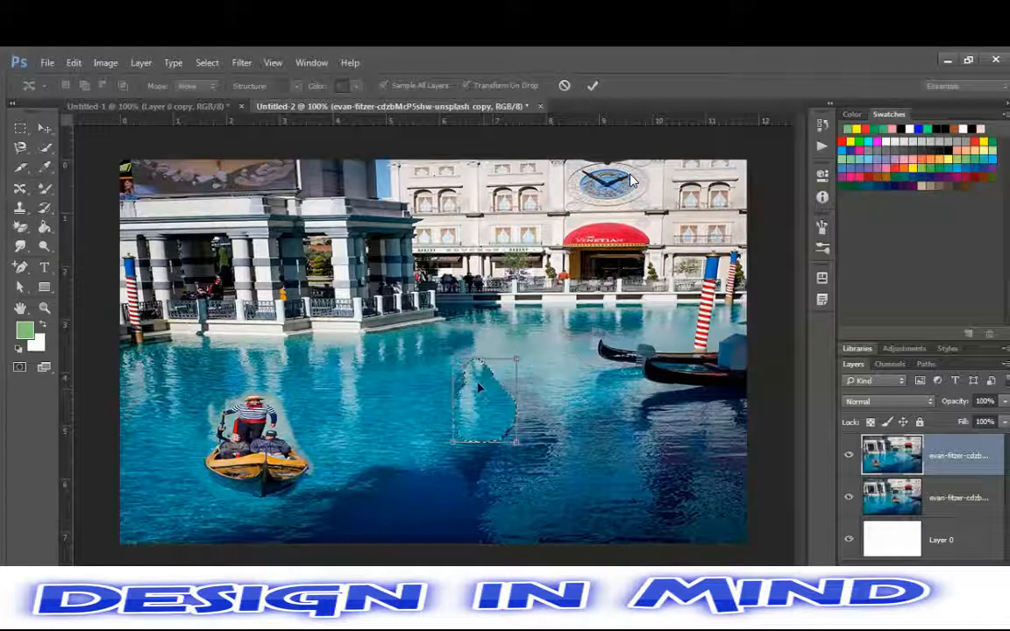
left_click_drag(479, 388, 507, 381)
key("Return")
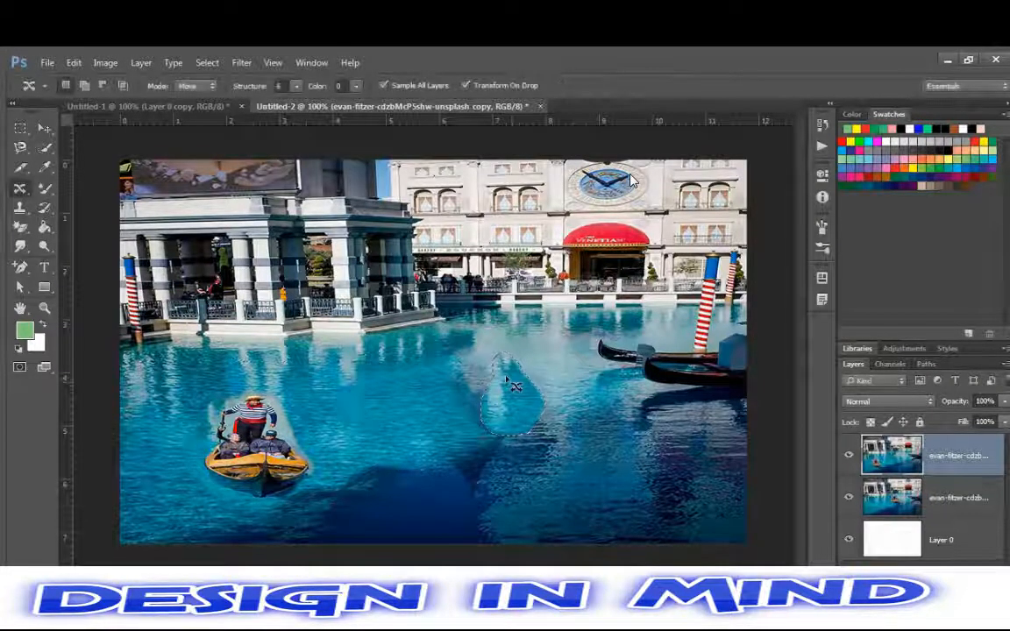
Rotate the relocated water patch by about -127° with Free Transform and deselect it
left_click(506, 380)
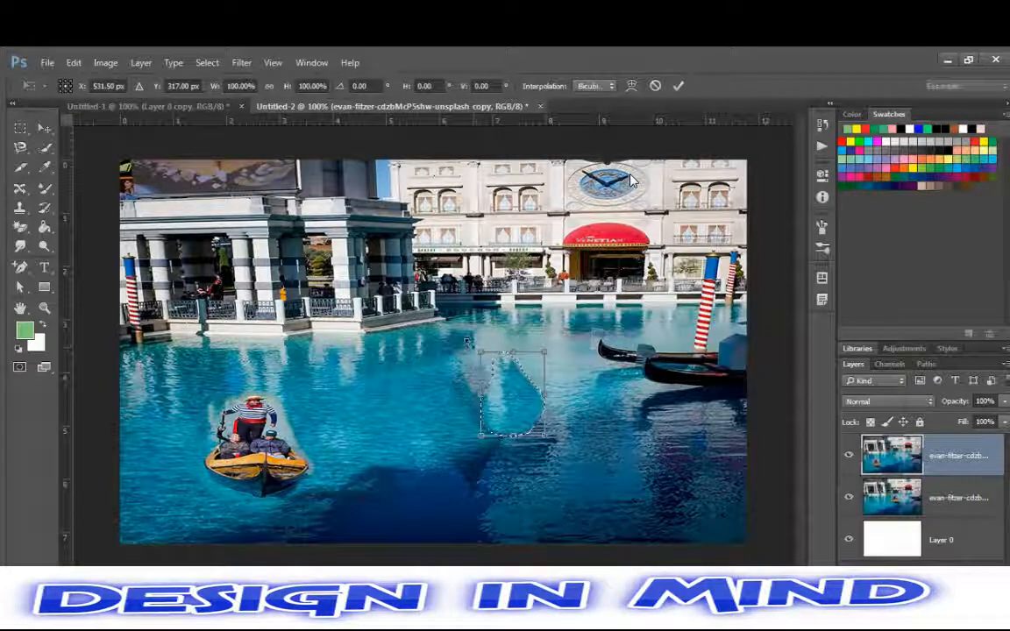
left_click_drag(463, 342, 503, 421)
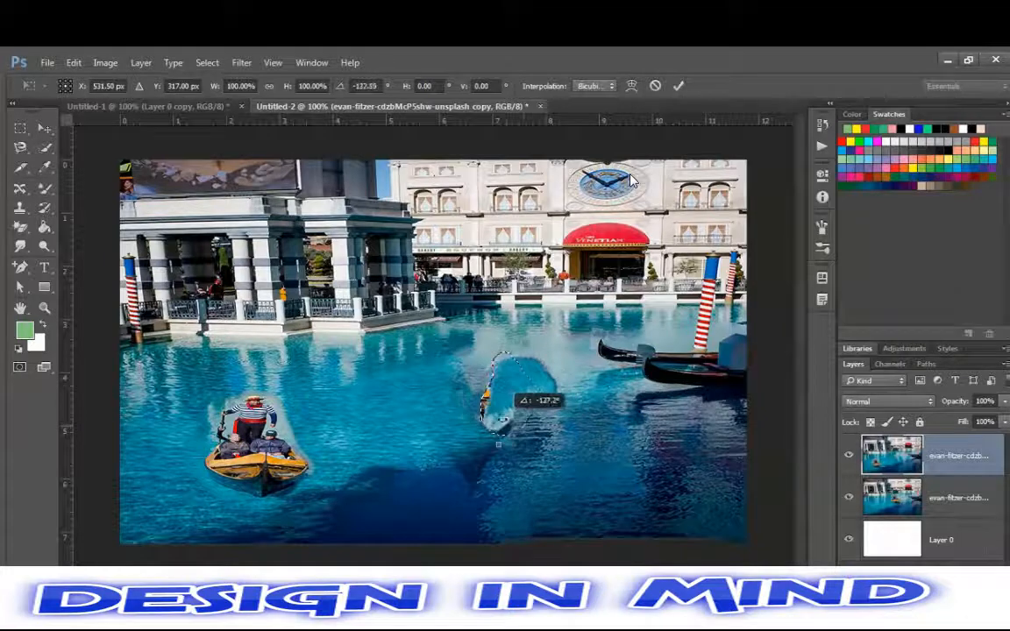
key("Return")
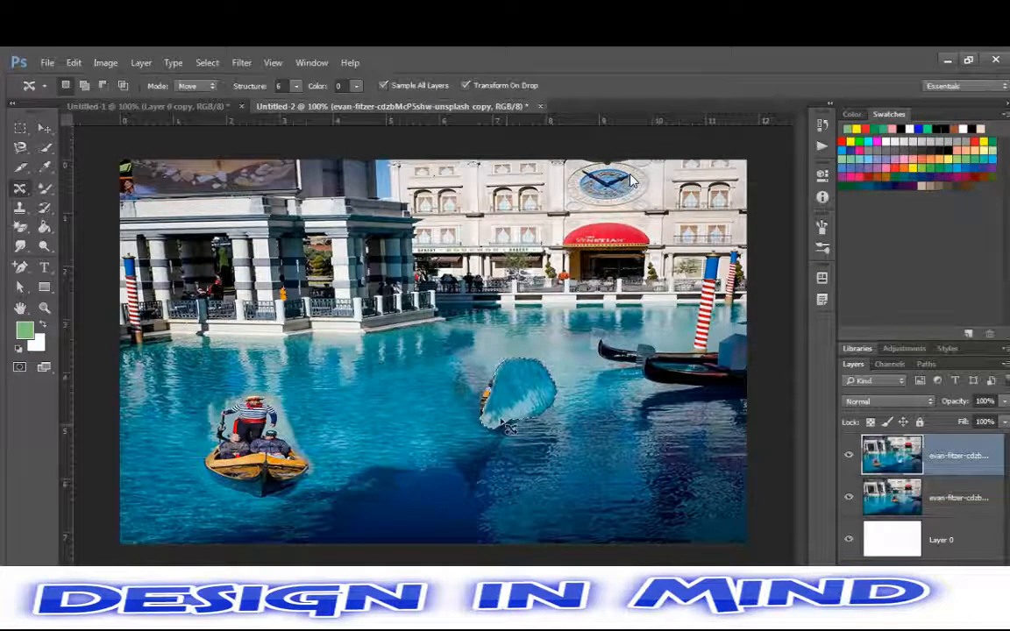
left_click(461, 351)
key("Return")
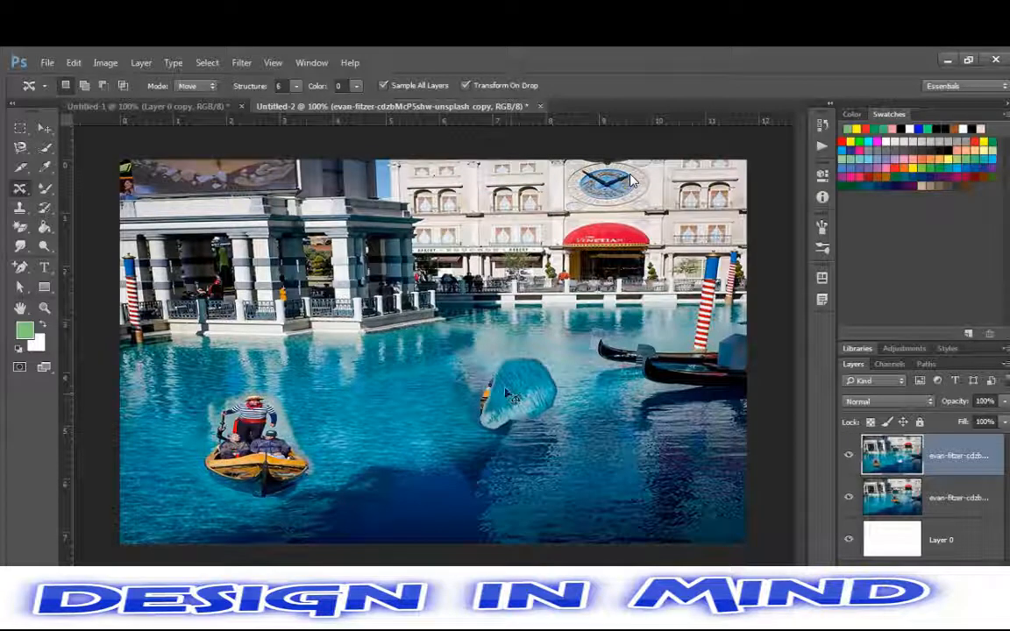
Move two water patches onto the dark shadow below the gondola's former spot with Content-Aware Move, rotating the first one
key("ctrl+z")
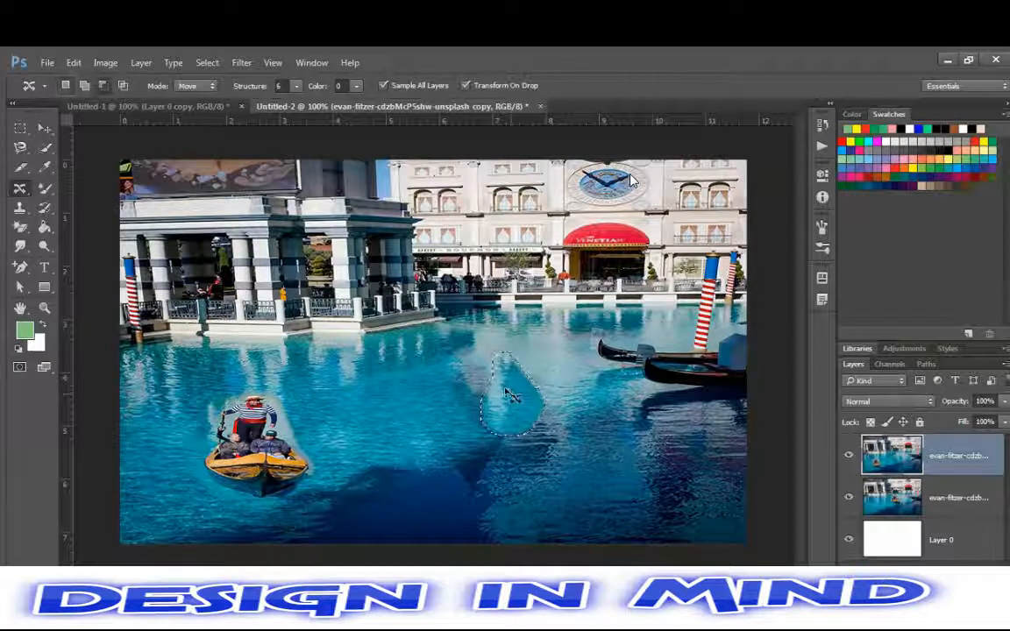
key("Return")
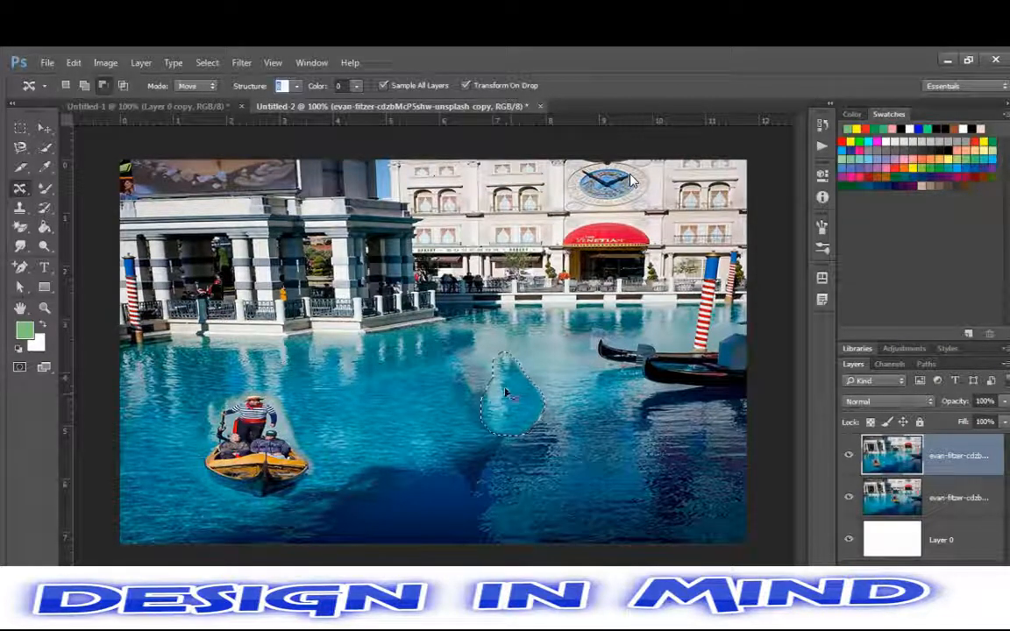
left_click_drag(506, 393, 450, 375)
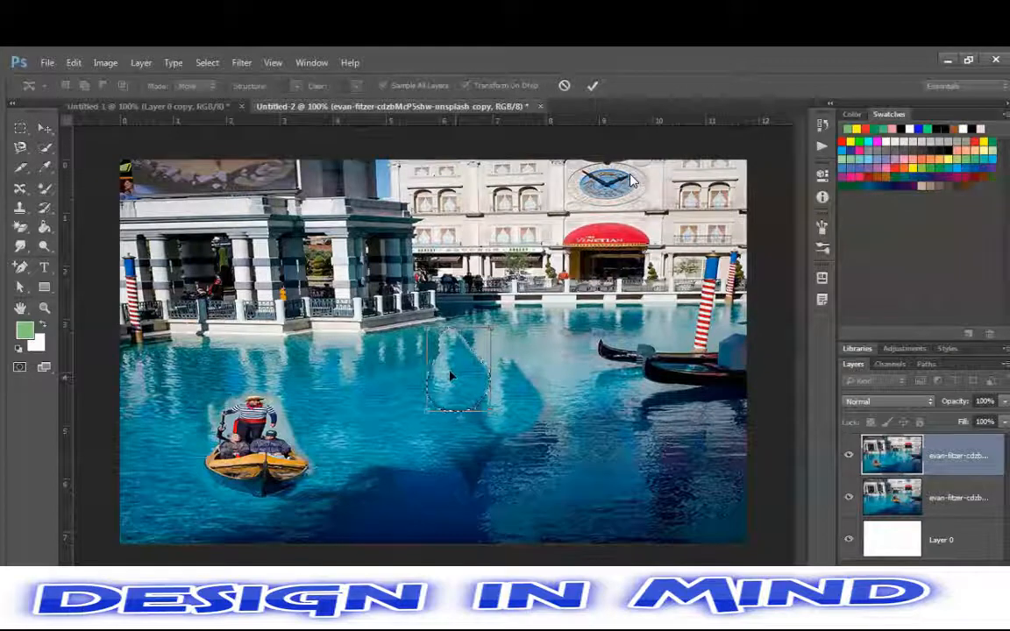
left_click_drag(424, 322, 355, 559)
key("Return")
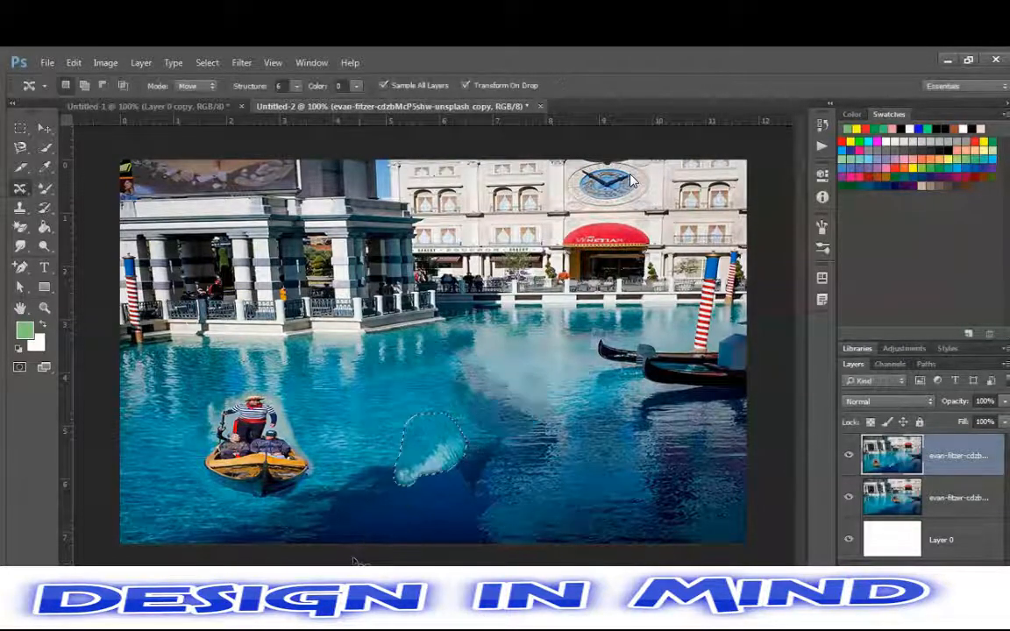
left_click(541, 381)
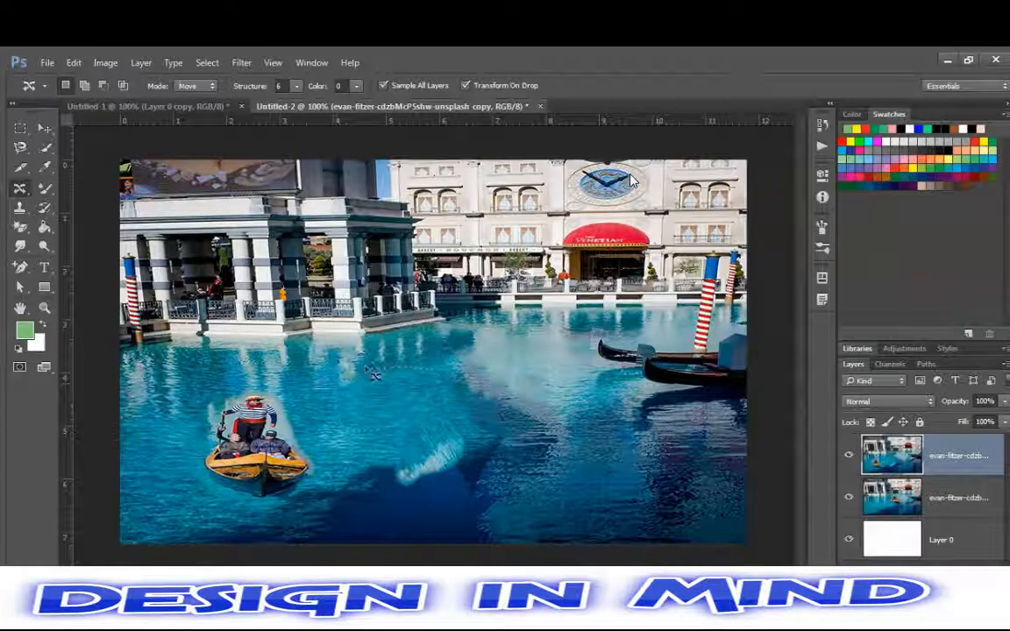
left_click_drag(374, 375, 487, 436)
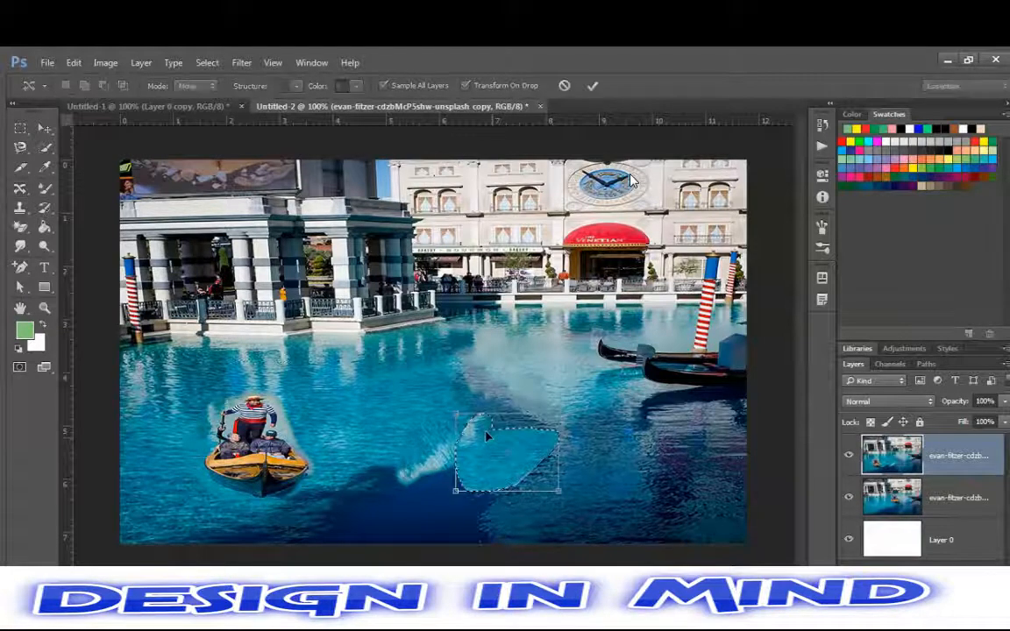
key("ctrl+d")
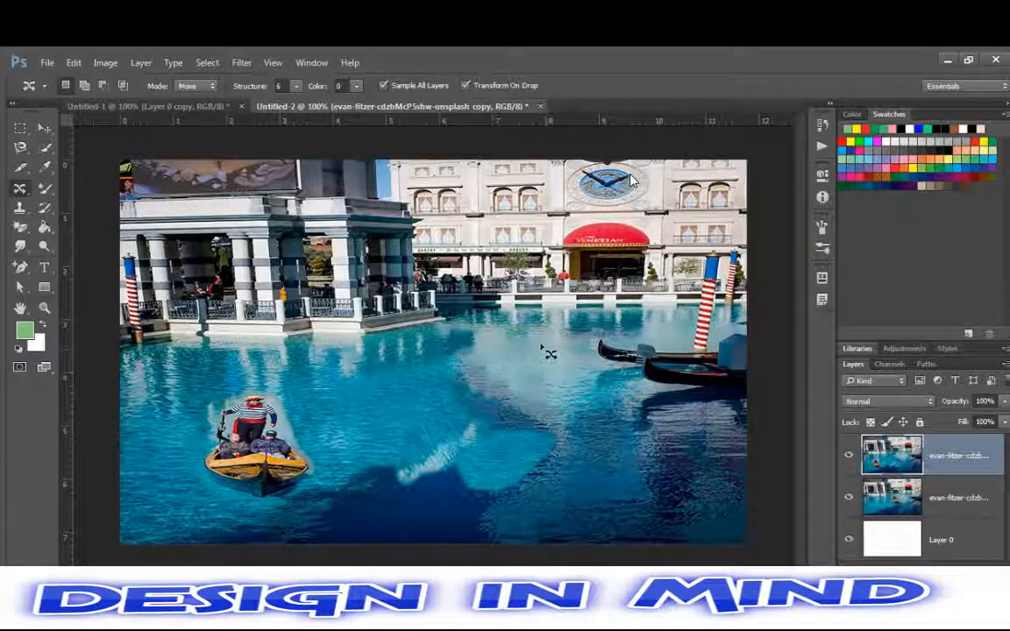
Try moving patches of the pale water near the gondola's former spot with Content-Aware Move, and undo the attempts
mouse_move(585, 341)
left_mouse_down()
mouse_move(539, 349)
mouse_move(496, 380)
left_mouse_up()
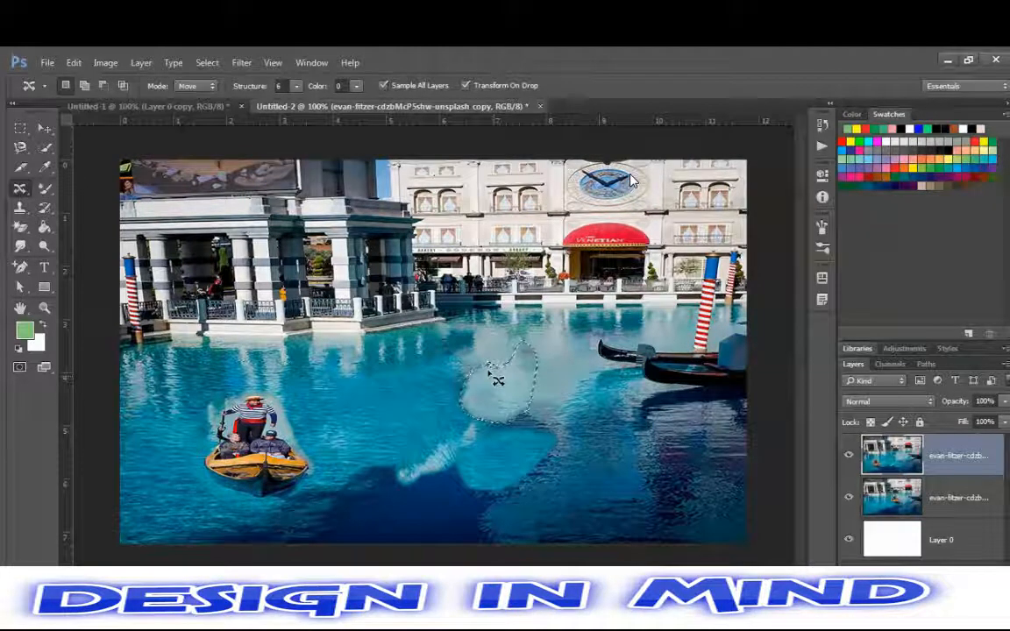
mouse_move(498, 376)
left_mouse_down()
mouse_move(562, 406)
mouse_move(422, 329)
mouse_move(484, 385)
left_mouse_up()
key("Return")
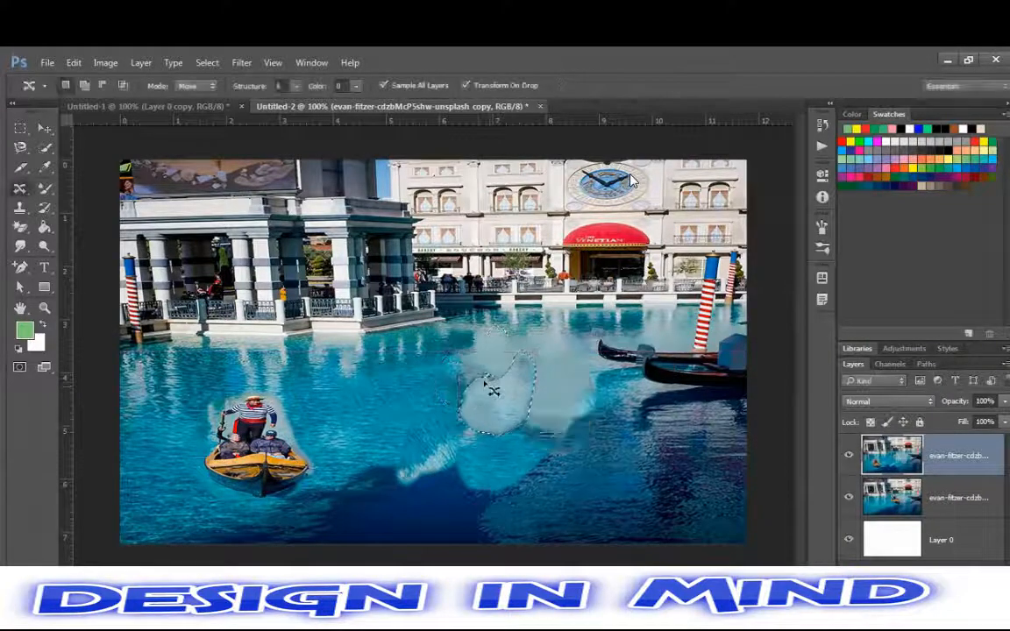
key("ctrl+d")
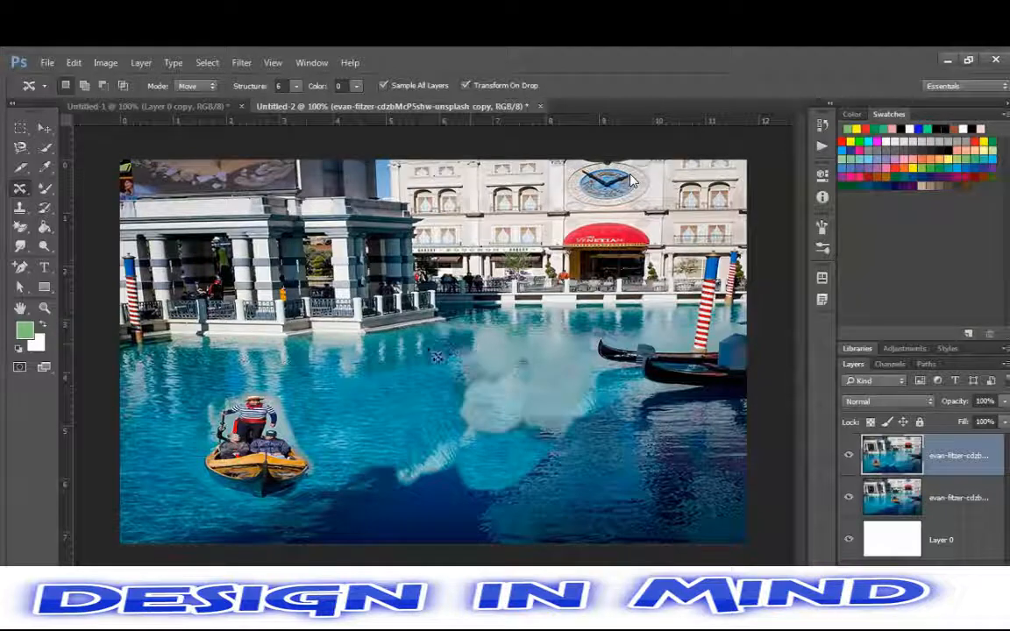
key("ctrl+z")
key("ctrl+alt+z")
key("ctrl+alt+z")
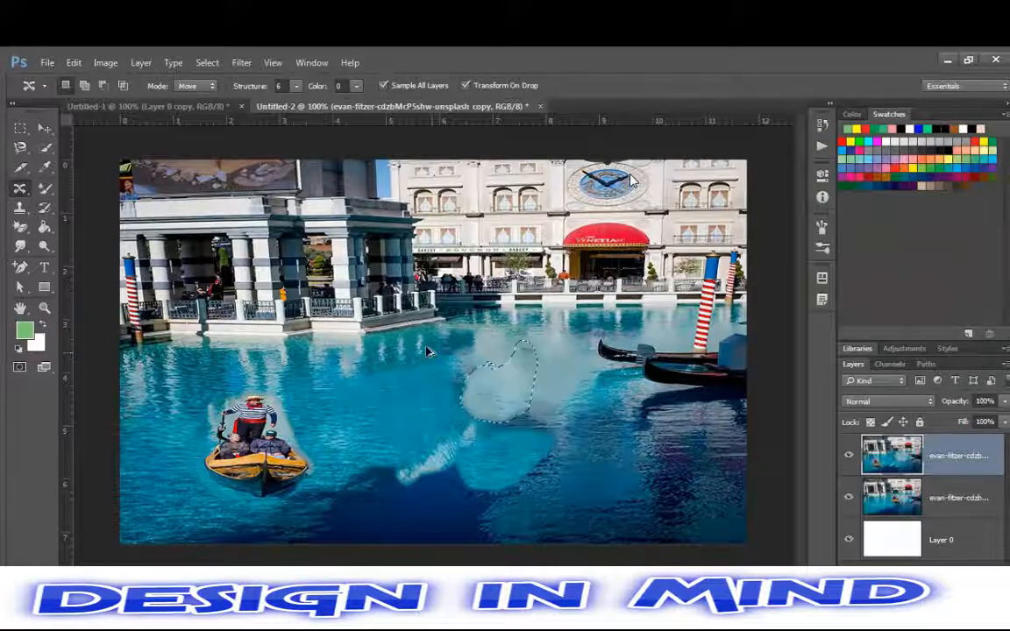
key("ctrl+alt+z")
key("ctrl+alt+z")
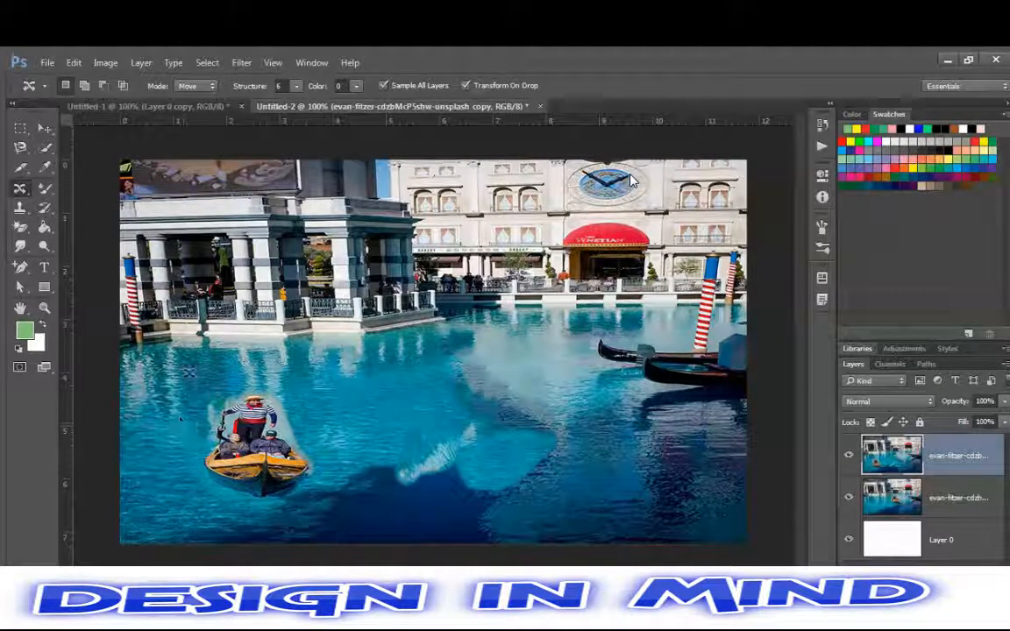
Move a rippled water patch from the upper left of the gondola onto the dark shadow in the middle, and deselect it
left_click_drag(182, 375, 423, 454)
key("Return")
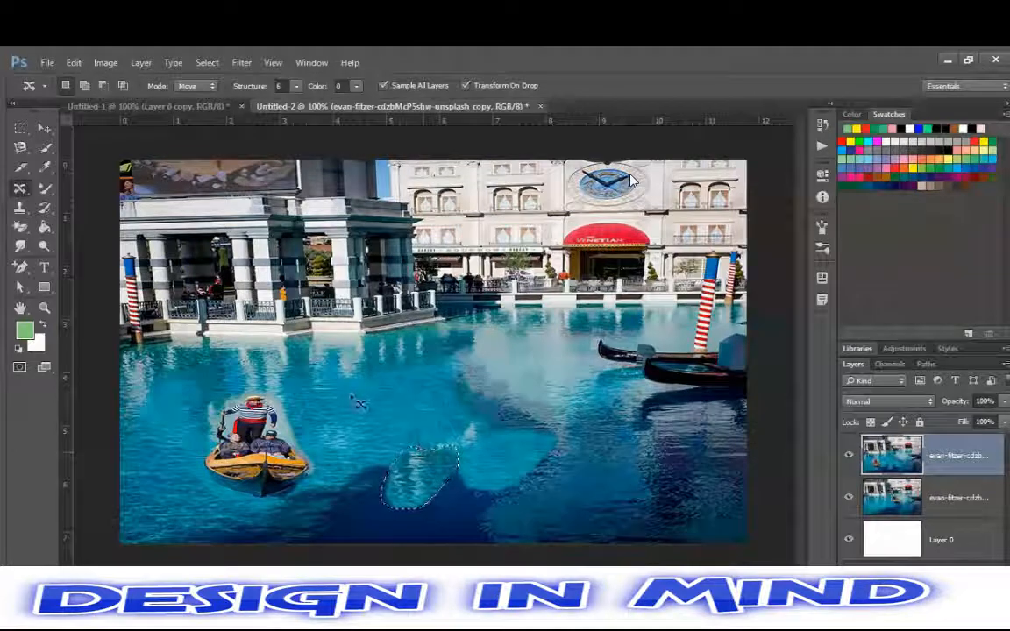
key("ctrl+d")
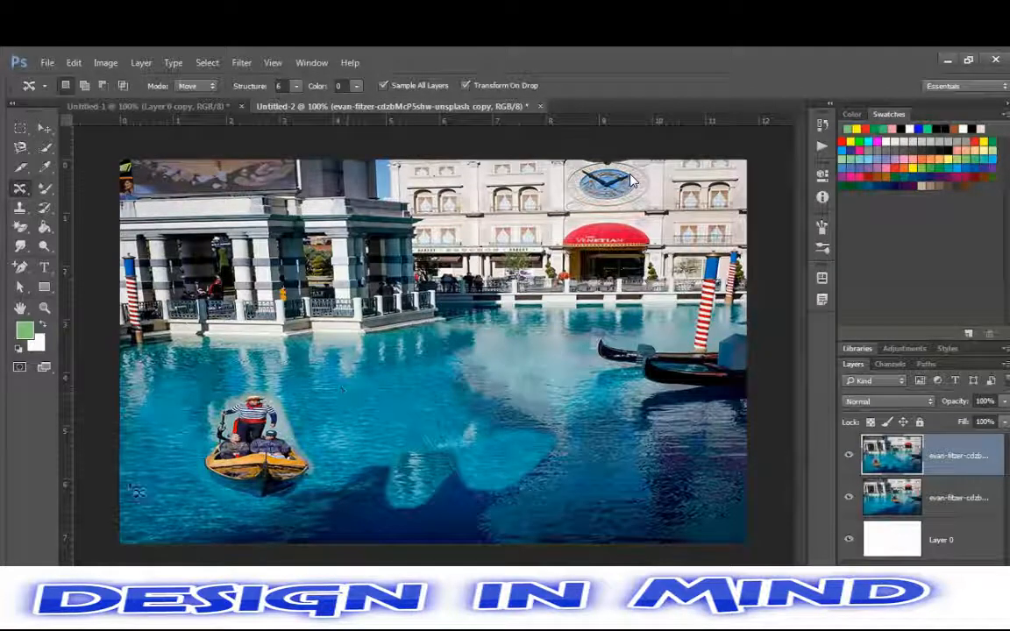
Move a water patch from below the gondola onto the shadow beside the previous patch, rotating and repositioning it before applying
mouse_move(166, 517)
left_mouse_down()
mouse_move(153, 466)
mouse_move(136, 499)
mouse_move(164, 514)
mouse_move(469, 517)
left_mouse_up()
left_click_drag(470, 515, 471, 513)
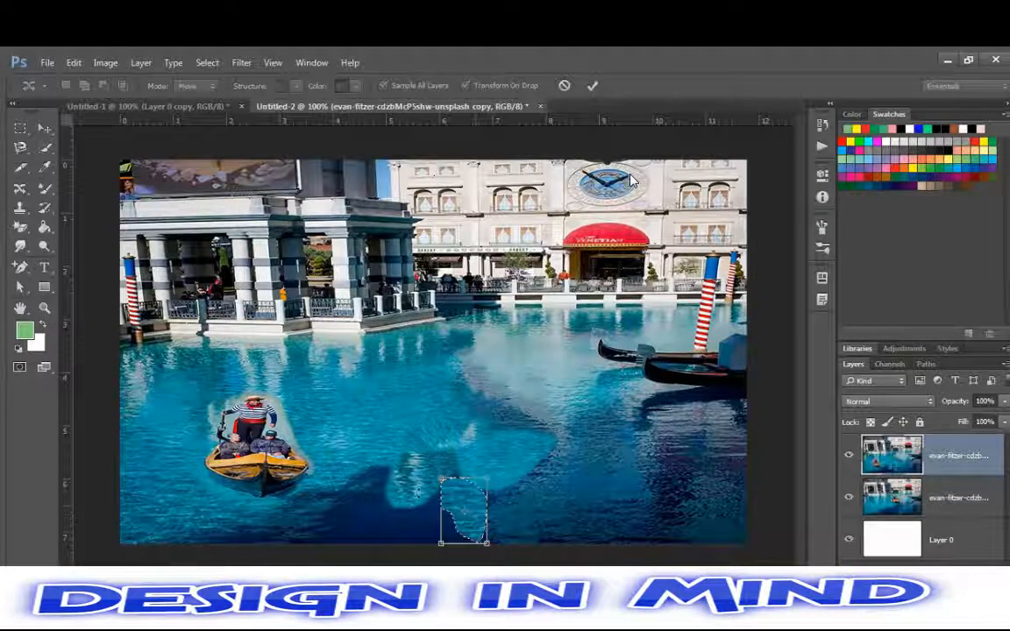
left_click_drag(438, 473, 520, 451)
left_click_drag(453, 522, 440, 498)
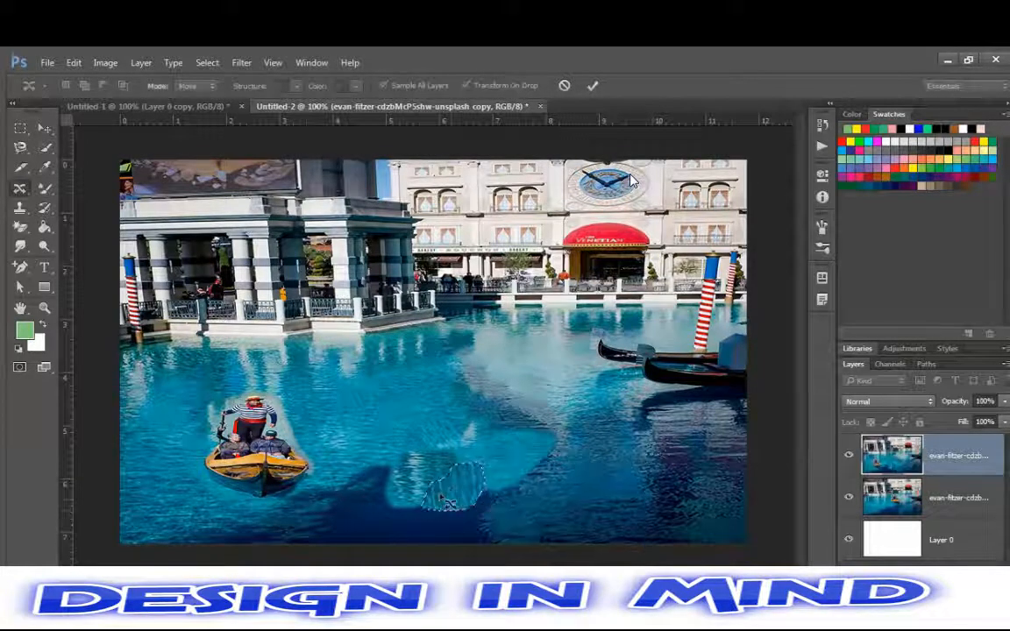
key("Return")
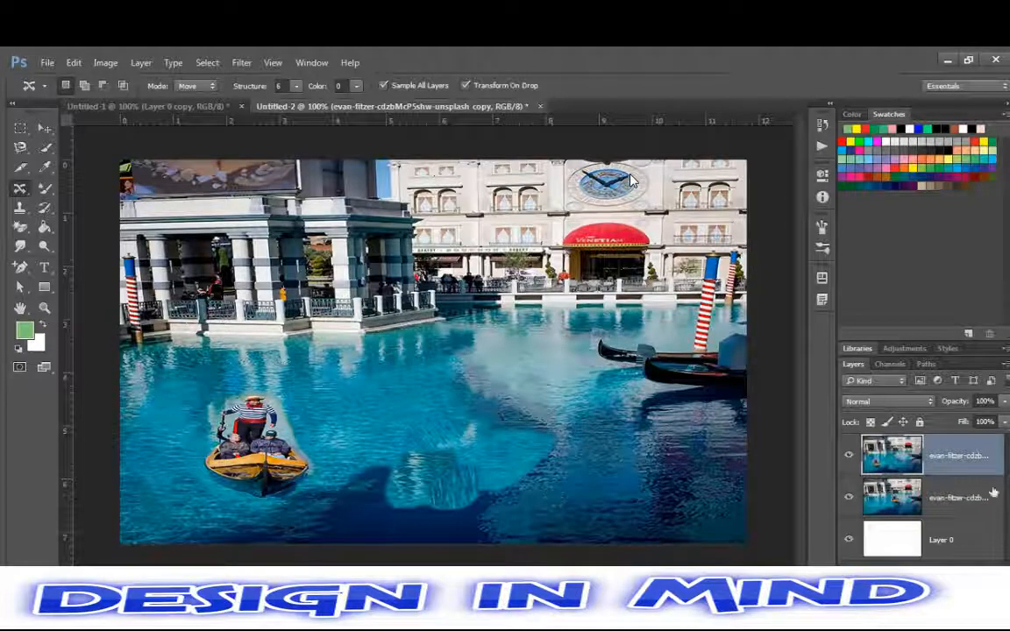
Compare the edited canal photo with the original by toggling the edited layer's visibility
left_click(845, 456)
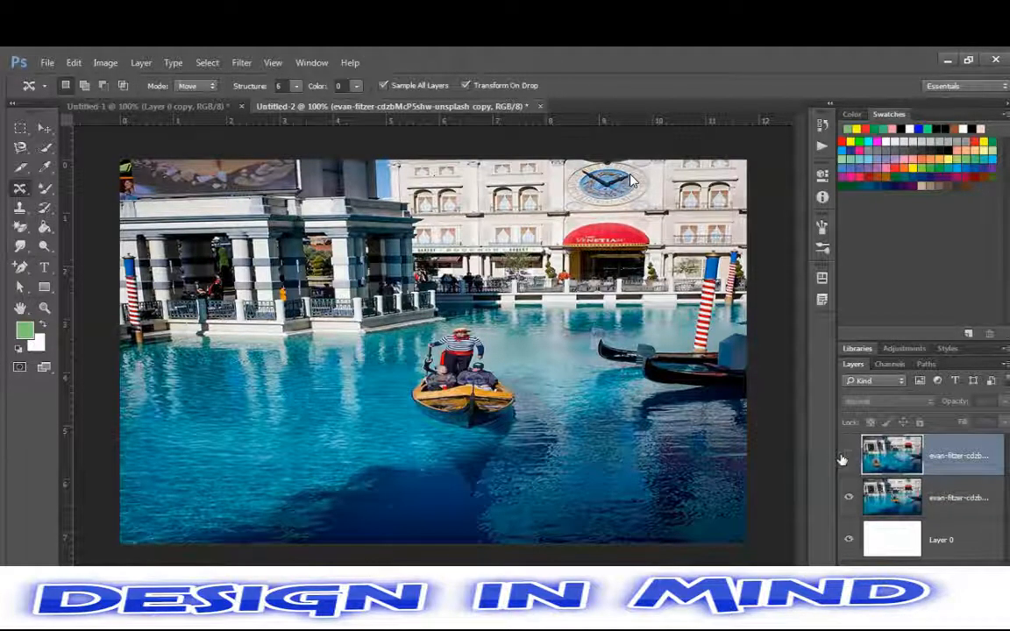
left_click(845, 457)
left_click(845, 456)
left_click(845, 457)
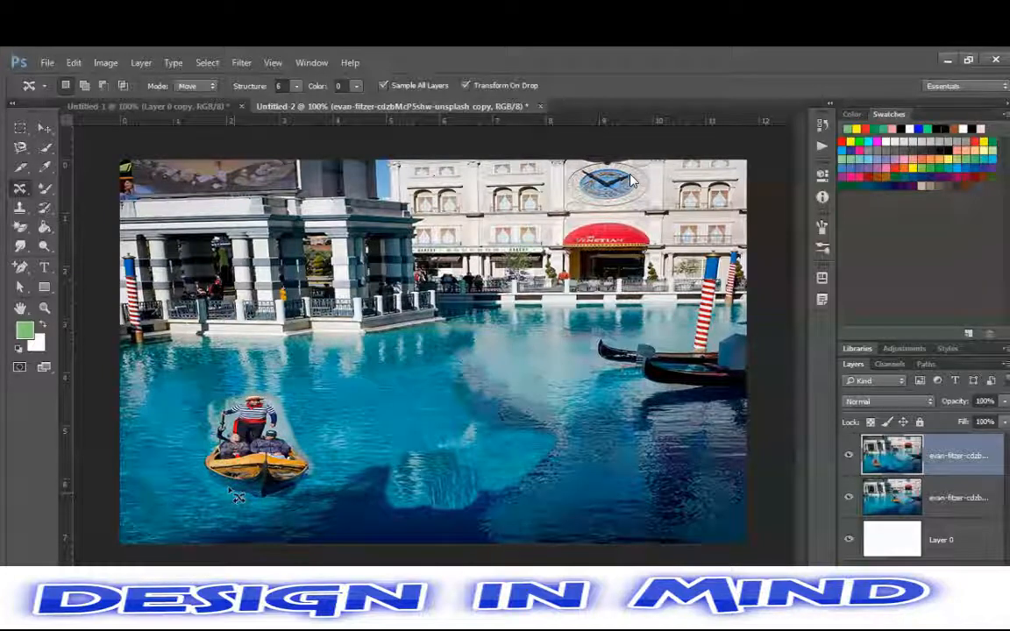
Create a new blank document and select the Clone Stamp tool
key("ctrl+n")
left_click(628, 176)
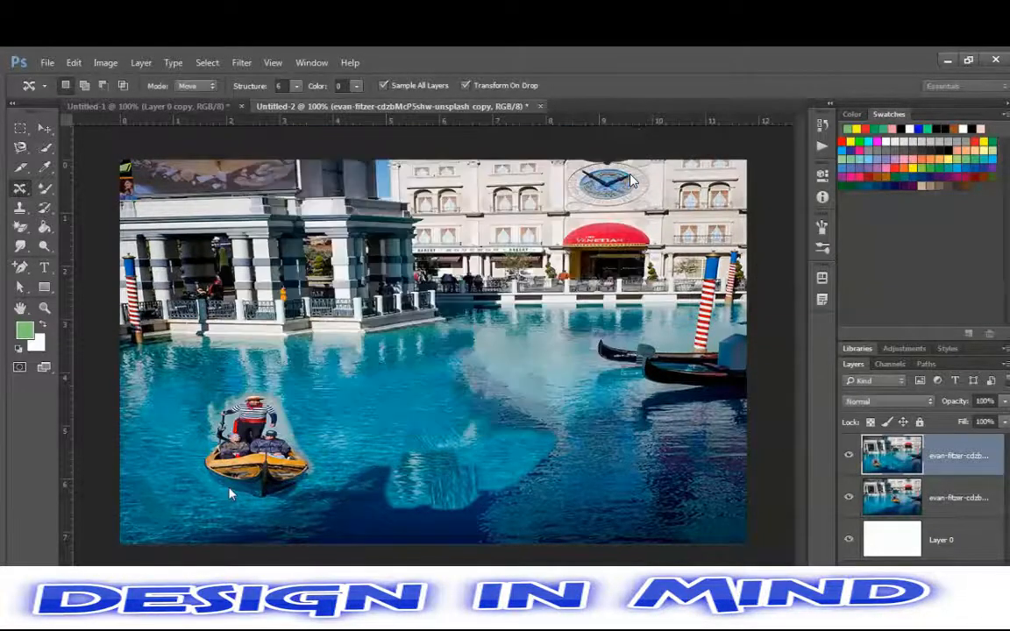
right_click(45, 170)
left_click(20, 208)
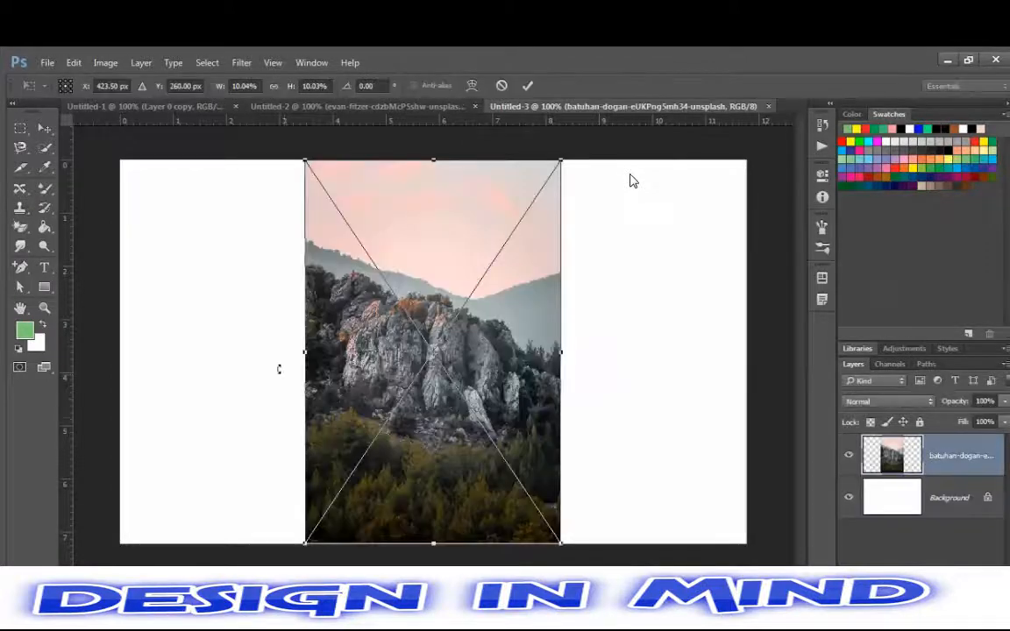
Stretch the placed mountain photo horizontally to fill the canvas width, apply the placement and activate the Clone Stamp tool
left_click_drag(557, 348, 598, 362)
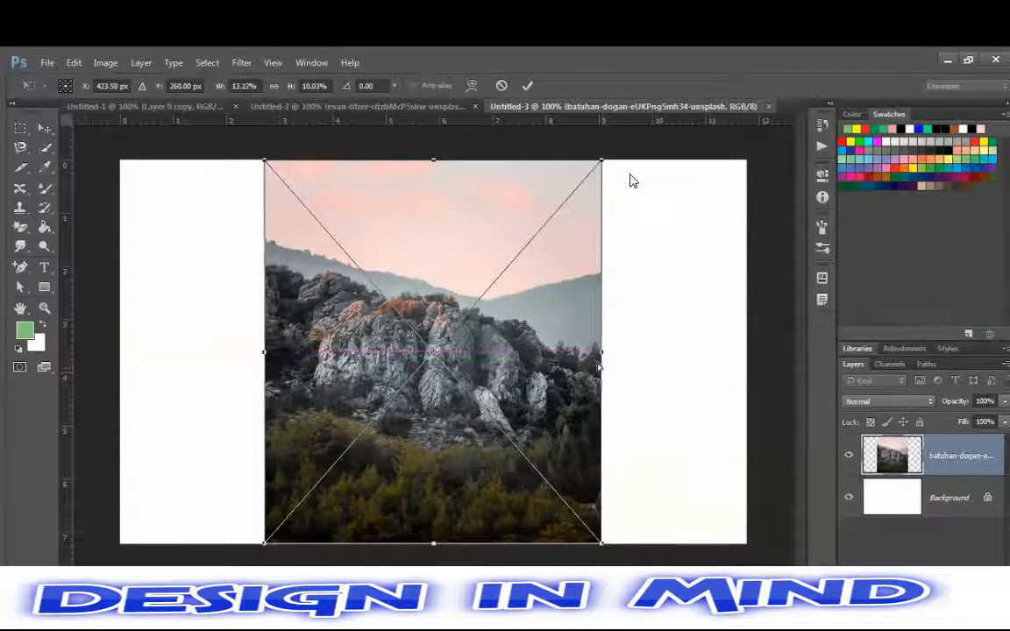
key("ctrl+z")
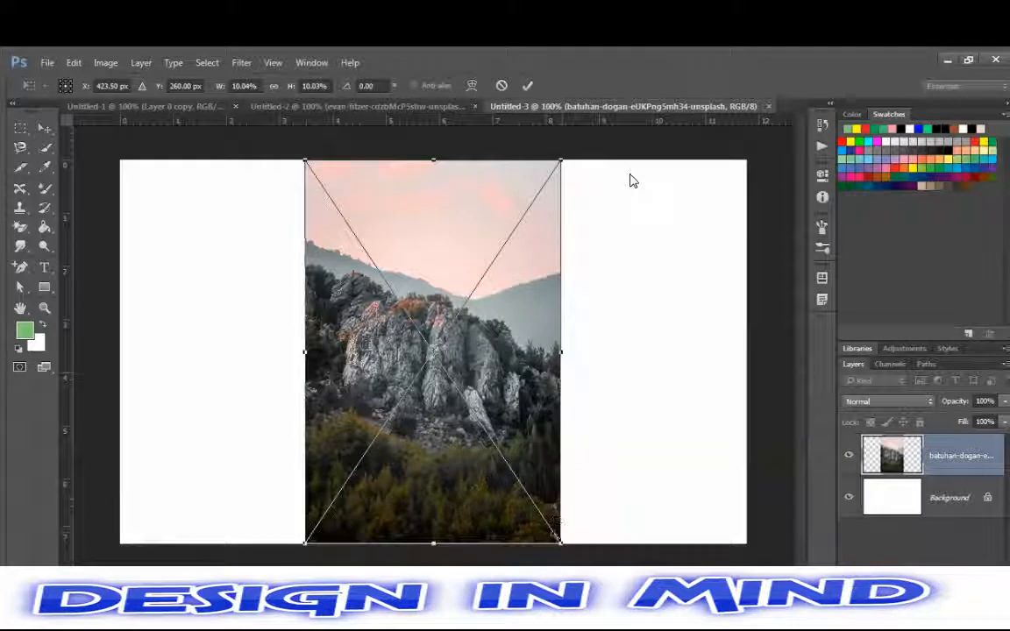
left_click_drag(556, 535, 595, 517)
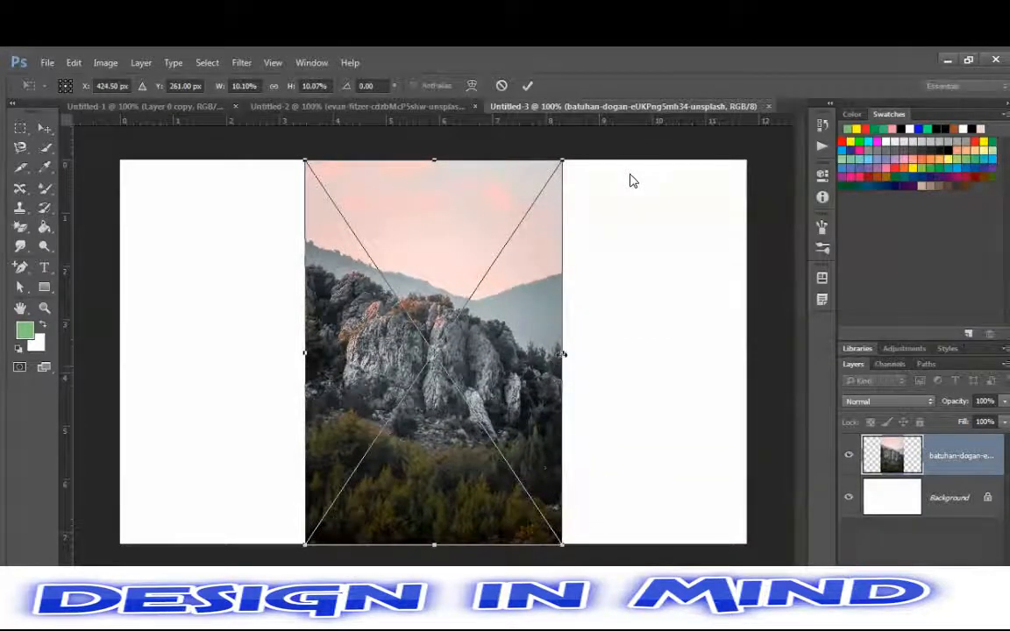
mouse_move(562, 353)
left_mouse_down()
mouse_move(756, 355)
mouse_move(734, 375)
mouse_move(743, 374)
left_mouse_up()
key("Return")
key("s")
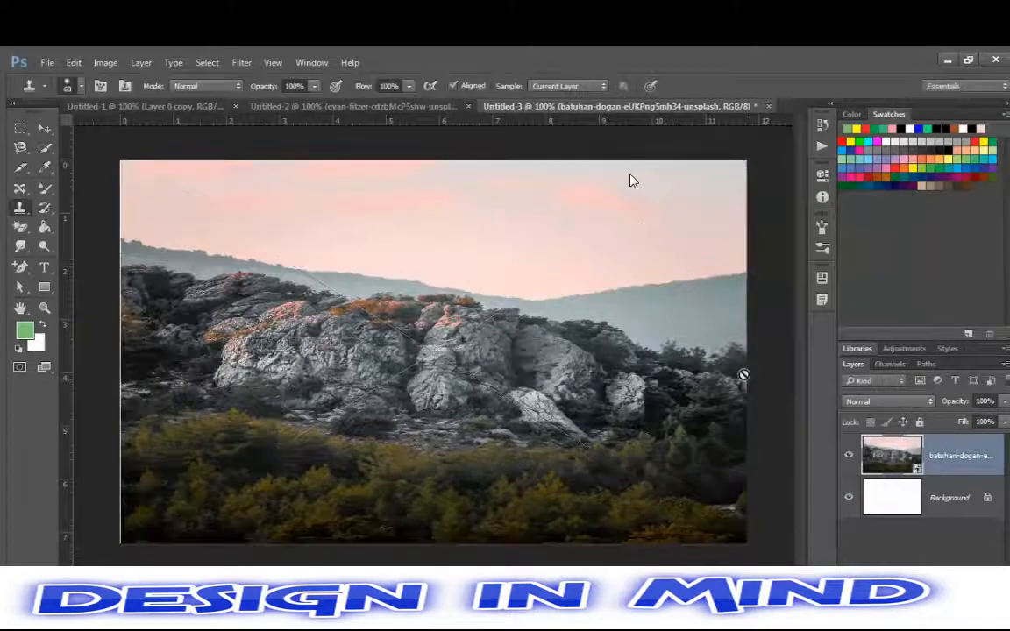
Convert the Background into a regular layer named Layer 0, and try the Clone Stamp on the mountain photo layer
double_click(891, 498)
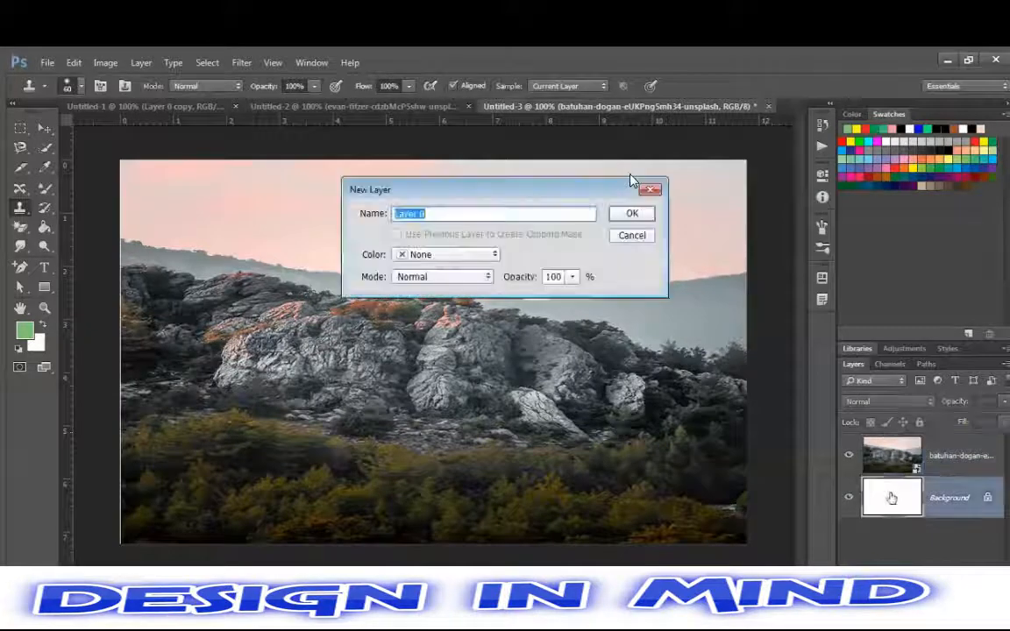
key("Return")
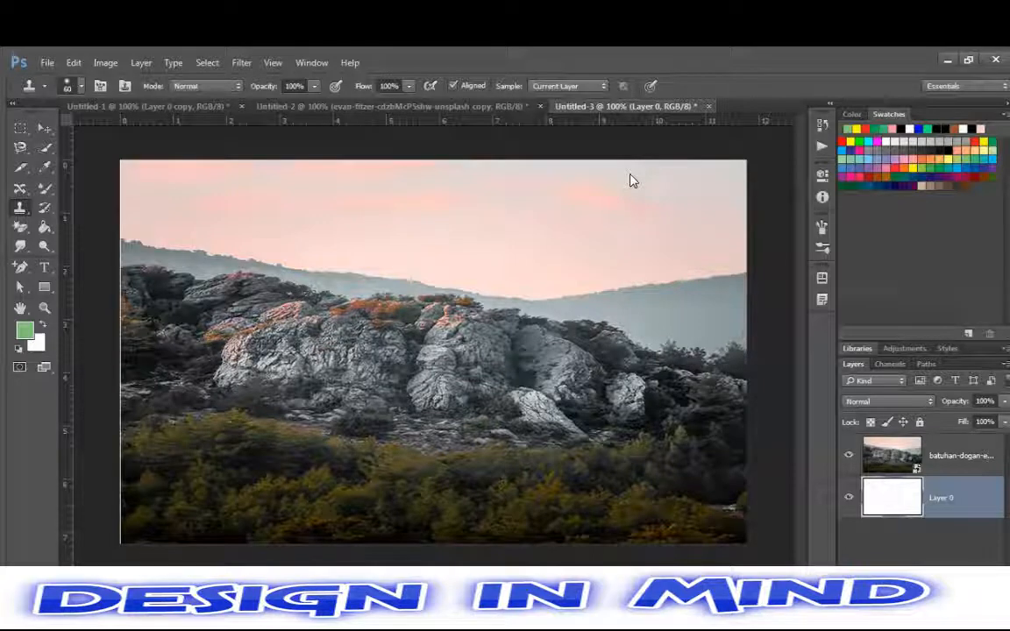
left_click(916, 463)
left_click(712, 453)
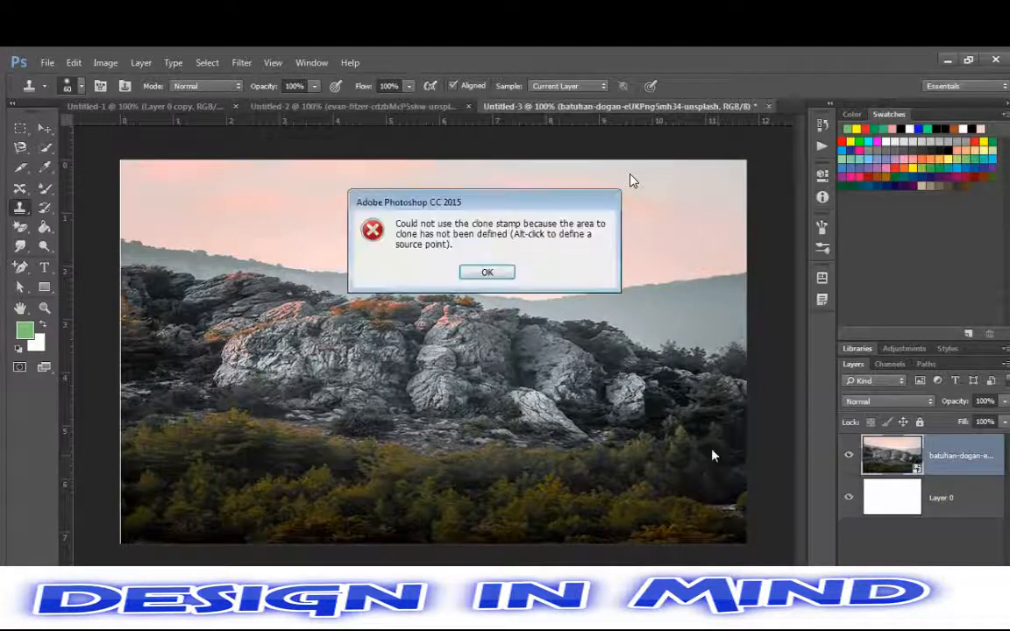
key("Return")
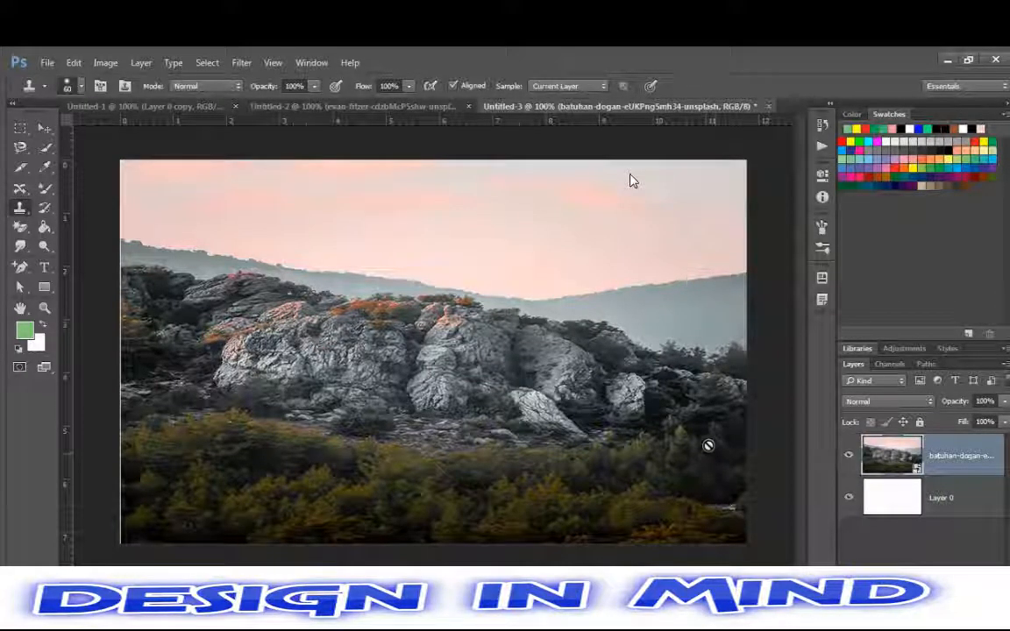
Duplicate the mountain photo layer and rasterize both copies, leaving the top copy selected
key("ctrl+j")
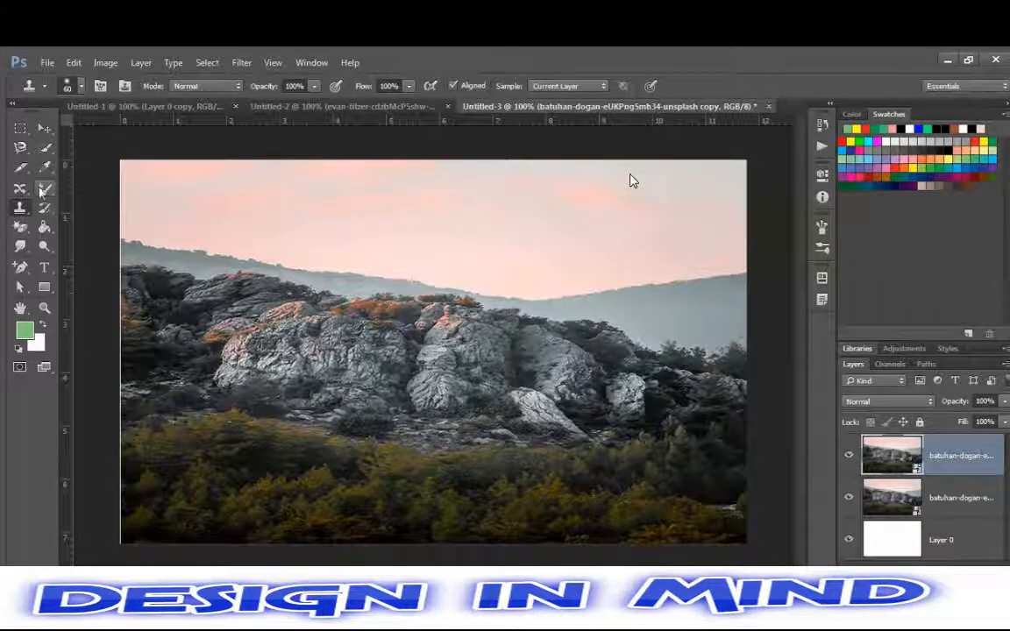
left_click(42, 187)
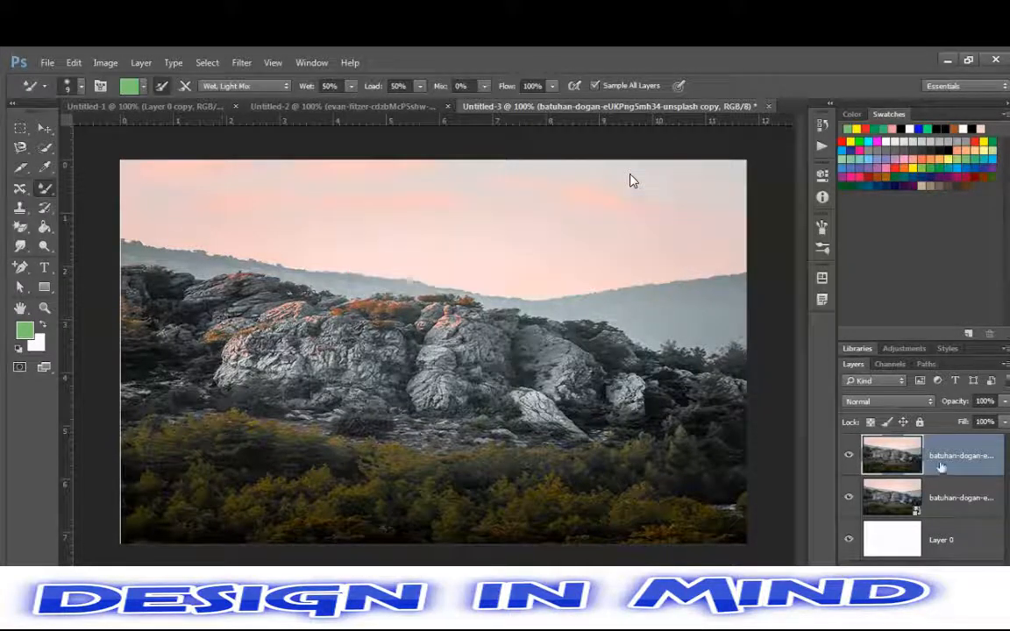
left_click(871, 502)
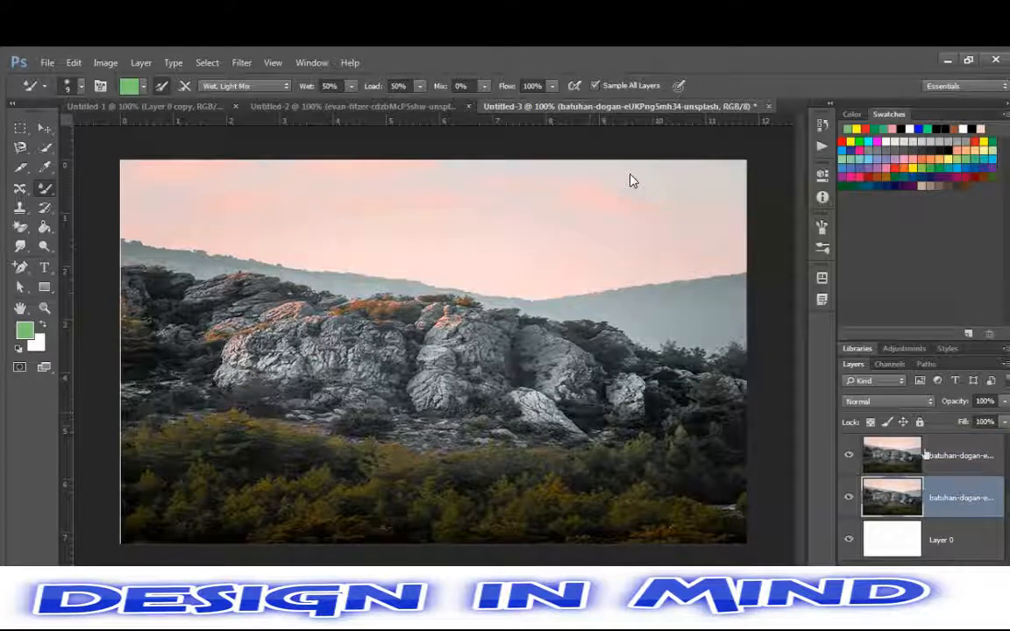
left_click(903, 454)
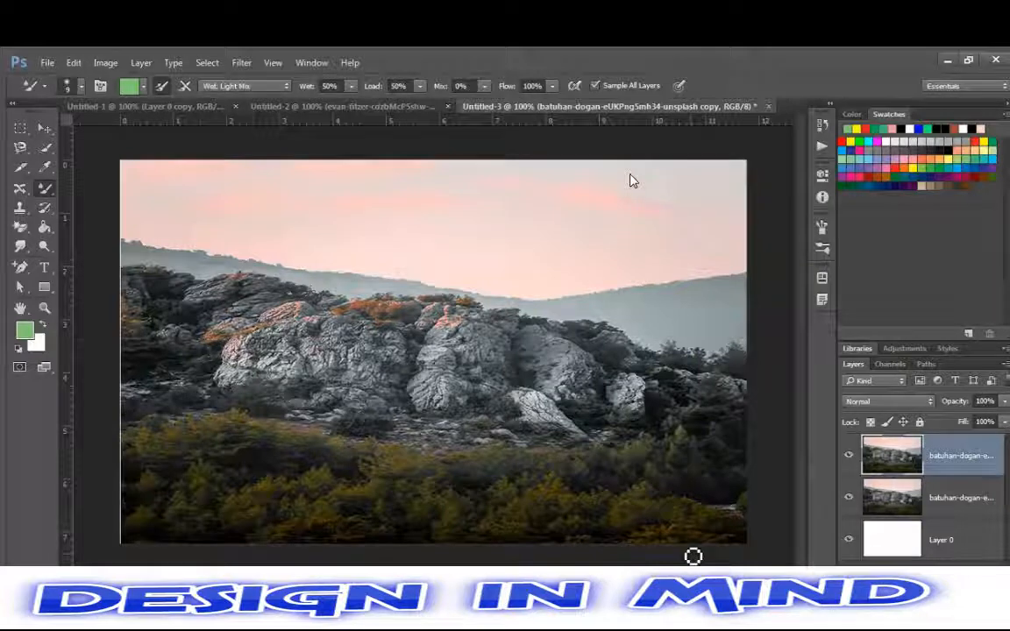
Try the Clone Stamp tool on the sky of the top mountain layer without a source point
left_click(20, 208)
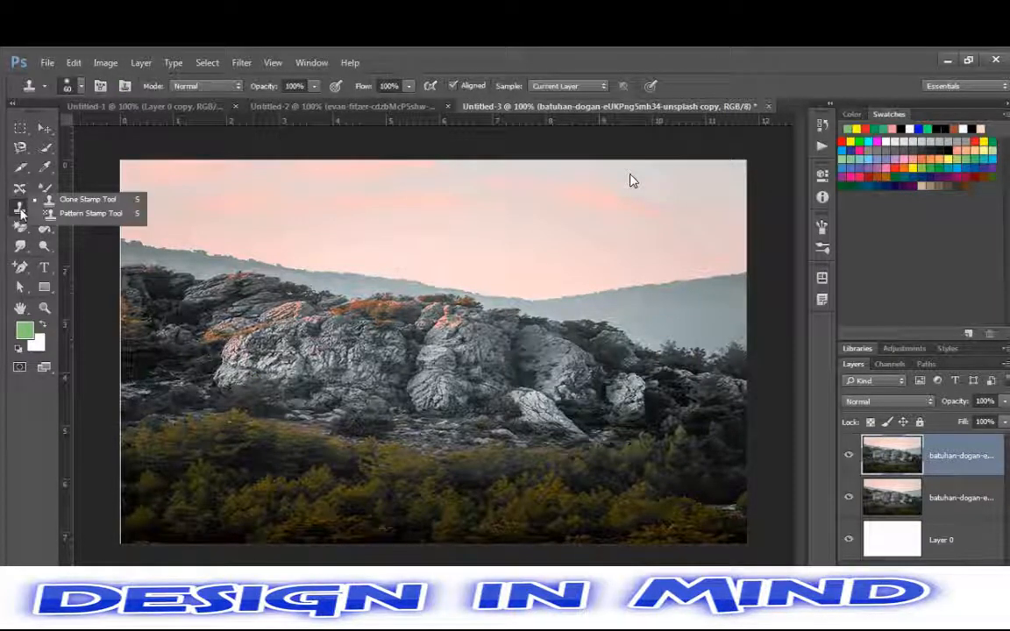
left_click(633, 180)
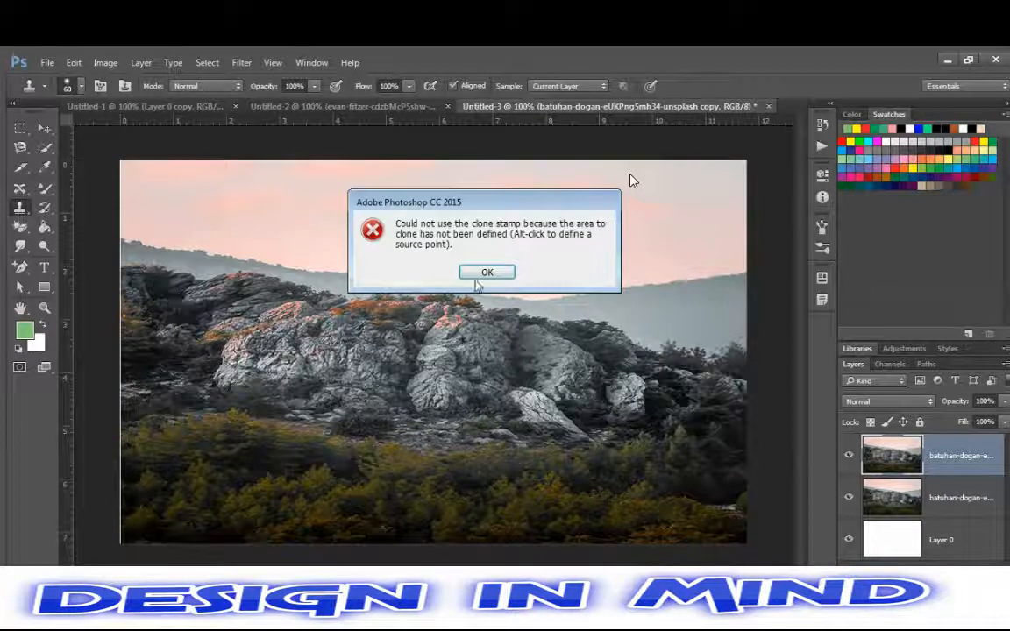
key("Return")
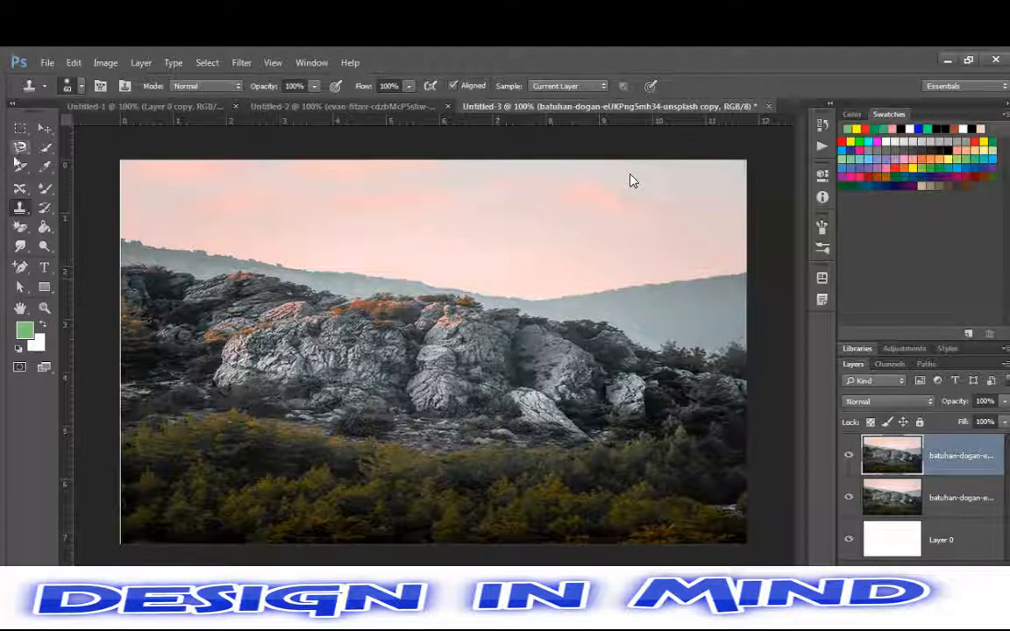
Switch to the Pattern Stamp tool and paint the current pattern over the sky and upper rocks of the top layer
right_click(21, 209)
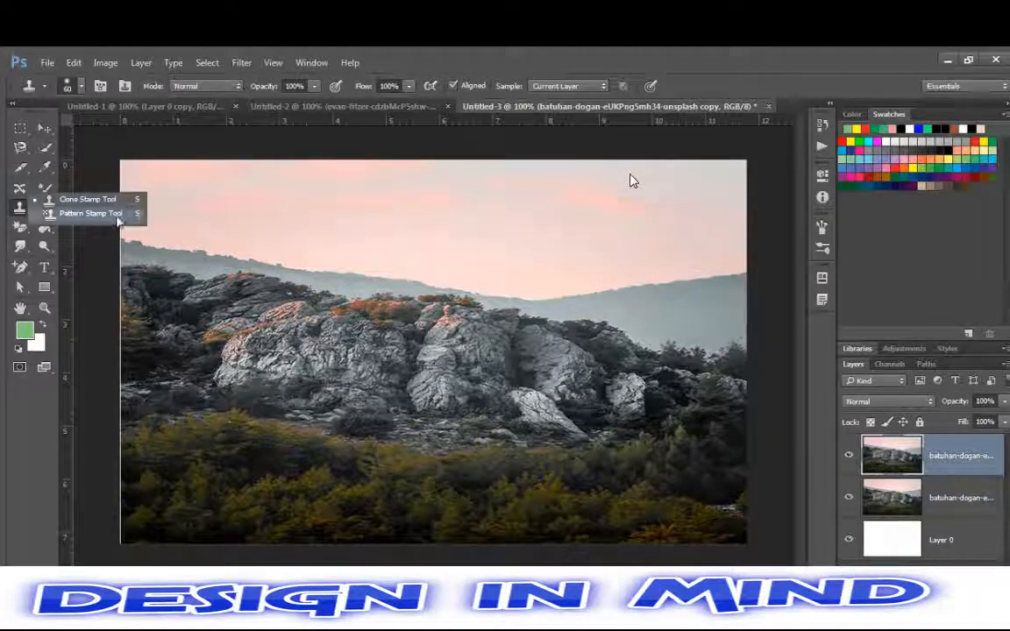
left_click(117, 215)
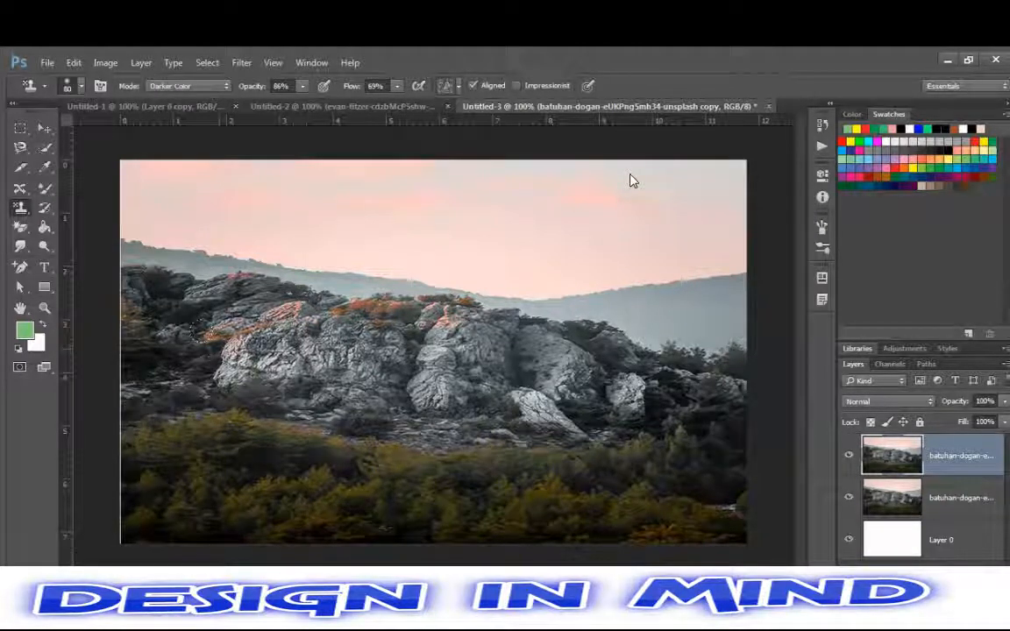
mouse_move(162, 347)
left_mouse_down()
mouse_move(298, 320)
mouse_move(175, 293)
mouse_move(386, 311)
mouse_move(434, 337)
mouse_move(158, 160)
mouse_move(132, 197)
mouse_move(167, 223)
mouse_move(123, 158)
mouse_move(280, 175)
mouse_move(653, 176)
mouse_move(613, 162)
mouse_move(666, 189)
mouse_move(491, 210)
mouse_move(298, 202)
mouse_move(526, 210)
mouse_move(500, 193)
mouse_move(543, 250)
mouse_move(658, 197)
mouse_move(648, 250)
mouse_move(395, 263)
mouse_move(631, 303)
mouse_move(649, 290)
mouse_move(526, 289)
mouse_move(666, 303)
mouse_move(465, 259)
mouse_move(228, 228)
mouse_move(158, 254)
mouse_move(219, 267)
mouse_move(132, 219)
mouse_move(360, 342)
left_mouse_up()
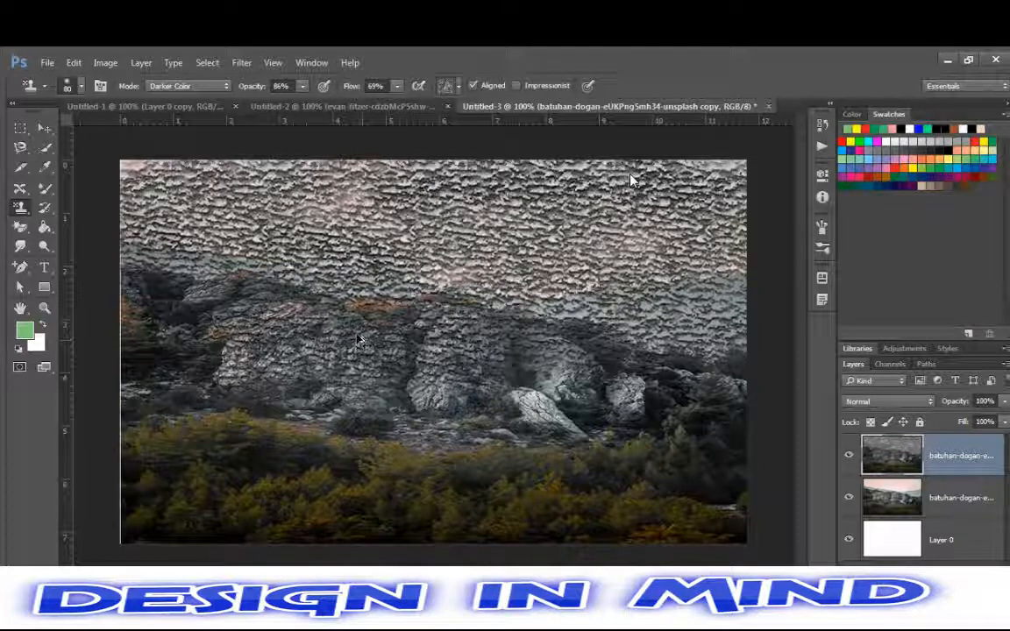
Undo all the pattern strokes painted over the mountain photo
key("ctrl+alt+z")
key("ctrl+alt+z")
key("ctrl+alt+z")
key("ctrl+alt+z")
key("ctrl+alt+z")
key("ctrl+alt+z")
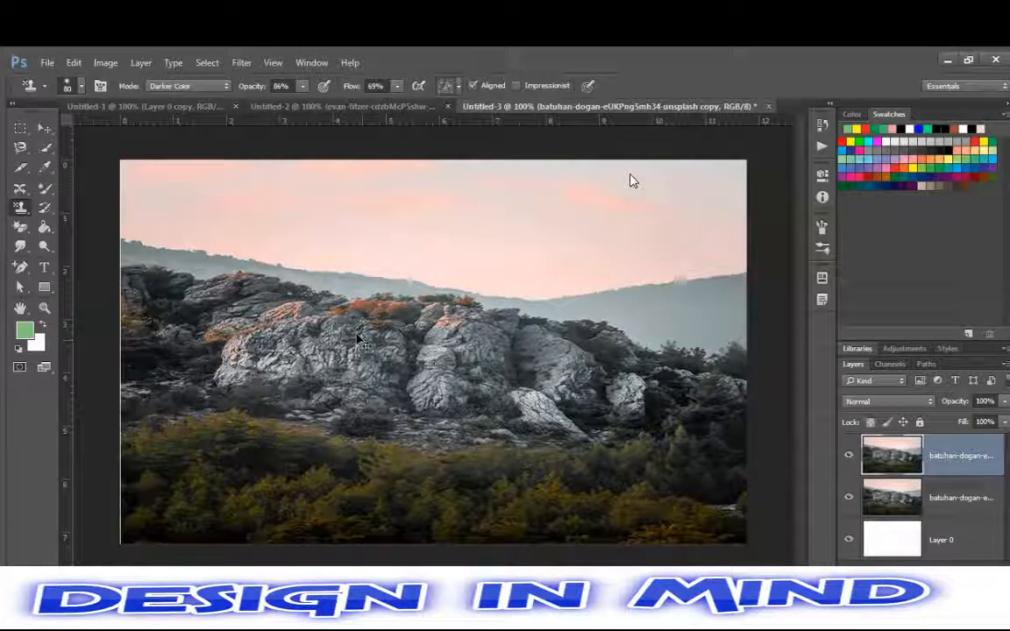
left_click(447, 85)
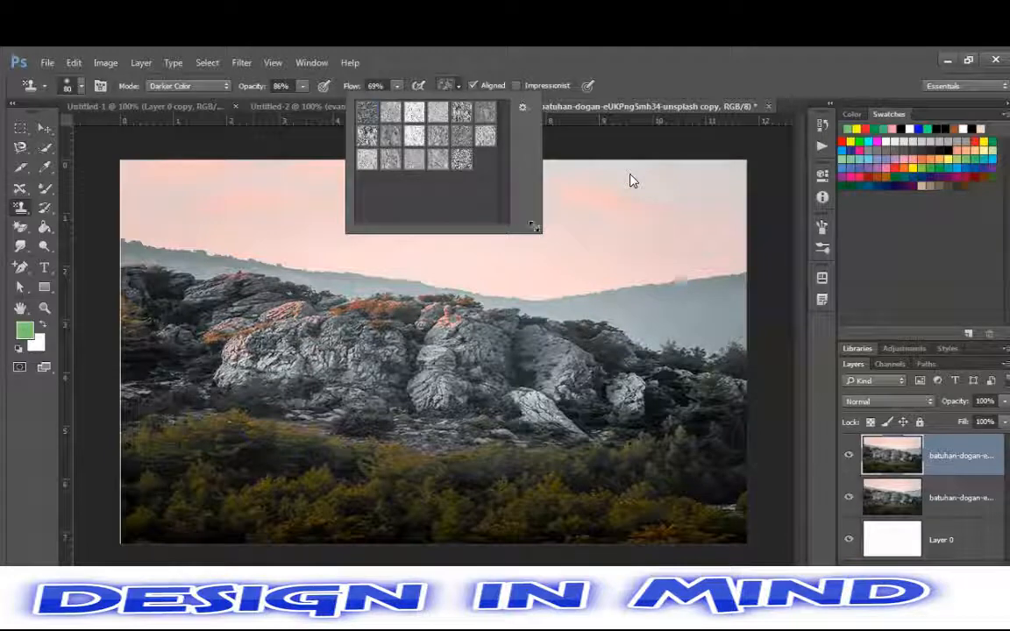
left_click(522, 107)
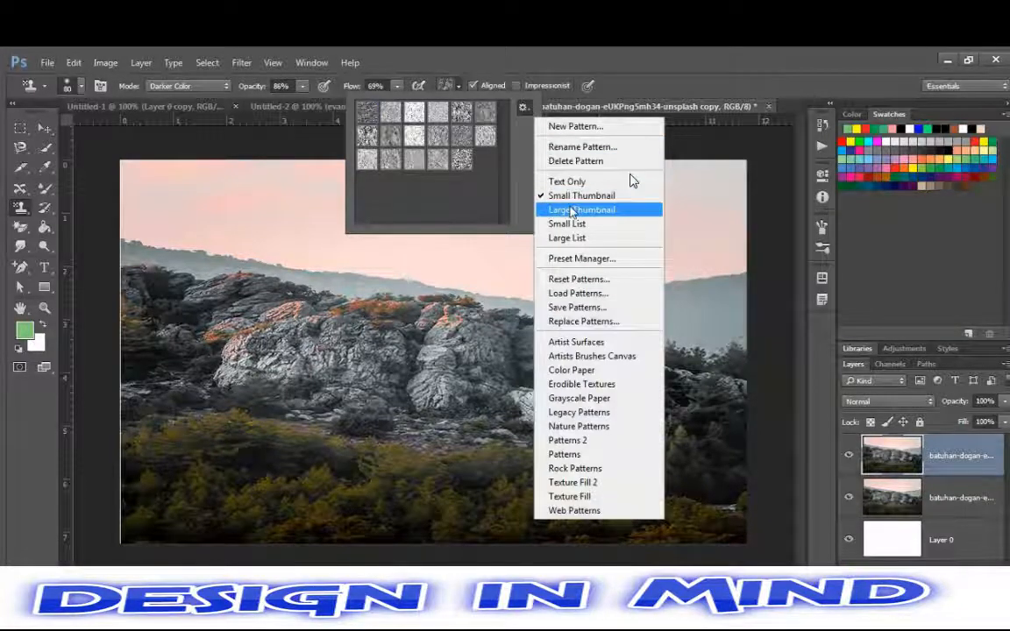
left_click(576, 511)
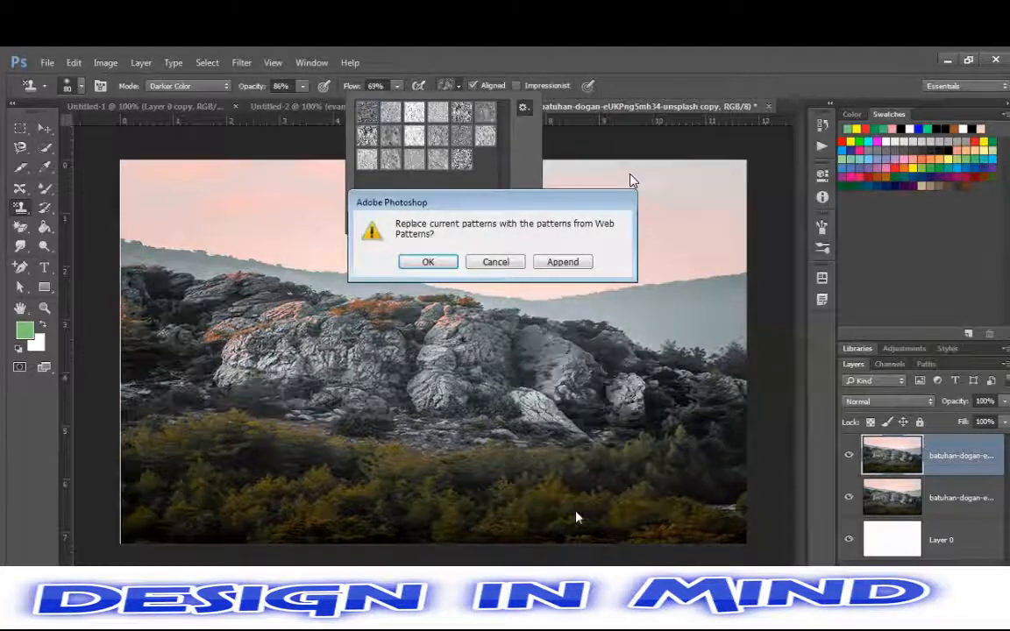
left_click(509, 263)
Replace the Pattern Stamp's current patterns with the Texture Fill 2 set
left_click(523, 105)
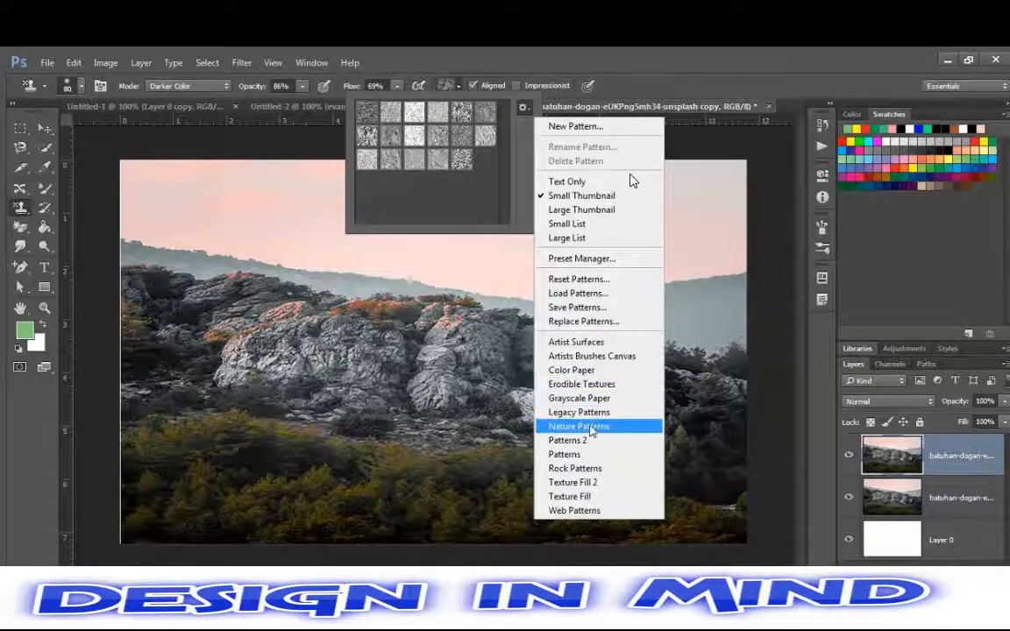
left_click(579, 483)
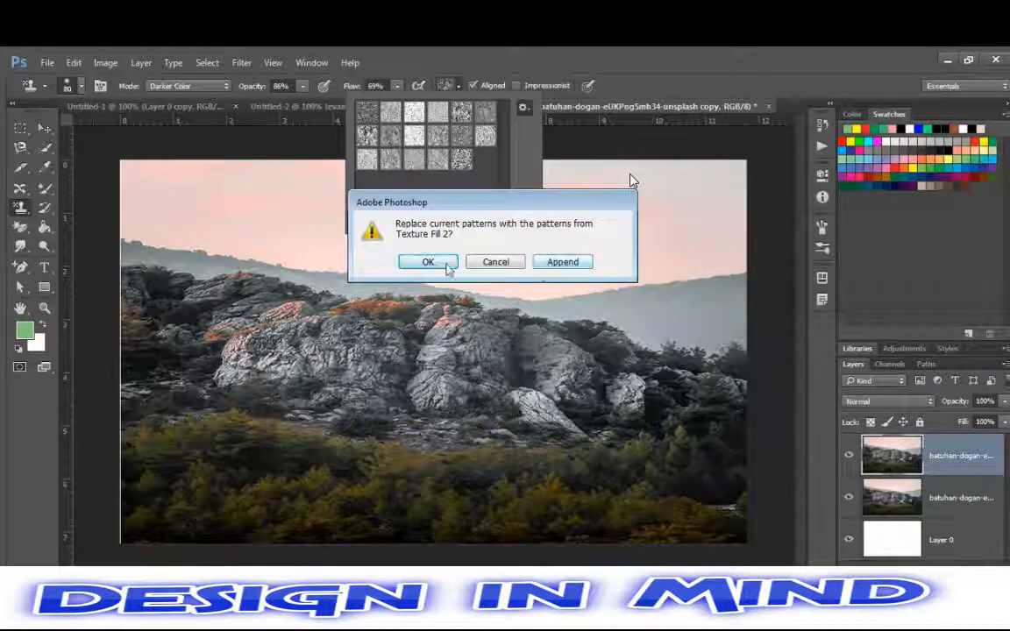
left_click(448, 268)
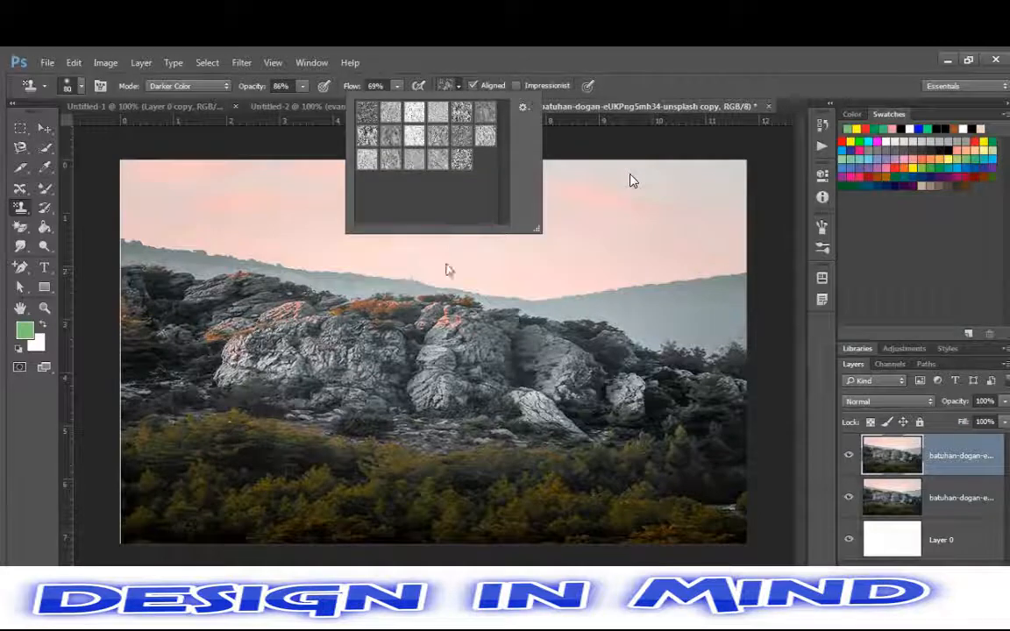
left_click(522, 103)
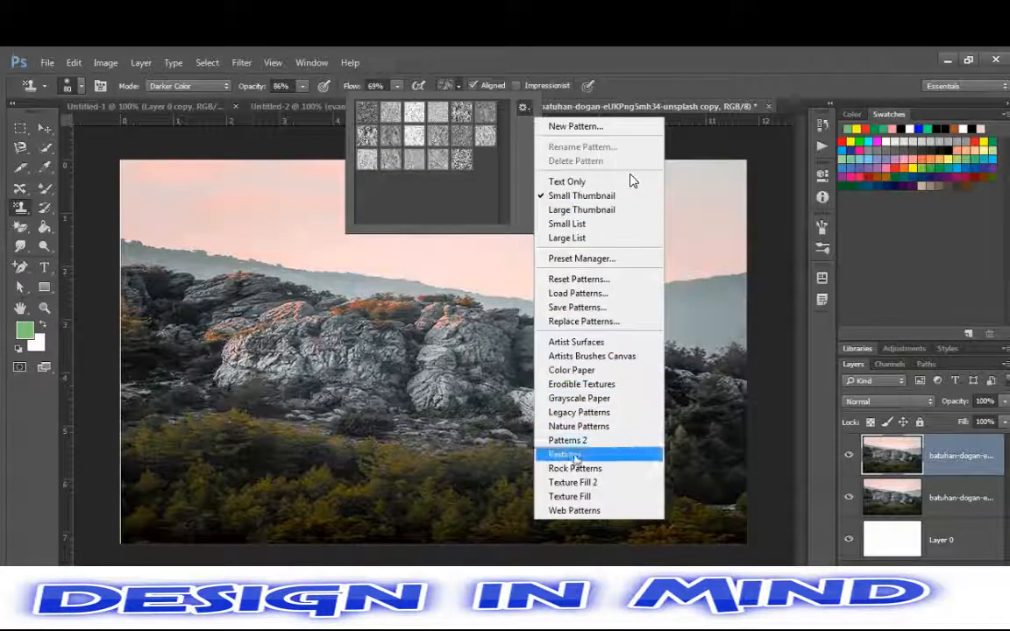
left_click(573, 482)
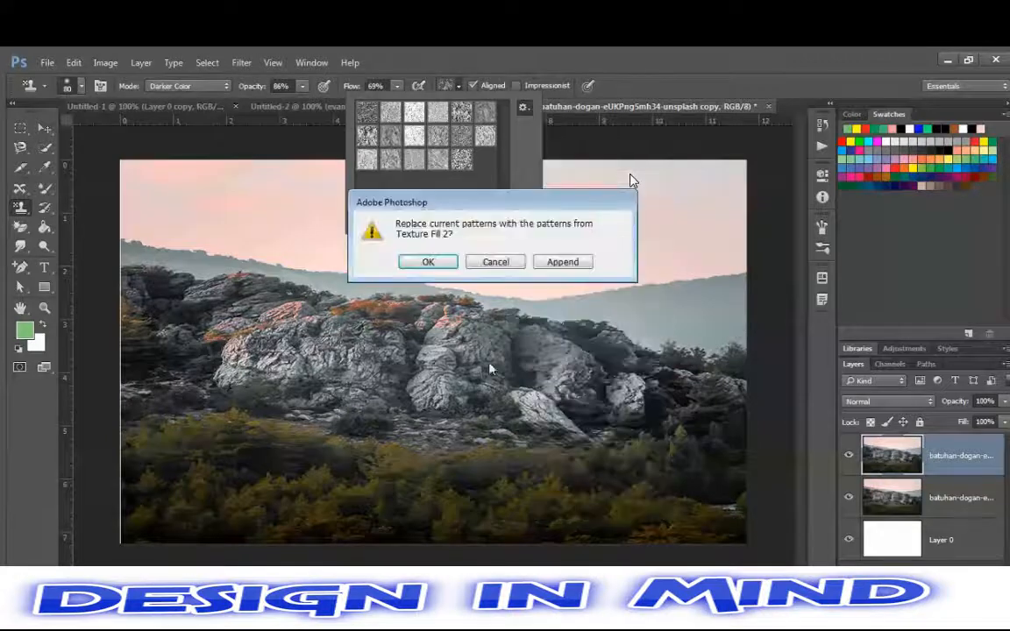
left_click(443, 263)
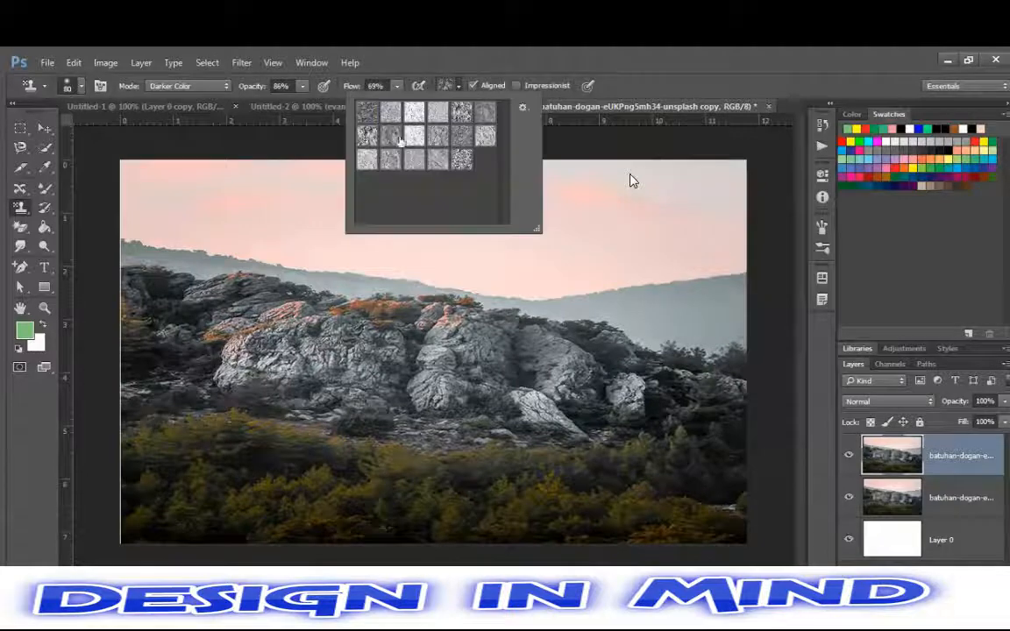
Append the Rock Patterns set to the pattern list and choose its rounded-stones pattern
left_click(523, 108)
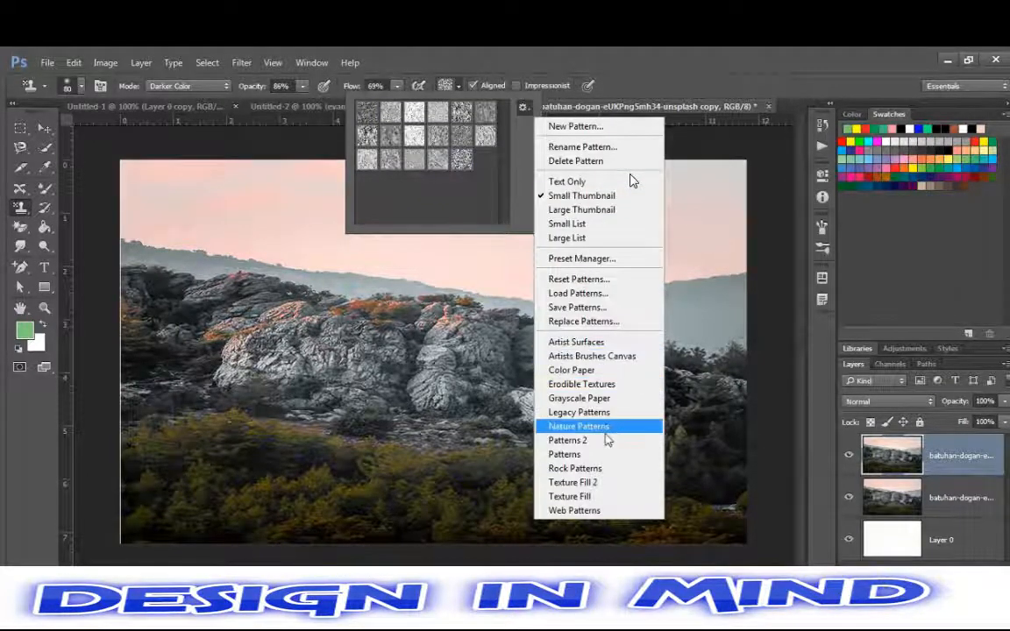
left_click(596, 469)
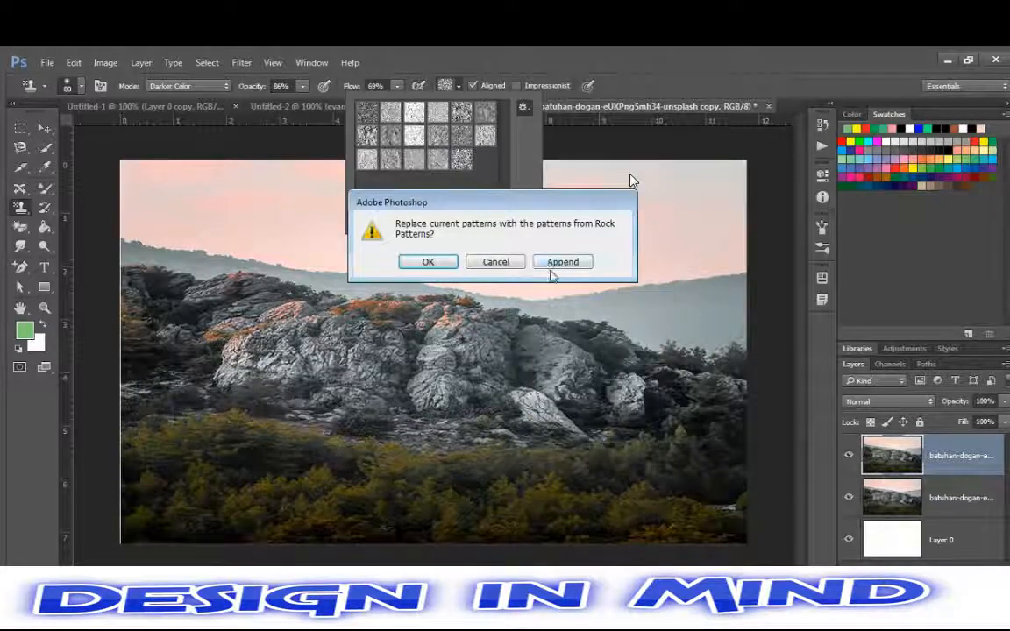
left_click(556, 263)
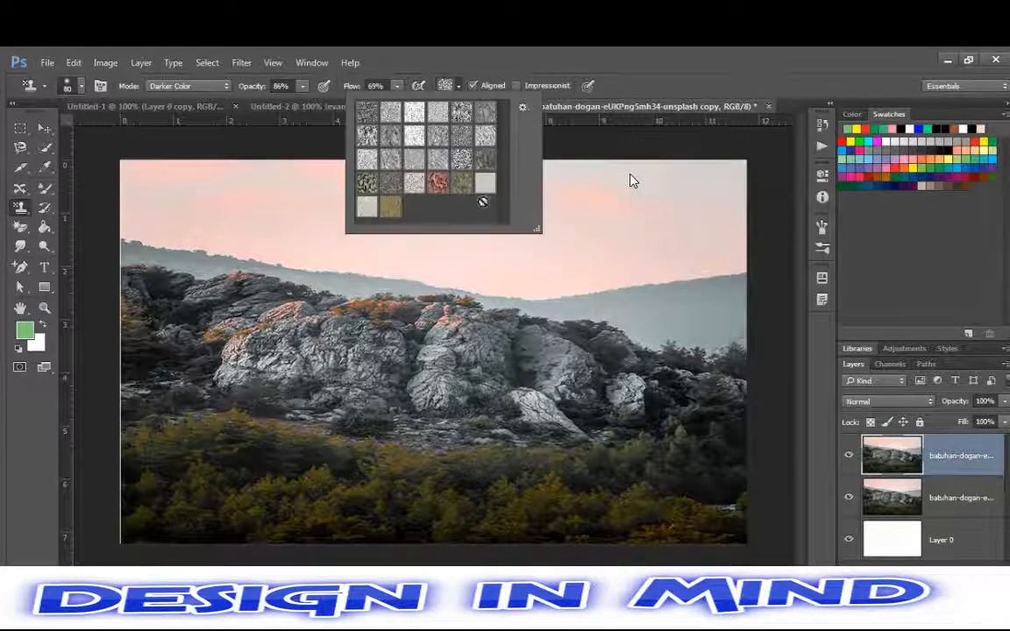
left_click(374, 184)
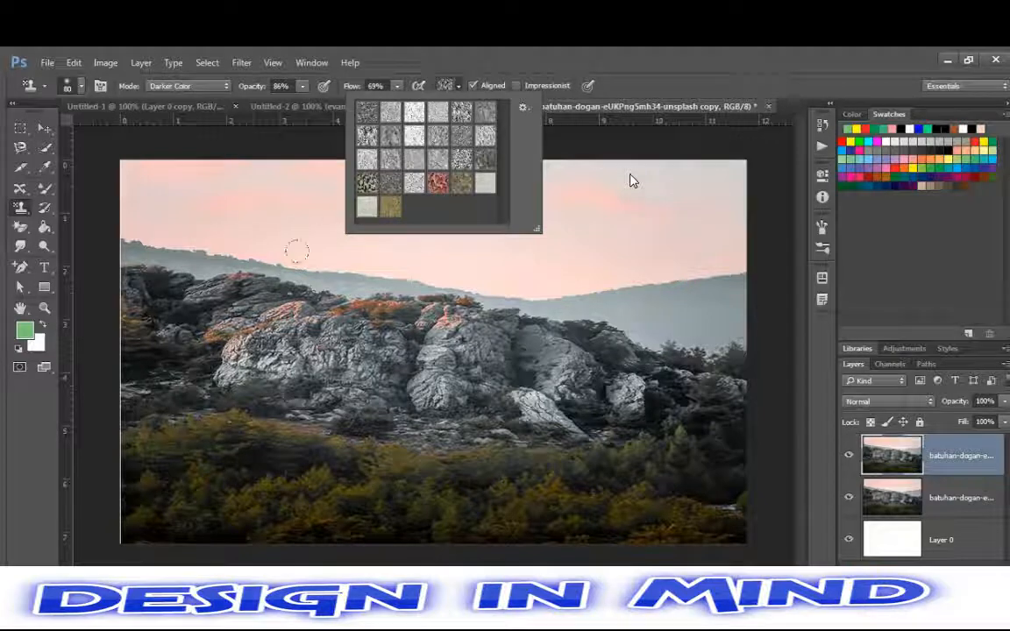
Paint the stone pattern across the sky of the top mountain layer in Darker Color mode
mouse_move(237, 289)
left_mouse_down()
mouse_move(246, 302)
mouse_move(433, 285)
mouse_move(452, 255)
mouse_move(337, 202)
mouse_move(149, 191)
mouse_move(219, 235)
mouse_move(263, 219)
mouse_move(302, 254)
mouse_move(132, 210)
mouse_move(119, 158)
mouse_move(176, 263)
mouse_move(307, 158)
mouse_move(386, 176)
mouse_move(394, 201)
mouse_move(443, 179)
mouse_move(434, 219)
left_mouse_up()
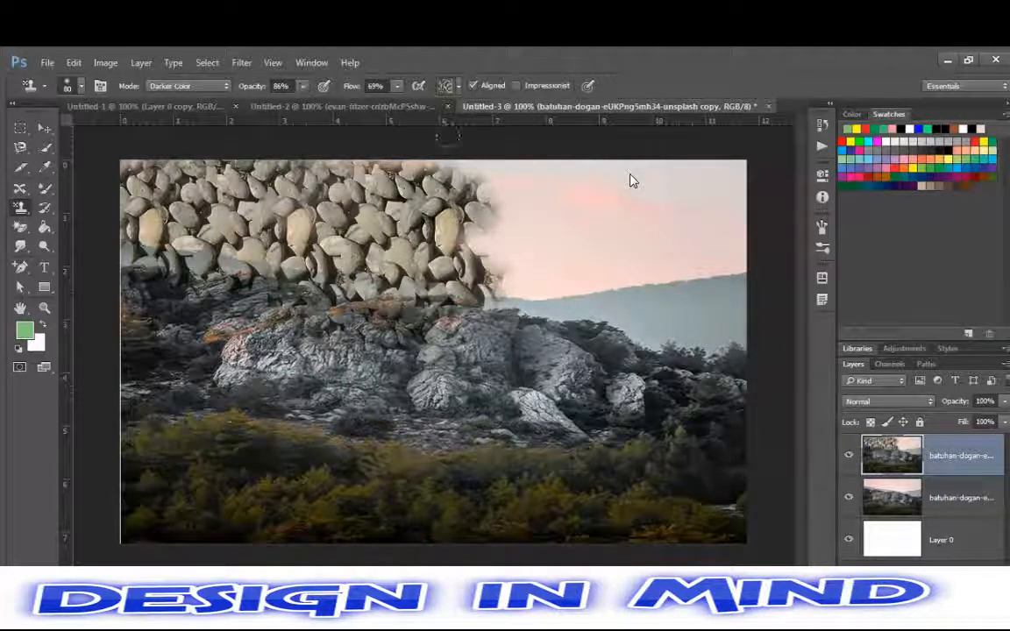
mouse_move(452, 184)
left_mouse_down()
mouse_move(526, 219)
mouse_move(535, 179)
mouse_move(689, 175)
mouse_move(638, 203)
mouse_move(605, 245)
mouse_move(578, 228)
mouse_move(505, 225)
mouse_move(526, 237)
mouse_move(509, 171)
mouse_move(513, 276)
left_mouse_up()
mouse_move(421, 294)
left_mouse_down()
mouse_move(504, 279)
mouse_move(596, 285)
mouse_move(645, 307)
mouse_move(596, 273)
left_mouse_up()
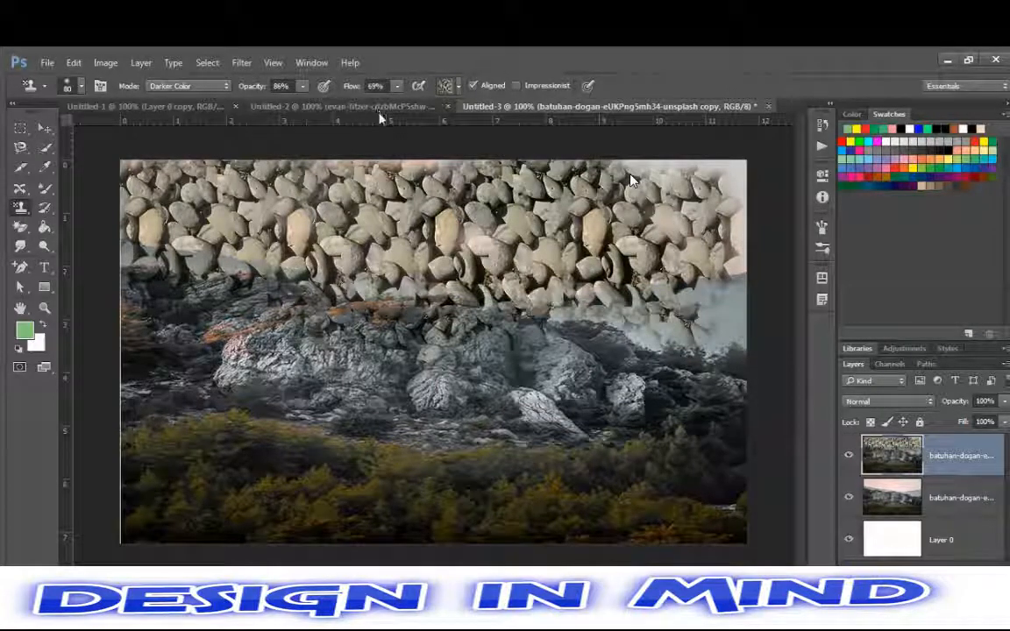
Set the Pattern Stamp mode to Normal and repaint the stone pattern over the sky and upper rocks
left_click(224, 85)
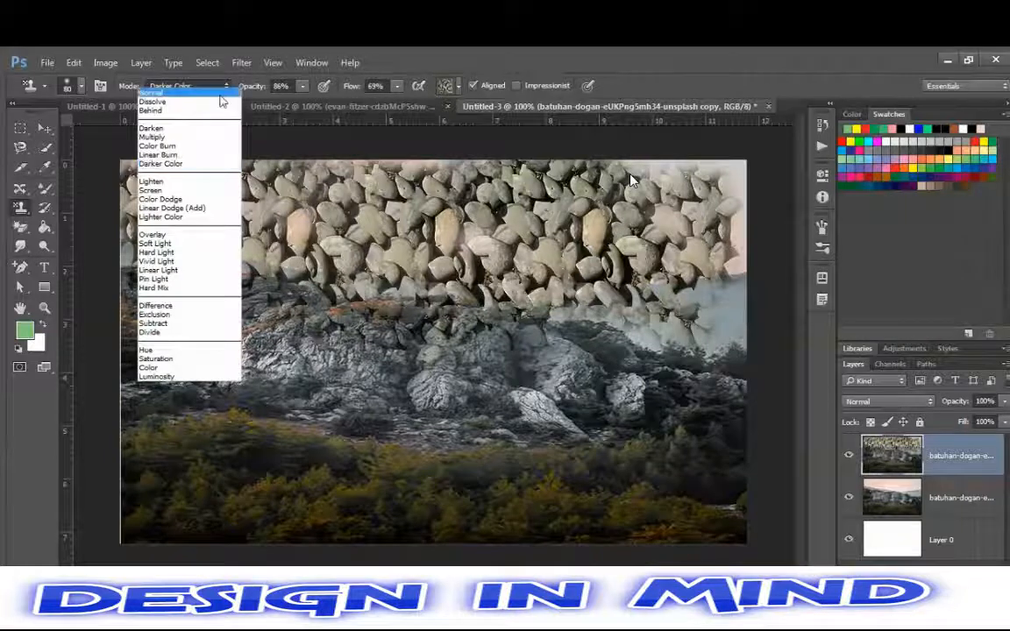
left_click(219, 93)
mouse_move(657, 303)
left_mouse_down()
mouse_move(590, 302)
mouse_move(533, 355)
mouse_move(517, 311)
mouse_move(413, 307)
mouse_move(251, 263)
mouse_move(302, 300)
mouse_move(106, 261)
mouse_move(185, 254)
left_mouse_up()
mouse_move(641, 211)
left_mouse_down()
mouse_move(732, 219)
mouse_move(596, 176)
mouse_move(635, 175)
mouse_move(323, 229)
mouse_move(254, 154)
mouse_move(421, 144)
mouse_move(140, 171)
mouse_move(175, 197)
left_mouse_up()
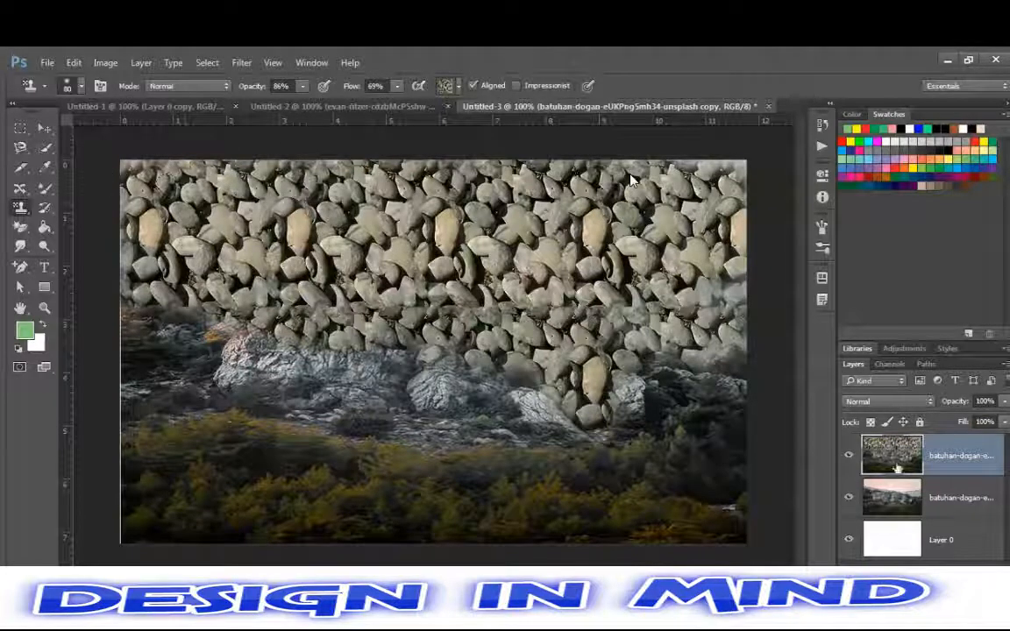
Duplicate the unpainted mountain photo layer and move the copy to the top of the layer stack
left_click(903, 498)
key("ctrl+j")
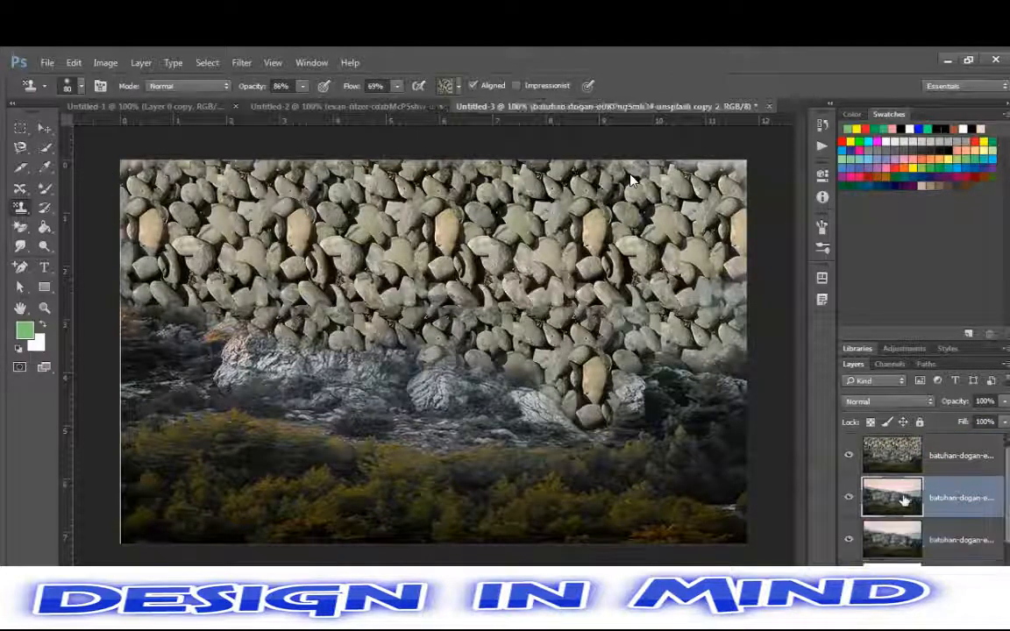
left_click_drag(903, 498, 889, 451)
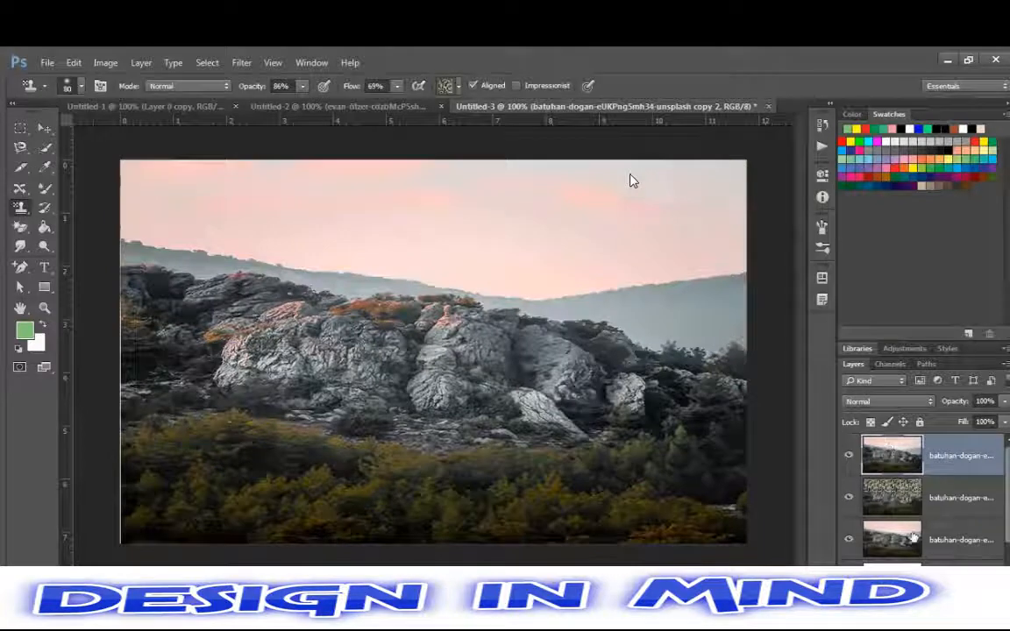
Activate the Clone Stamp tool and try it on the bushes of the top mountain copy
right_click(21, 209)
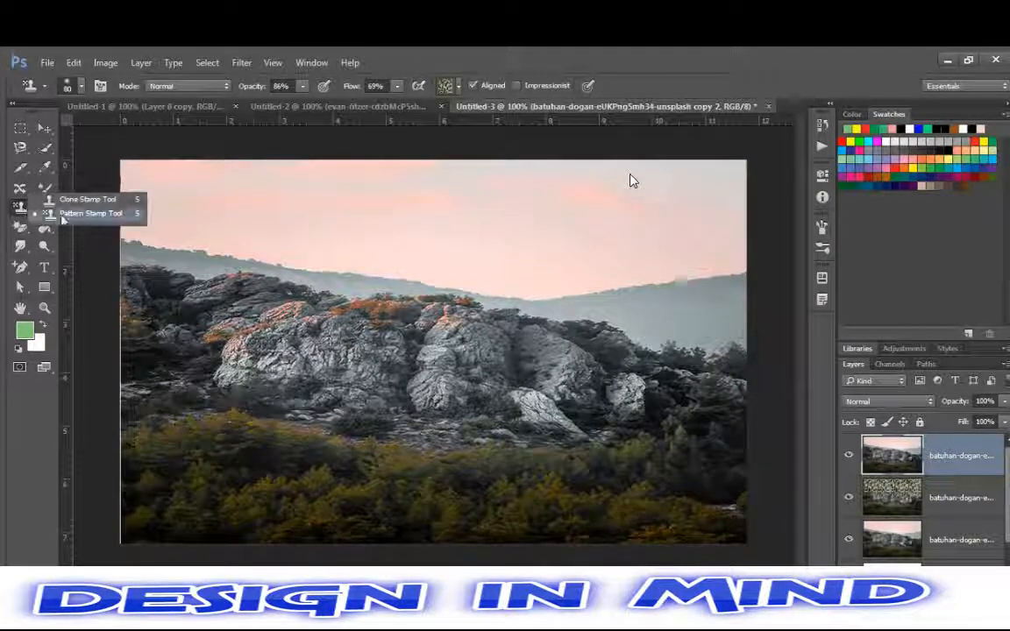
left_click(88, 199)
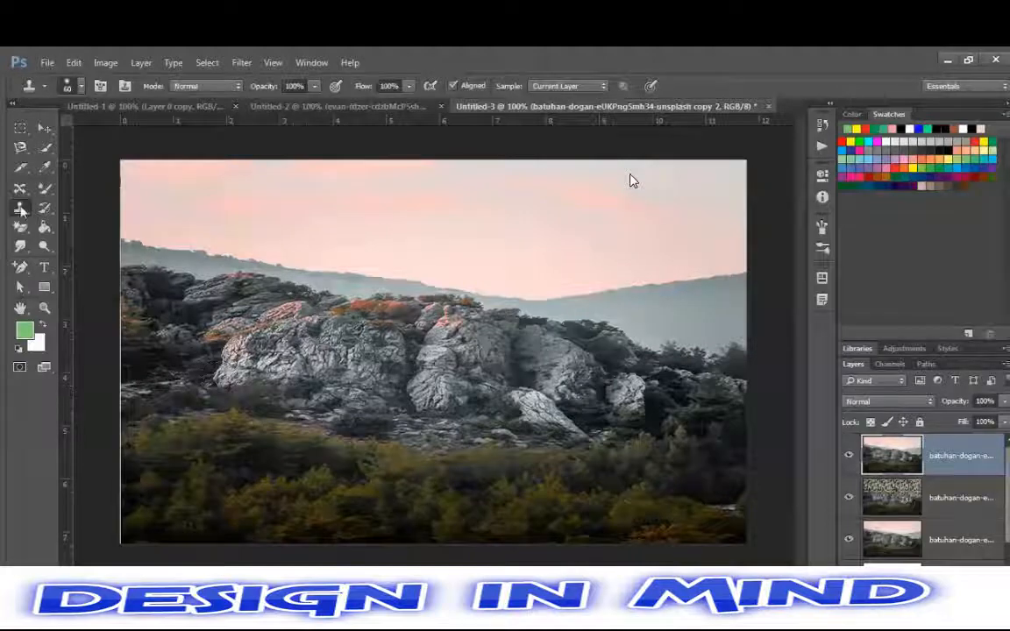
left_click(178, 466)
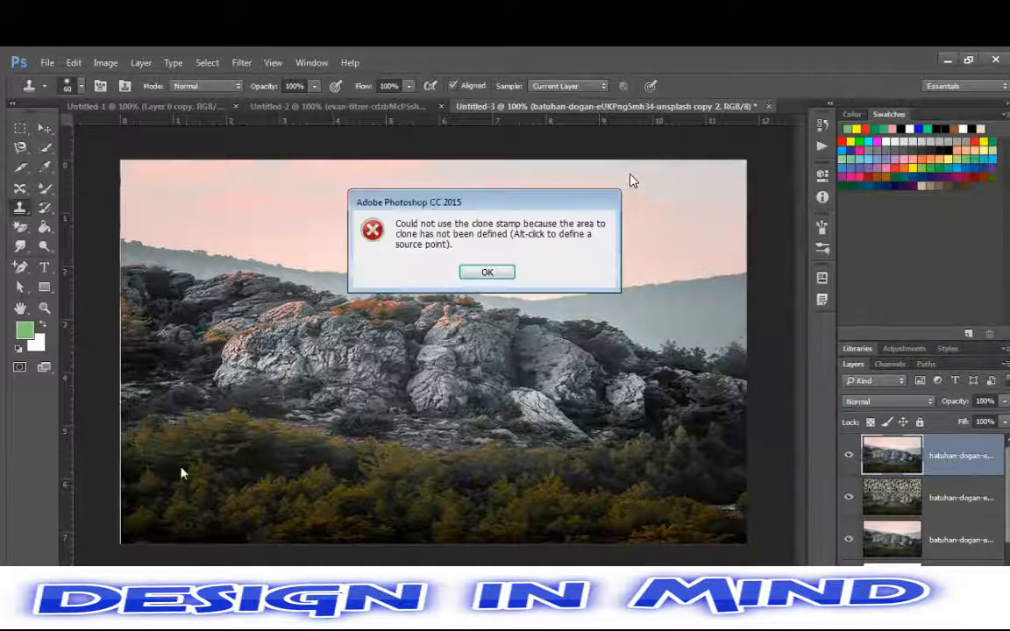
left_click(485, 273)
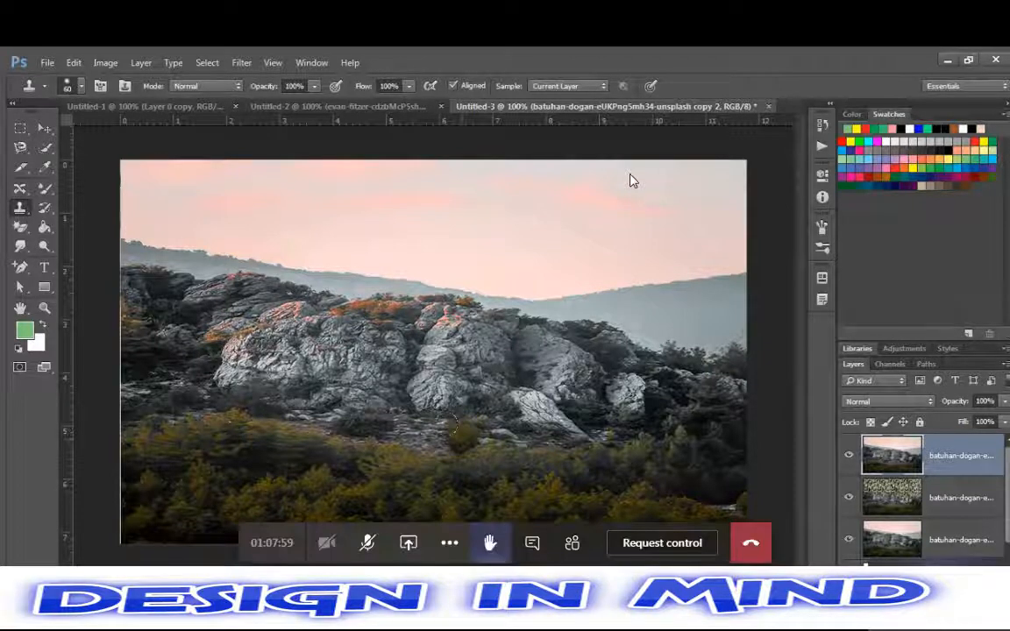
Clone the green bushes over the stony slope and lower rocks of the top mountain copy
left_click_drag(456, 426, 601, 421)
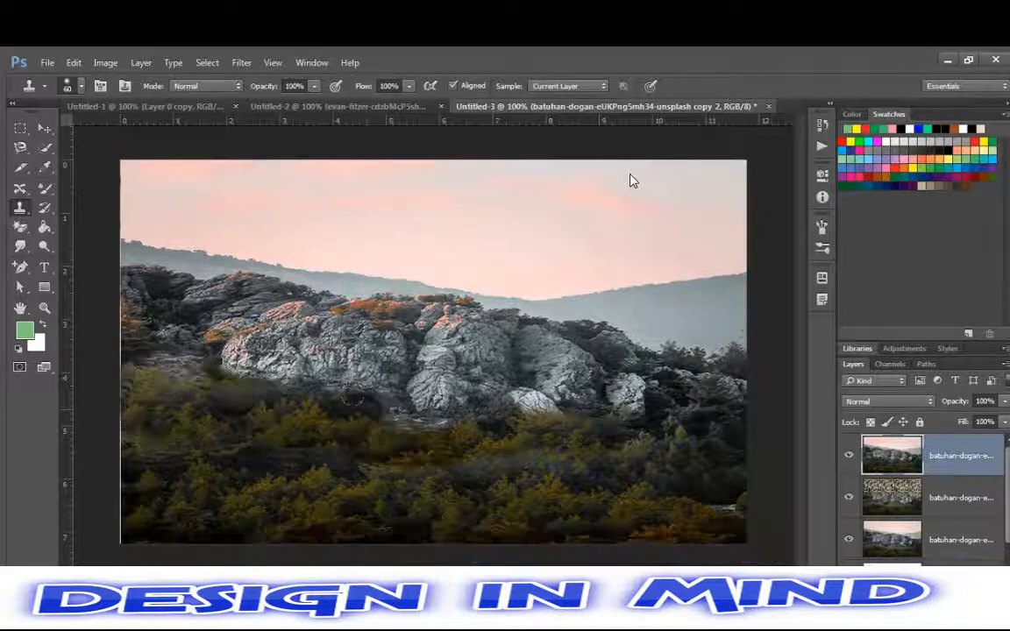
mouse_move(352, 394)
left_mouse_down()
mouse_move(368, 373)
mouse_move(395, 368)
mouse_move(433, 408)
left_mouse_up()
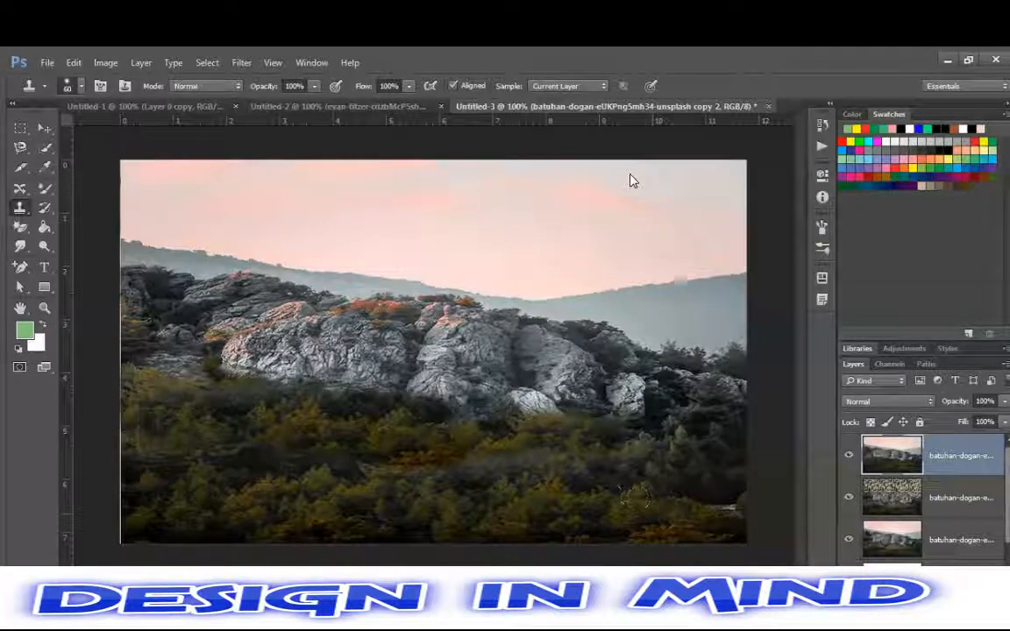
left_click(638, 408)
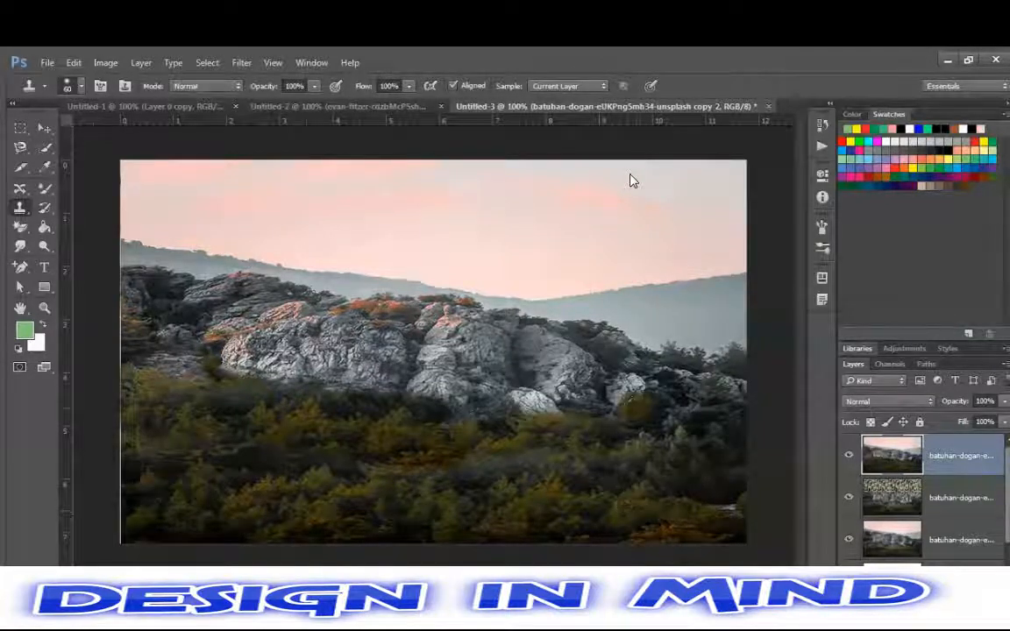
mouse_move(641, 406)
left_mouse_down()
mouse_move(434, 389)
mouse_move(371, 372)
mouse_move(280, 316)
mouse_move(229, 337)
mouse_move(343, 382)
mouse_move(471, 465)
left_mouse_up()
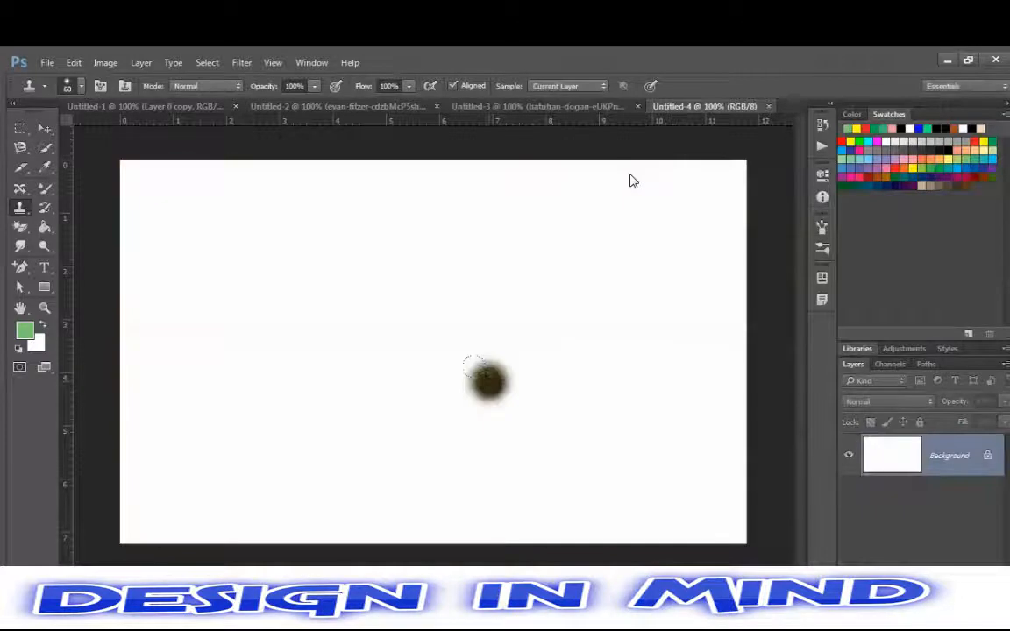
Clone the sampled rocks and bushes from the mountain photo onto the blank Untitled-4 document with freehand strokes
mouse_move(474, 366)
left_mouse_down()
mouse_move(410, 307)
mouse_move(466, 232)
mouse_move(581, 226)
mouse_move(407, 195)
mouse_move(129, 180)
mouse_move(223, 267)
mouse_move(248, 263)
mouse_move(171, 248)
mouse_move(158, 210)
mouse_move(438, 250)
mouse_move(263, 276)
mouse_move(167, 247)
mouse_move(206, 241)
mouse_move(110, 188)
mouse_move(118, 394)
mouse_move(108, 436)
mouse_move(111, 447)
mouse_move(112, 372)
mouse_move(131, 453)
left_mouse_up()
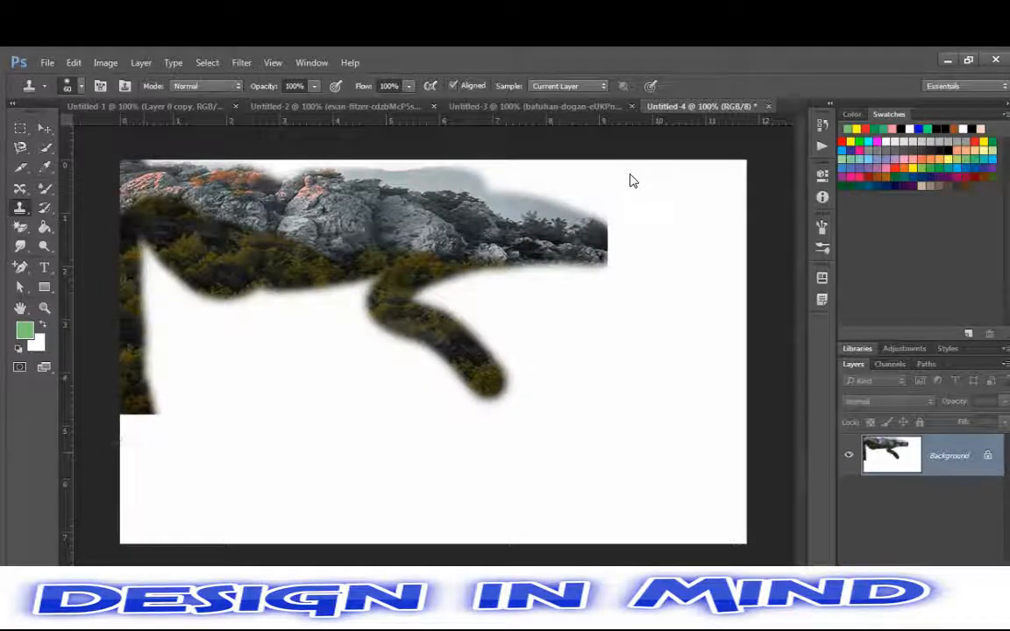
Clone more of the mountain photo's bushes, sky and rocks onto the Untitled-4 document to fill in the painted scene
left_click(244, 390)
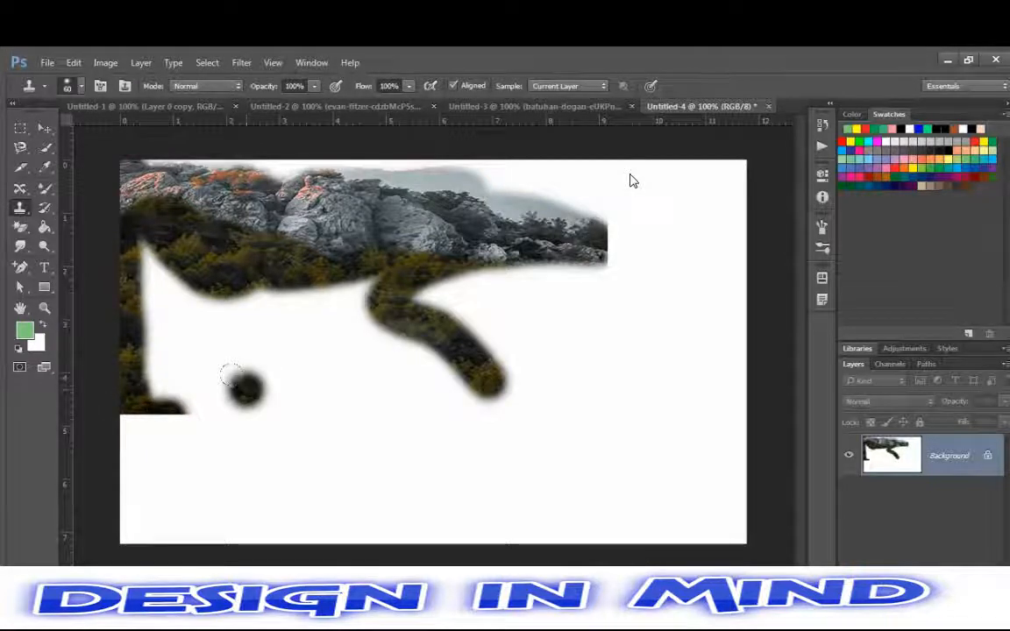
mouse_move(237, 386)
left_mouse_down()
mouse_move(368, 324)
mouse_move(342, 302)
mouse_move(167, 363)
mouse_move(175, 347)
mouse_move(255, 311)
mouse_move(193, 329)
mouse_move(133, 250)
mouse_move(127, 258)
mouse_move(215, 306)
mouse_move(148, 320)
mouse_move(289, 308)
mouse_move(378, 270)
left_mouse_up()
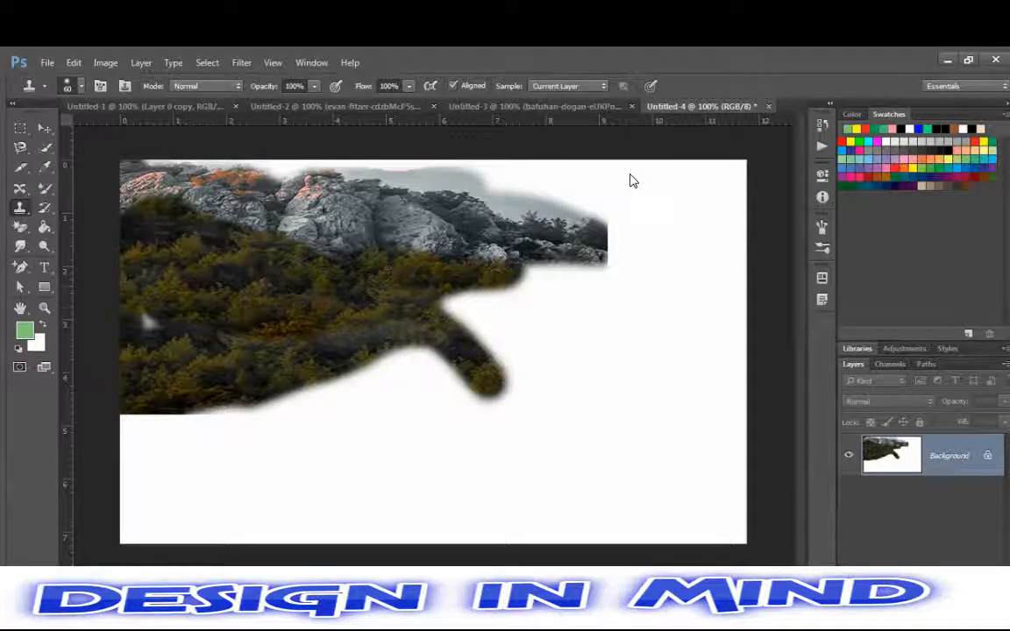
left_click_drag(147, 321, 175, 319)
left_click_drag(122, 146, 640, 150)
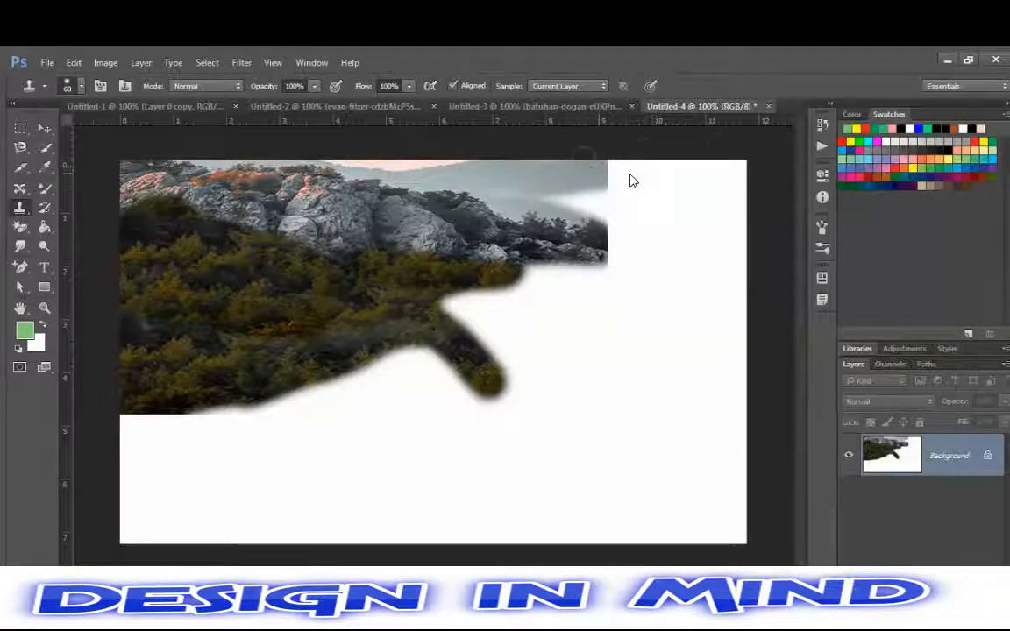
left_click(581, 308)
mouse_move(583, 276)
left_mouse_down()
mouse_move(517, 298)
mouse_move(438, 298)
mouse_move(395, 276)
mouse_move(491, 334)
mouse_move(539, 280)
left_mouse_up()
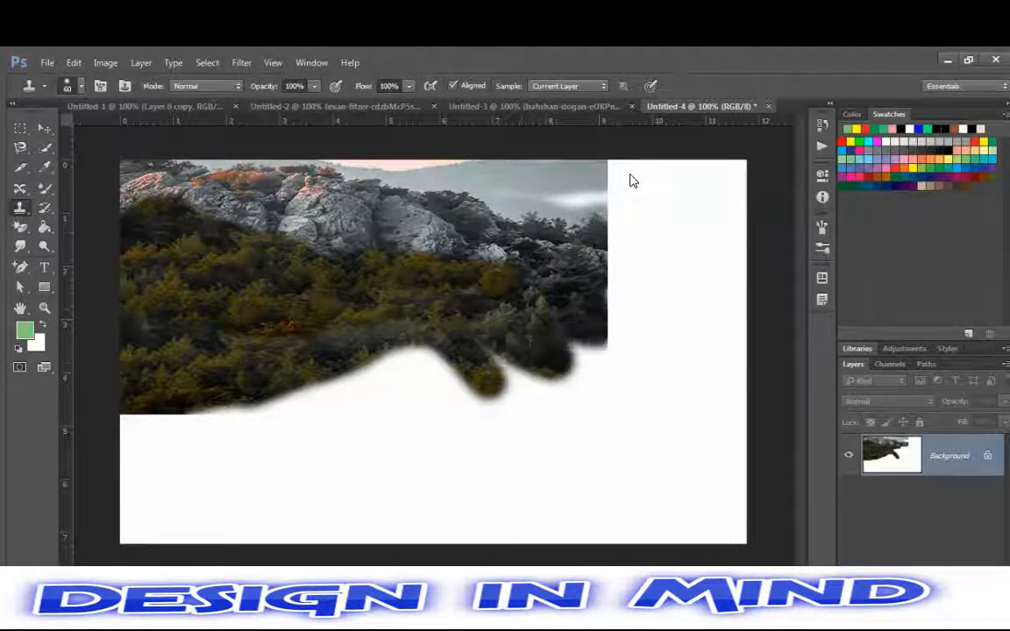
mouse_move(543, 180)
left_mouse_down()
mouse_move(605, 171)
mouse_move(607, 211)
left_mouse_up()
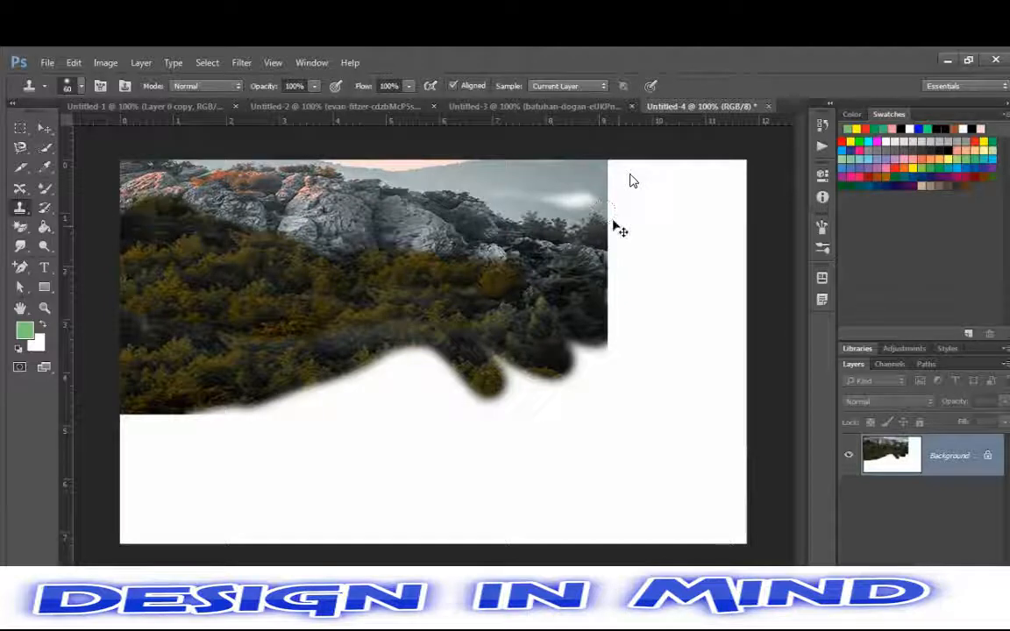
Replace the painted Background layer of Untitled-4 with two blank transparent layers
key("ctrl+shift+n")
key("Return")
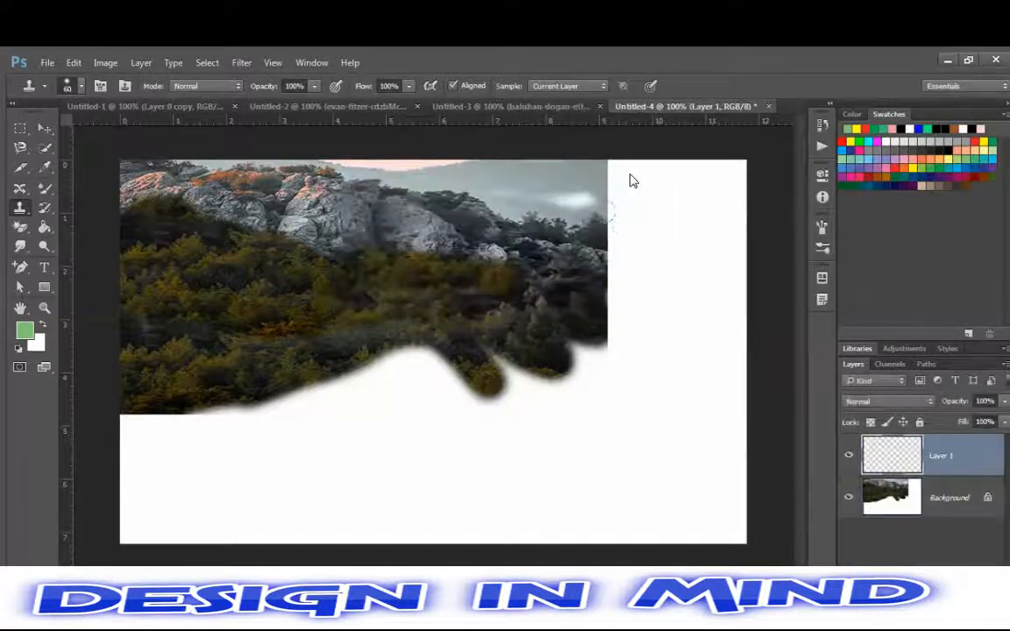
double_click(963, 504)
key("Return")
key("Delete")
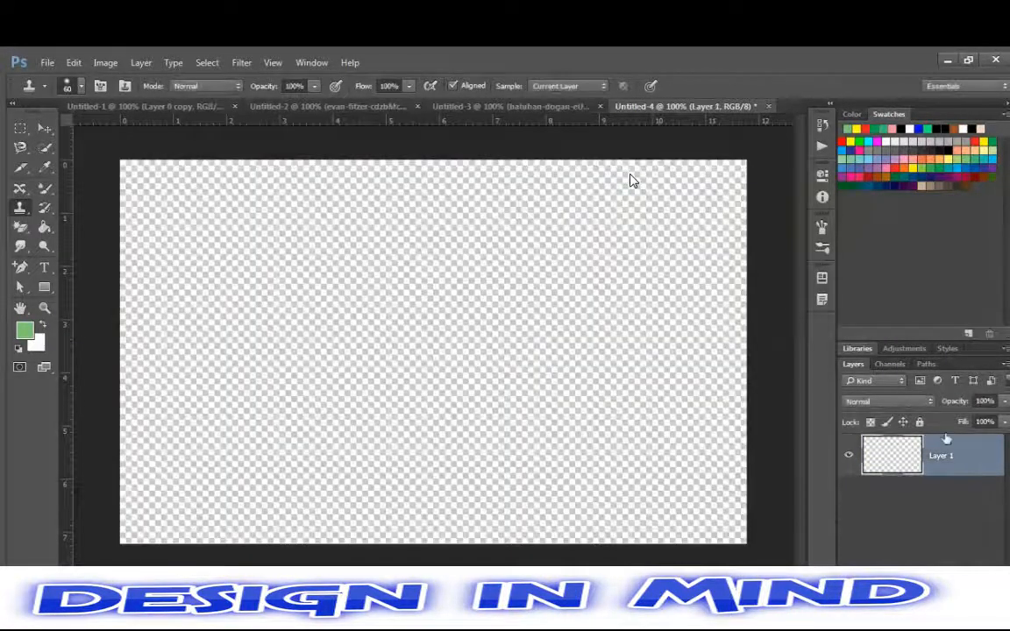
key("ctrl+shift+n")
key("Return")
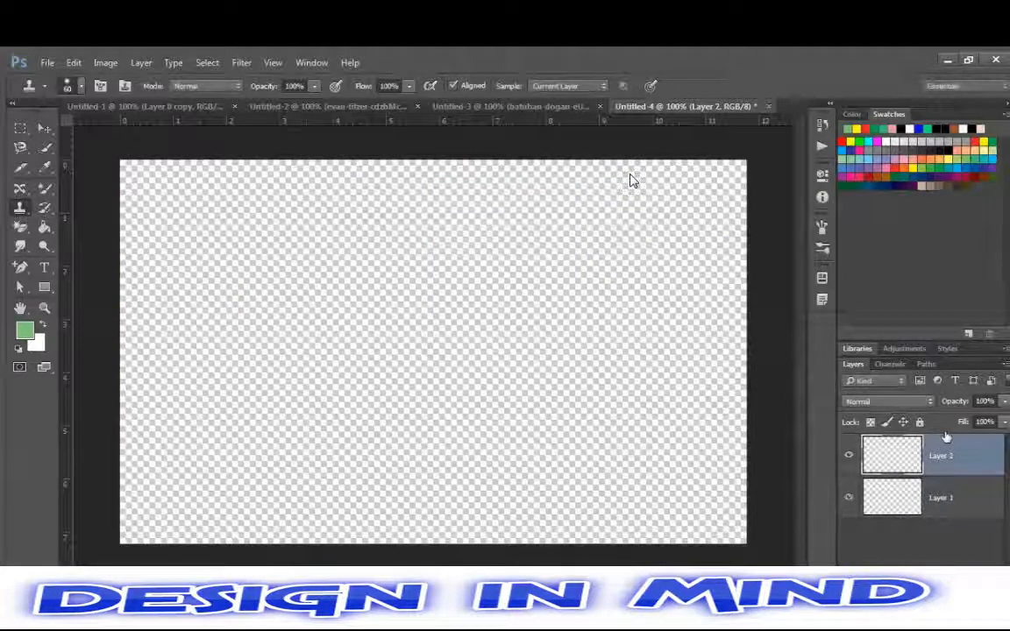
Place the forest photo, stretch it to the full canvas width at 16.21%, and duplicate its layer
key("v")
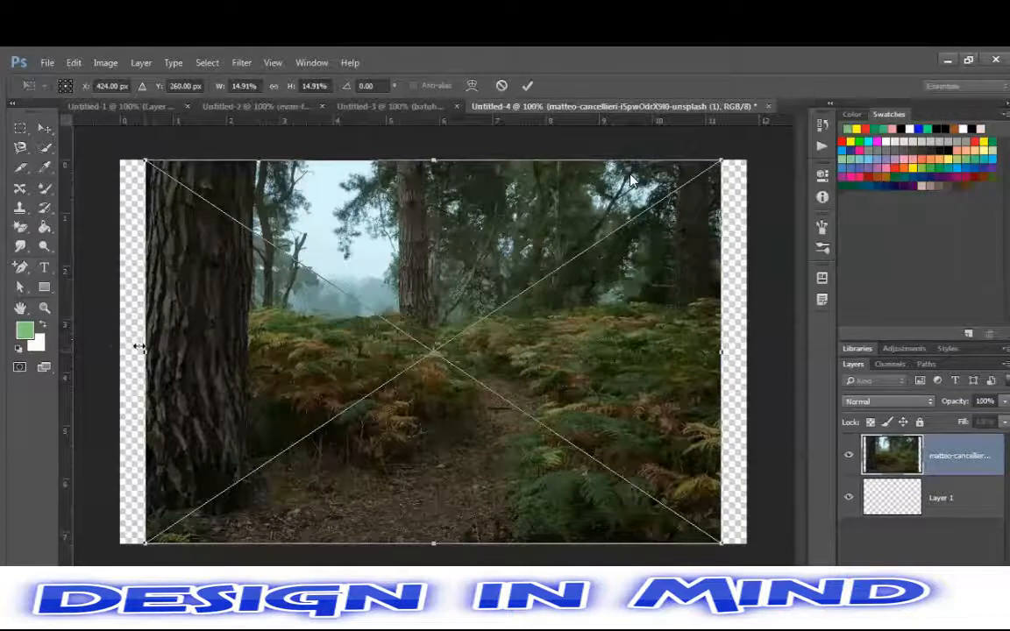
left_click_drag(144, 351, 121, 351)
left_click_drag(721, 352, 746, 352)
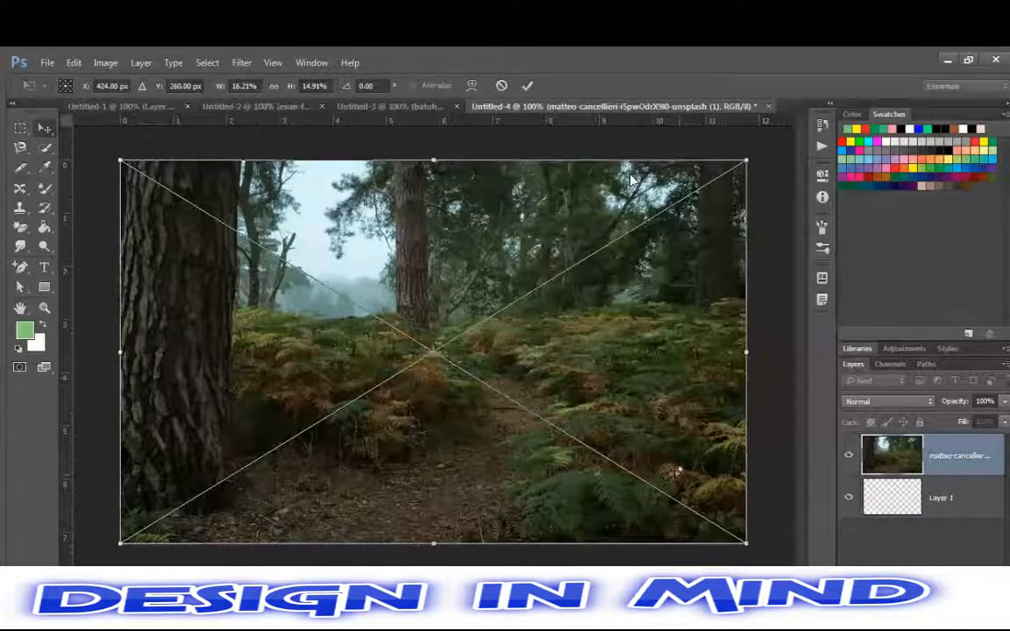
key("Return")
key("ctrl+j")
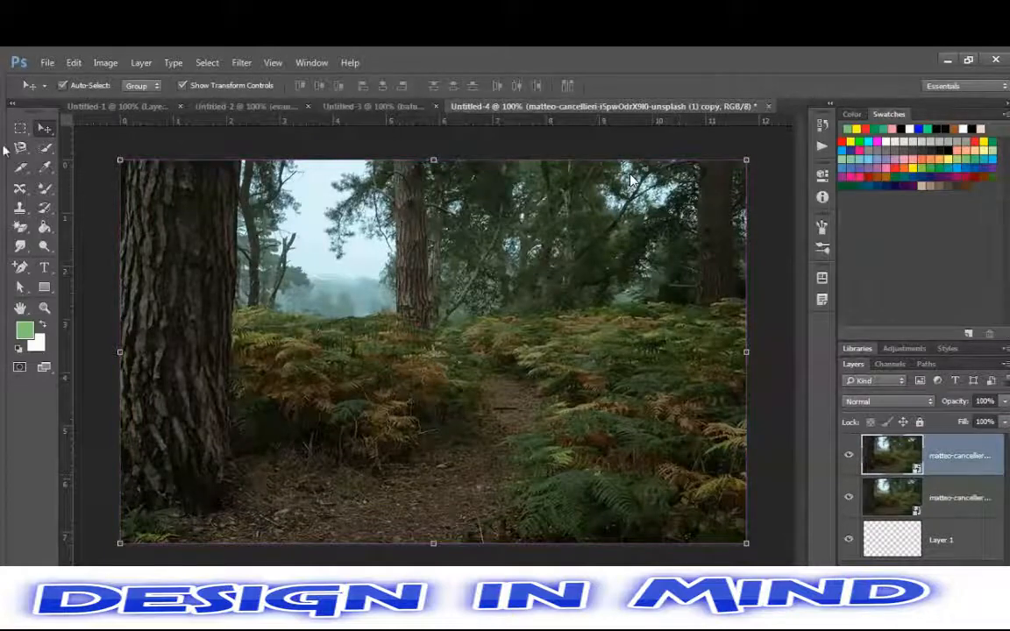
Rasterize both forest photo layers so they can be painted on
left_click(44, 189)
left_click(230, 239)
key("Return")
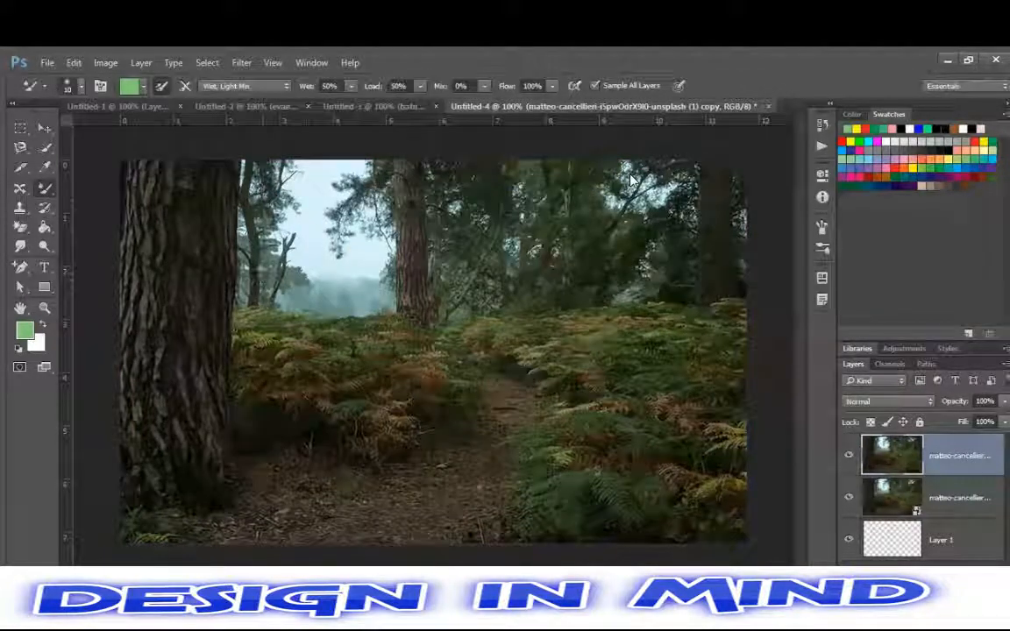
left_click(879, 487)
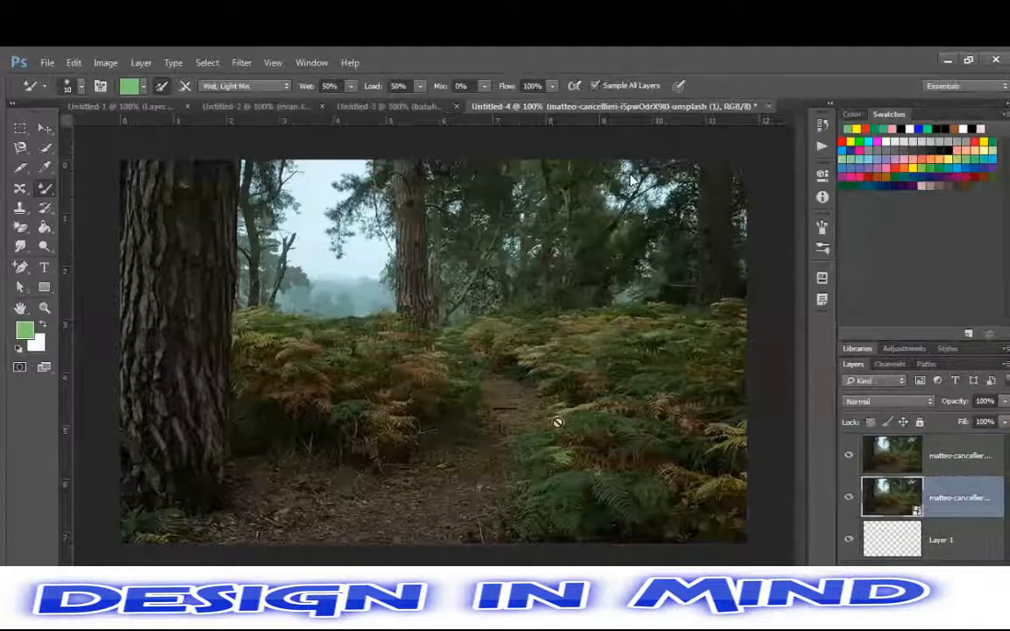
left_click(558, 424)
key("Return")
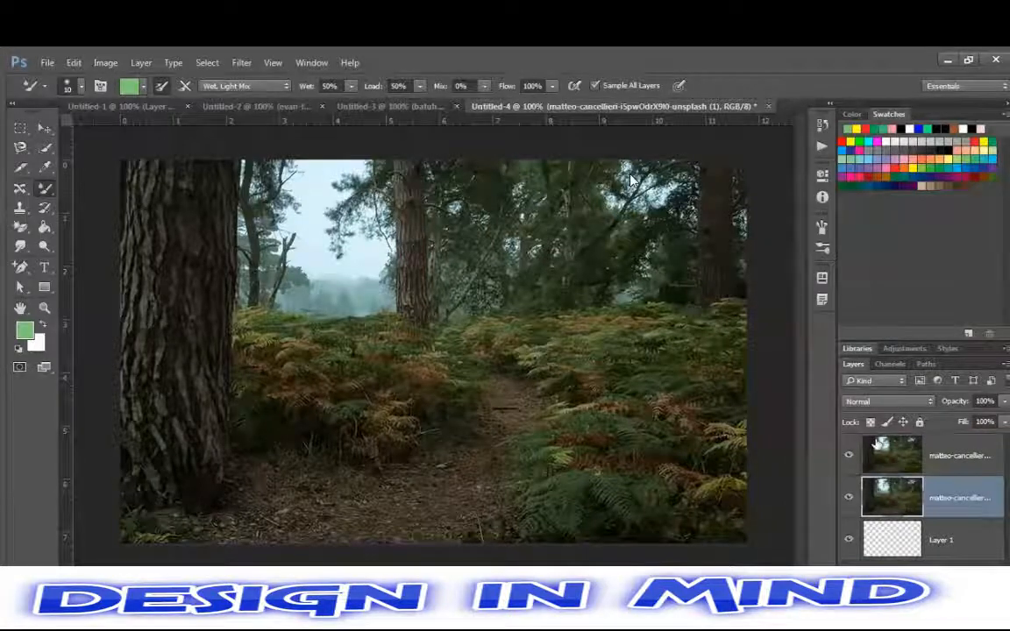
Clone sampled green ferns over the ground beside the large trunk on the top forest copy, undoing the last strokes
left_click(879, 452)
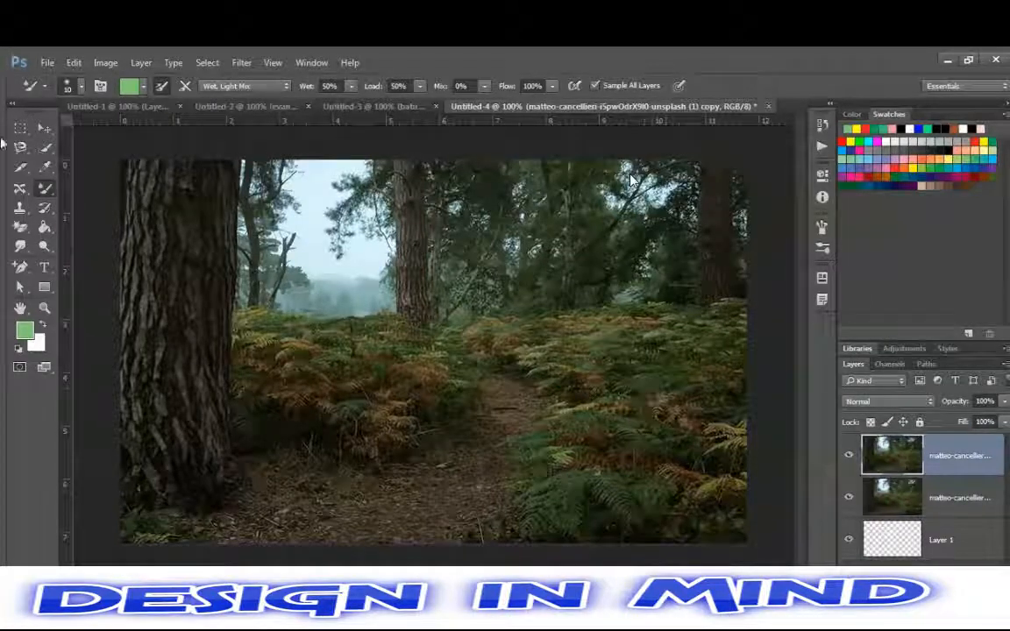
left_click(17, 207)
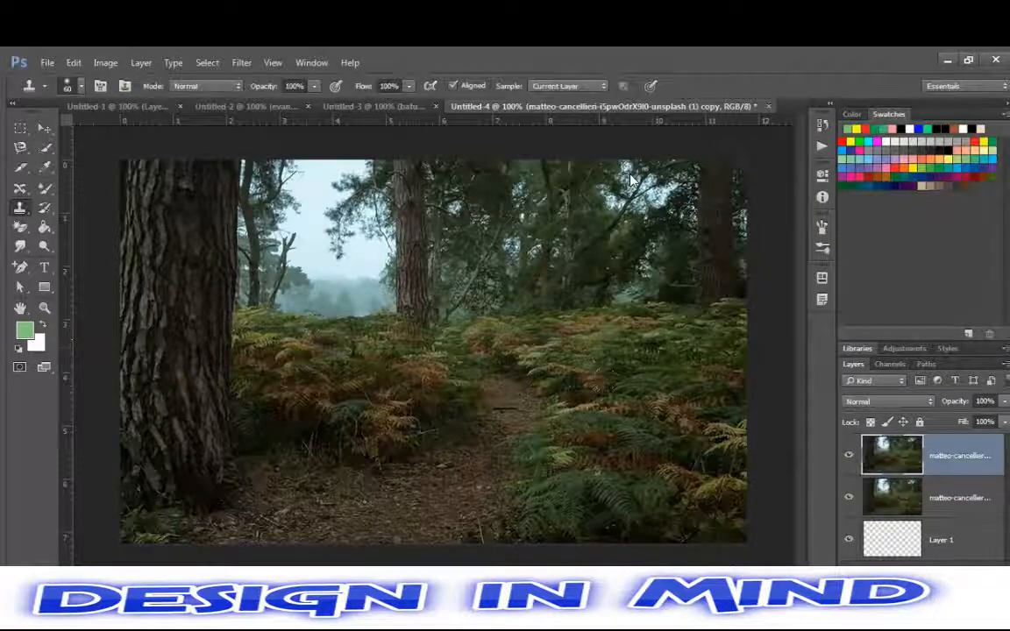
left_click(602, 486, "alt")
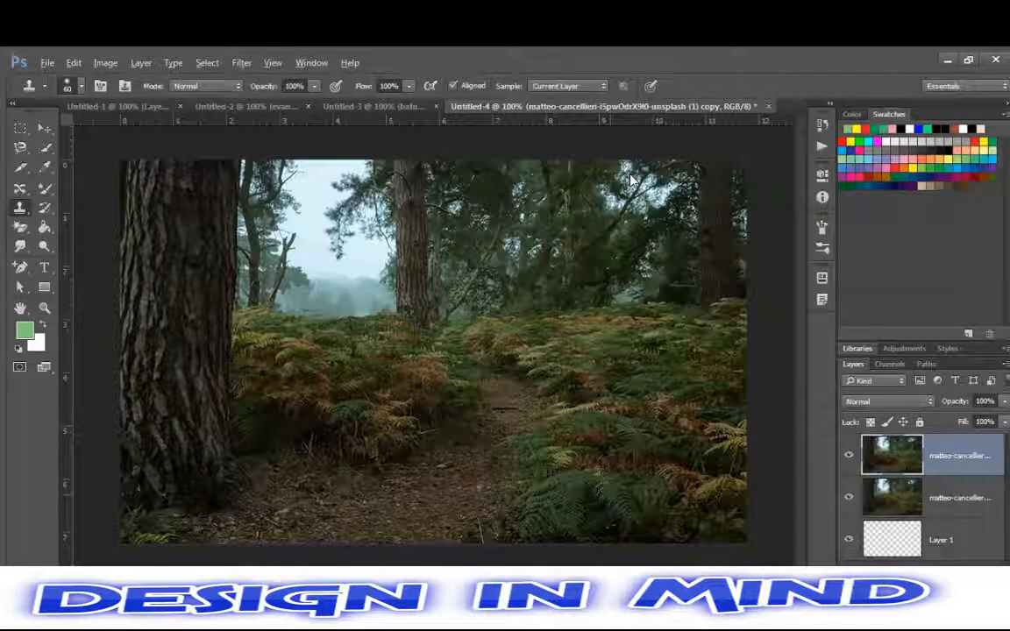
left_click_drag(482, 433, 399, 375)
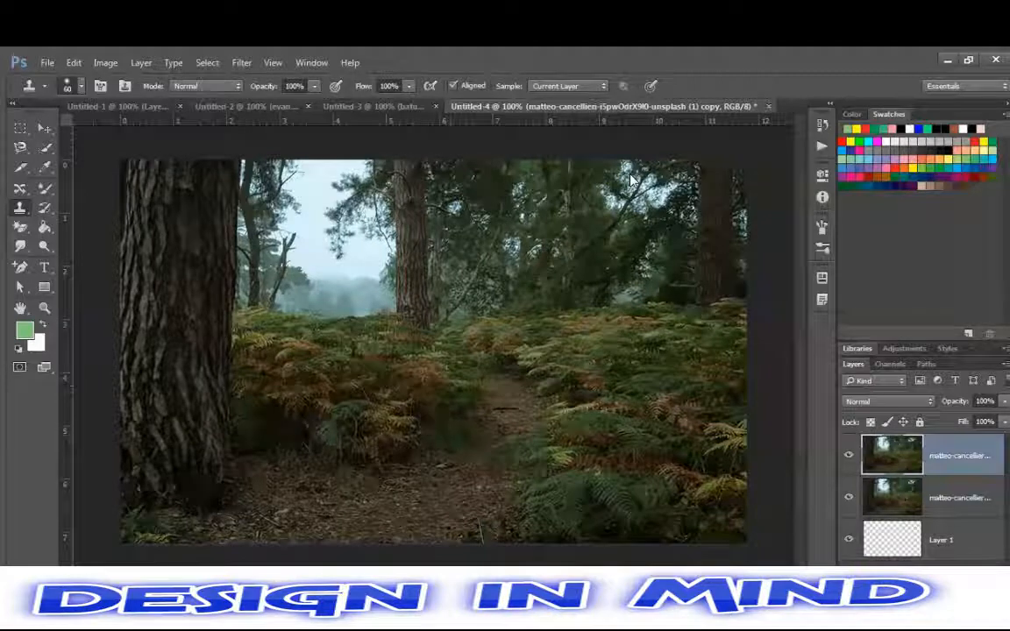
left_click_drag(318, 419, 223, 435)
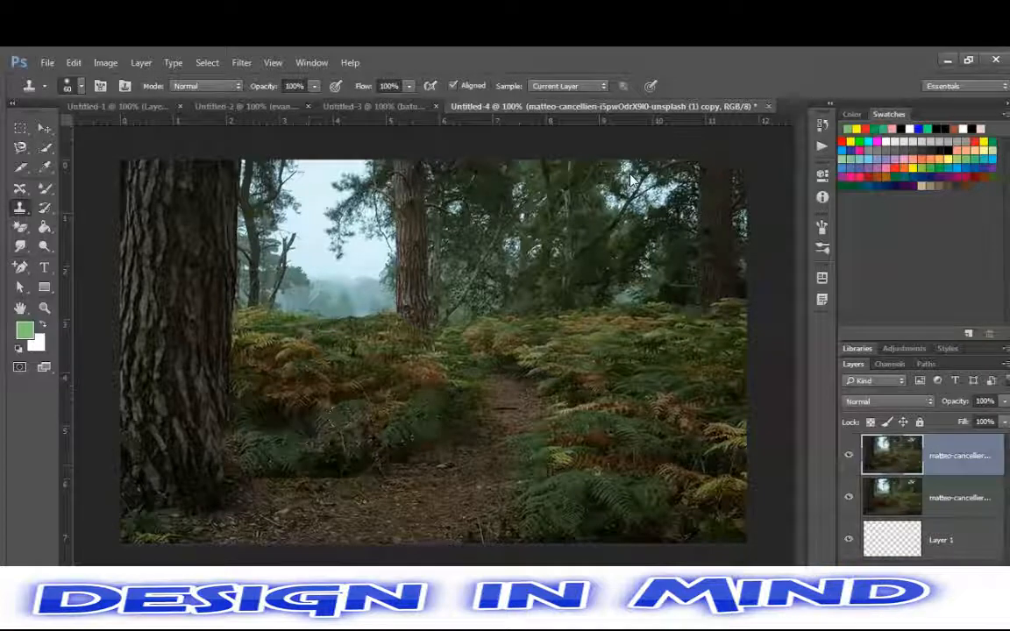
key("ctrl+alt+z")
key("ctrl+alt+z")
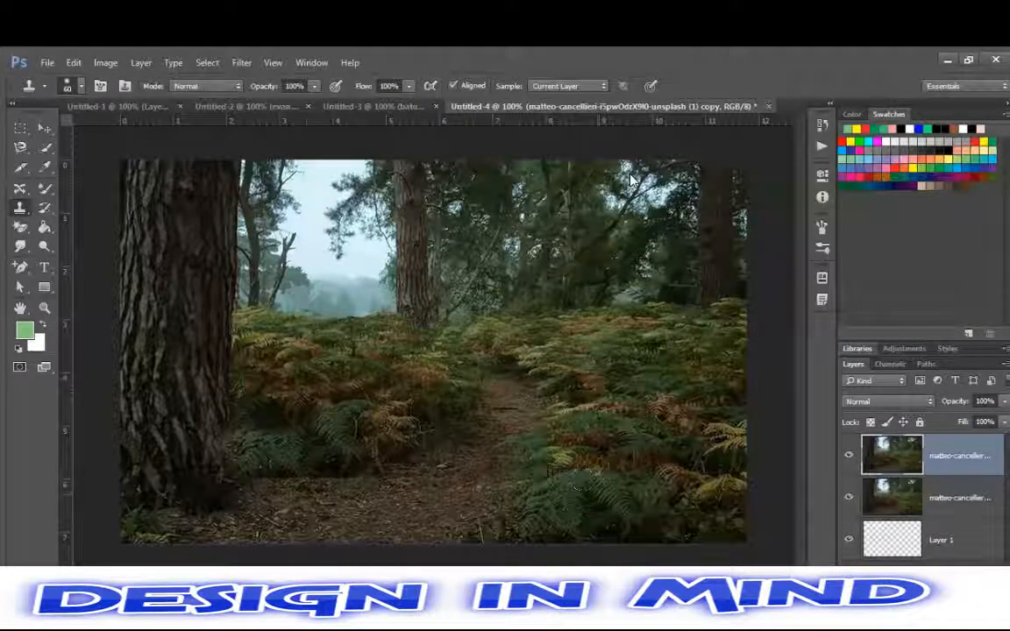
Try to extend the cloned ferns along the path's near edge, and undo the strokes
left_click(428, 435)
mouse_move(411, 432)
left_mouse_down()
mouse_move(312, 420)
mouse_move(224, 427)
mouse_move(293, 412)
left_mouse_up()
key("ctrl+alt+z")
key("ctrl+alt+z")
key("ctrl+alt+z")
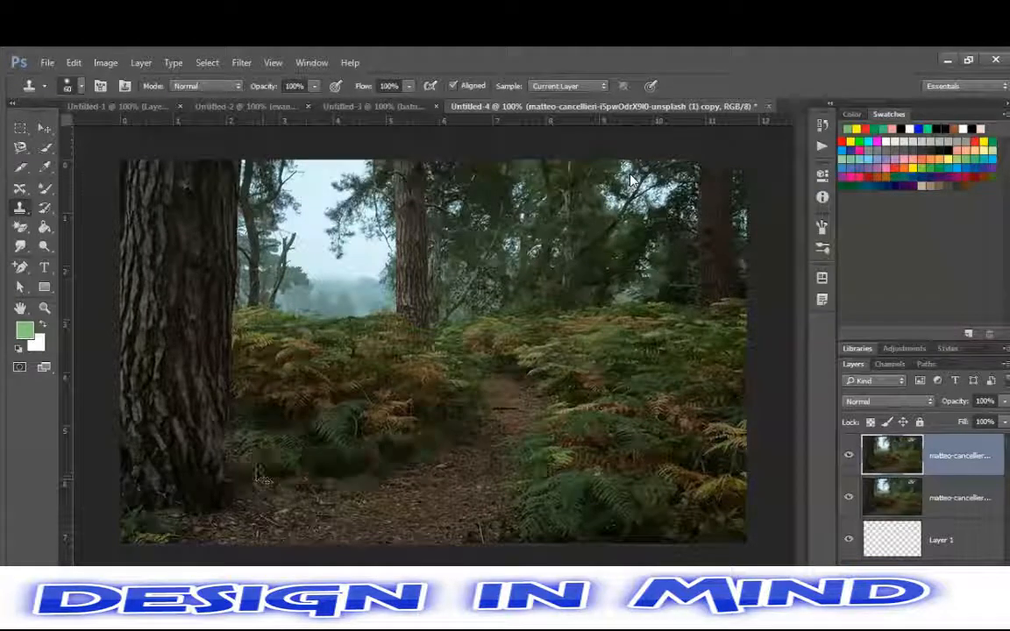
Sample the ferns across the path and clone them over the bare ground near the large trunk, undoing stray strokes
left_click(666, 355, "alt")
mouse_move(410, 431)
left_mouse_down()
mouse_move(380, 465)
mouse_move(327, 486)
mouse_move(252, 489)
left_mouse_up()
key("ctrl+alt+z")
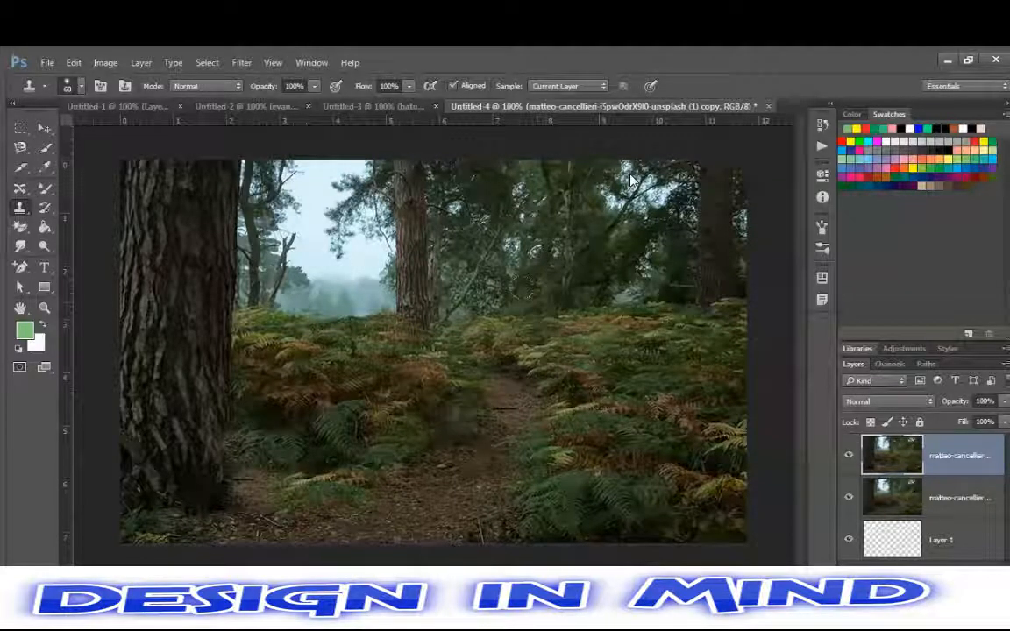
mouse_move(424, 457)
left_mouse_down()
mouse_move(386, 476)
mouse_move(260, 475)
mouse_move(366, 487)
mouse_move(419, 473)
mouse_move(482, 381)
mouse_move(389, 452)
mouse_move(279, 478)
mouse_move(246, 467)
mouse_move(232, 473)
left_mouse_up()
key("ctrl+z")
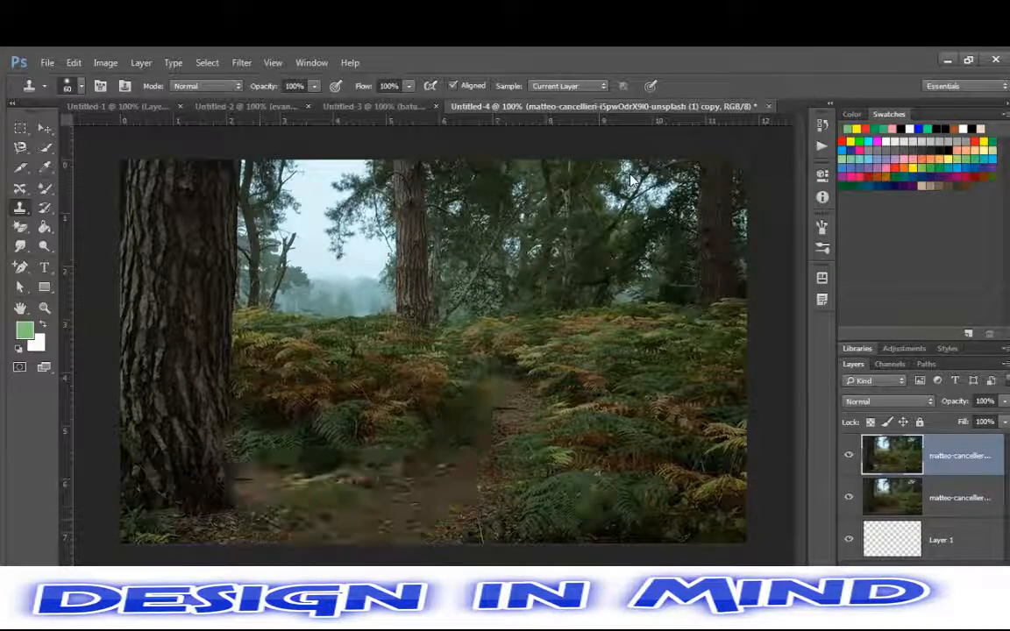
Clone the large green ferns from across the path around the base of the large trunk
left_click(565, 496, "alt")
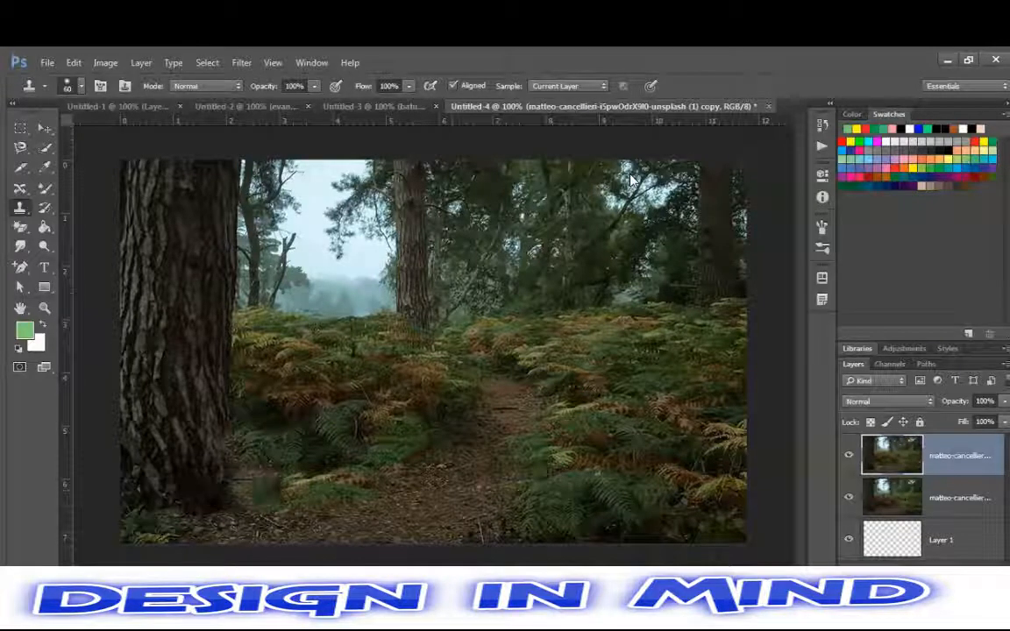
mouse_move(266, 489)
left_mouse_down()
mouse_move(230, 428)
mouse_move(265, 424)
left_mouse_up()
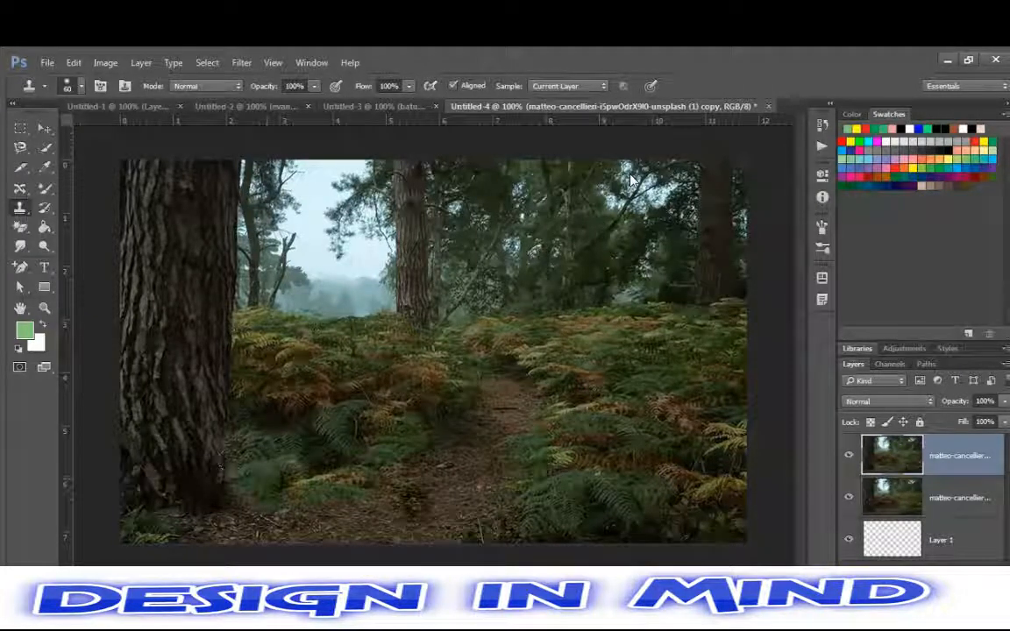
left_click_drag(419, 510, 405, 491)
key("ctrl+z")
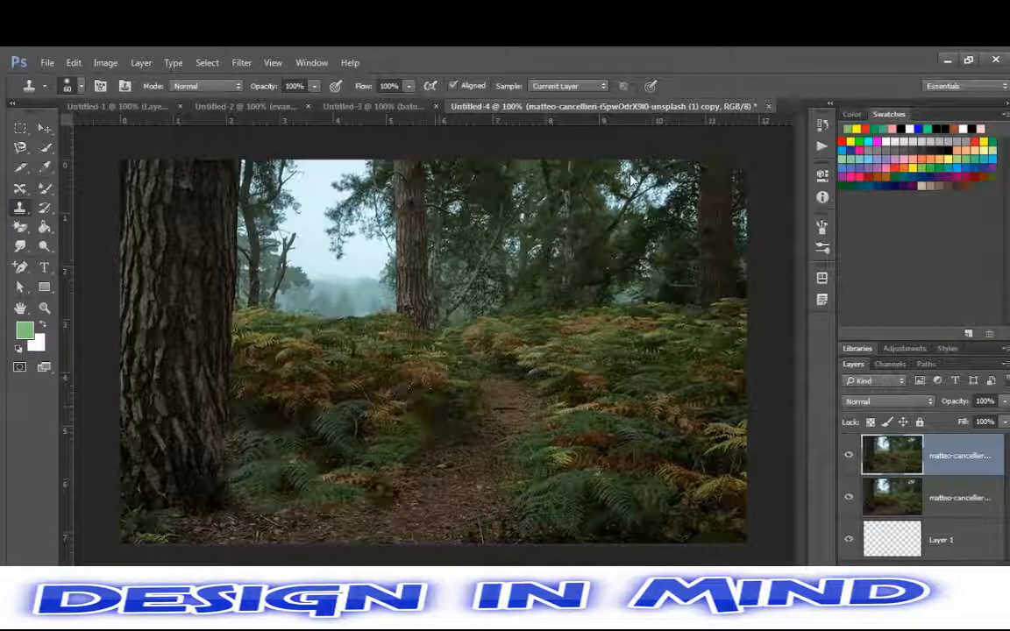
left_click(383, 494)
mouse_move(361, 449)
left_mouse_down()
mouse_move(225, 474)
mouse_move(193, 517)
mouse_move(151, 514)
left_mouse_up()
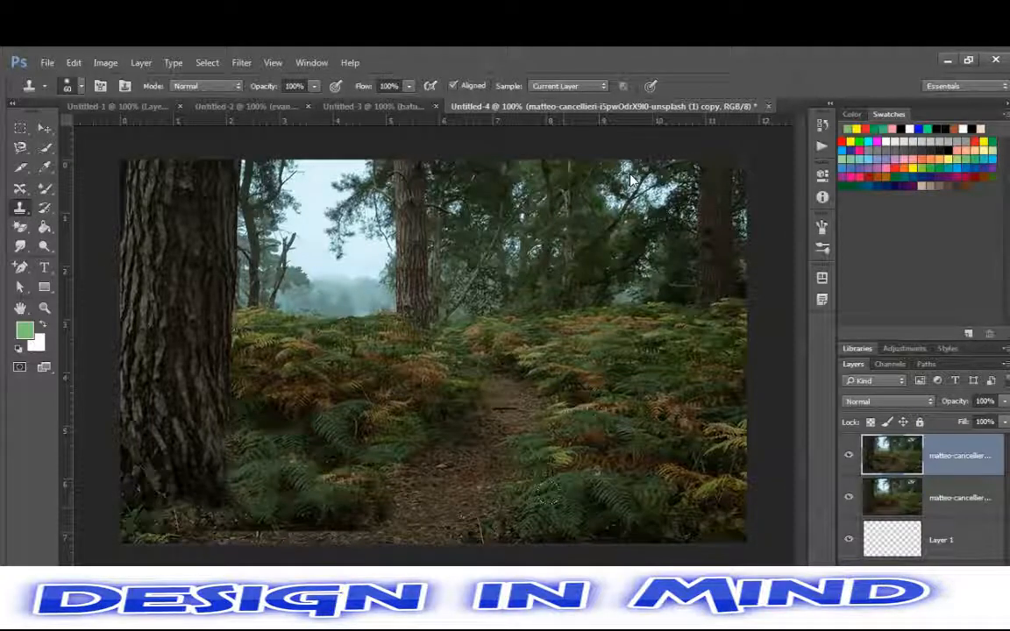
Resample the large green ferns and clone them over the remaining bare ground in the foreground beside the path
left_click(556, 501, "alt")
mouse_move(399, 512)
left_mouse_down()
mouse_move(230, 509)
mouse_move(296, 519)
left_mouse_up()
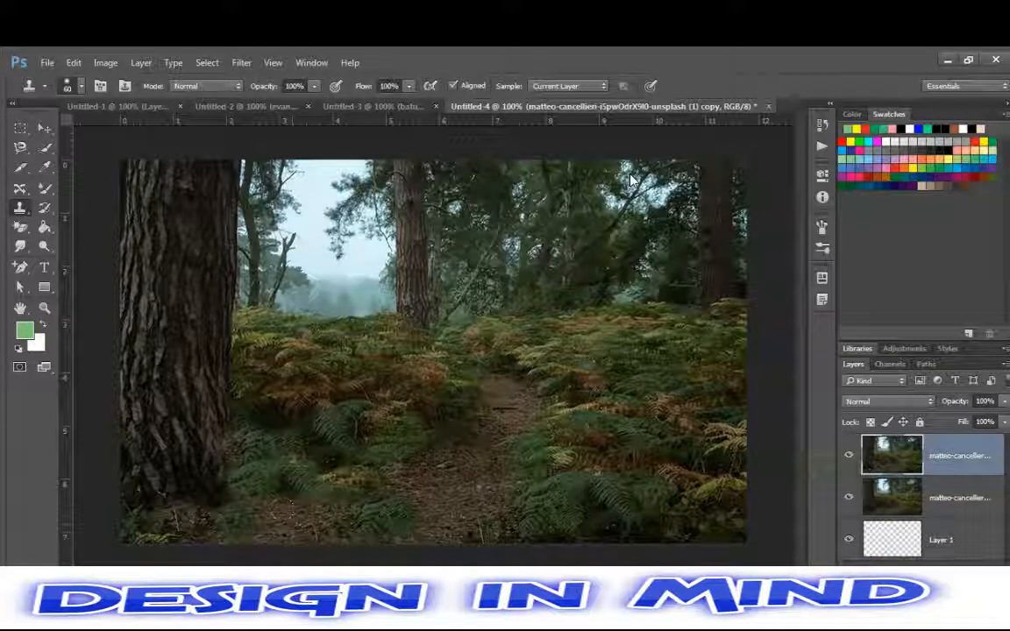
mouse_move(329, 453)
left_mouse_down()
mouse_move(307, 470)
mouse_move(243, 474)
mouse_move(215, 463)
left_mouse_up()
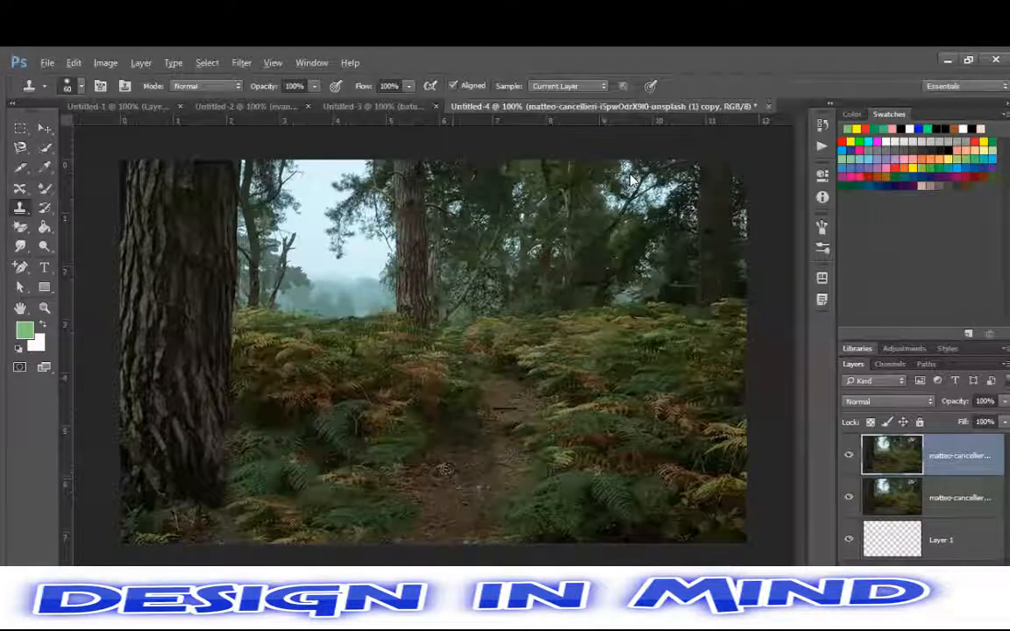
Clone sampled path soil over the ferns to widen the path and extend it uphill to the trees
mouse_move(446, 469)
left_mouse_down()
mouse_move(452, 419)
mouse_move(487, 452)
mouse_move(510, 392)
left_mouse_up()
left_click(447, 519, "alt")
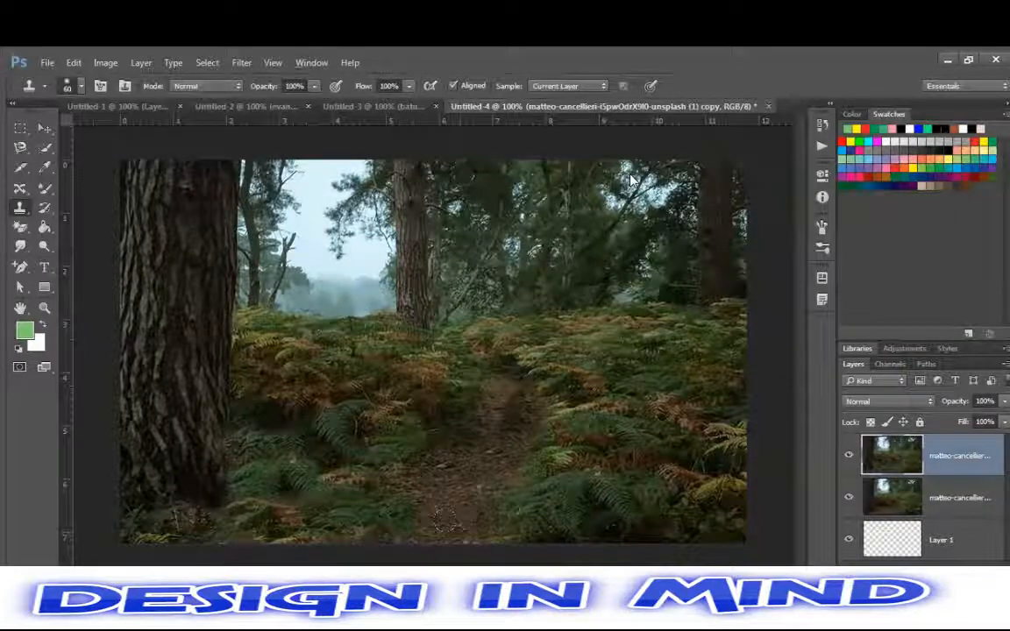
left_click_drag(510, 508, 512, 491)
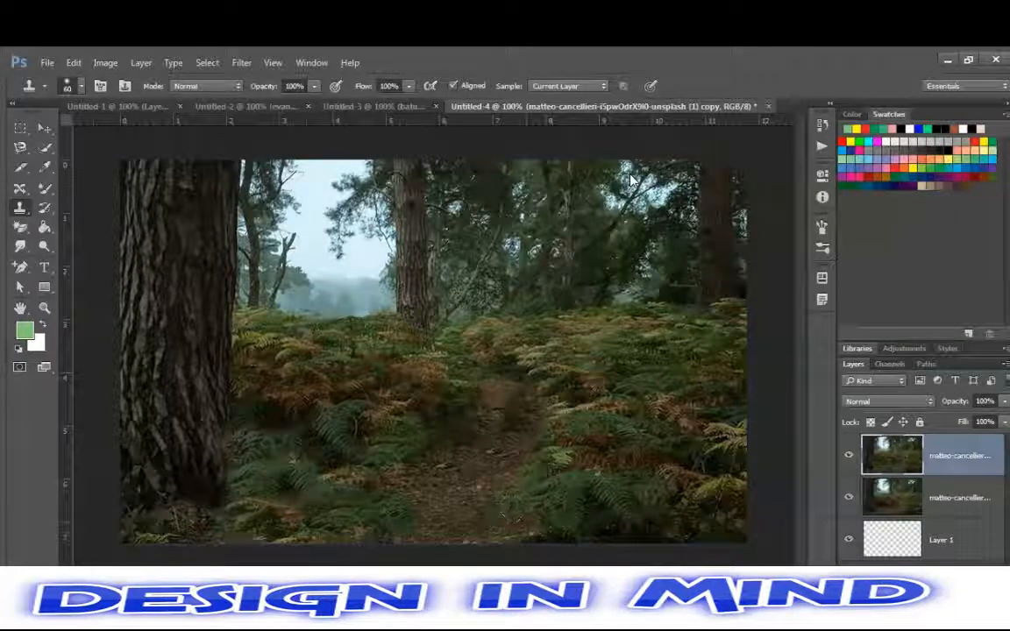
mouse_move(435, 465)
left_mouse_down()
mouse_move(412, 443)
mouse_move(416, 426)
left_mouse_up()
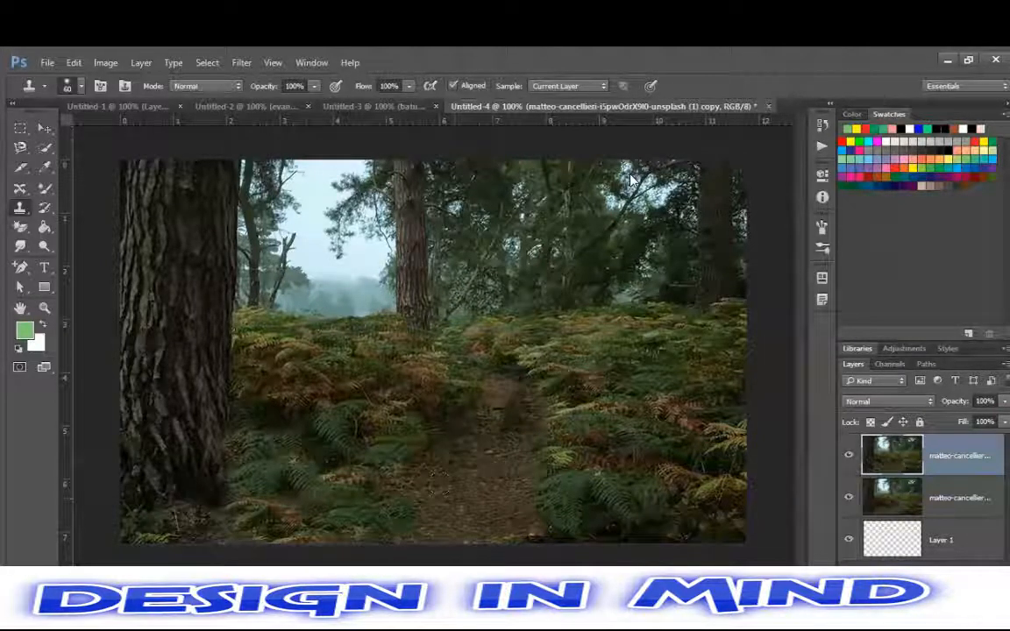
left_click(506, 412)
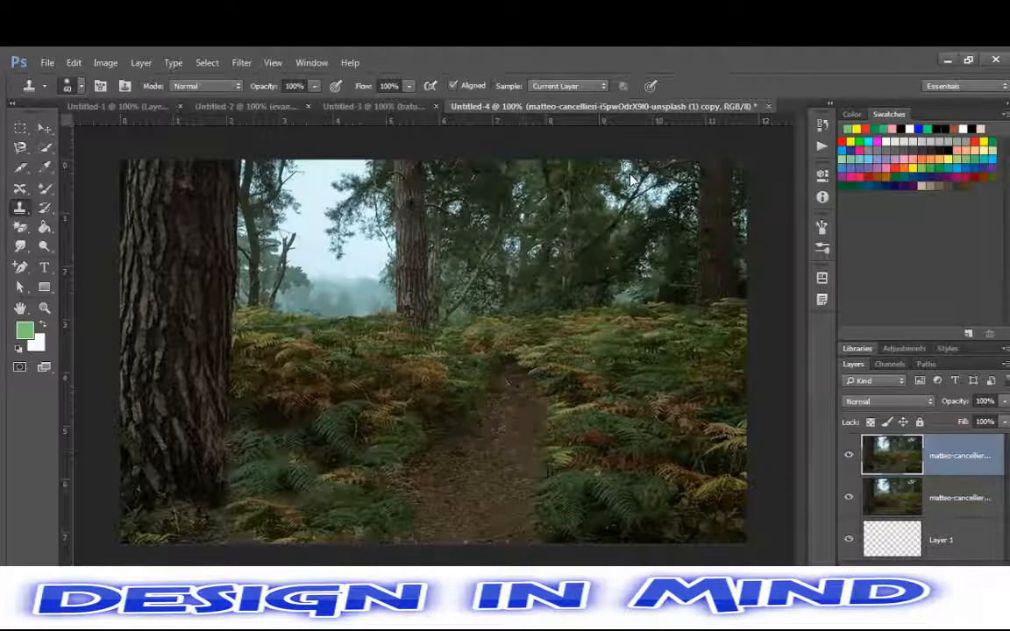
left_click_drag(530, 369, 543, 294)
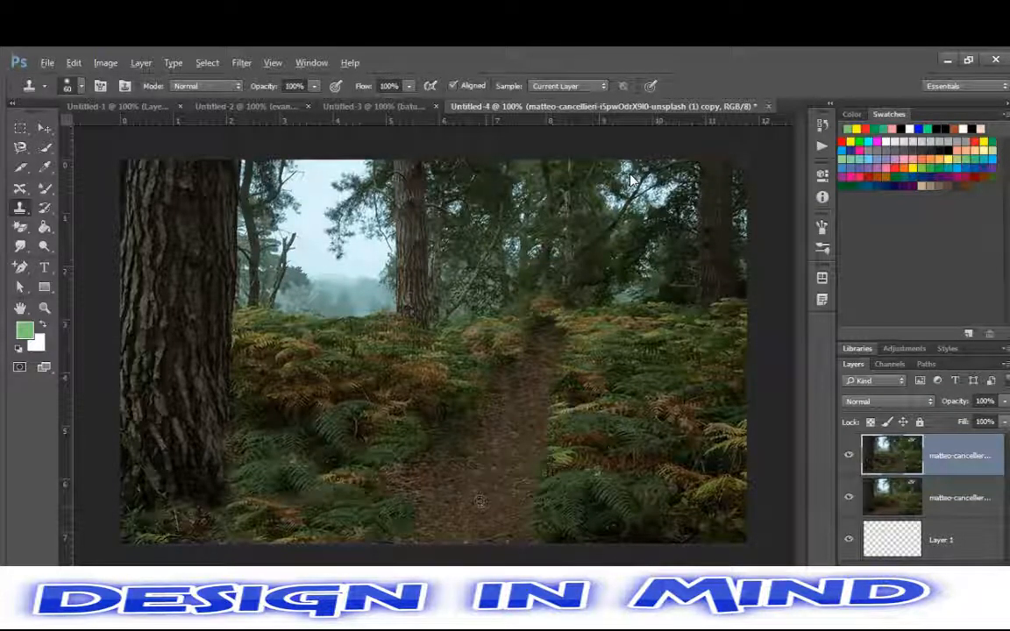
Toggle the top forest copy's visibility to compare the retouched image with the original
left_click(848, 456)
left_click(848, 456)
left_click(848, 457)
left_click(848, 457)
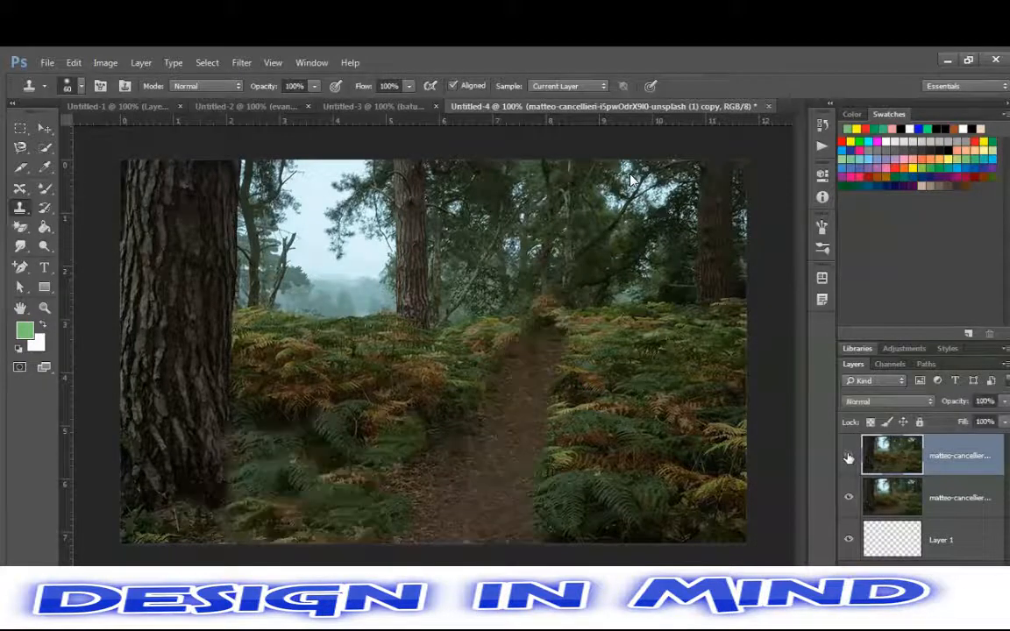
Compare the forest before and after retouching by repeatedly hiding and showing the top copy
left_click(847, 457)
left_click(848, 457)
left_click(848, 457)
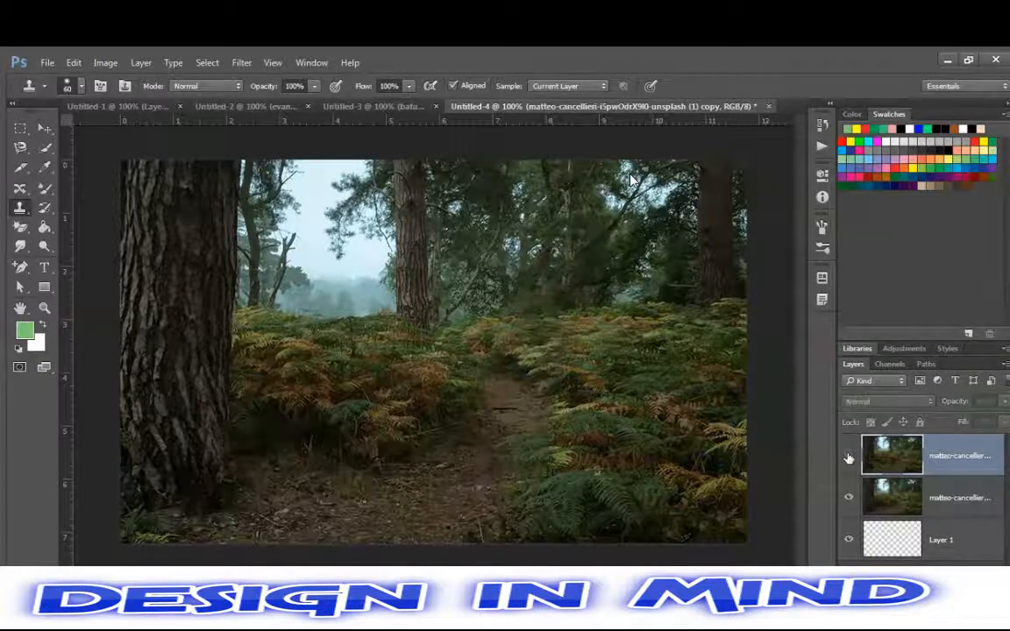
left_click(848, 457)
left_click(847, 456)
left_click(848, 457)
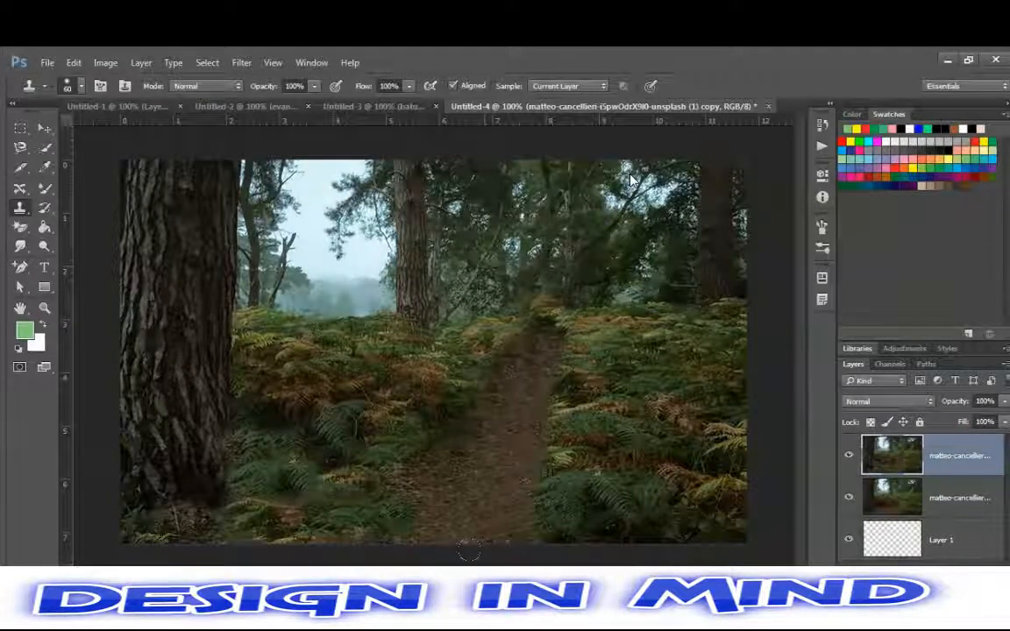
Clone sampled areas of misty sky over the pine branches hanging between the trunks
left_click(357, 255, "alt")
mouse_move(345, 229)
left_mouse_down()
mouse_move(330, 224)
mouse_move(305, 172)
mouse_move(307, 198)
mouse_move(292, 202)
mouse_move(286, 168)
mouse_move(290, 187)
mouse_move(316, 199)
mouse_move(310, 168)
mouse_move(375, 170)
mouse_move(357, 167)
left_mouse_up()
left_click(342, 255, "alt")
left_click(325, 254, "alt")
left_click(321, 245, "alt")
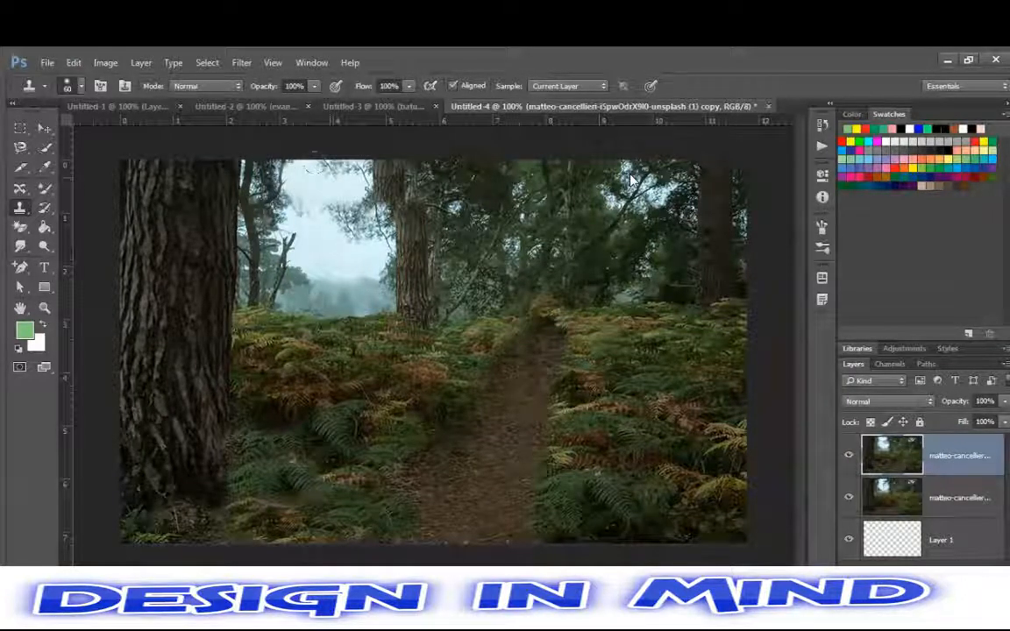
left_click(324, 243, "alt")
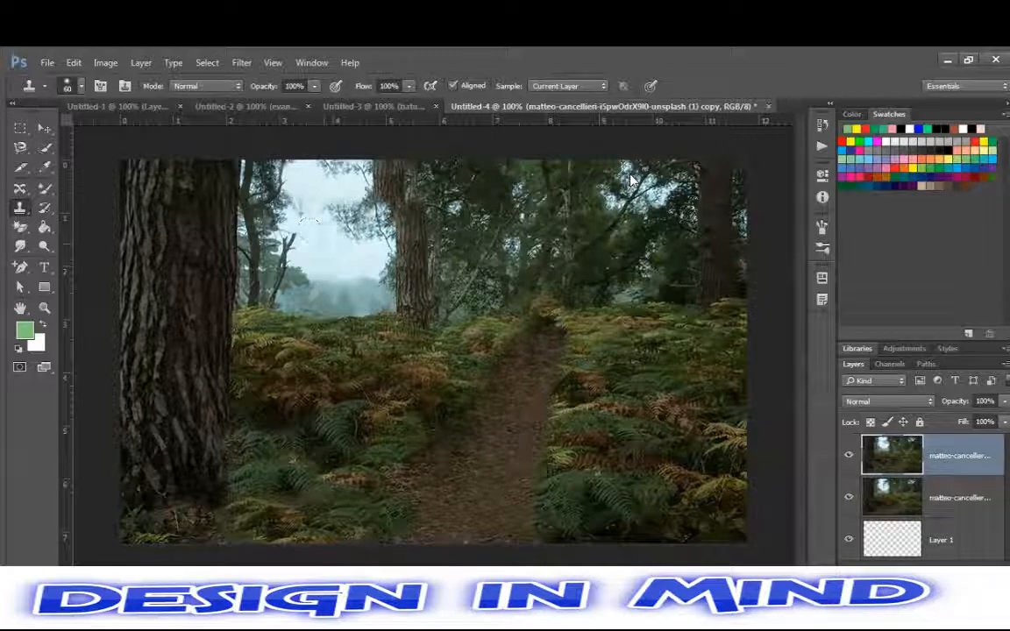
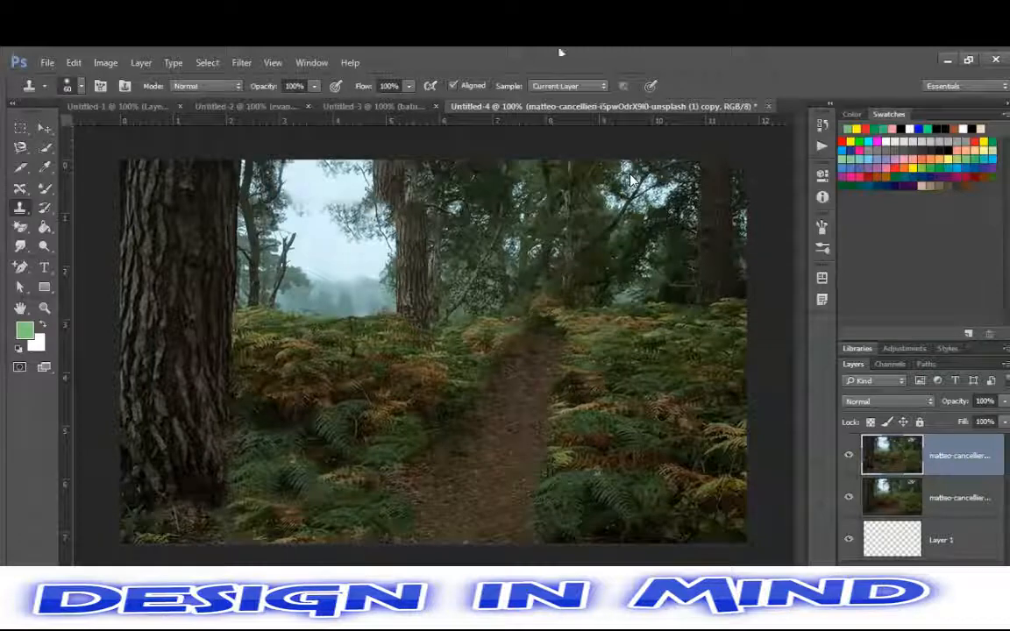
Delete the retouched forest copy and duplicate the original forest layer
key("Delete")
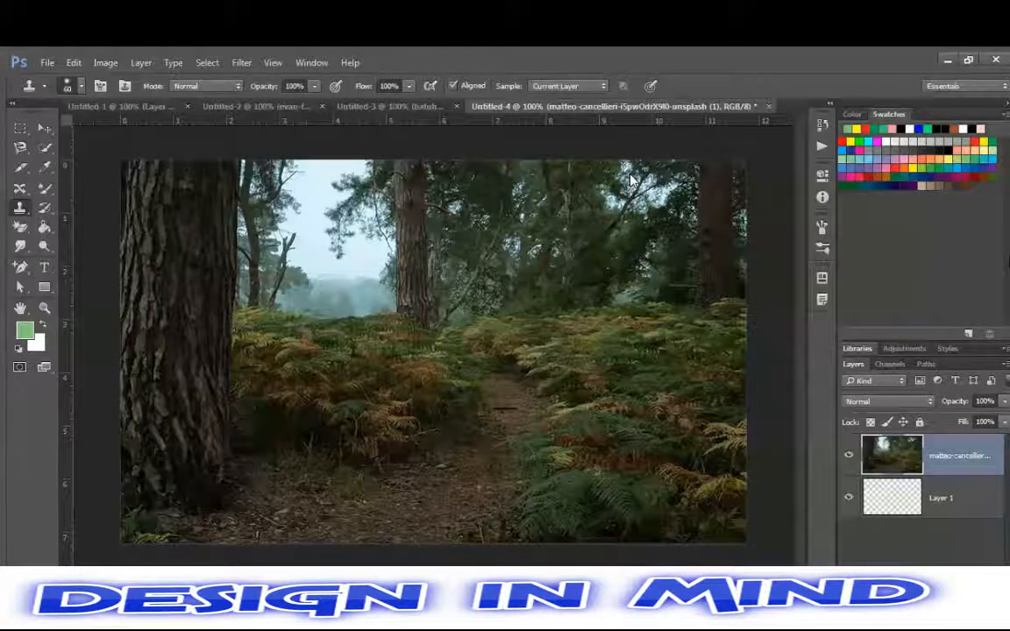
key("ctrl+j")
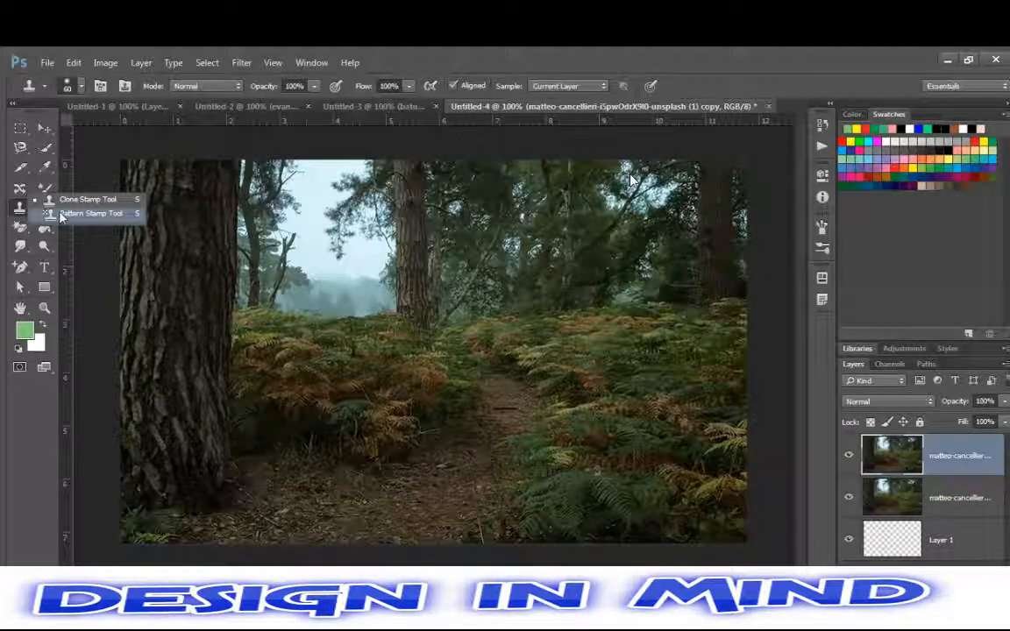
Paint a grey stone pattern with the Pattern Stamp tool over the ferns beside the large trunk and across the background
left_click(60, 215)
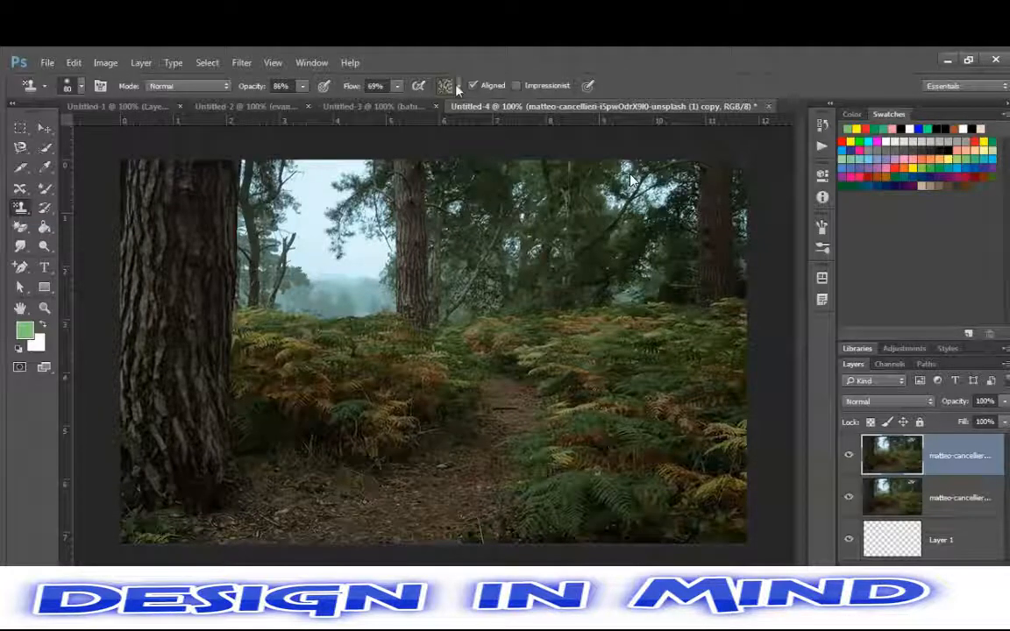
left_click(456, 89)
double_click(462, 183)
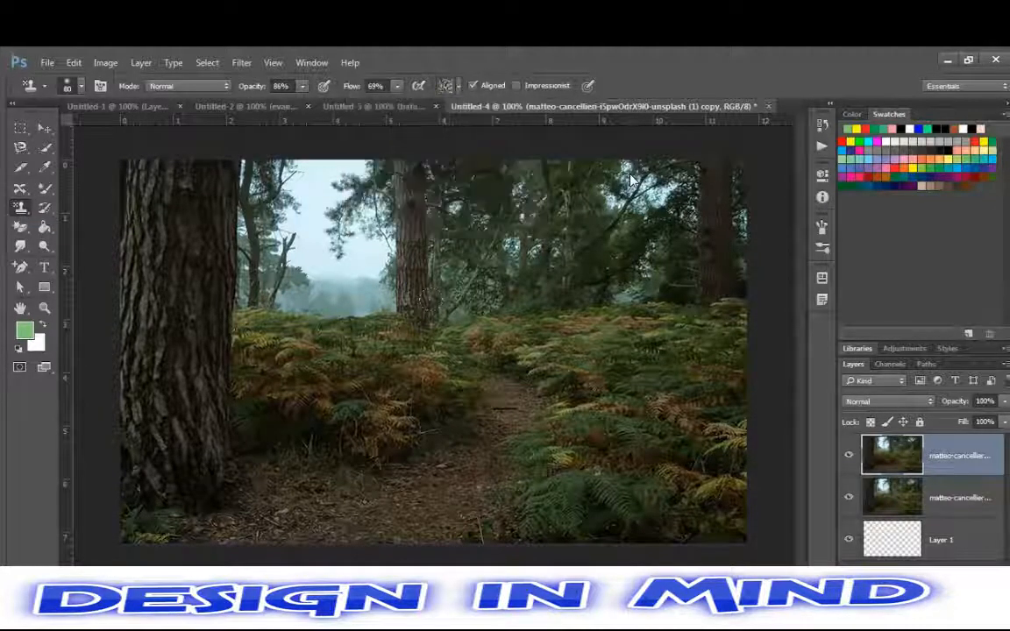
mouse_move(449, 313)
left_mouse_down()
mouse_move(298, 302)
mouse_move(214, 311)
mouse_move(232, 377)
mouse_move(210, 395)
mouse_move(223, 420)
mouse_move(263, 421)
mouse_move(359, 456)
mouse_move(394, 386)
mouse_move(290, 333)
mouse_move(263, 333)
mouse_move(412, 316)
mouse_move(306, 360)
mouse_move(263, 395)
mouse_move(386, 399)
mouse_move(306, 442)
mouse_move(276, 417)
mouse_move(456, 302)
mouse_move(741, 307)
mouse_move(589, 263)
mouse_move(438, 268)
left_mouse_up()
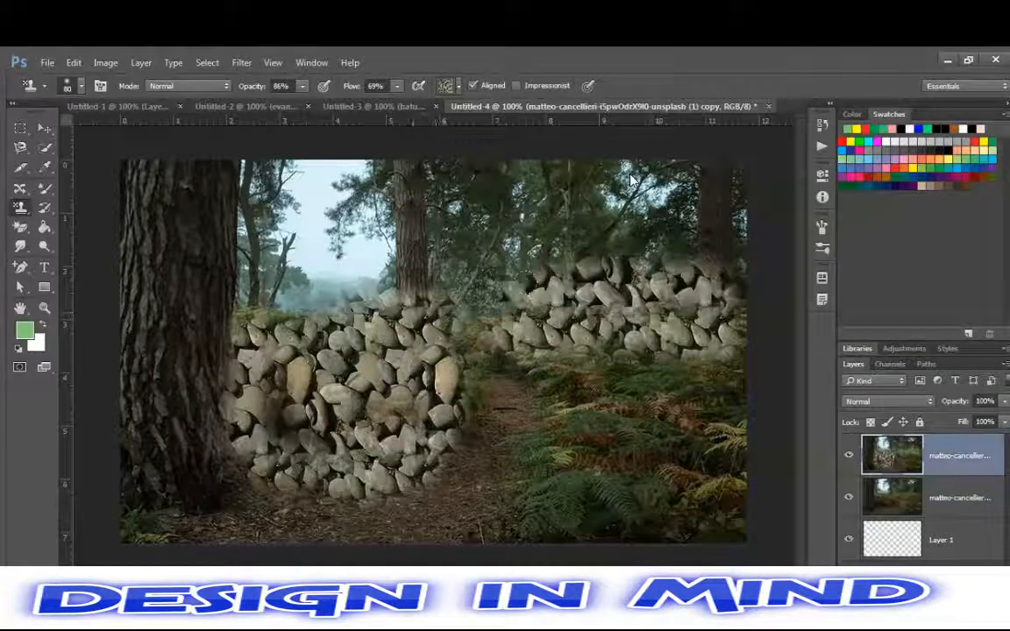
Switch to the red rock pattern and stamp it over the ferns across the path from the large trunk, up to the path's edge
left_click(456, 86)
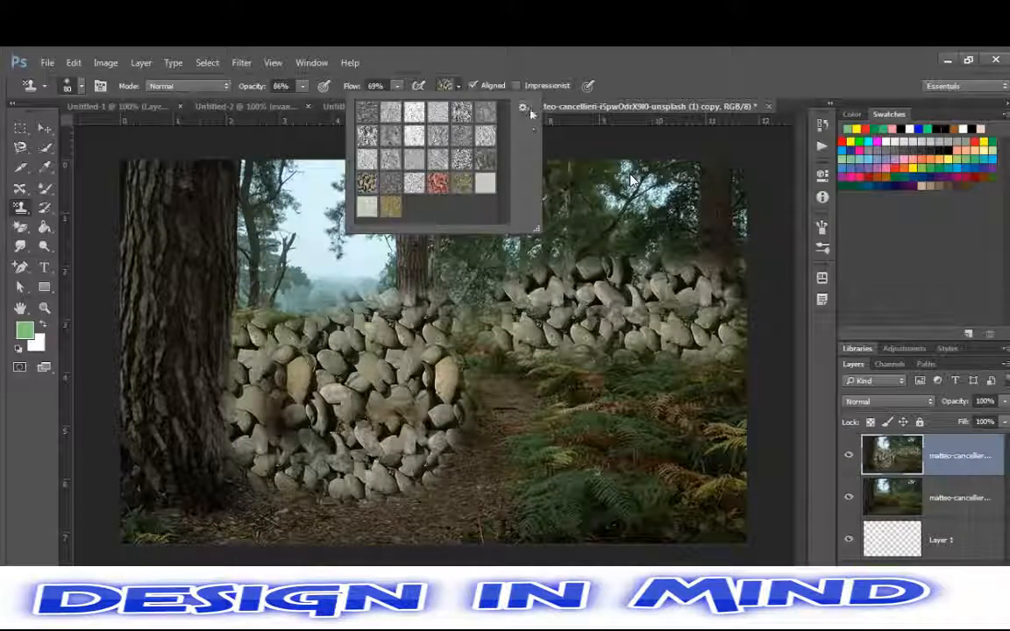
left_click(438, 181)
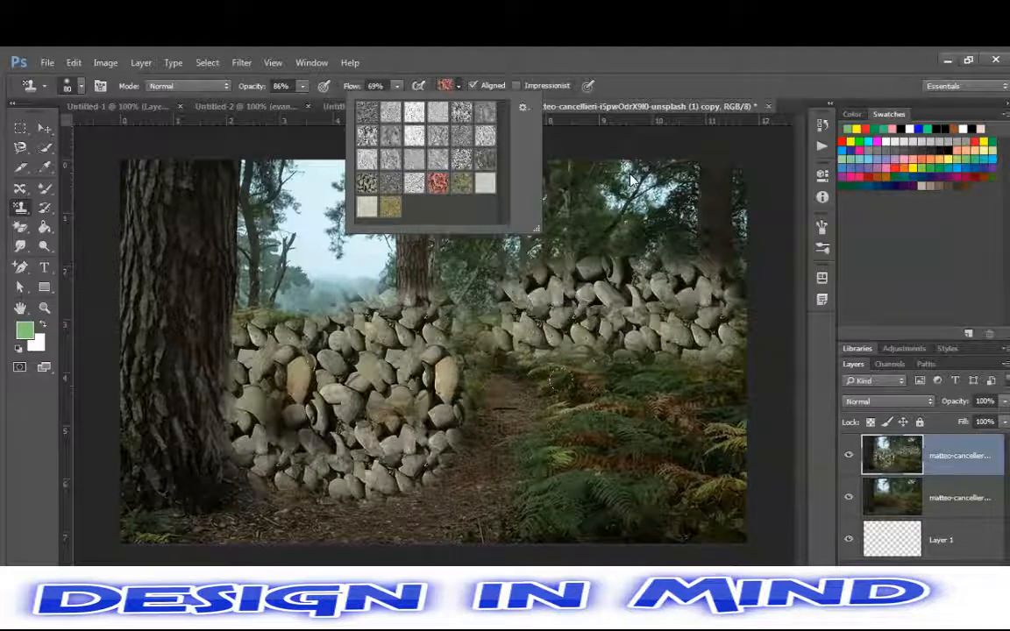
mouse_move(582, 396)
left_mouse_down()
mouse_move(724, 384)
mouse_move(638, 378)
mouse_move(560, 391)
mouse_move(663, 441)
mouse_move(723, 423)
mouse_move(737, 396)
mouse_move(691, 460)
mouse_move(517, 420)
mouse_move(478, 386)
left_mouse_up()
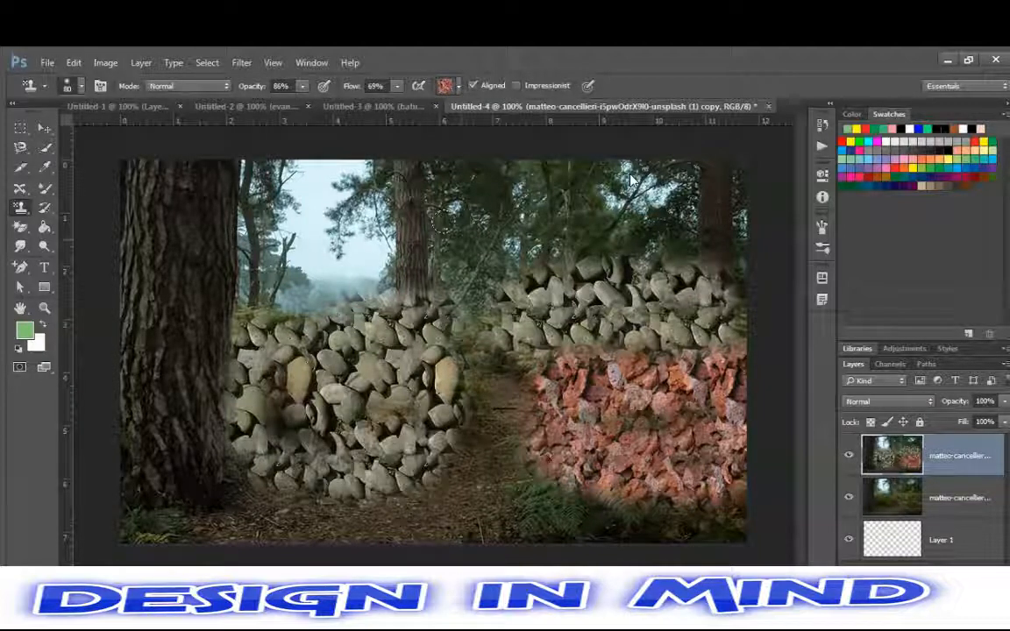
left_click(218, 83)
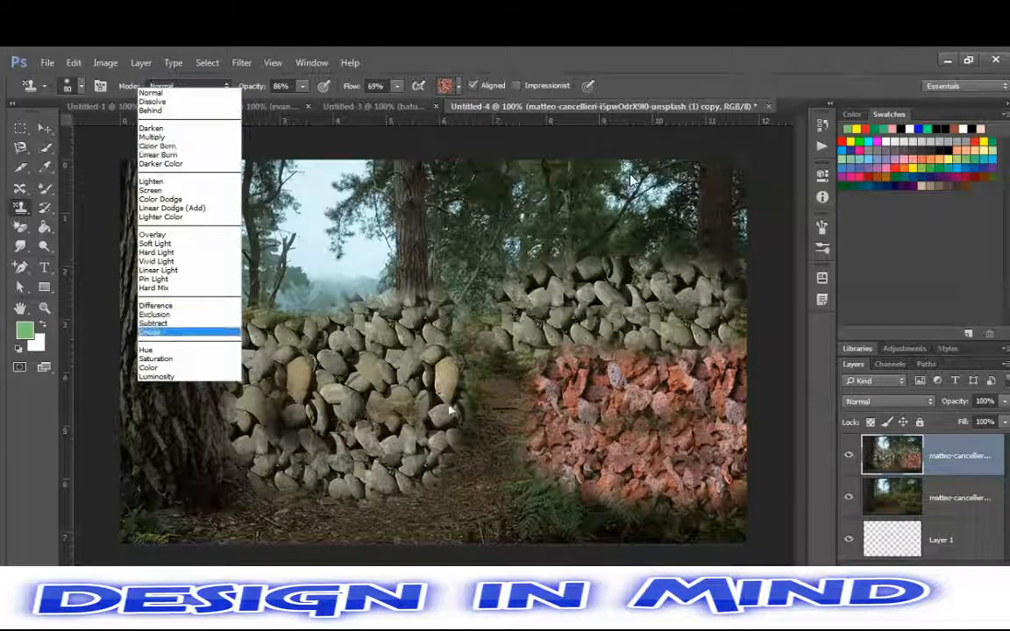
key("Escape")
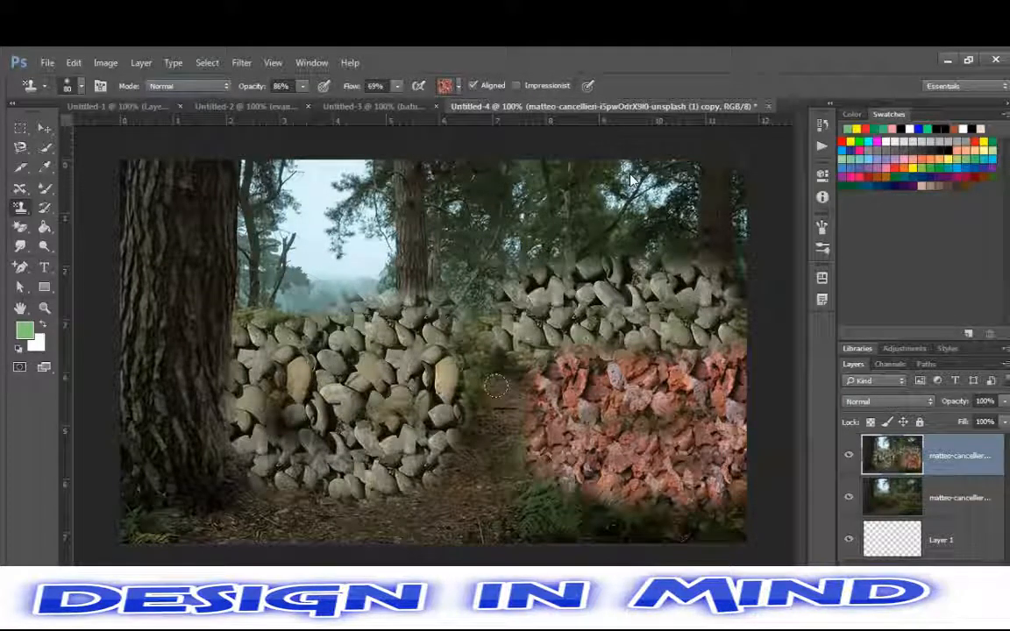
mouse_move(508, 392)
left_mouse_down()
mouse_move(523, 456)
mouse_move(561, 477)
mouse_move(519, 444)
left_mouse_up()
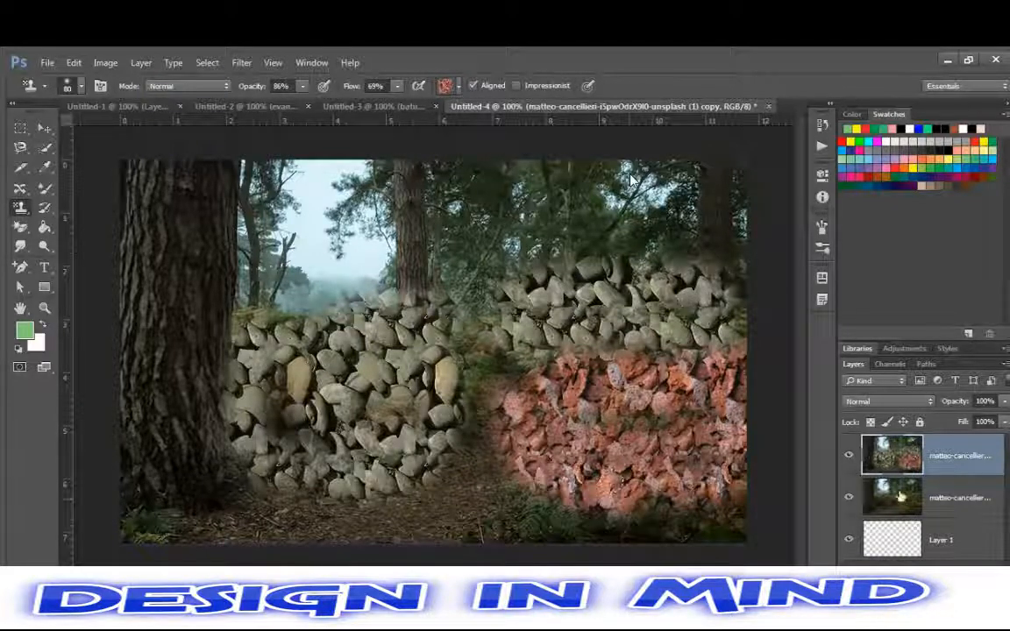
Duplicate the original forest layer, move the pattern-stamped layer below the clean ones, and select the top forest copy
left_click(892, 497)
key("ctrl+j")
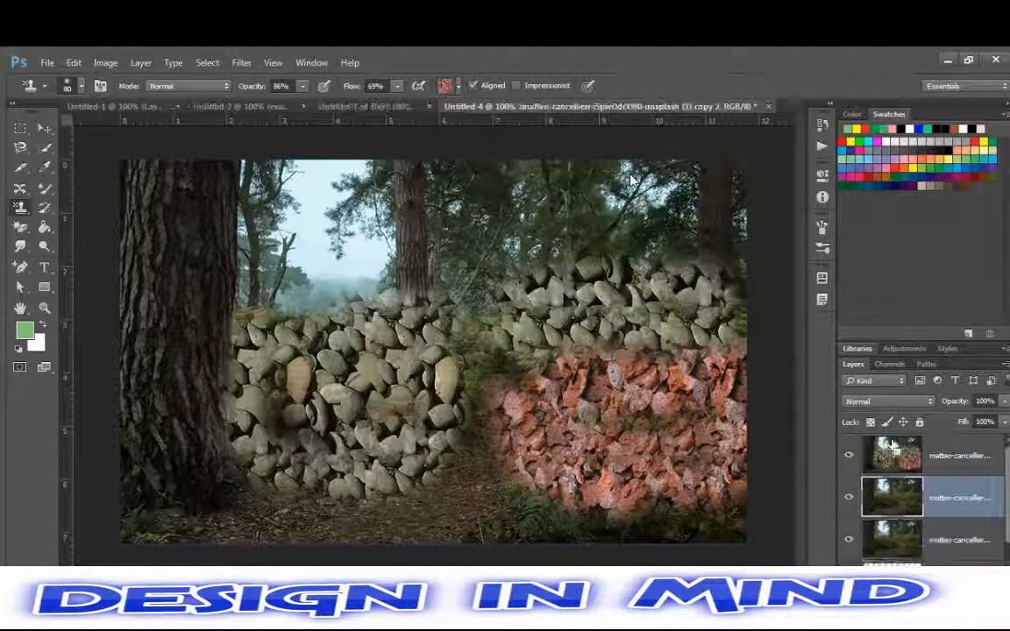
left_click_drag(903, 479, 908, 562)
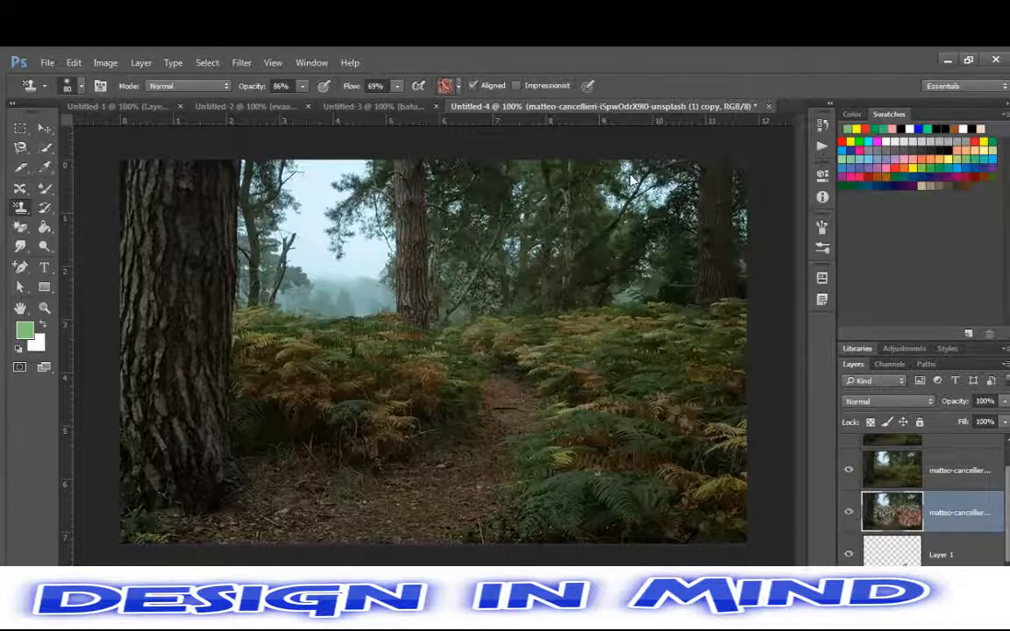
left_click(891, 435)
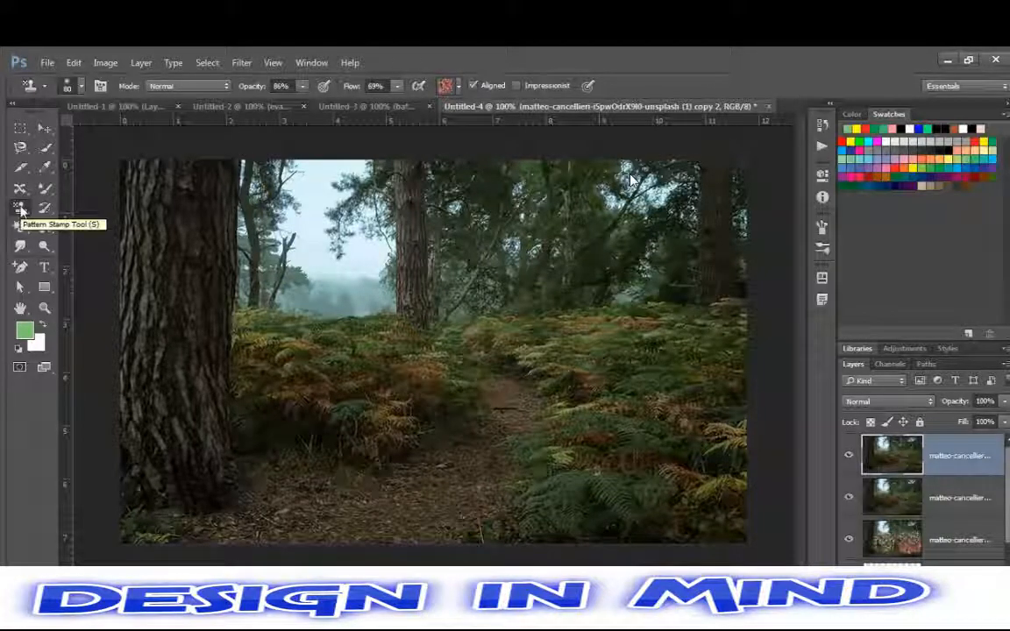
With the Clone Stamp at brush size 70, clone the large green ferns along the shadowed ground beside the large trunk
right_click(20, 210)
left_click(61, 183)
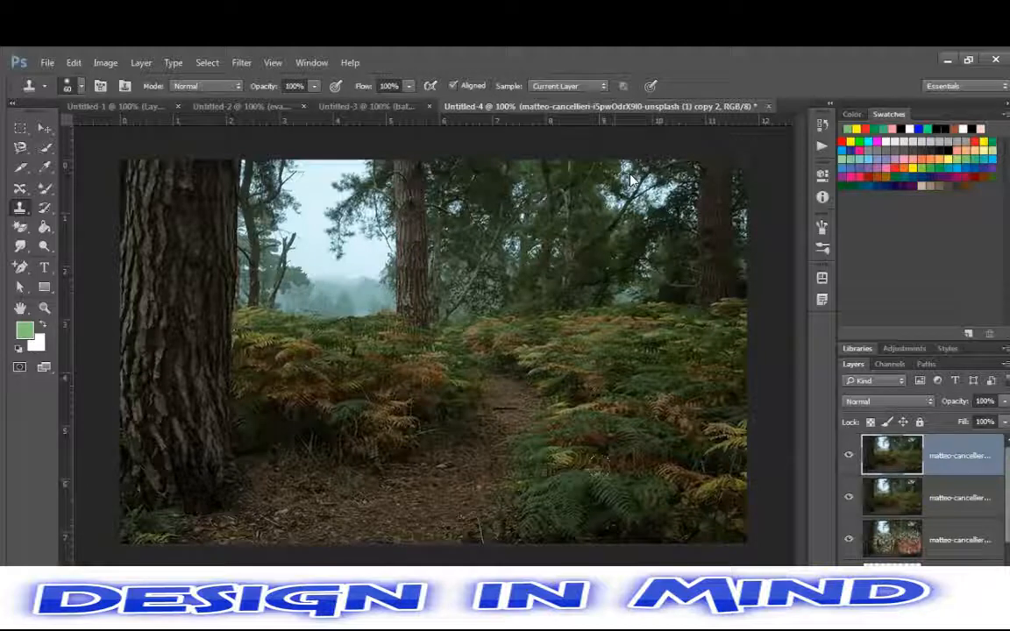
key("bracketright")
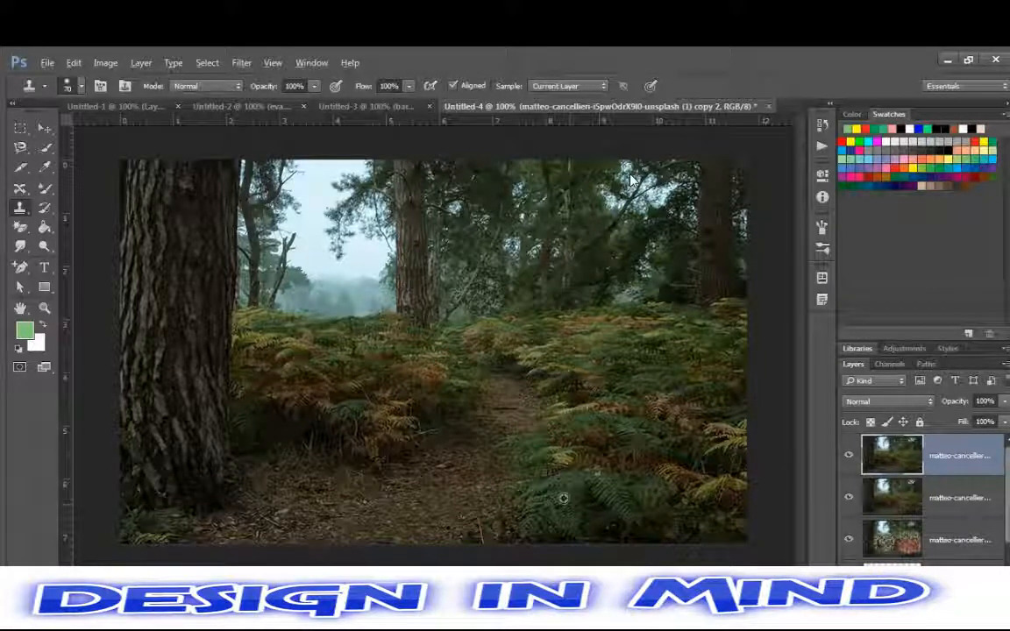
left_click(564, 498, "alt")
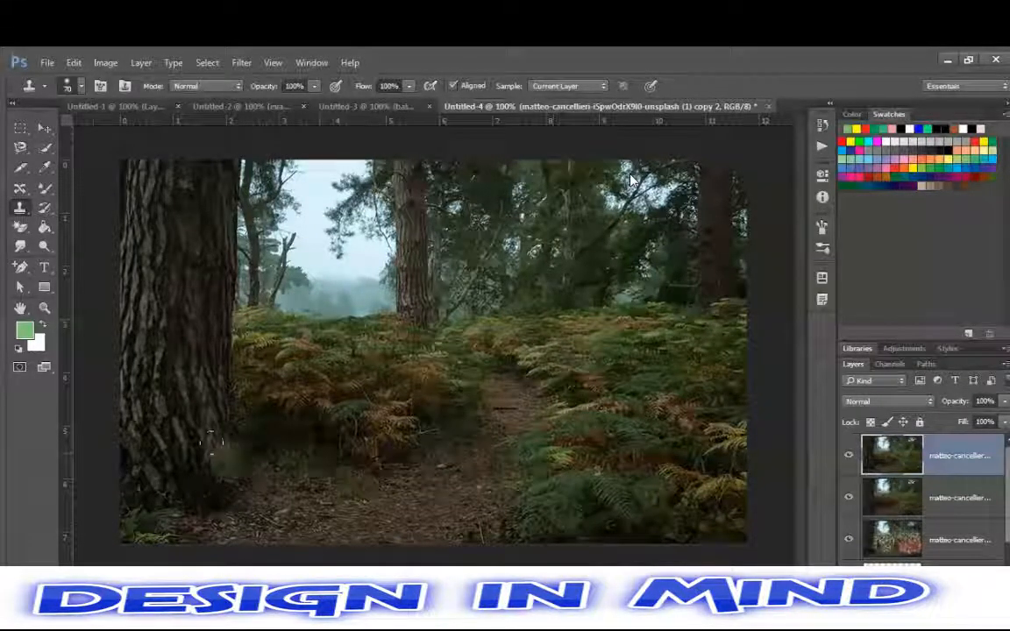
mouse_move(222, 437)
left_mouse_down()
mouse_move(215, 395)
mouse_move(254, 390)
mouse_move(364, 412)
mouse_move(368, 377)
left_mouse_up()
mouse_move(414, 425)
left_mouse_down()
mouse_move(424, 395)
mouse_move(450, 406)
left_mouse_up()
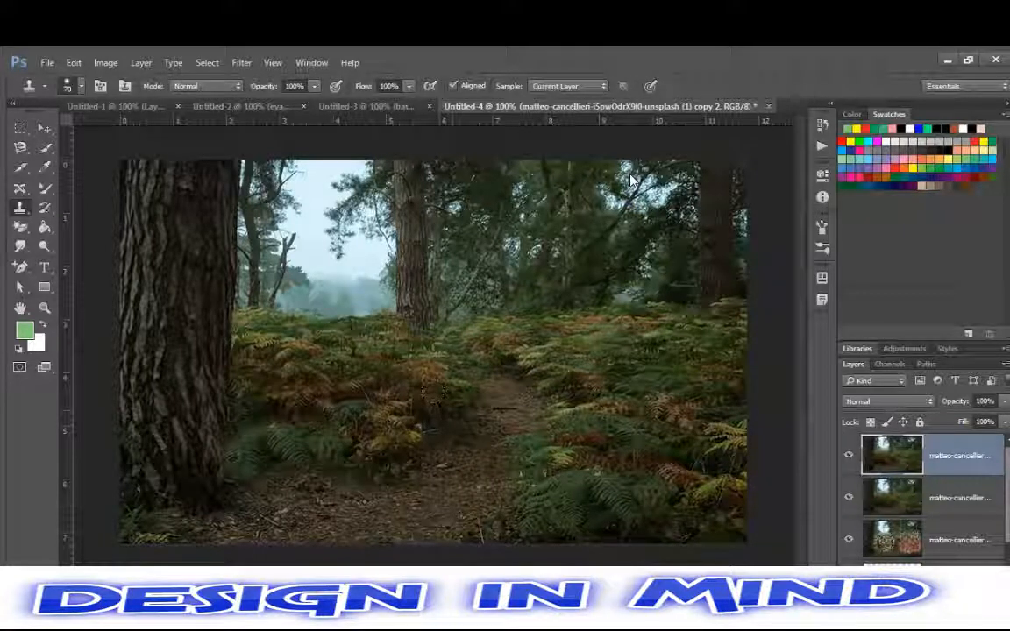
Resample the green ferns and clone them up to the path's edge and over the bare soil by the trunk
left_click(544, 486, "alt")
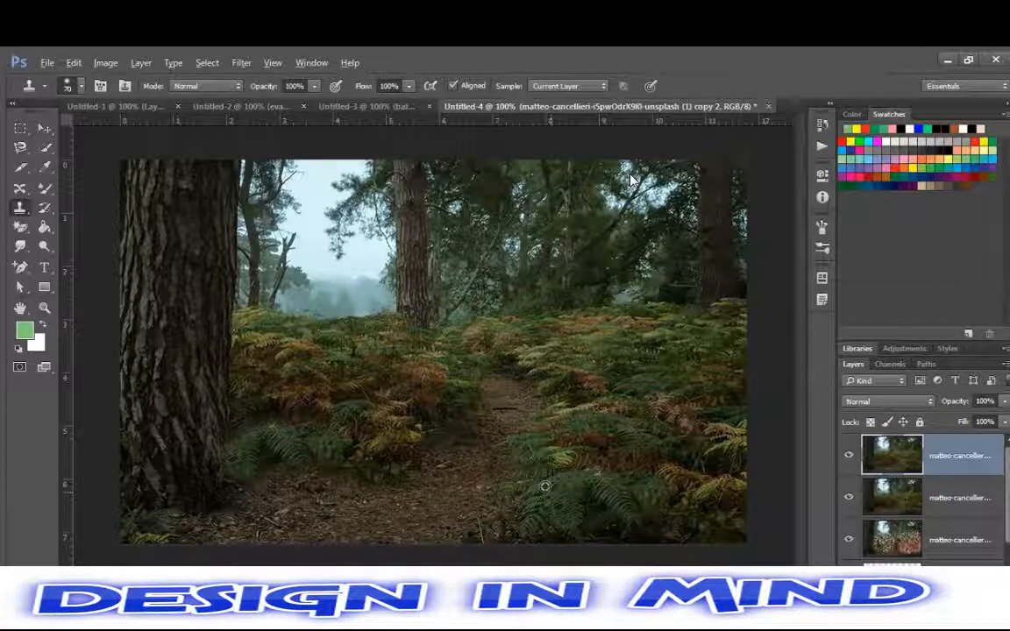
mouse_move(438, 419)
left_mouse_down()
mouse_move(382, 412)
mouse_move(248, 425)
left_mouse_up()
mouse_move(547, 438)
left_mouse_down()
mouse_move(545, 428)
mouse_move(528, 431)
left_mouse_up()
left_click(554, 498, "alt")
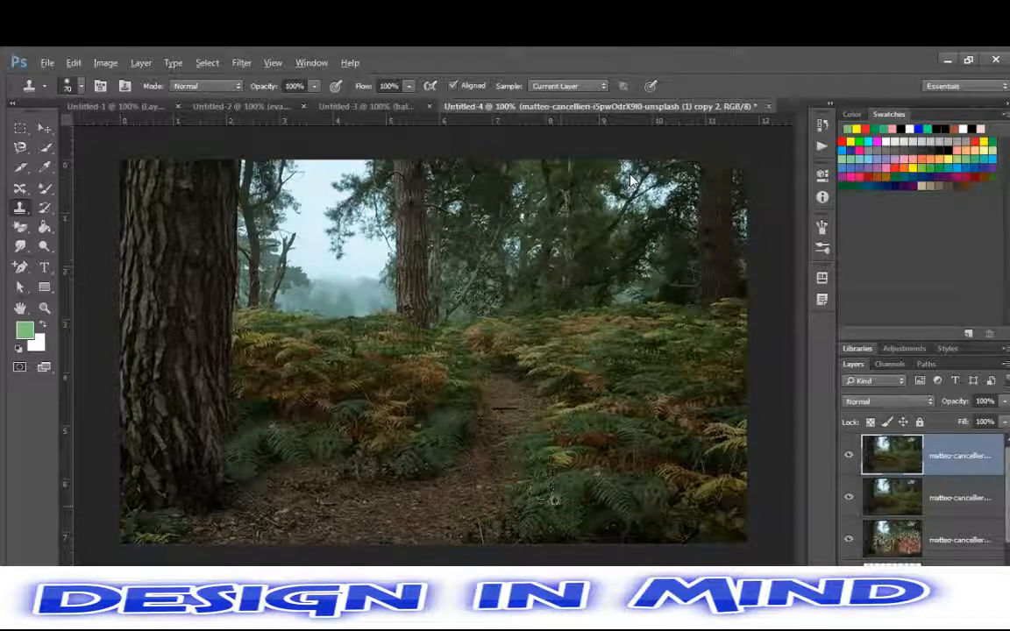
left_click_drag(253, 465, 268, 484)
mouse_move(235, 415)
left_mouse_down()
mouse_move(340, 420)
mouse_move(335, 412)
left_mouse_up()
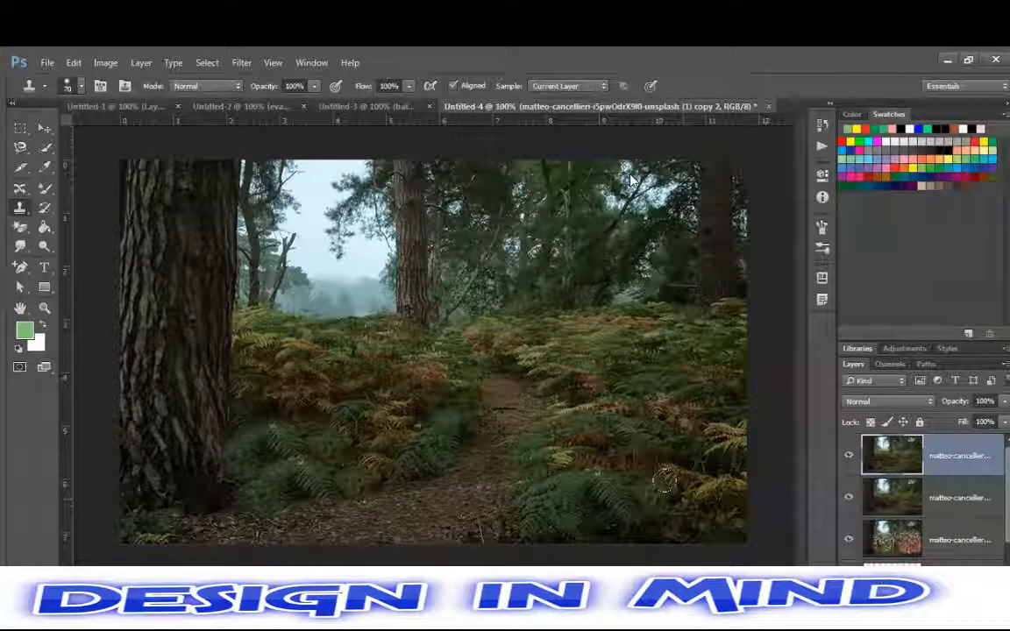
Switch to the Untitled-2 document containing the gondola photo
left_click(402, 106)
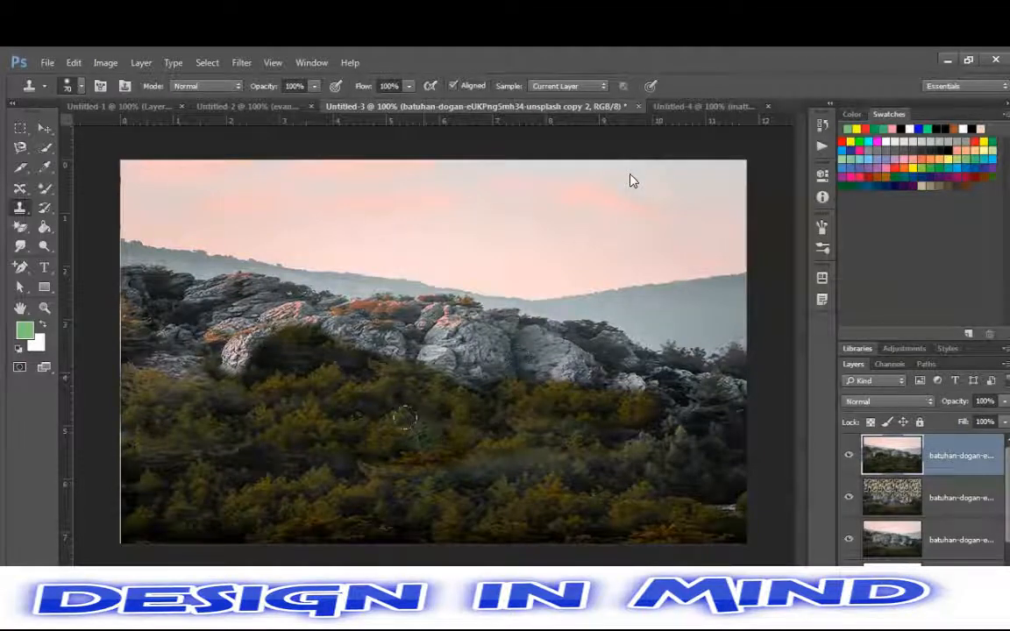
left_click(230, 107)
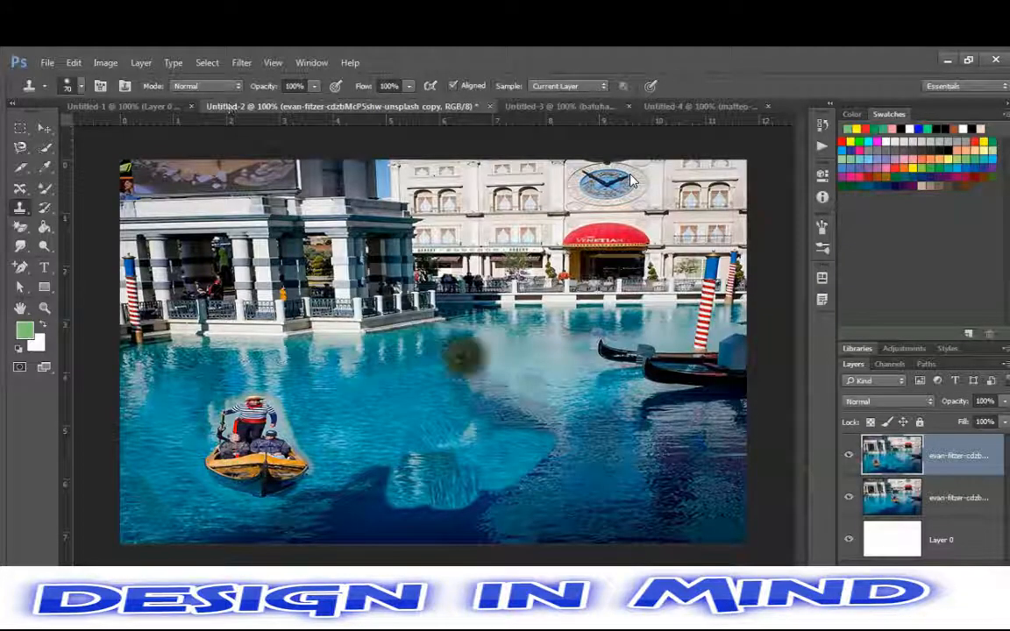
Clone the sampled forest ferns and path across the canal and buildings in the gondola photo
mouse_move(462, 355)
left_mouse_down()
mouse_move(585, 345)
mouse_move(574, 307)
mouse_move(341, 368)
mouse_move(509, 324)
mouse_move(478, 254)
mouse_move(184, 355)
mouse_move(351, 249)
mouse_move(551, 238)
mouse_move(421, 197)
left_mouse_up()
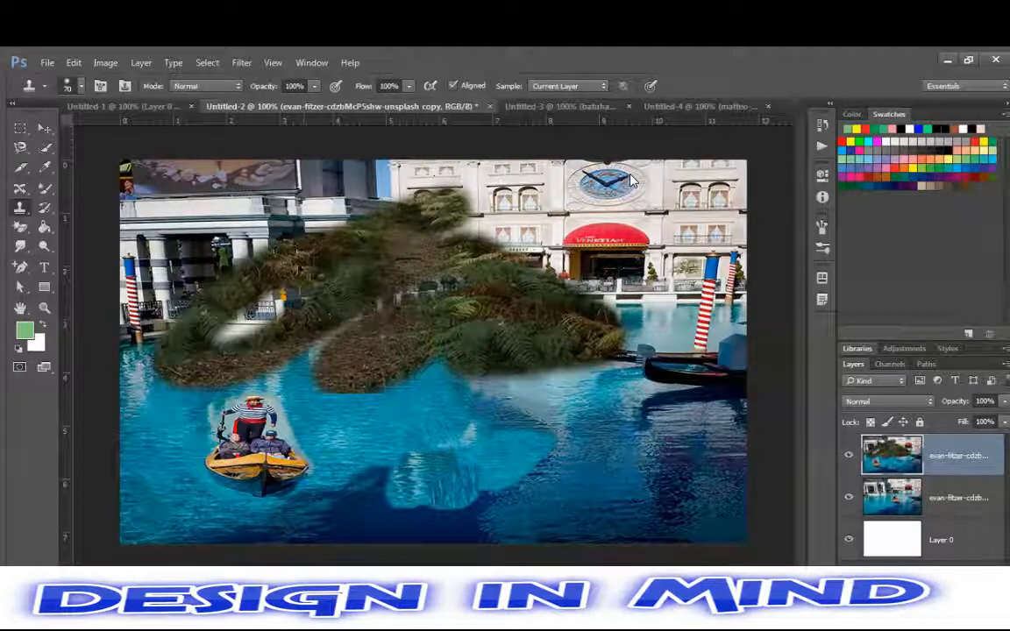
Revert the gondola photo's edits to the single original photo layer and duplicate that layer
key("ctrl+z")
key("ctrl+alt+z")
key("ctrl+alt+z")
key("ctrl+alt+z")
key("ctrl+alt+z")
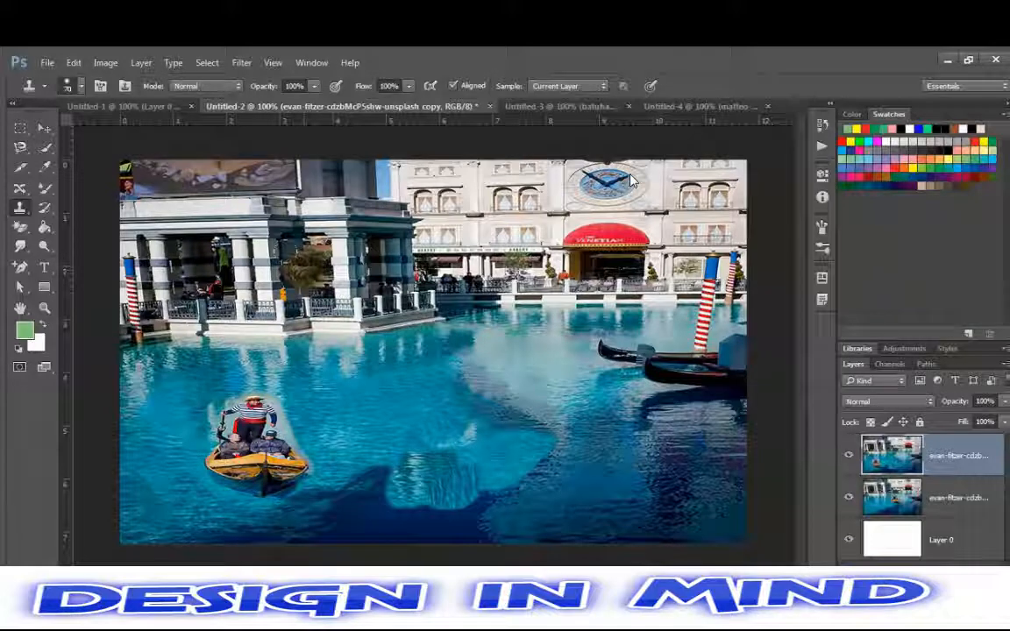
key("ctrl+alt+z")
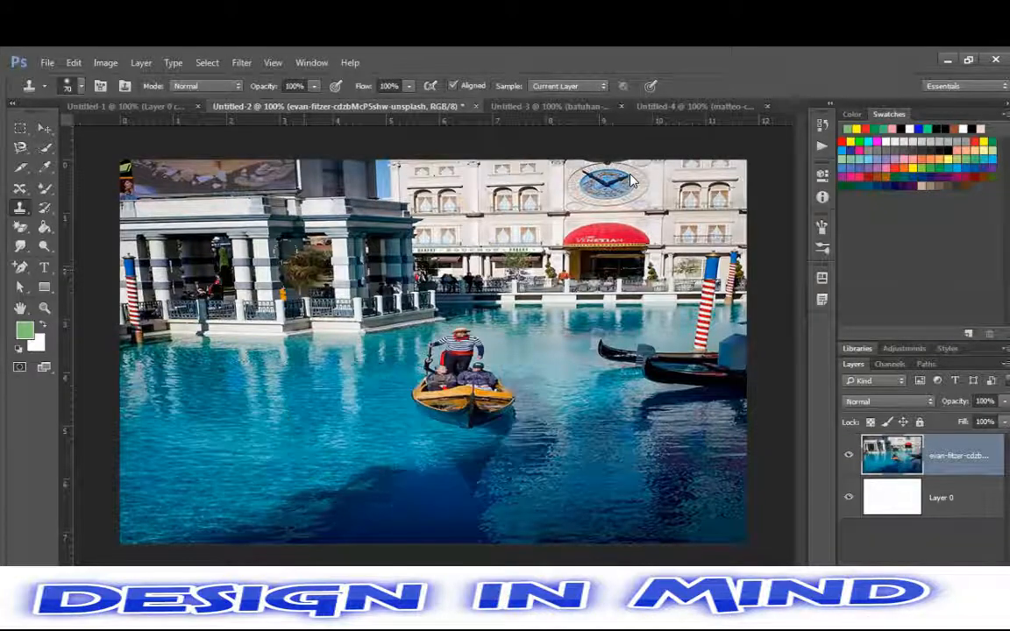
key("ctrl+j")
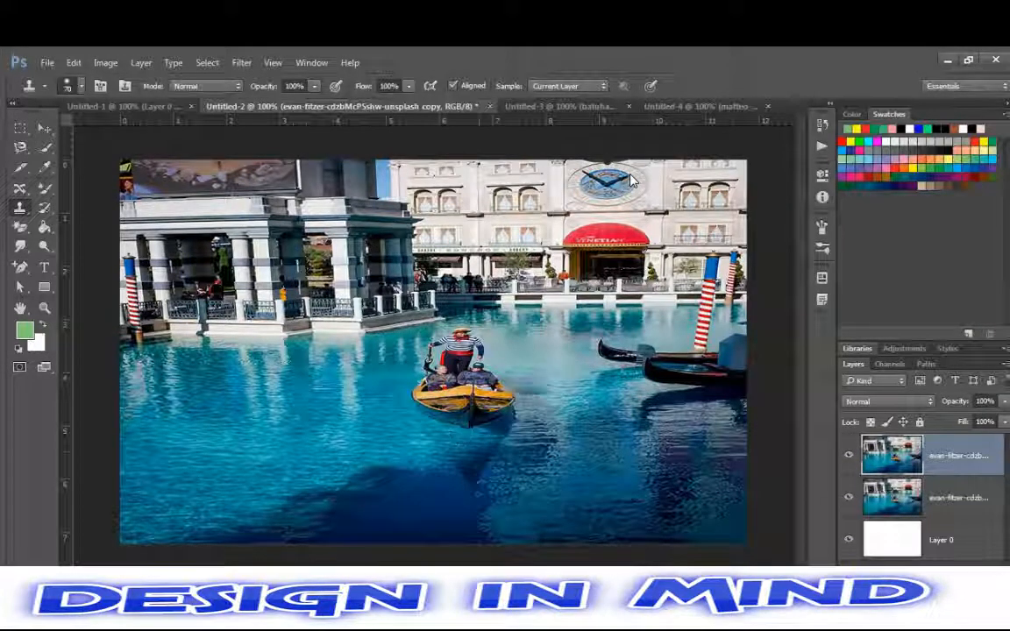
Loosely outline the gondola with the Content-Aware Move tool and relocate it to the left part of the canal
left_click(20, 191)
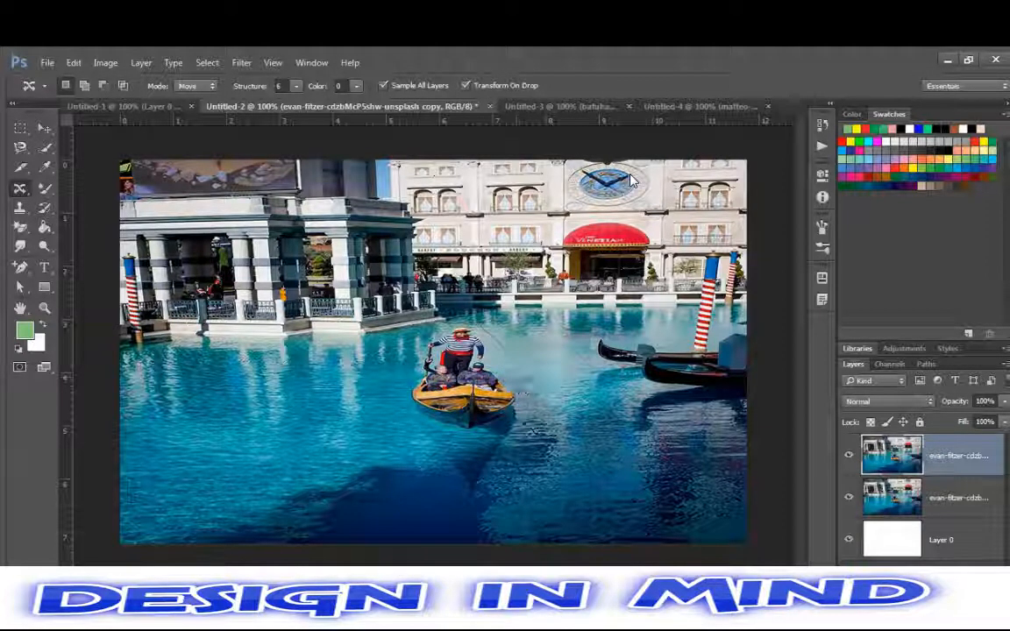
mouse_move(523, 393)
left_mouse_down()
mouse_move(476, 453)
mouse_move(422, 430)
mouse_move(408, 410)
mouse_move(419, 316)
mouse_move(479, 327)
mouse_move(427, 314)
mouse_move(440, 312)
left_mouse_up()
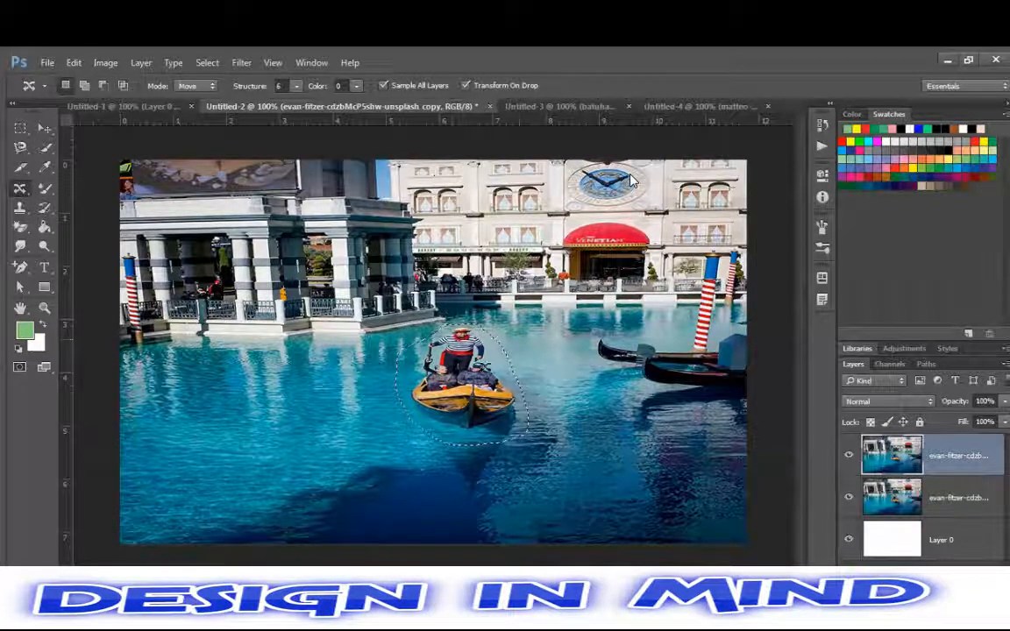
left_click_drag(479, 339, 243, 383)
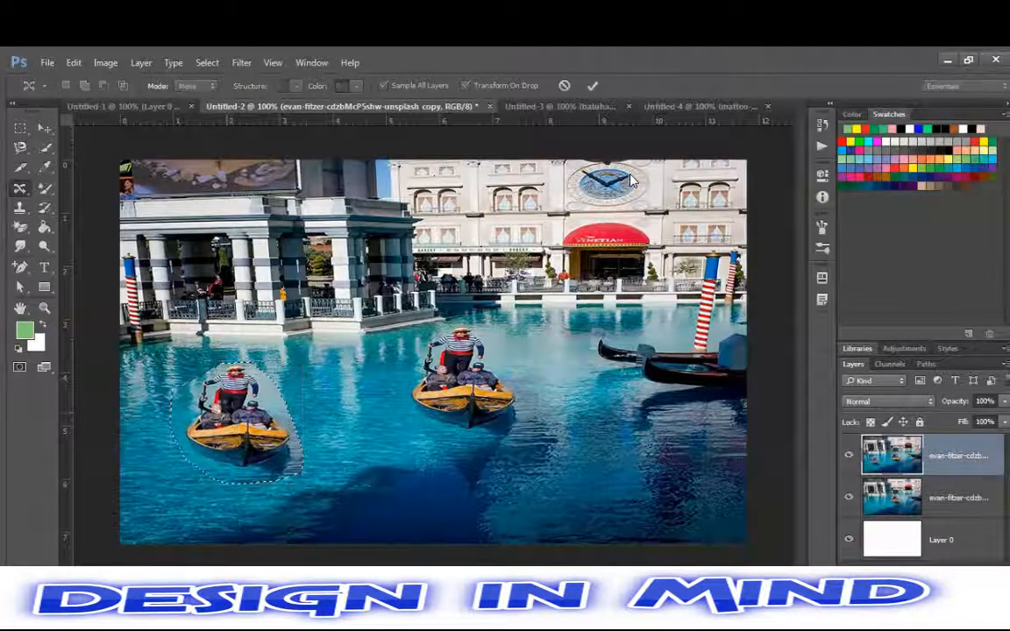
key("Return")
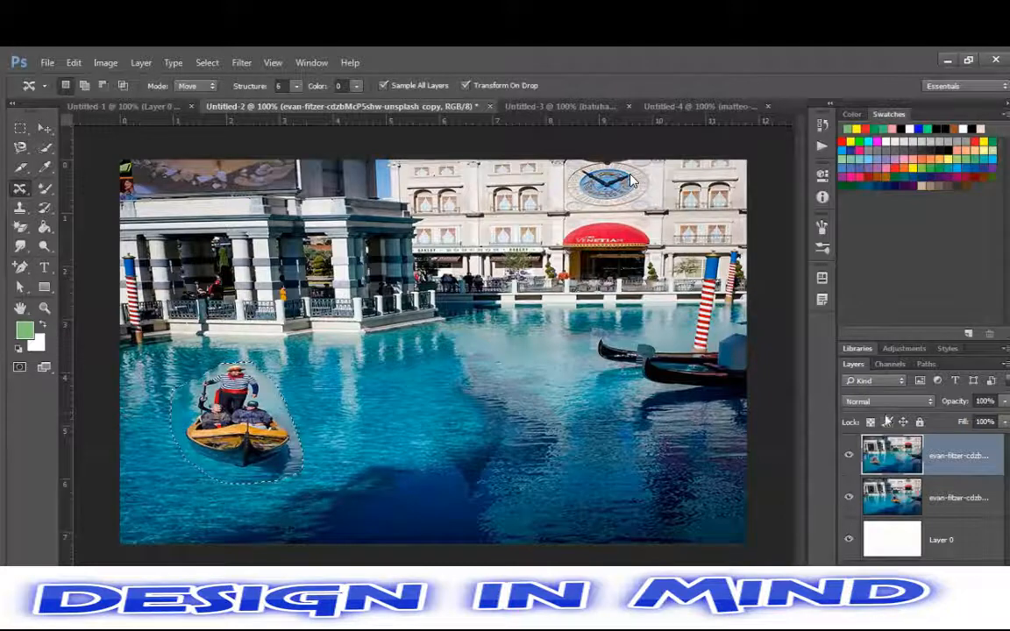
Toggle the top photo layer's visibility to compare the relocated gondola with the original photo
left_click(848, 455)
left_click(848, 455)
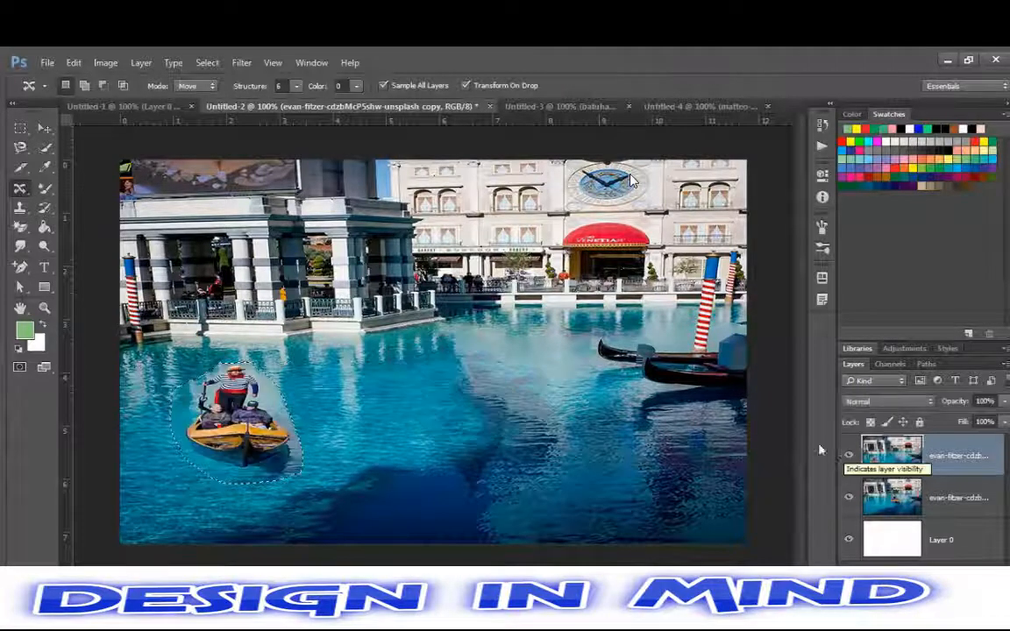
left_click(847, 455)
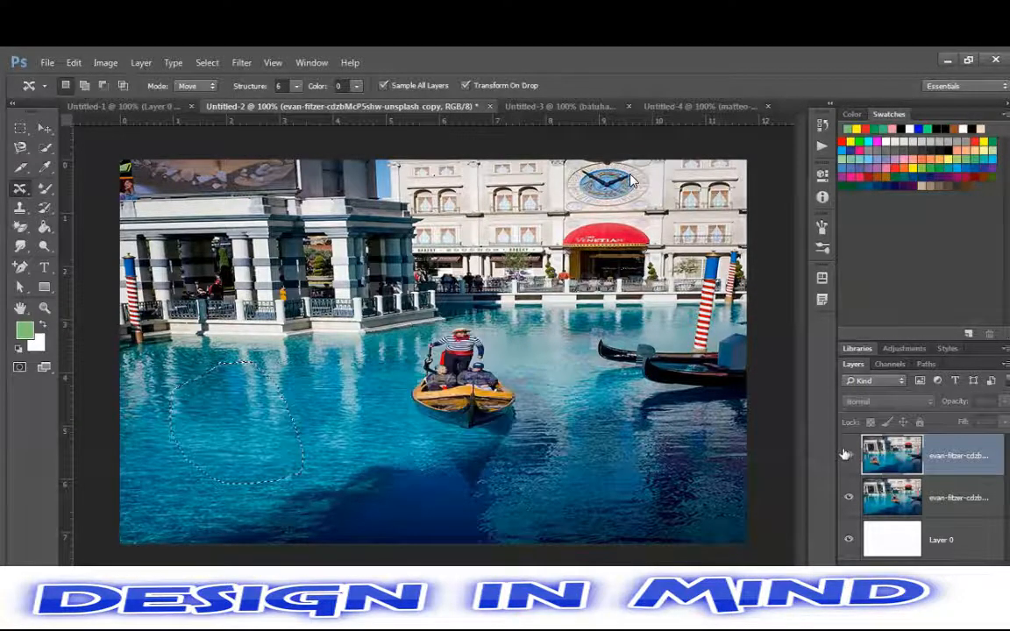
left_click(848, 455)
left_click(847, 455)
left_click(848, 455)
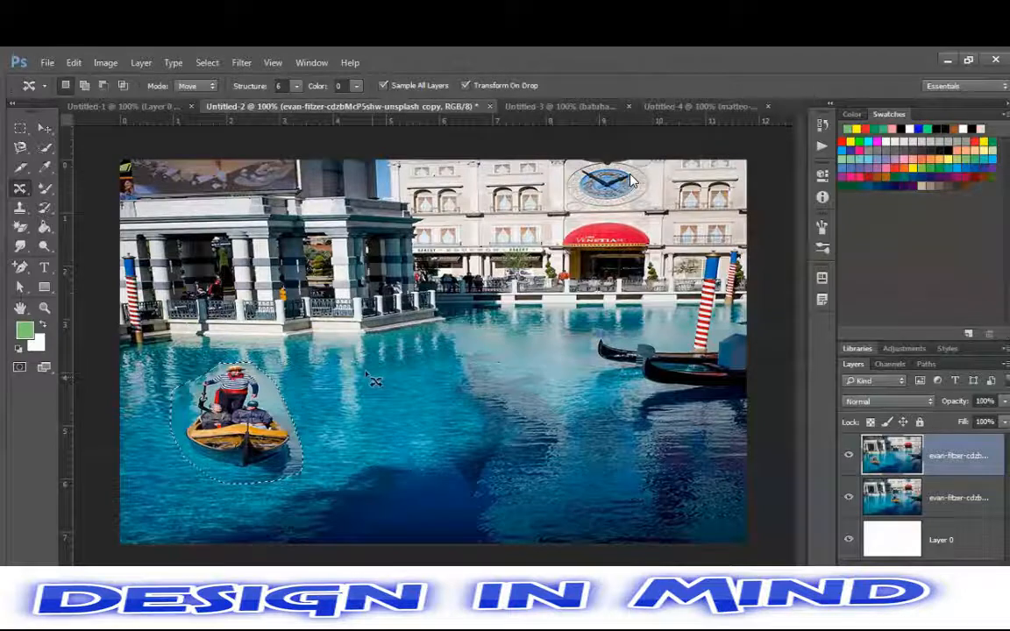
Use Content-Aware Move to shift patches of water over the gondola's former spot in mid-canal, clearing the selection in between
mouse_move(359, 474)
left_mouse_down()
mouse_move(417, 460)
mouse_move(435, 399)
mouse_move(380, 373)
mouse_move(372, 386)
mouse_move(432, 406)
mouse_move(500, 396)
mouse_move(466, 372)
mouse_move(468, 420)
left_mouse_up()
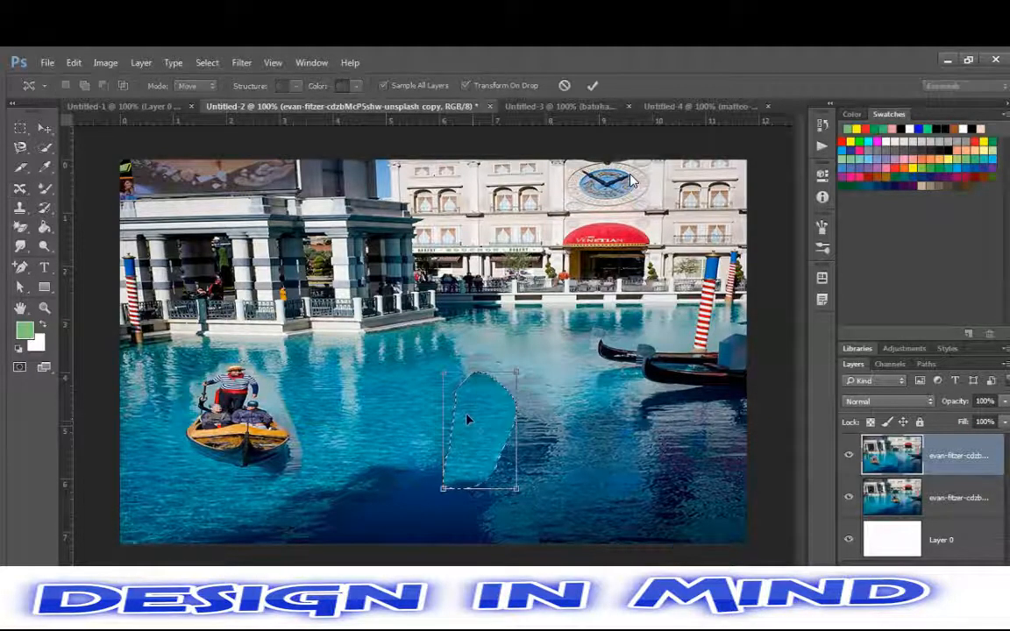
key("Return")
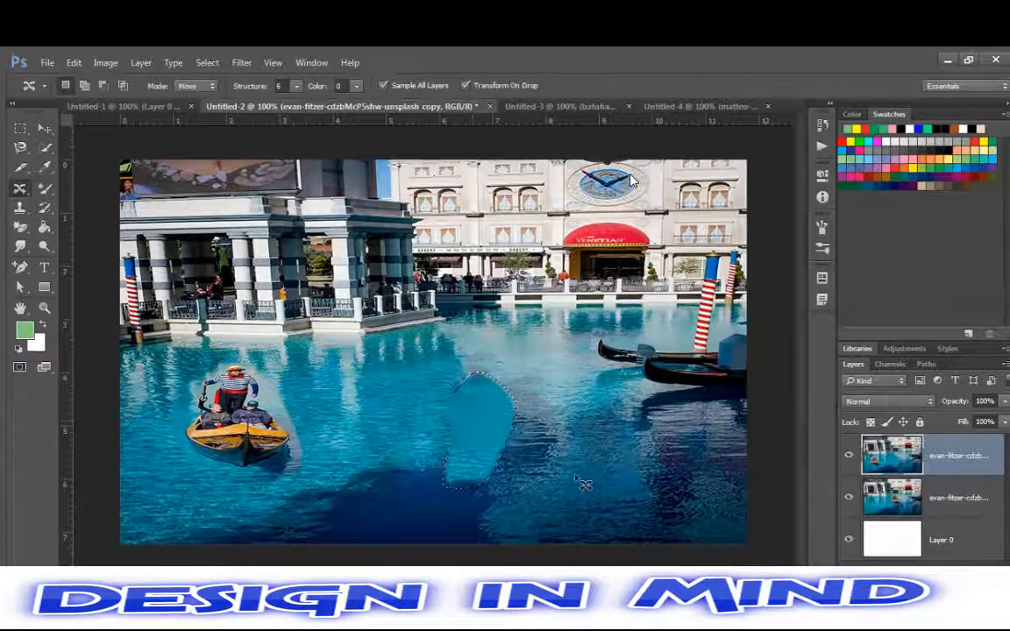
key("ctrl+d")
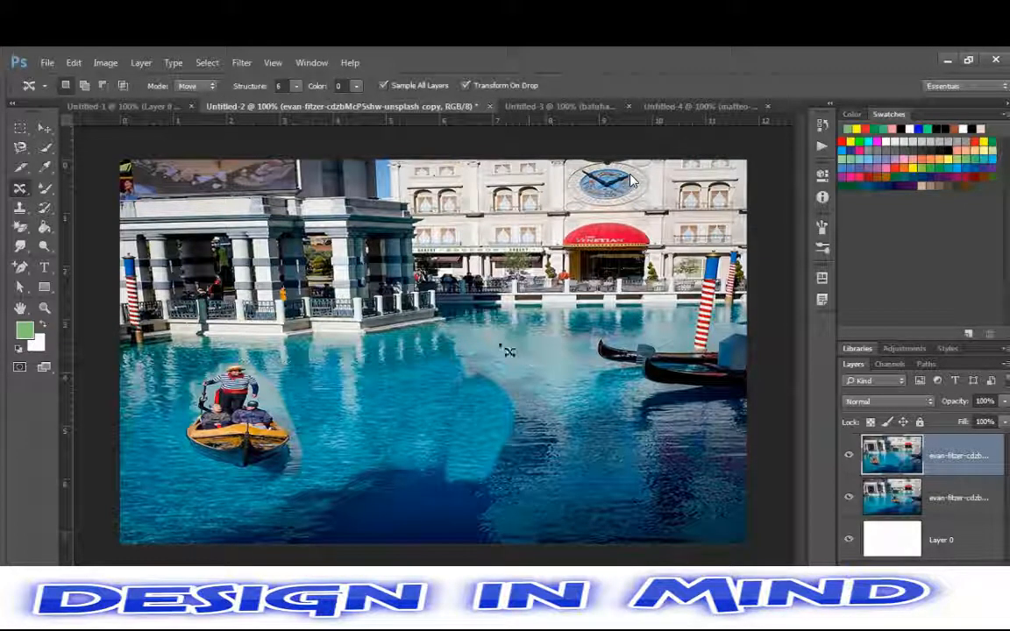
mouse_move(489, 361)
left_mouse_down()
mouse_move(514, 339)
mouse_move(485, 347)
mouse_move(493, 350)
mouse_move(480, 392)
mouse_move(482, 360)
left_mouse_up()
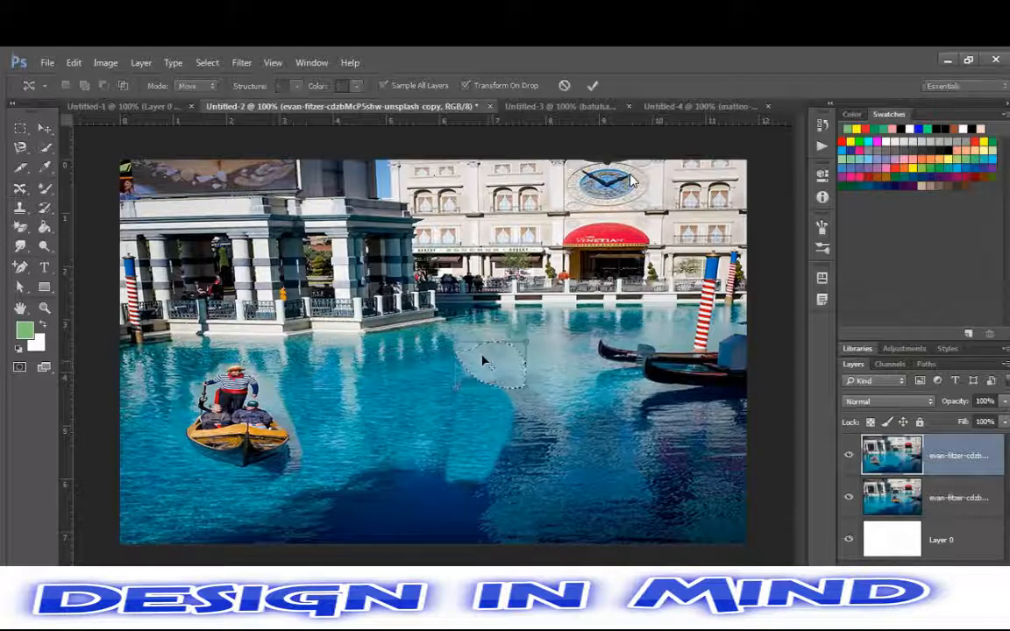
key("Return")
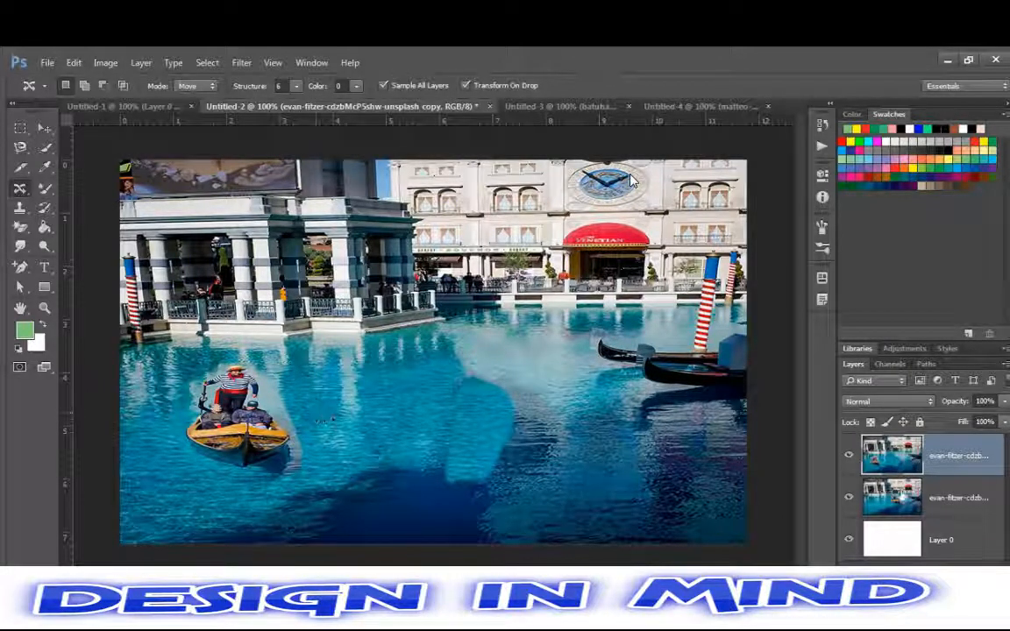
Place the edited gondola layer below the white Layer 0 and duplicate the original photo layer on top
left_click(878, 493)
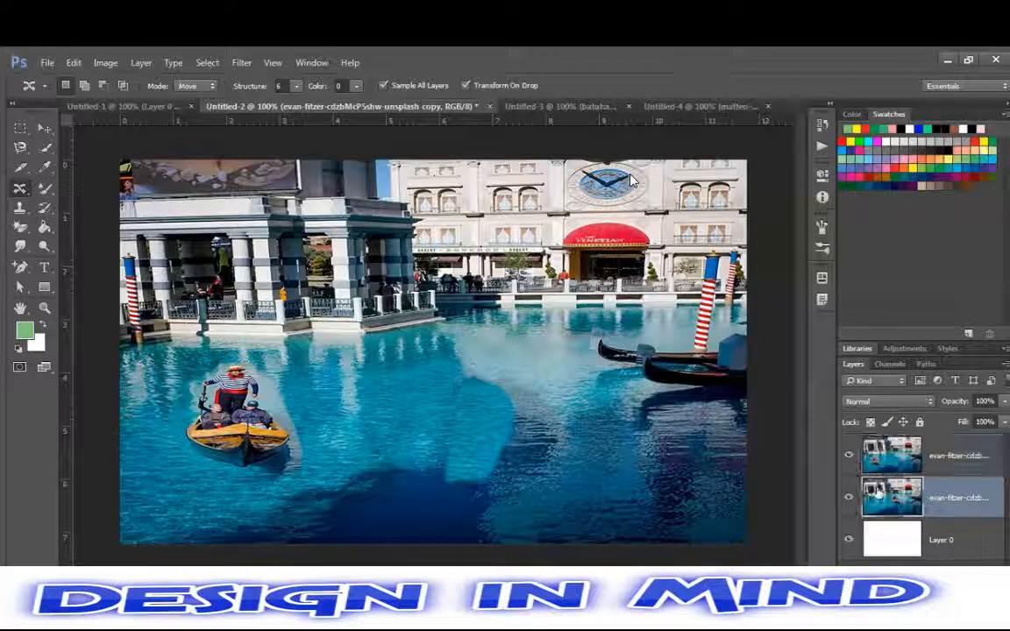
left_click_drag(877, 493, 866, 544)
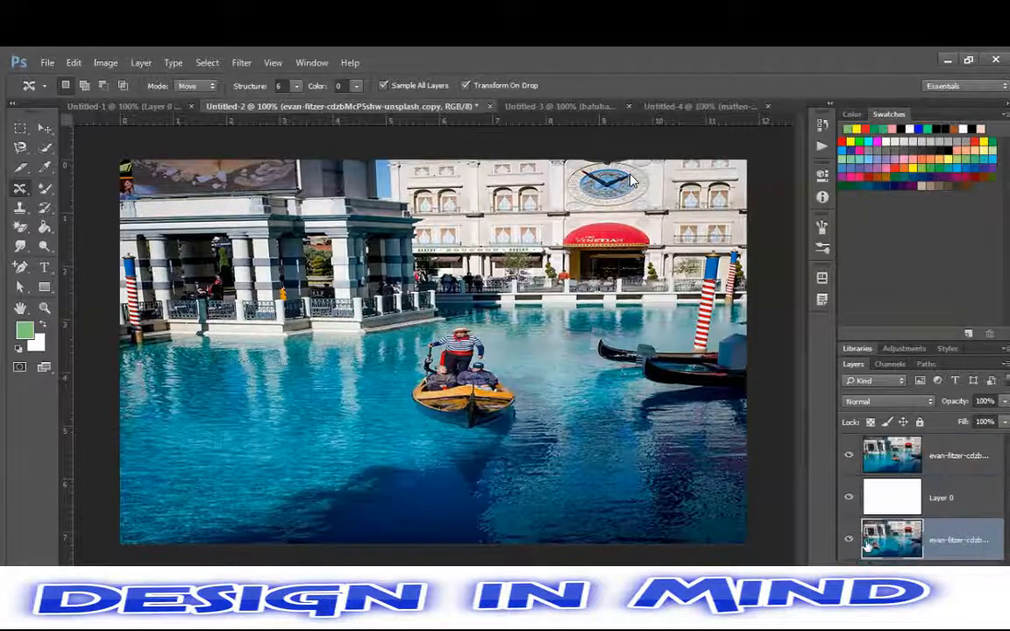
left_click(899, 454)
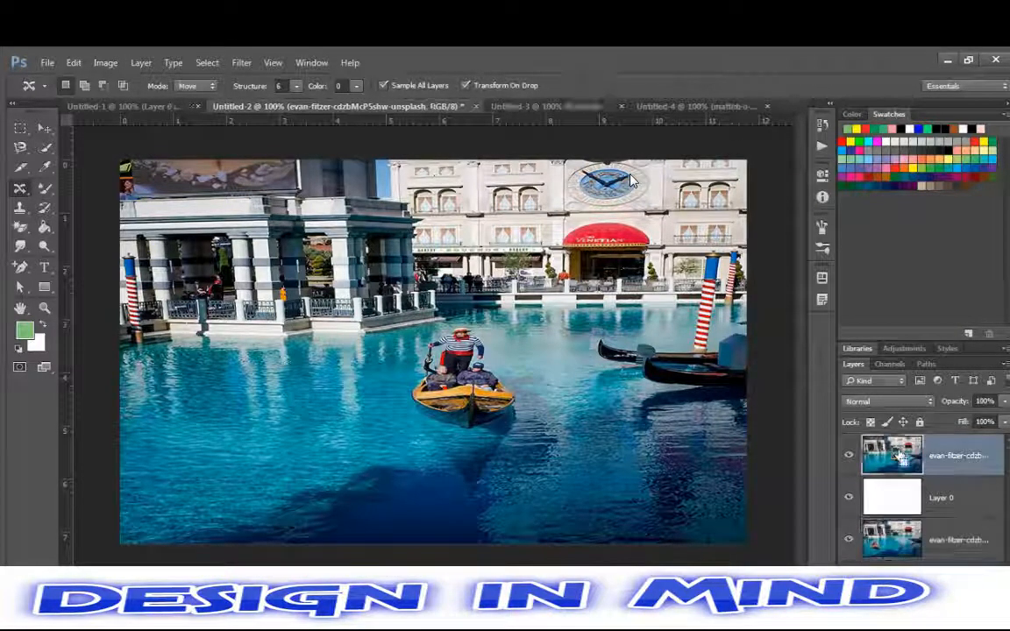
key("ctrl+j")
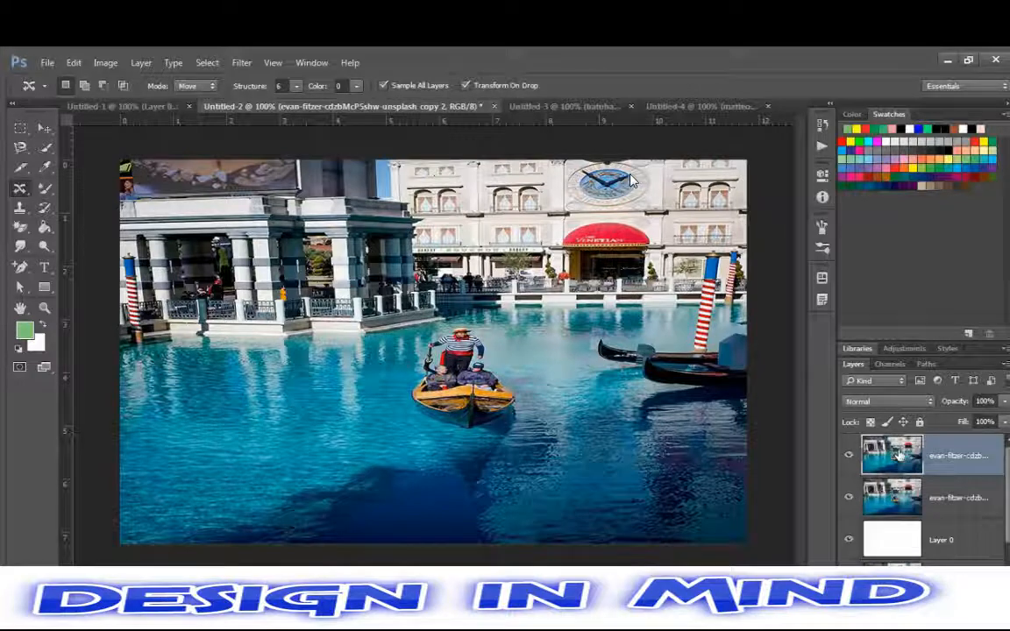
Select the gondola and its passengers with the Quick Selection tool, subtracting the surrounding water from the selection
left_click(43, 148)
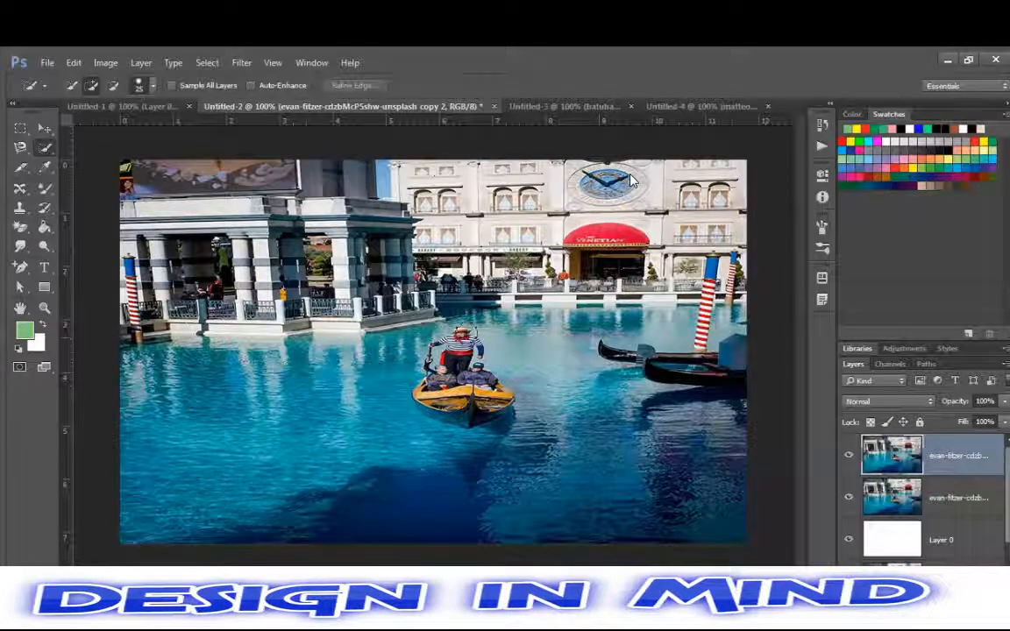
left_click_drag(464, 333, 477, 409)
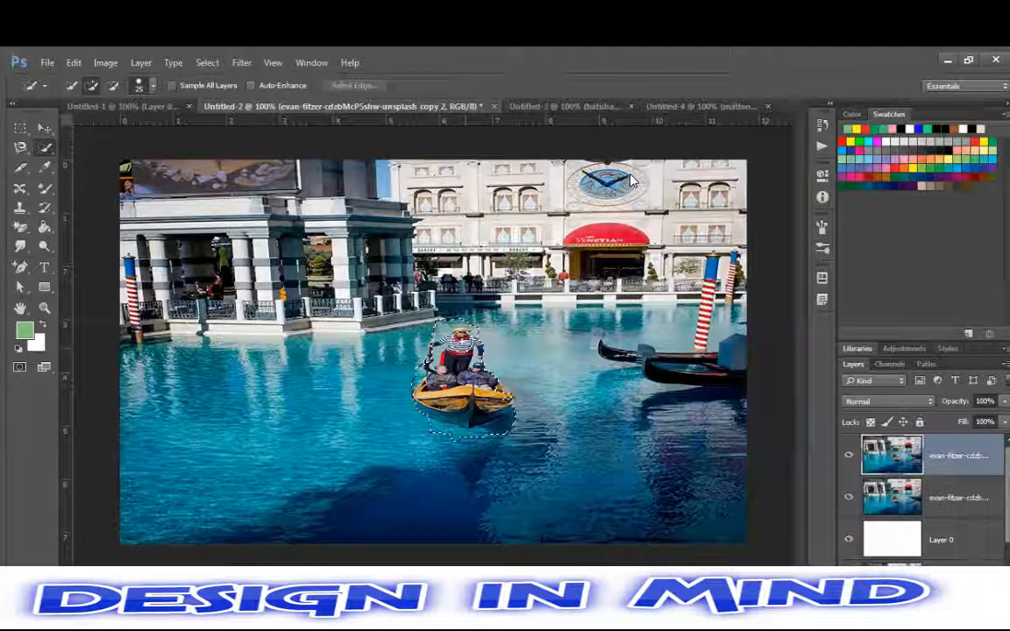
key("alt")
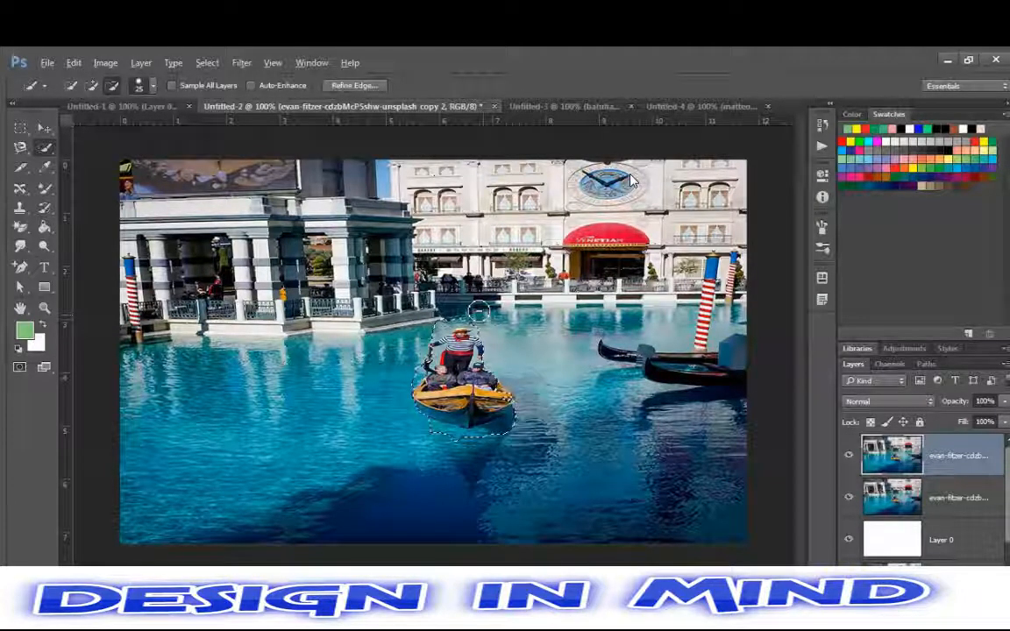
left_click(479, 312, "alt")
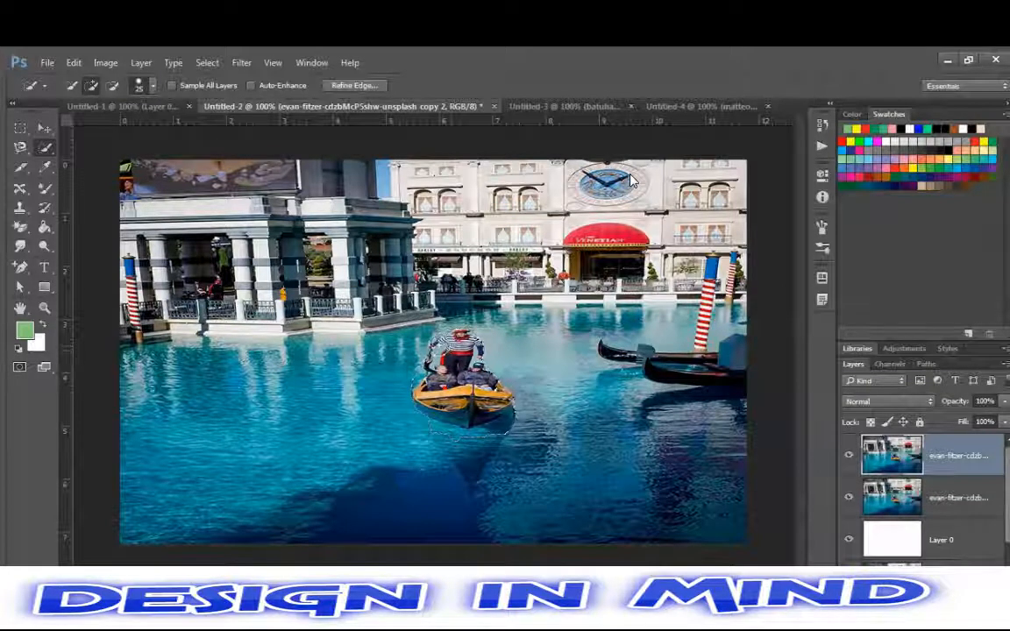
left_click(518, 423, "alt")
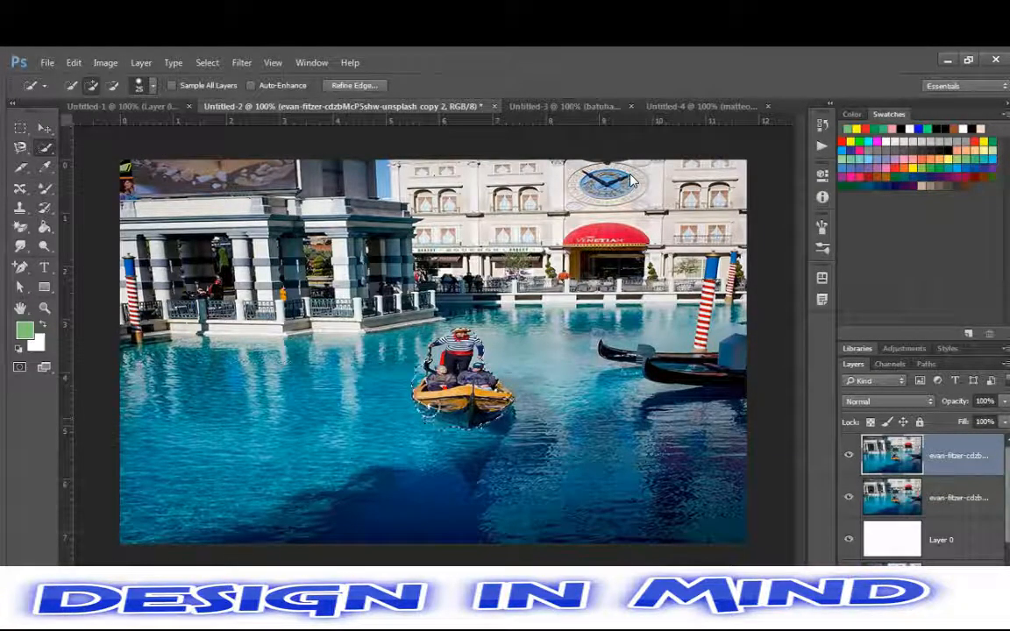
left_click(449, 442, "alt")
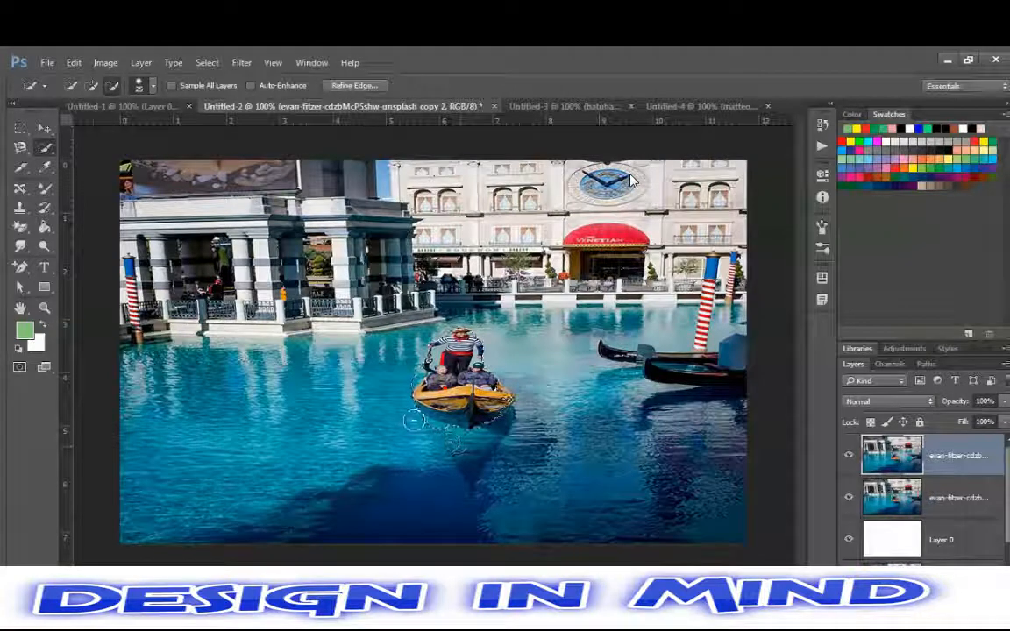
left_click_drag(419, 426, 472, 439)
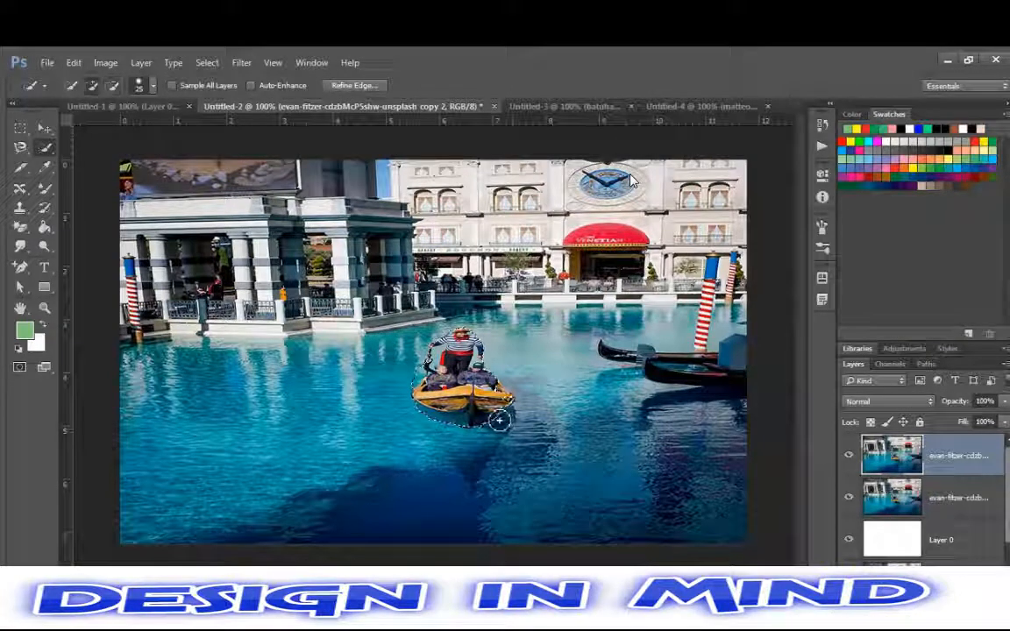
Relocate the tightly selected gondola to the left part of the canal with Content-Aware Move
key("j")
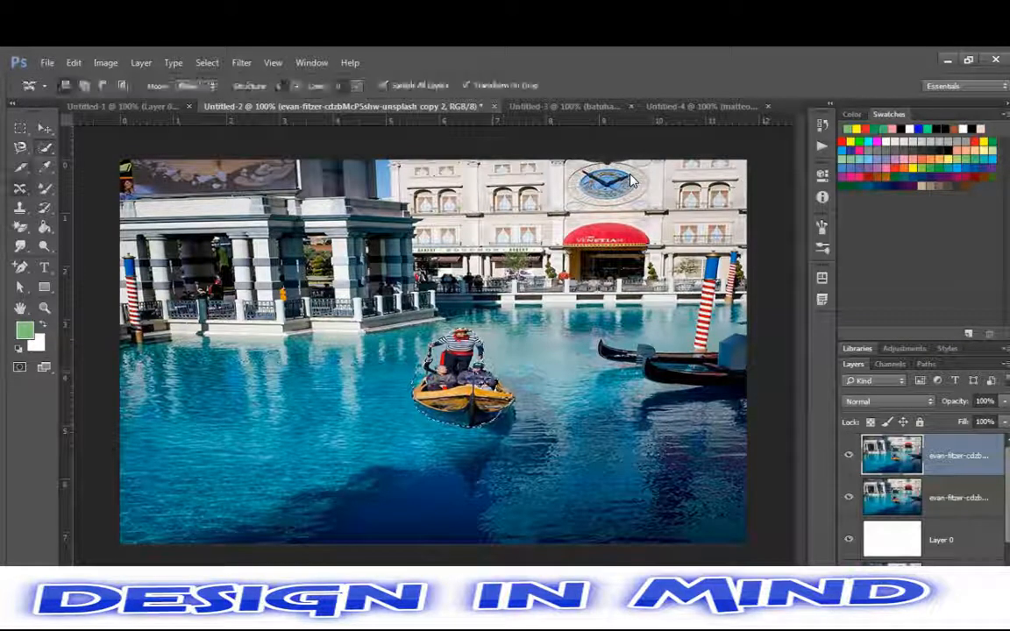
left_click_drag(463, 386, 223, 412)
key("Return")
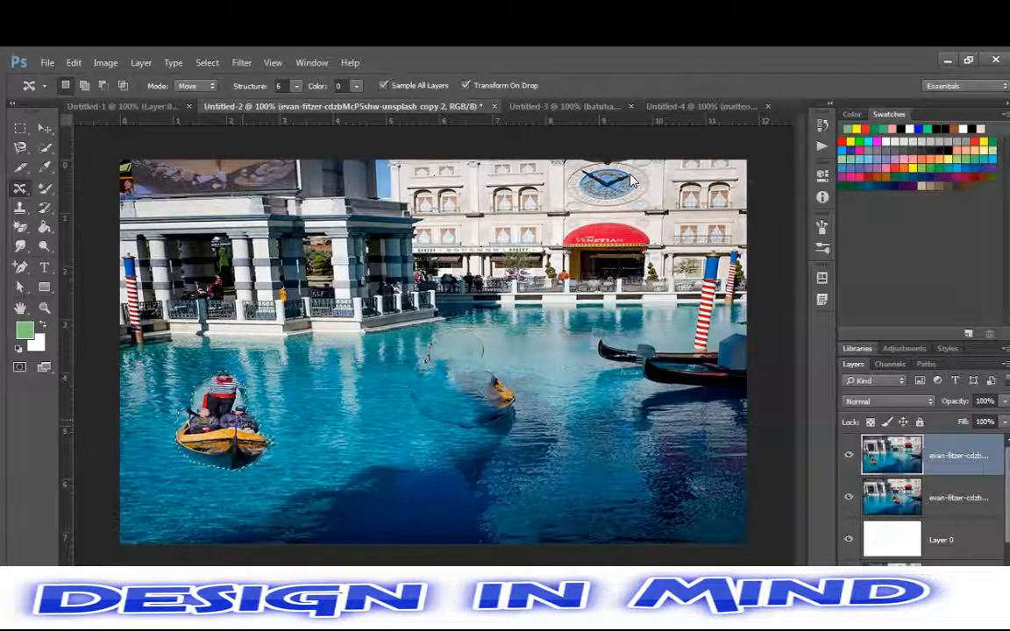
Move the white Layer 0 beneath all the gondola photo layers and make the topmost photo layer active
scroll(891, 534, "down", 2)
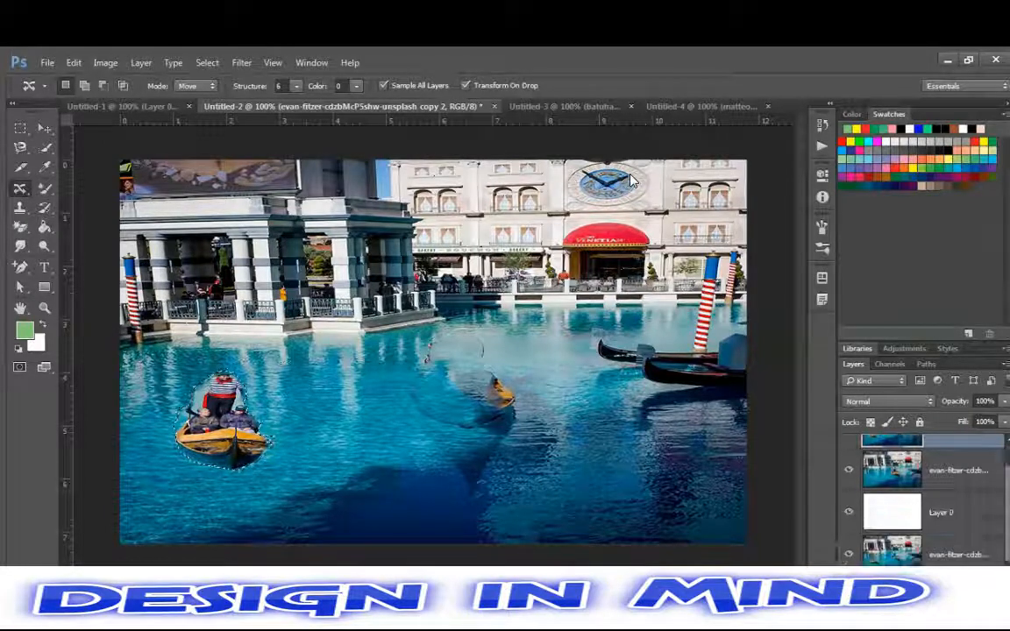
left_click_drag(888, 514, 894, 565)
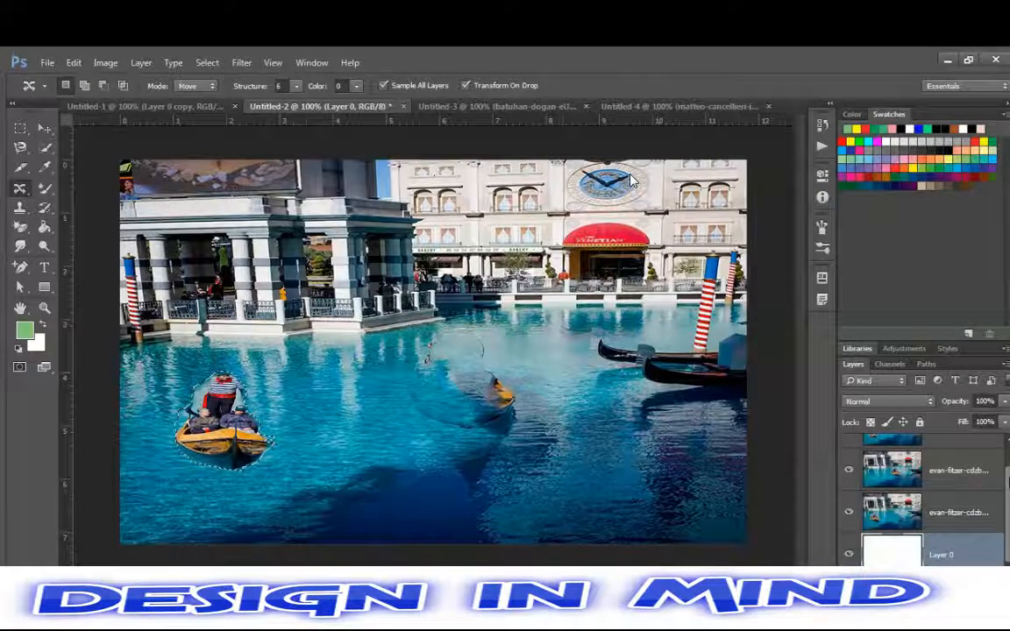
scroll(924, 500, "up", 1)
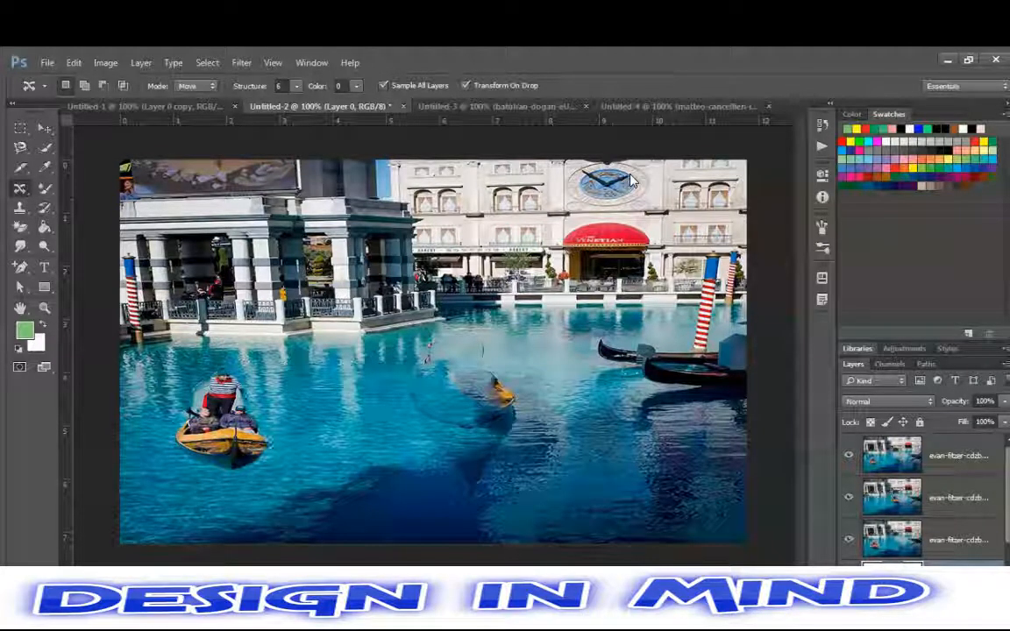
key("ctrl+z")
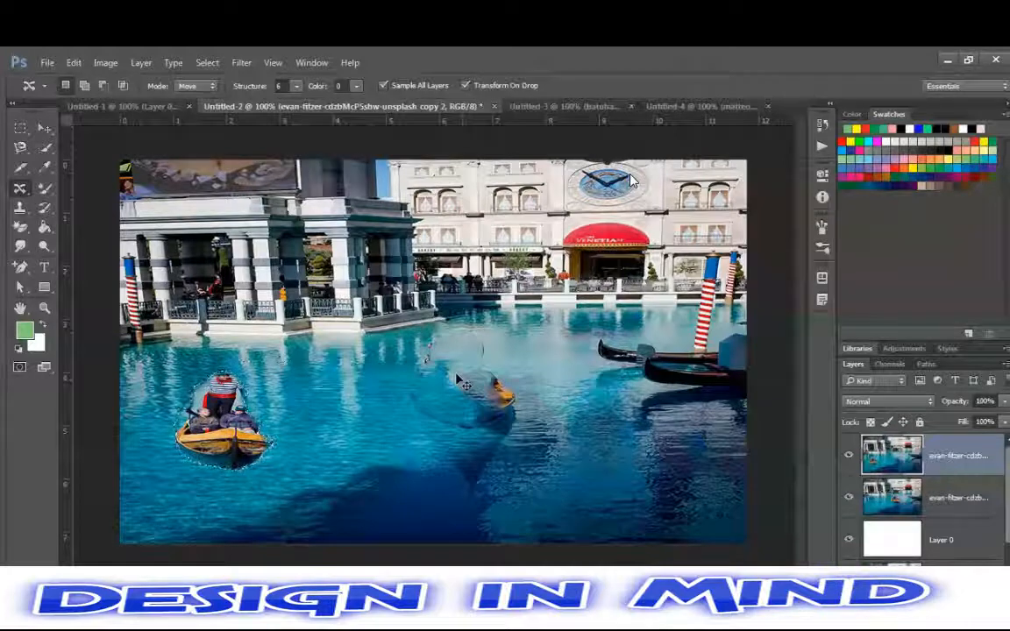
key("ctrl+z")
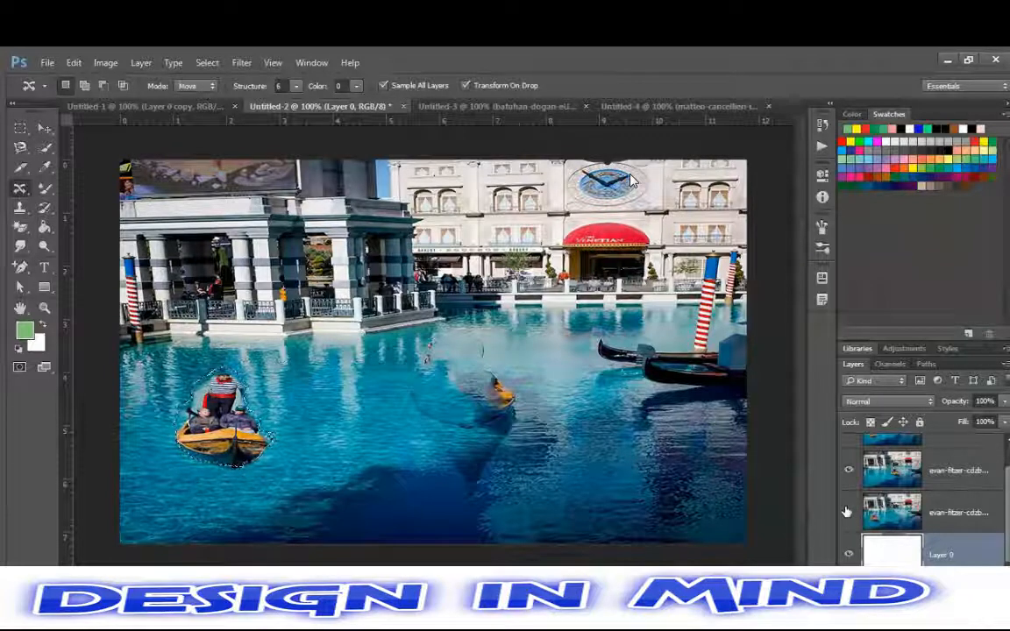
left_click(879, 471)
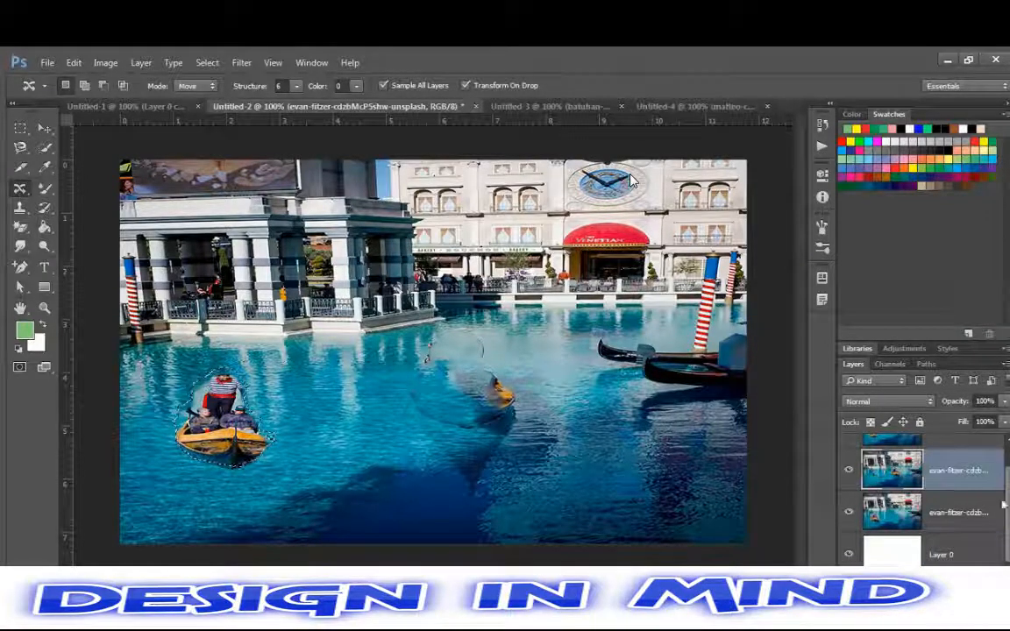
left_click_drag(1007, 502, 1006, 482)
left_click(933, 459)
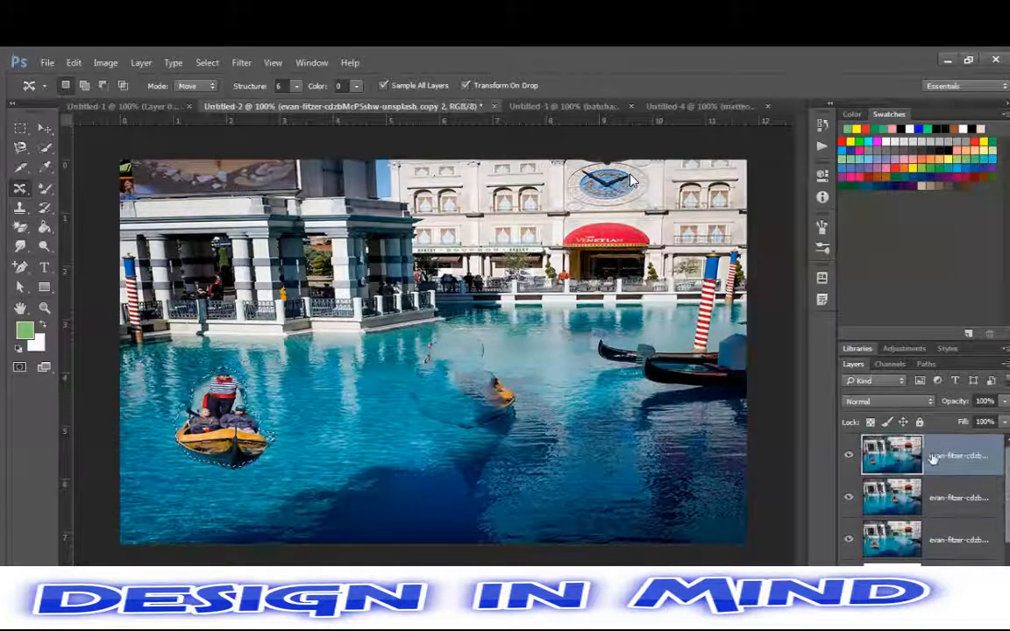
Toggle the topmost layer's visibility to compare the tightly selected gondola move with the unedited photo beneath
left_click(847, 456)
left_click(847, 456)
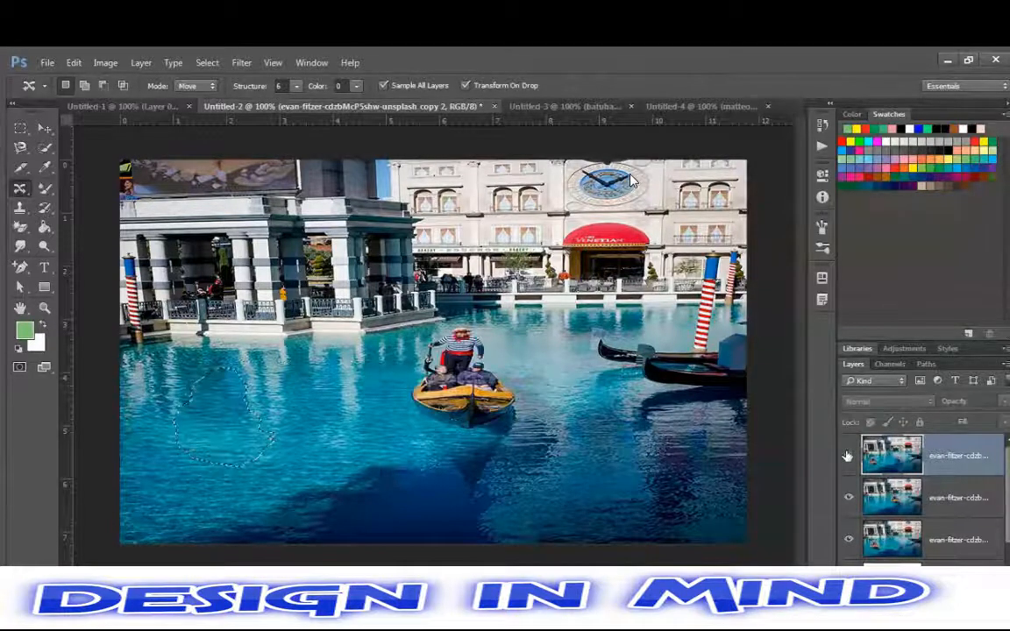
left_click(847, 455)
left_click(846, 456)
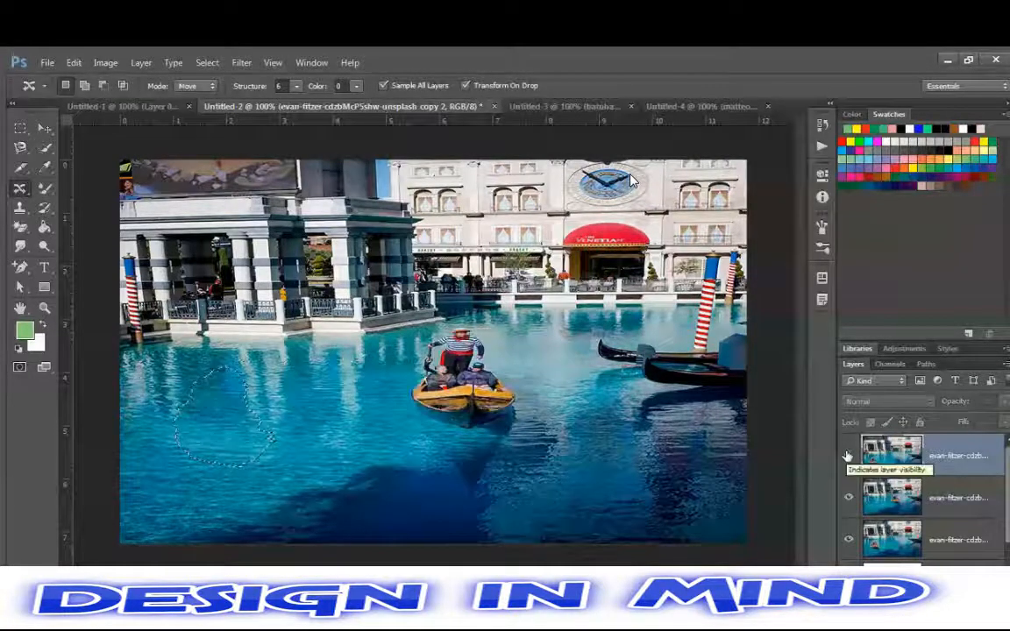
left_click(848, 457)
left_click(847, 456)
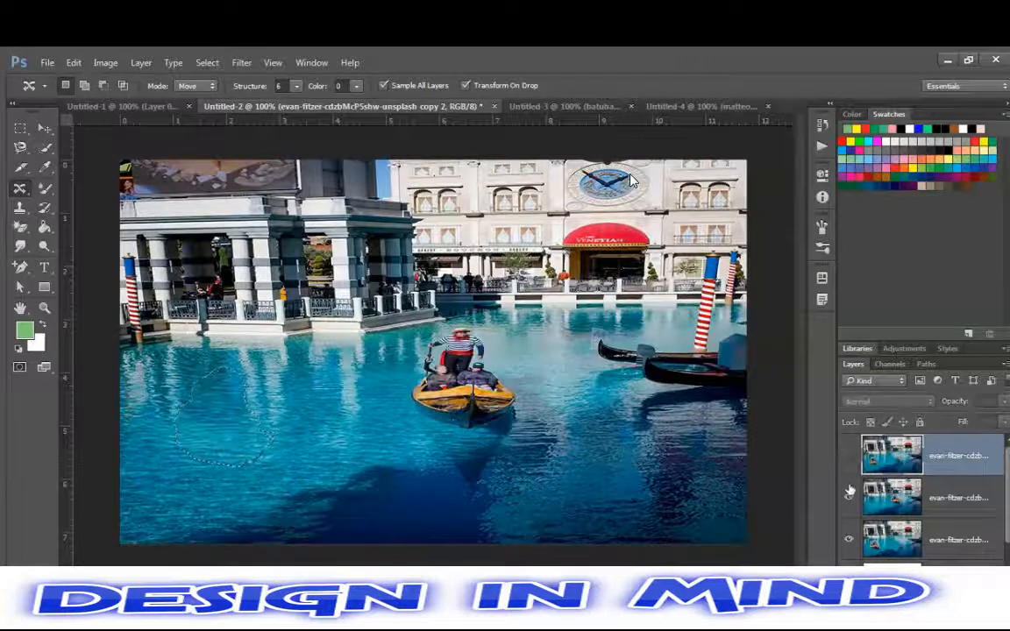
Toggle the visibility of the gondola photo layers to compare the tight and loose moves with the unedited photo
left_click(848, 495)
left_click(847, 493)
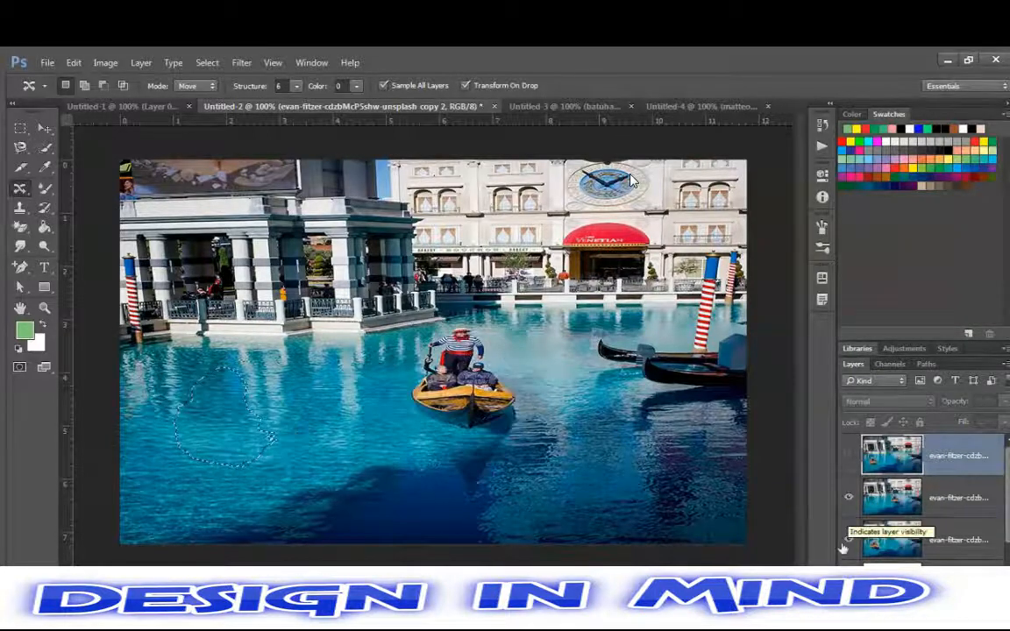
left_click(843, 497)
left_click(847, 539)
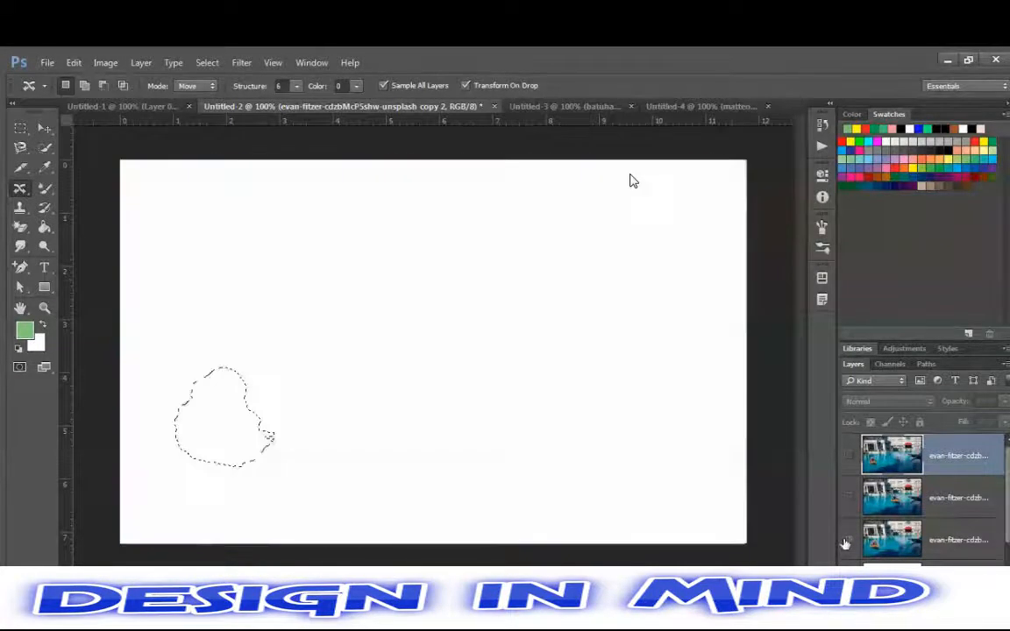
left_click(847, 540)
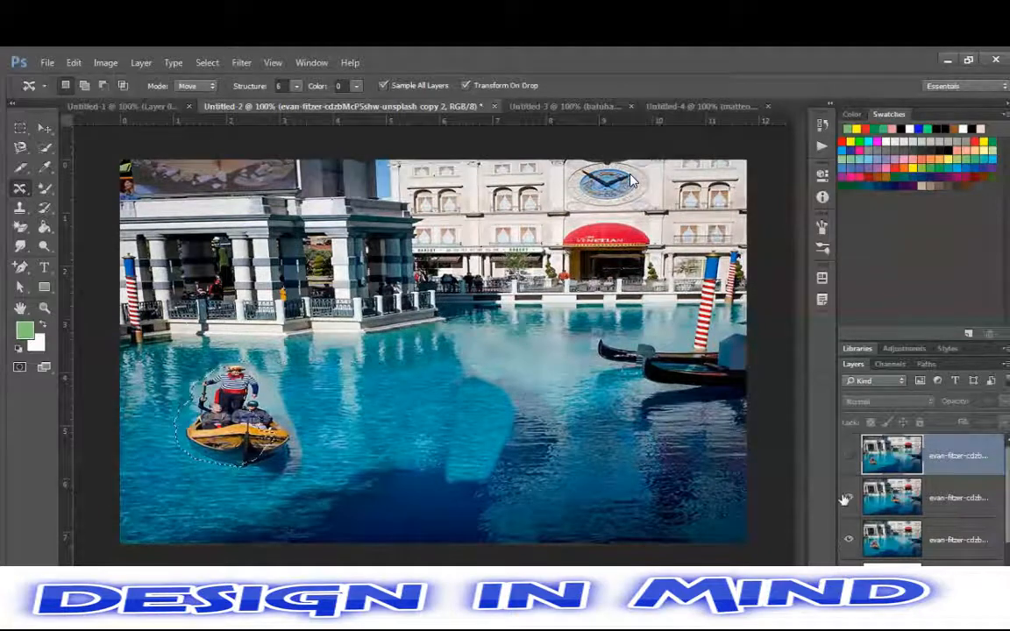
left_click(847, 495)
left_click_drag(893, 494, 885, 549)
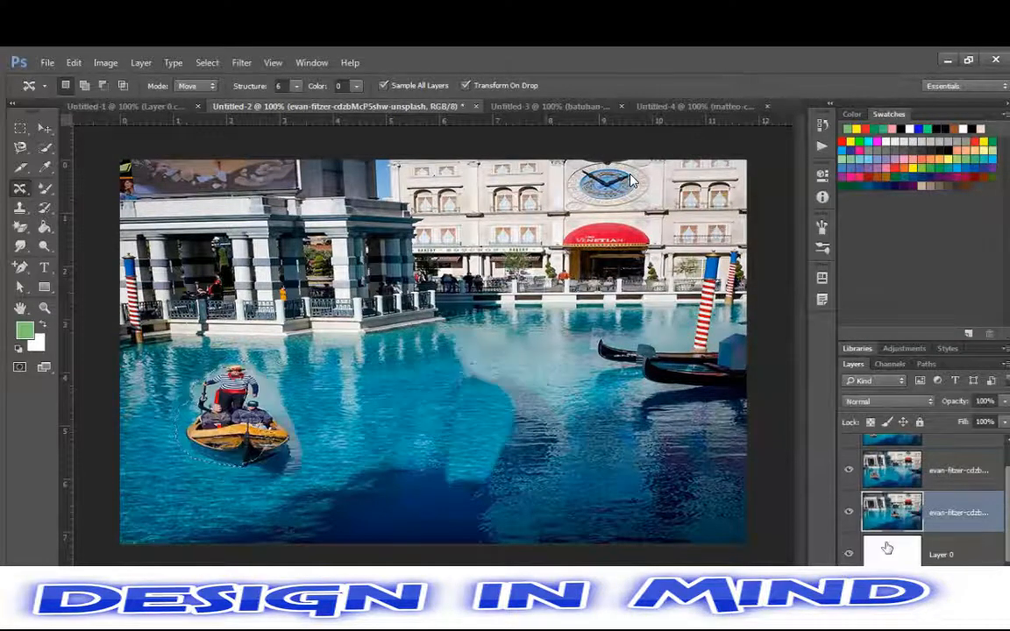
left_click(892, 470)
left_click(895, 436)
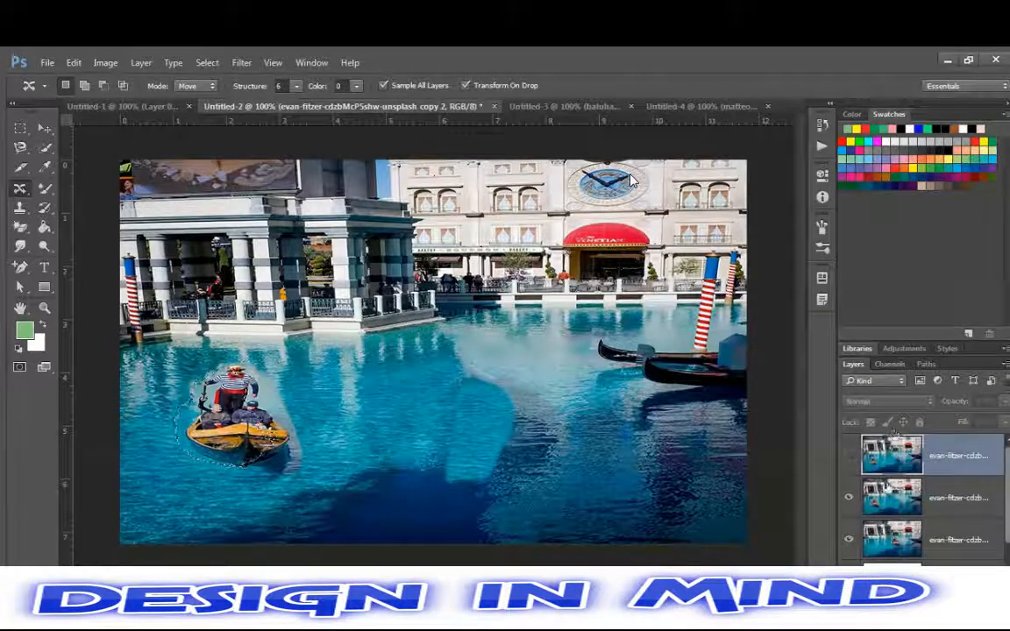
left_click(885, 499)
left_click(846, 499)
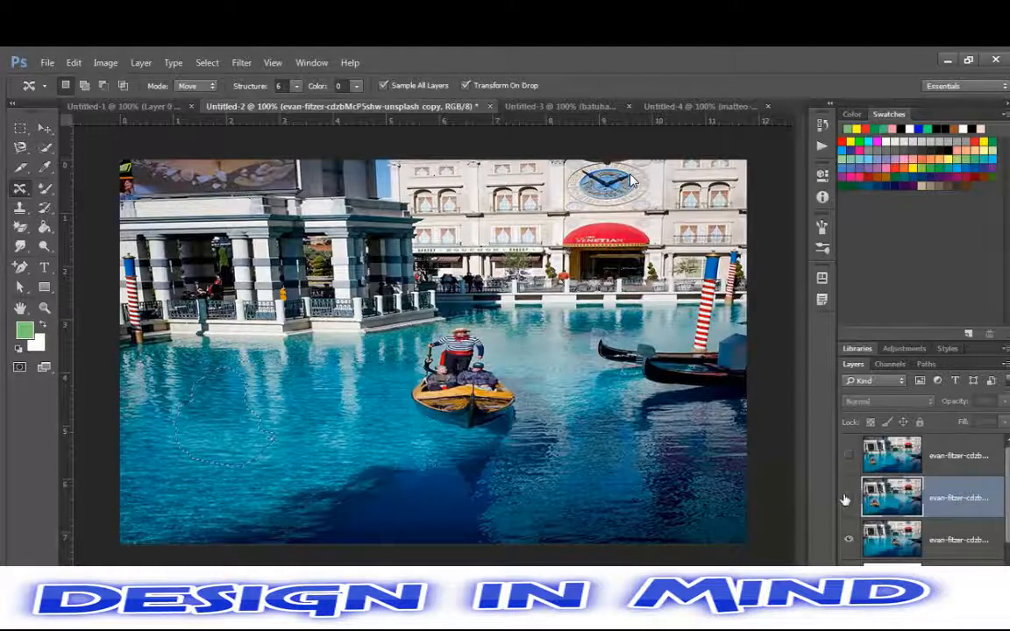
Clear the selection and duplicate the whole unedited gondola photo layer
left_click(848, 539)
left_click(848, 539)
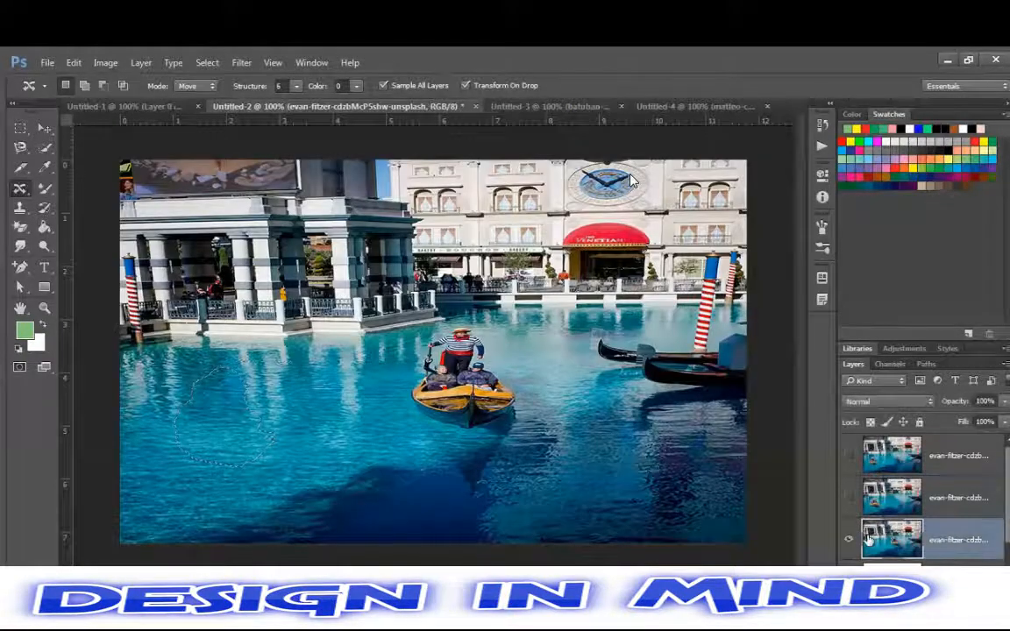
key("ctrl+j")
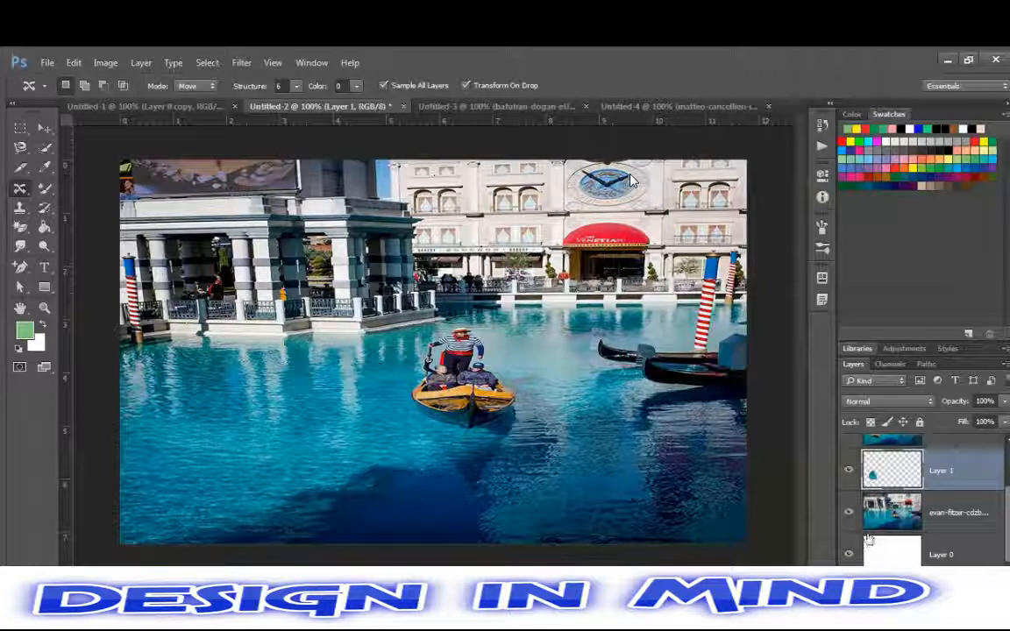
key("ctrl+z")
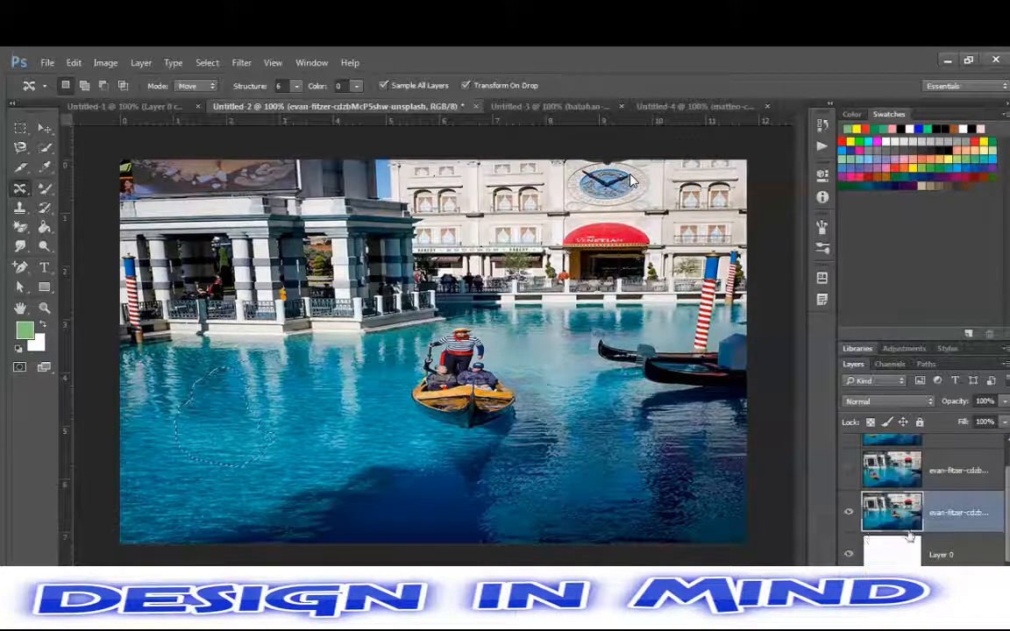
key("ctrl+d")
left_click(899, 469)
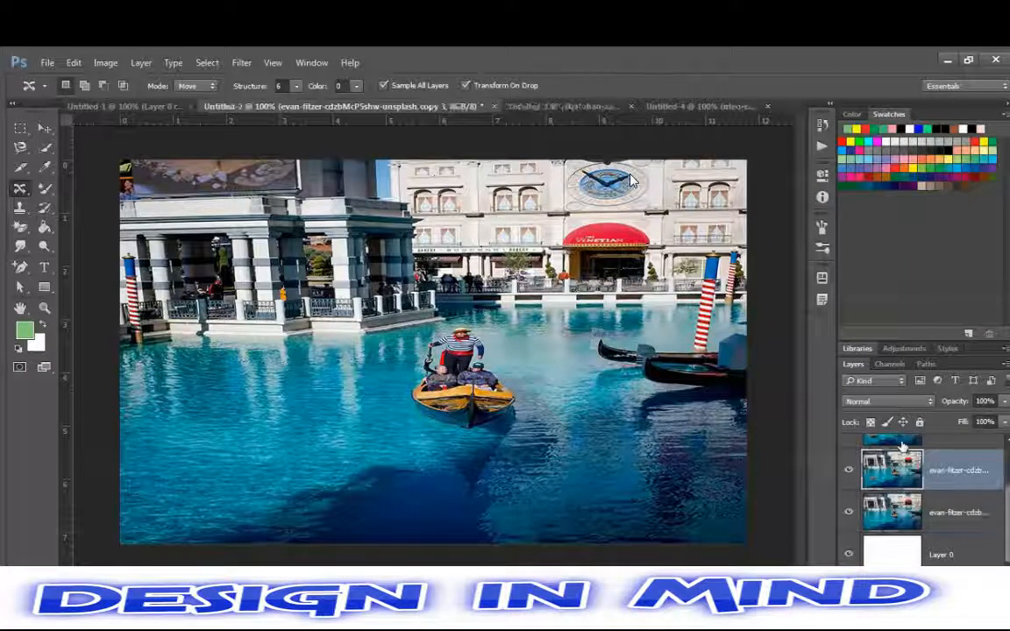
left_click(839, 469)
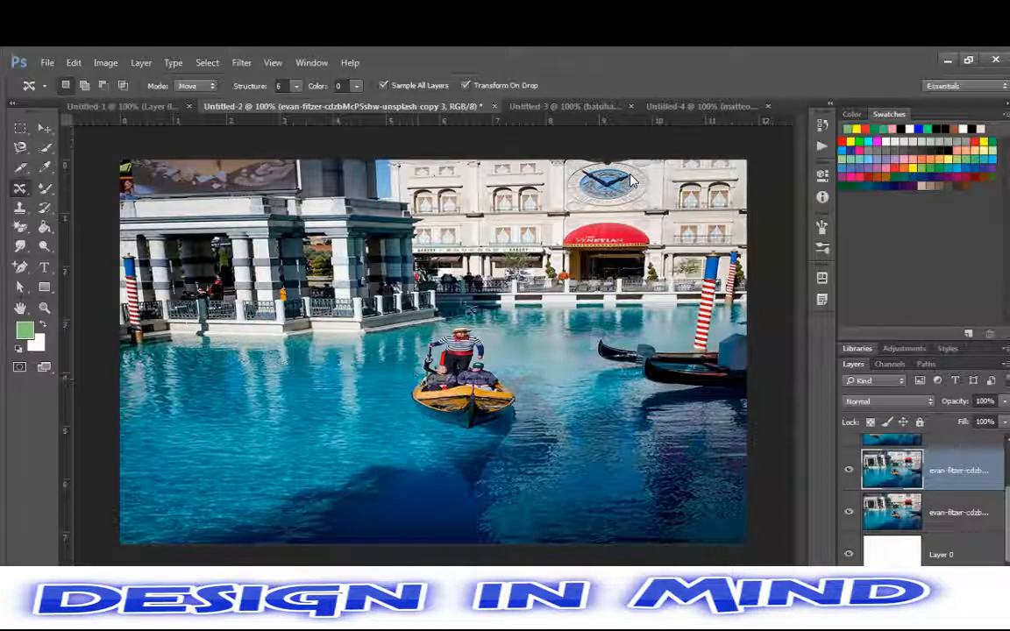
Set the Content-Aware Move tool's mode to Extend and draw a loose selection around the gondola and its passengers
left_click(193, 85)
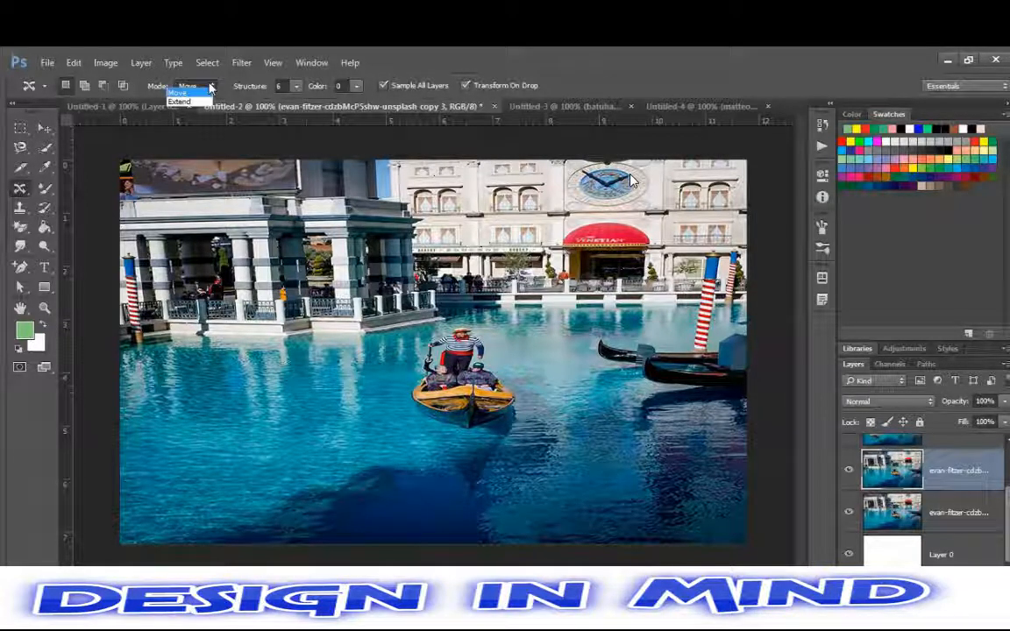
left_click(195, 101)
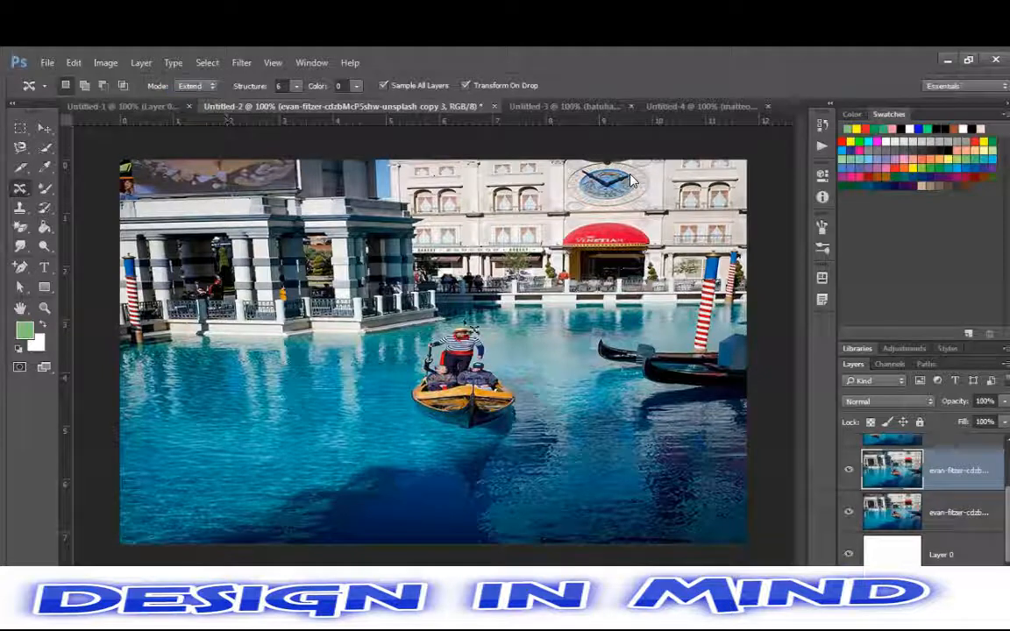
mouse_move(483, 332)
left_mouse_down()
mouse_move(516, 370)
mouse_move(517, 395)
mouse_move(496, 429)
mouse_move(439, 396)
mouse_move(393, 403)
mouse_move(398, 369)
mouse_move(419, 342)
mouse_move(442, 323)
mouse_move(478, 329)
left_mouse_up()
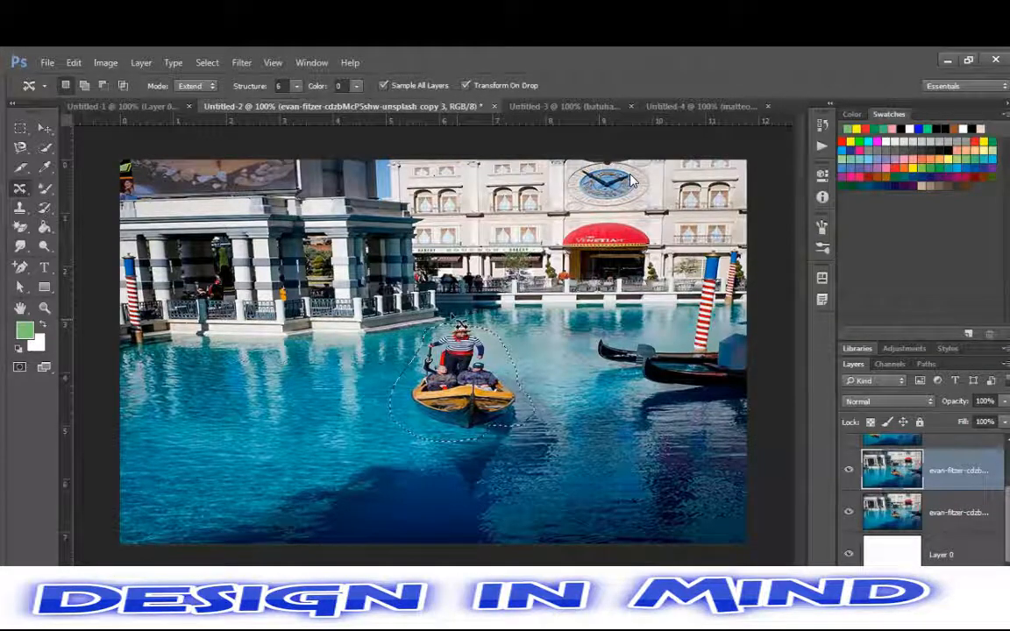
Try extending the loosely selected gondola into the left part of the canal, and undo the copy back to the original selection
mouse_move(457, 370)
left_mouse_down()
mouse_move(348, 364)
mouse_move(205, 412)
left_mouse_up()
key("Return")
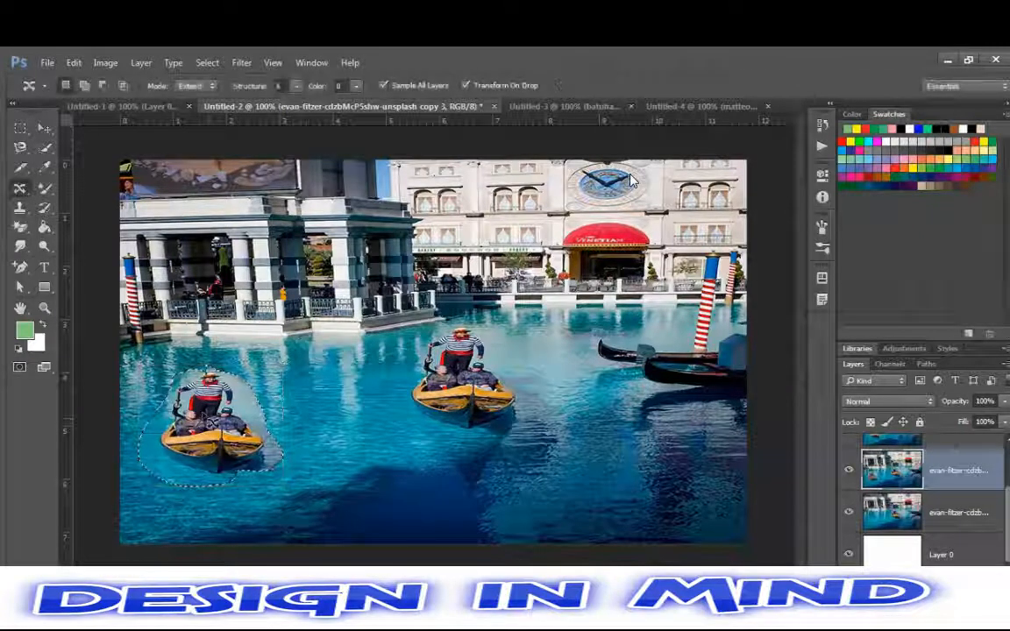
key("ctrl+d")
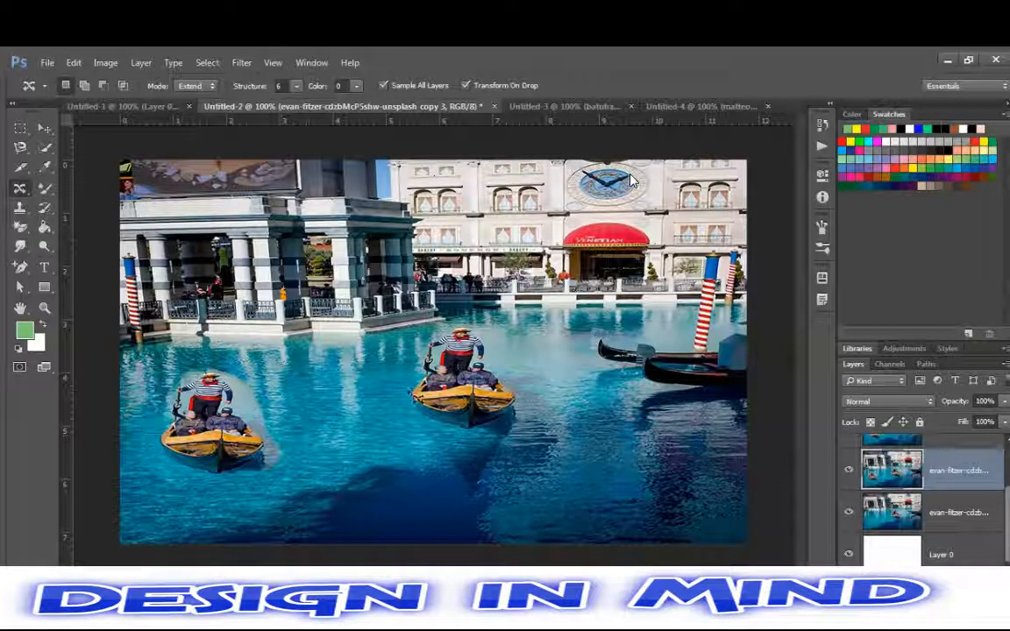
key("ctrl+alt+z")
key("ctrl+alt+z")
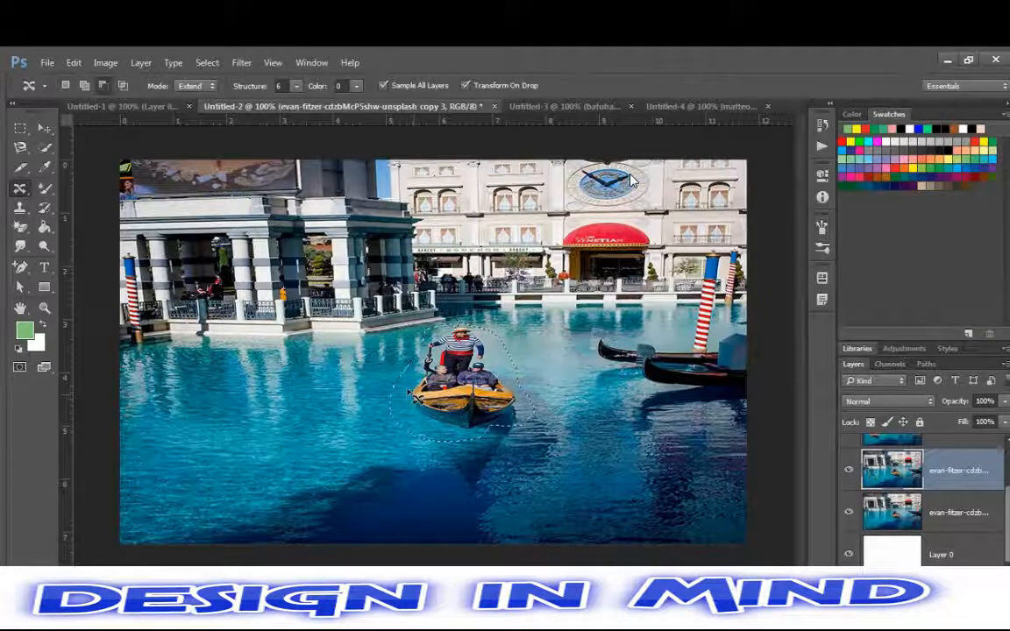
Try extending the selected gondola slightly upward so it overlaps the original, and undo the result
left_click_drag(463, 369, 467, 328)
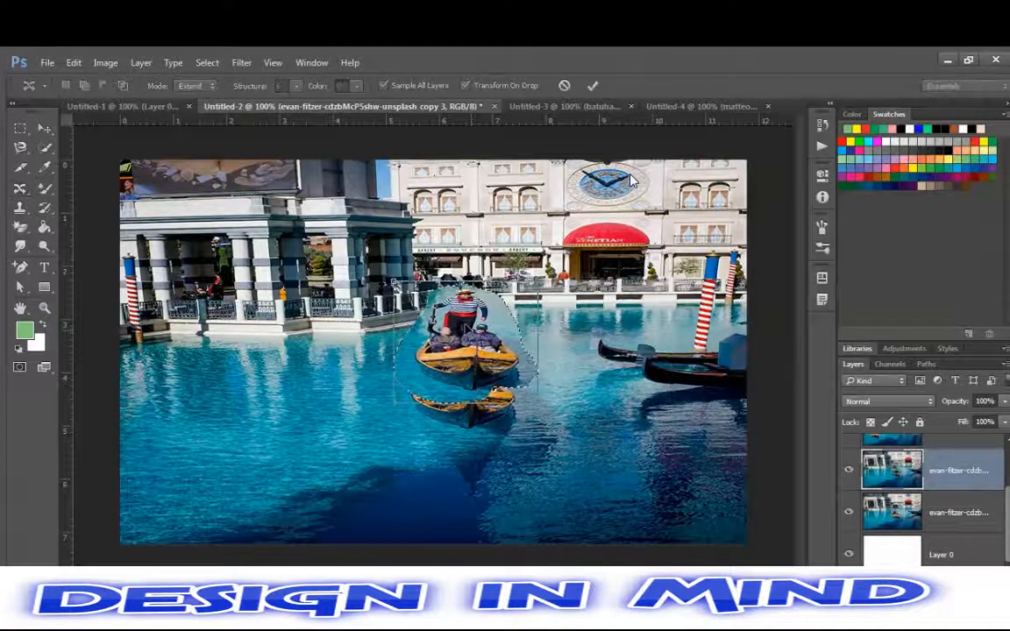
key("Return")
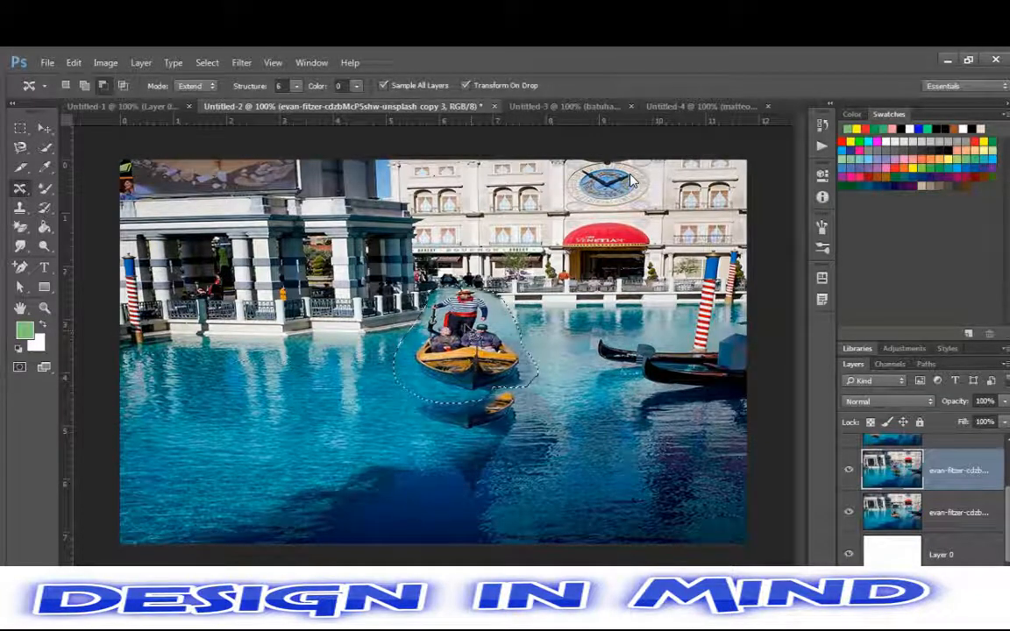
key("ctrl+z")
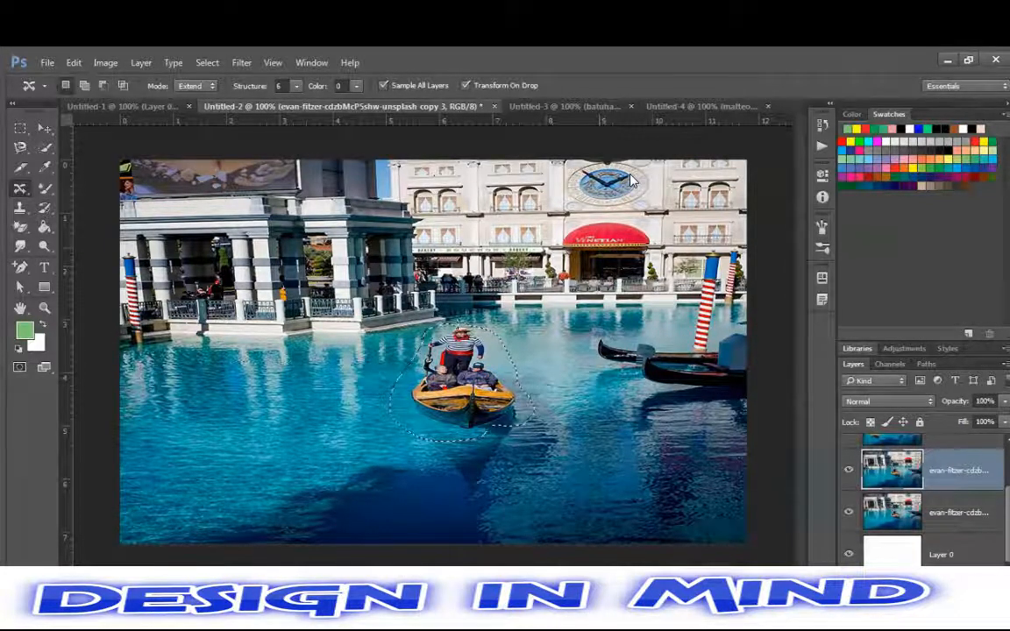
key("ctrl+d")
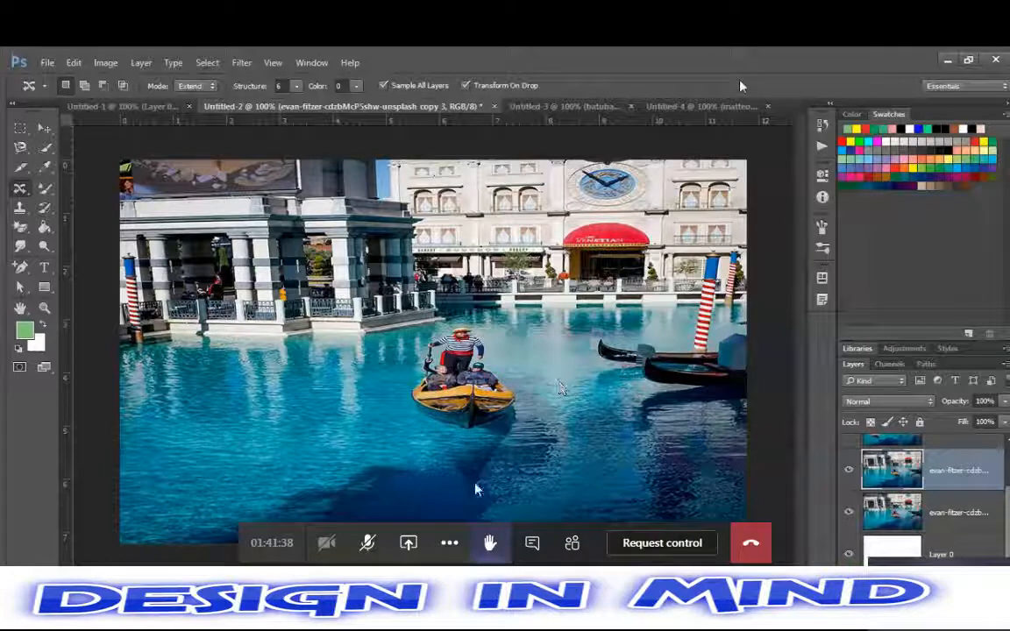
Check the meeting chat for messages and close it again
left_click(534, 544)
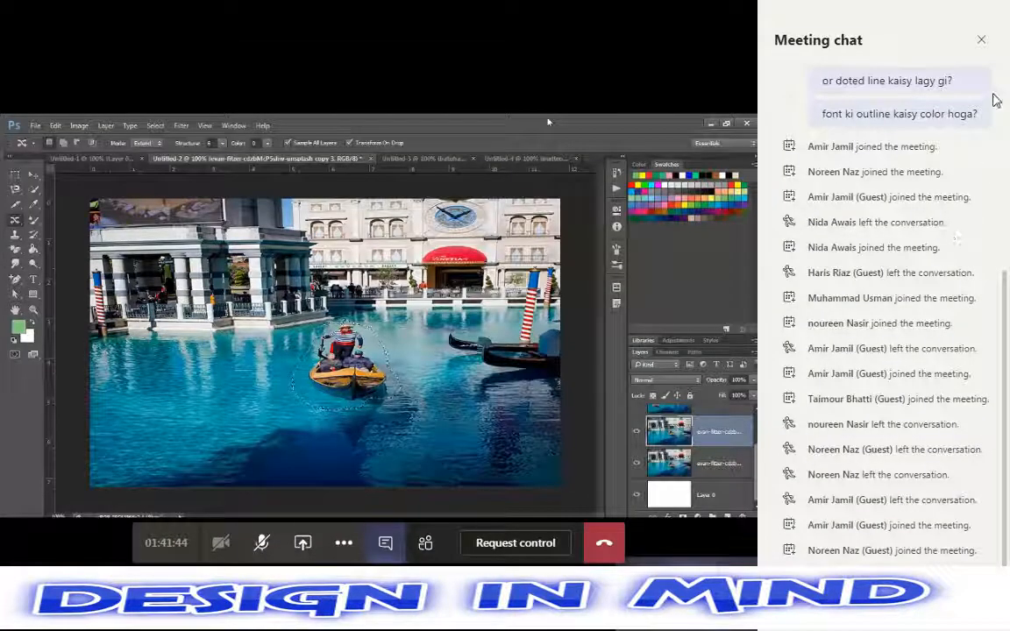
left_click(981, 41)
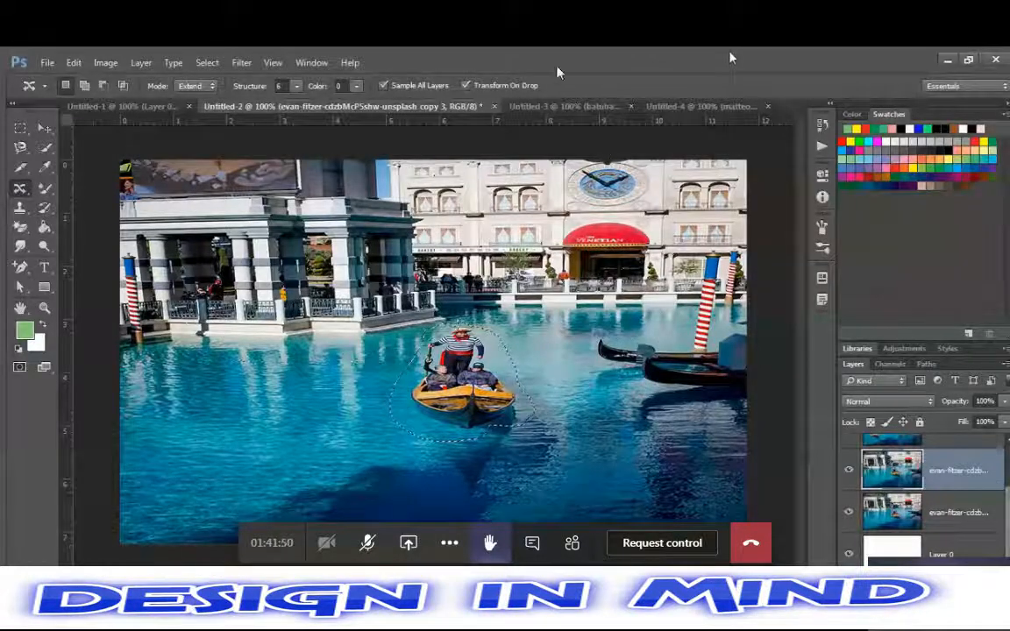
Place the portrait of the red-haired woman in the blank Untitled-5 document, stretching its width to 11.19% toward the right
mouse_move(501, 10)
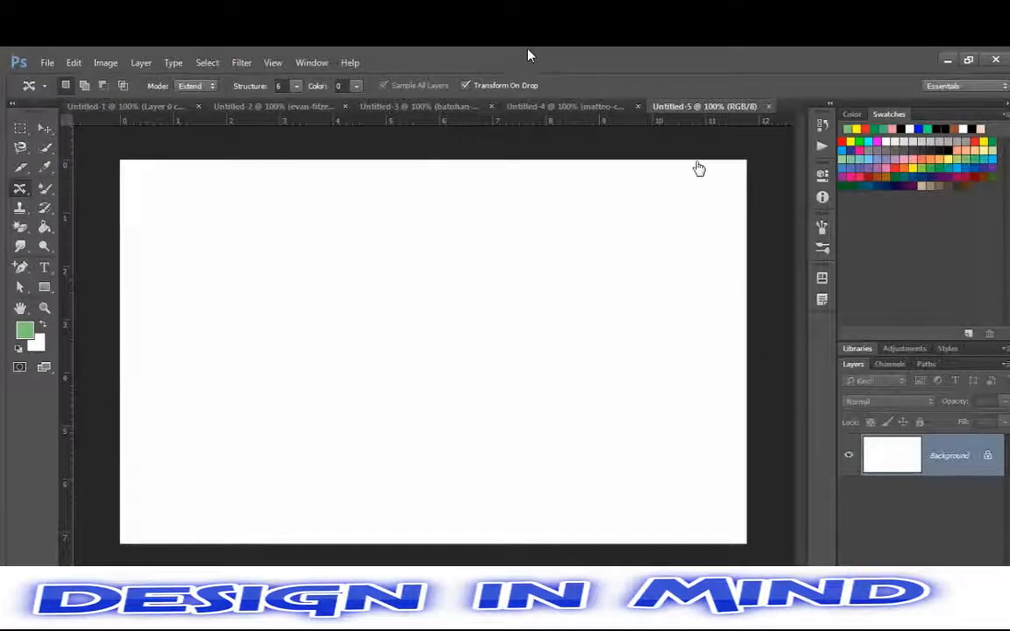
left_click_drag(699, 168, 274, 465)
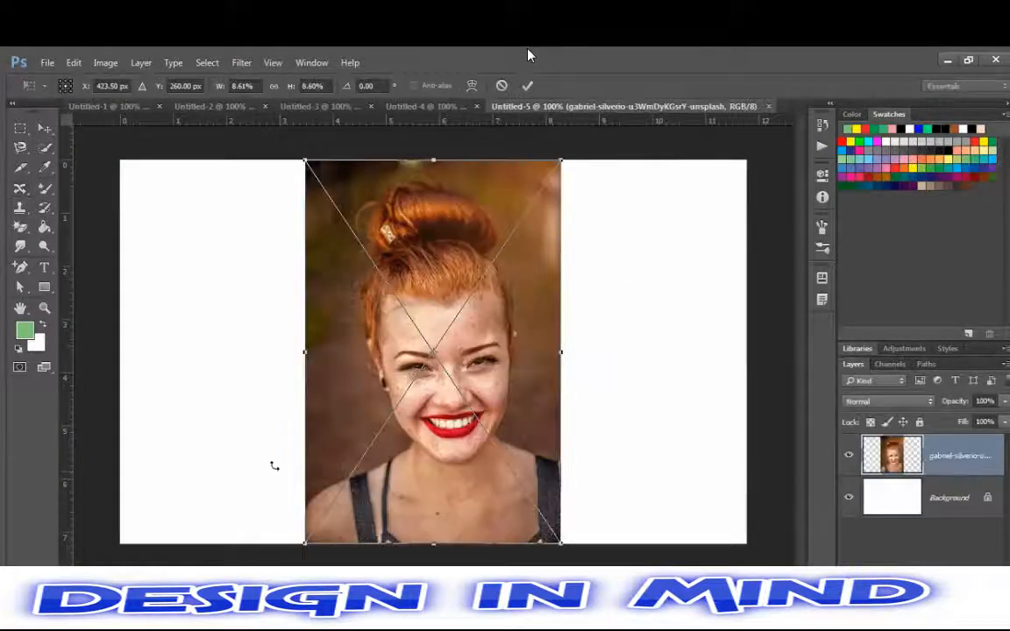
left_click_drag(561, 352, 608, 353)
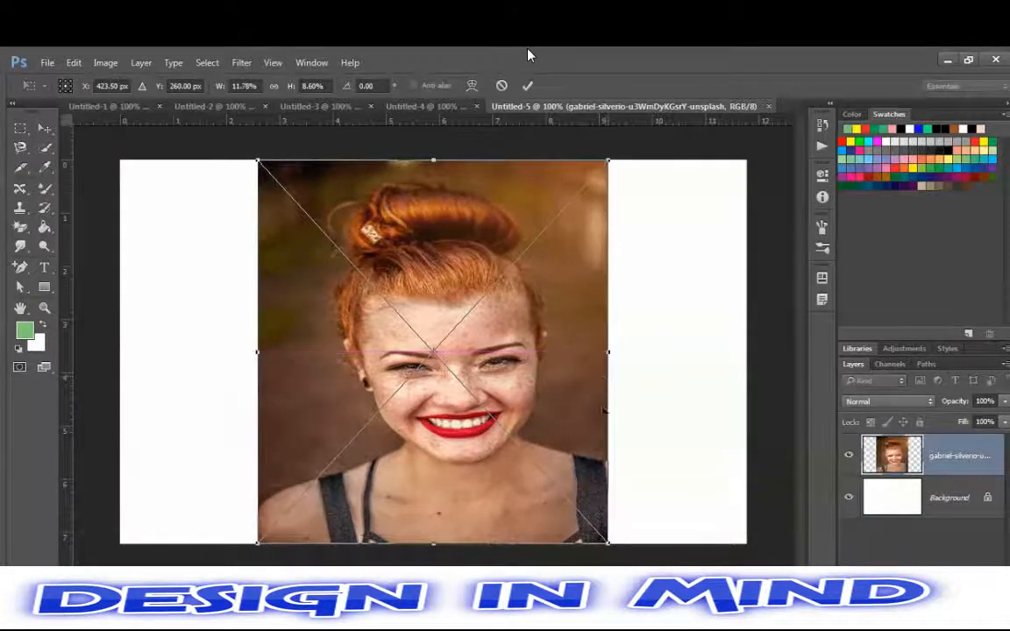
key("ctrl+z")
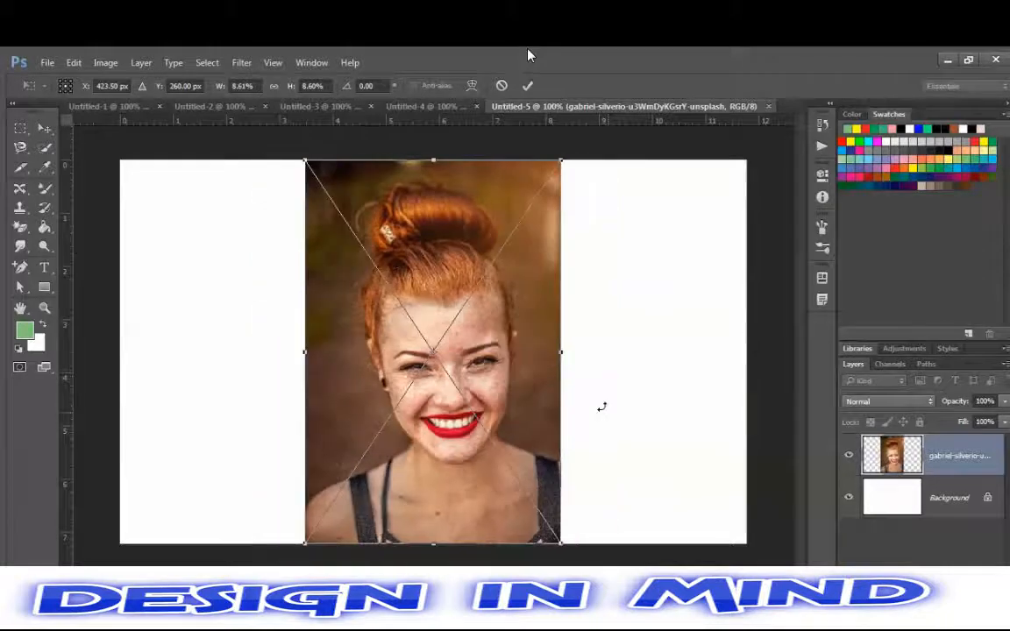
left_click_drag(552, 348, 637, 373)
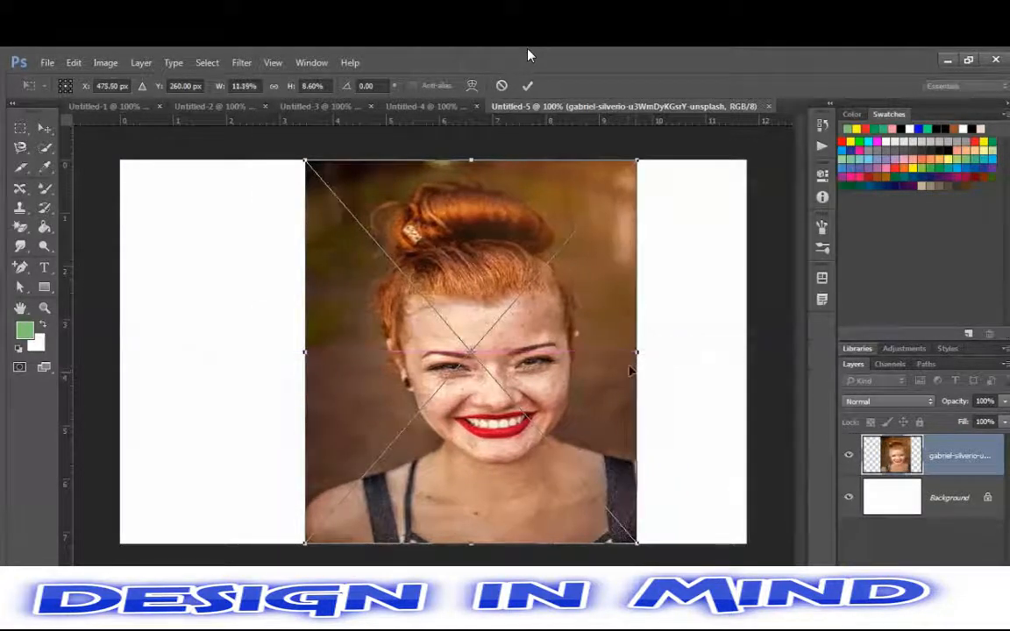
key("Return")
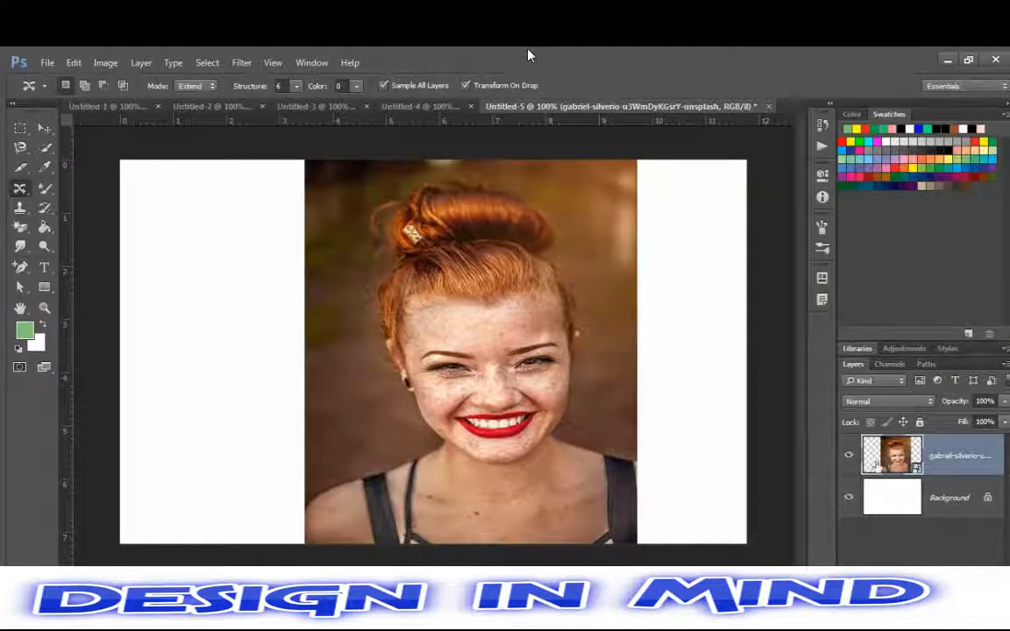
Open the portrait smart object's contents and start converting its locked Background into a regular layer
double_click(877, 466)
double_click(879, 467)
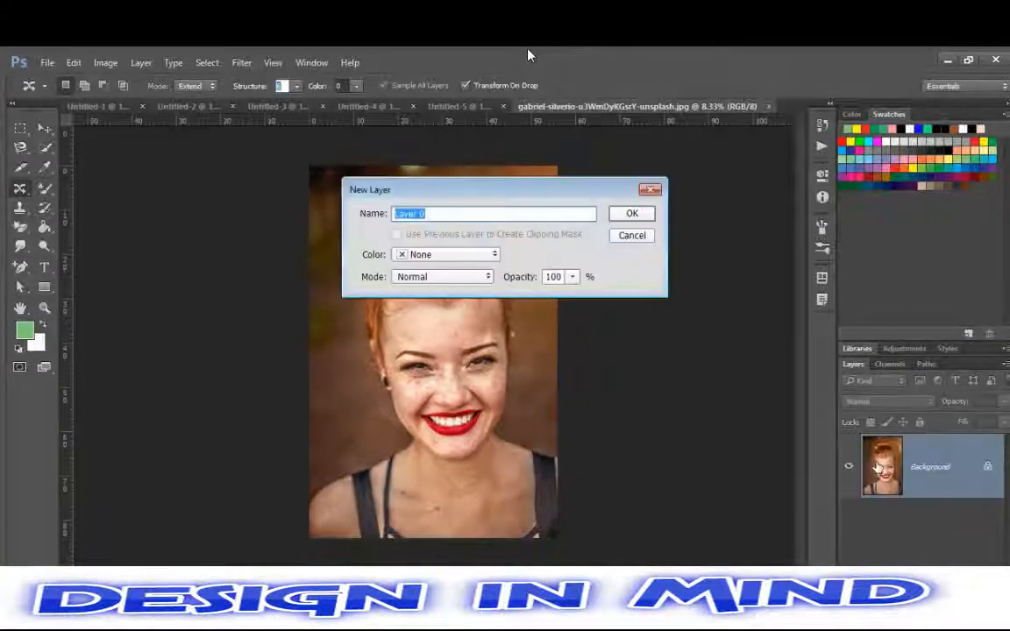
Convert the locked Background into Layer 0 and duplicate it as a new layer above
key("Return")
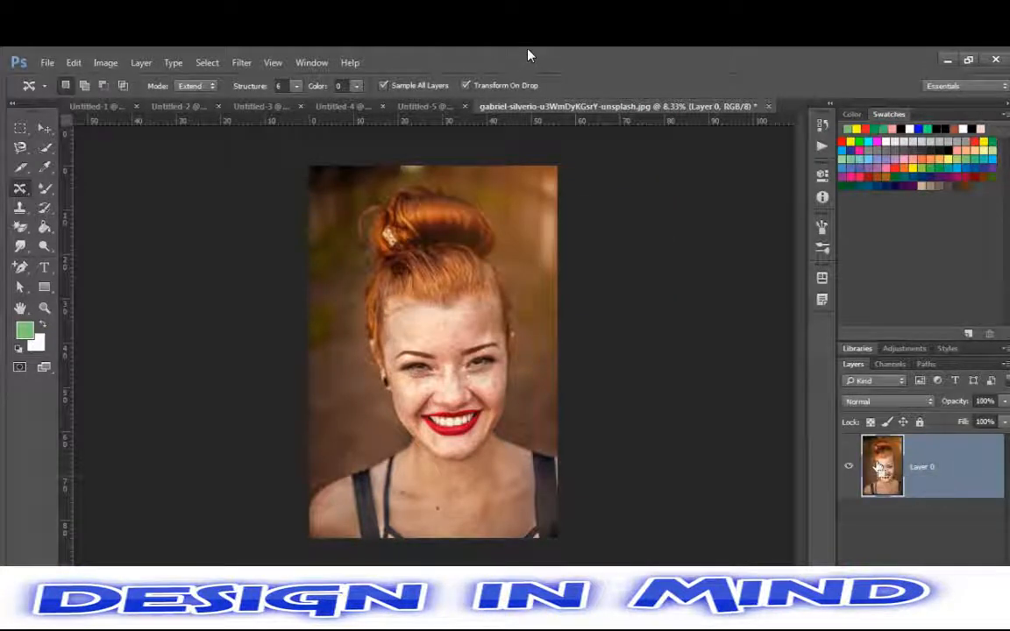
key("ctrl+j")
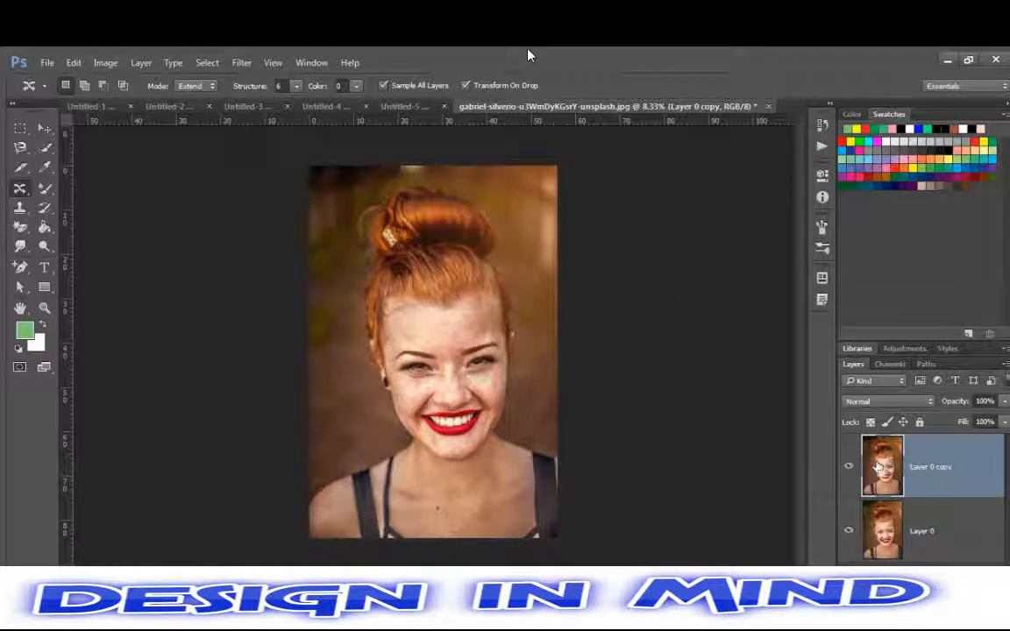
Undo the layer duplication and Background conversion, and redo both
key("ctrl+z")
key("ctrl+z")
key("ctrl+alt+z")
key("ctrl+alt+z")
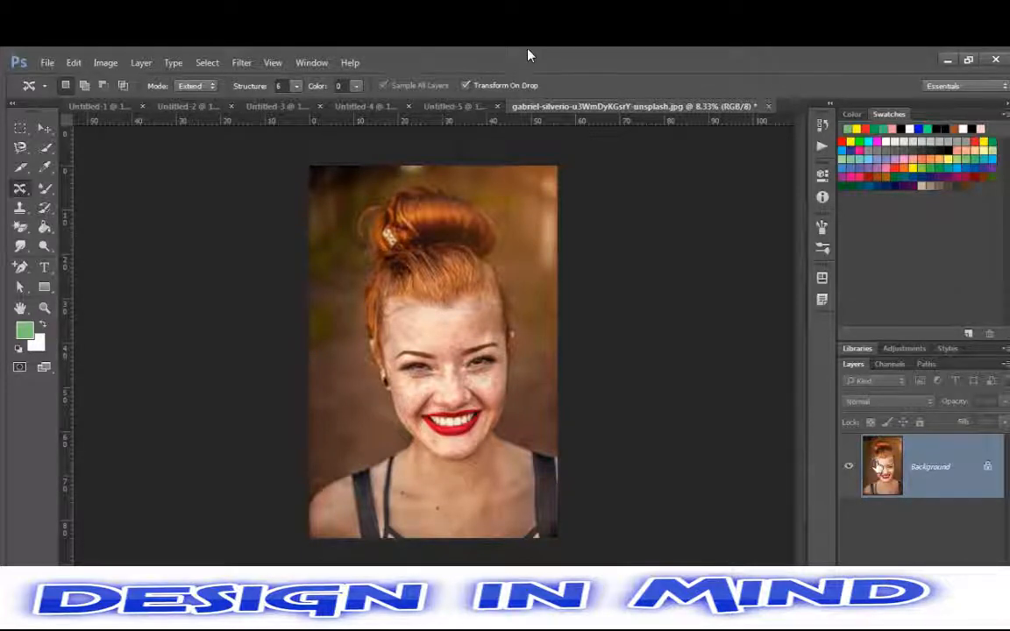
key("ctrl+shift+z")
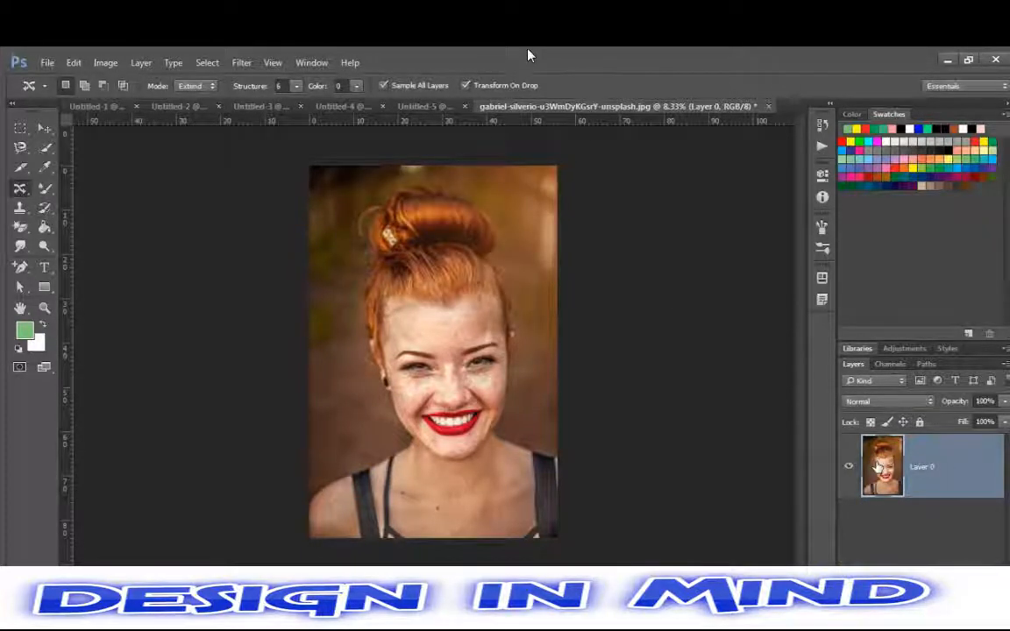
key("ctrl+shift+z")
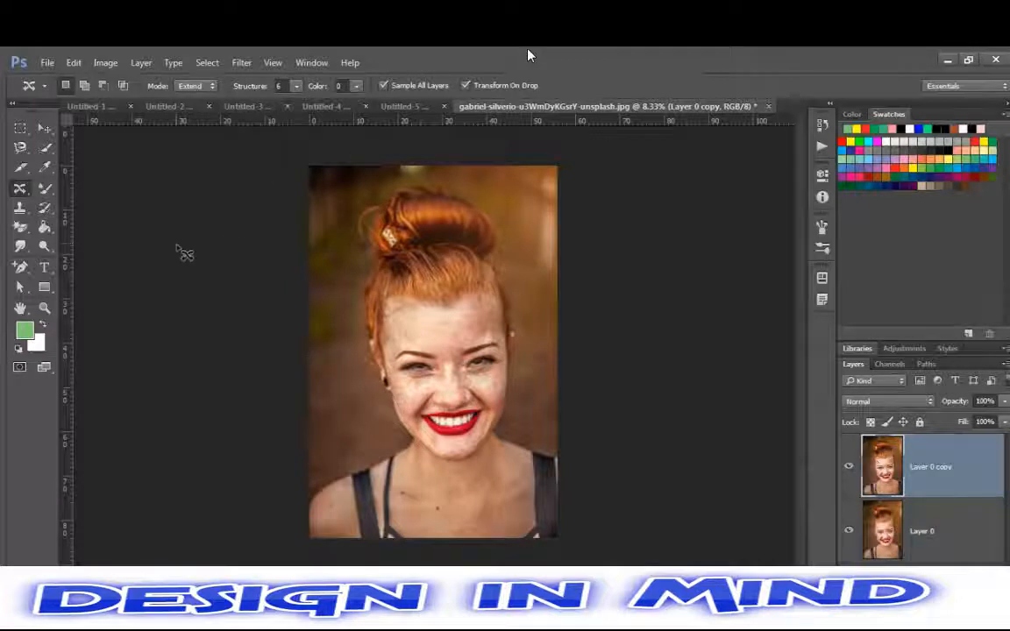
Activate the Color Replacement Tool, set its sampling to Once and keep its mode on Color
left_click(45, 149)
left_click(46, 166)
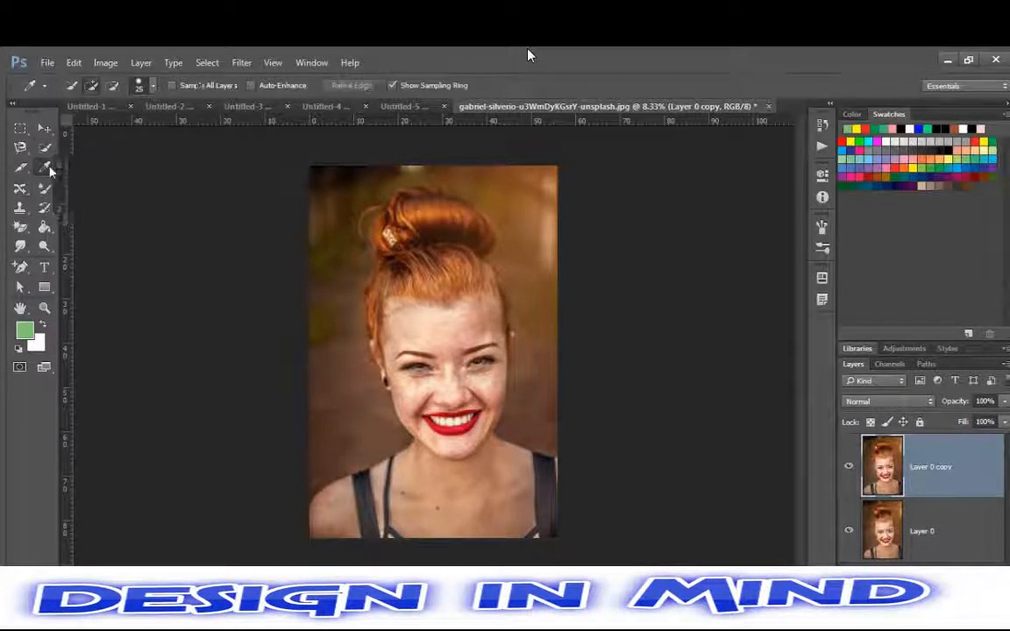
left_click(44, 187)
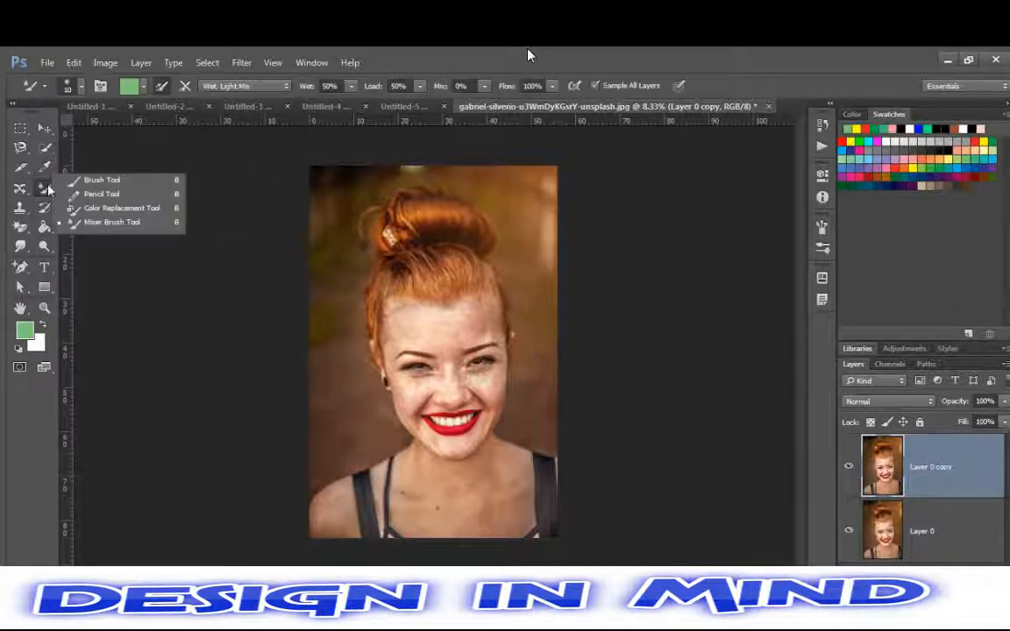
left_click(95, 212)
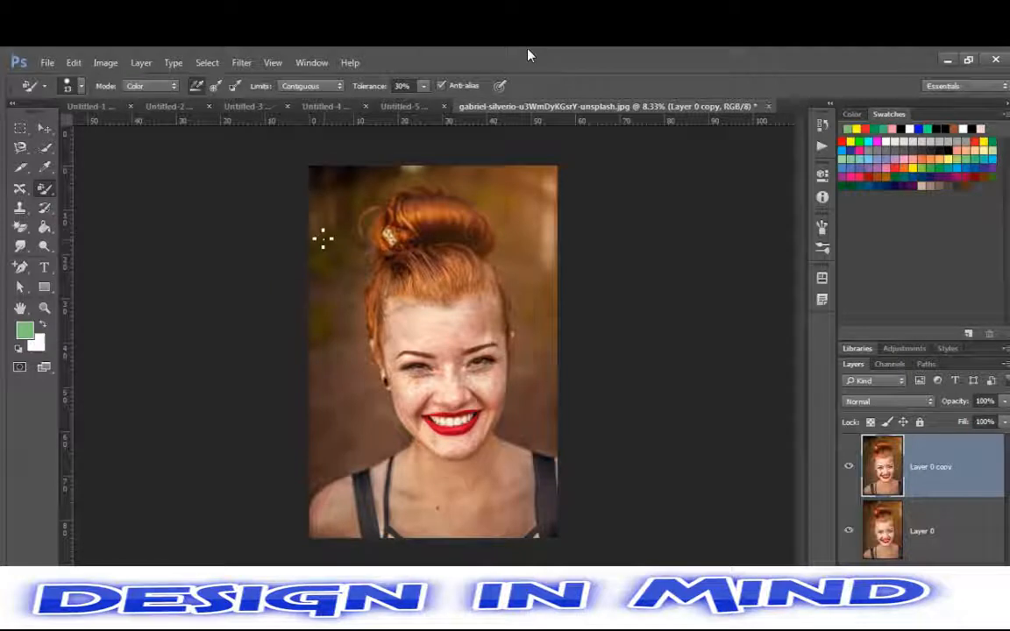
left_click(215, 87)
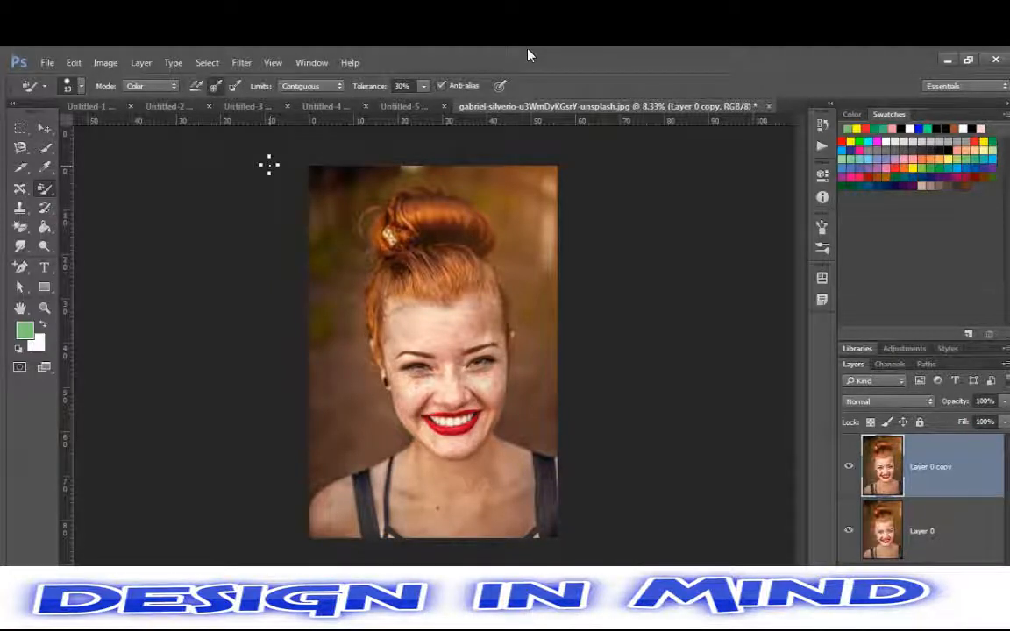
left_click(169, 85)
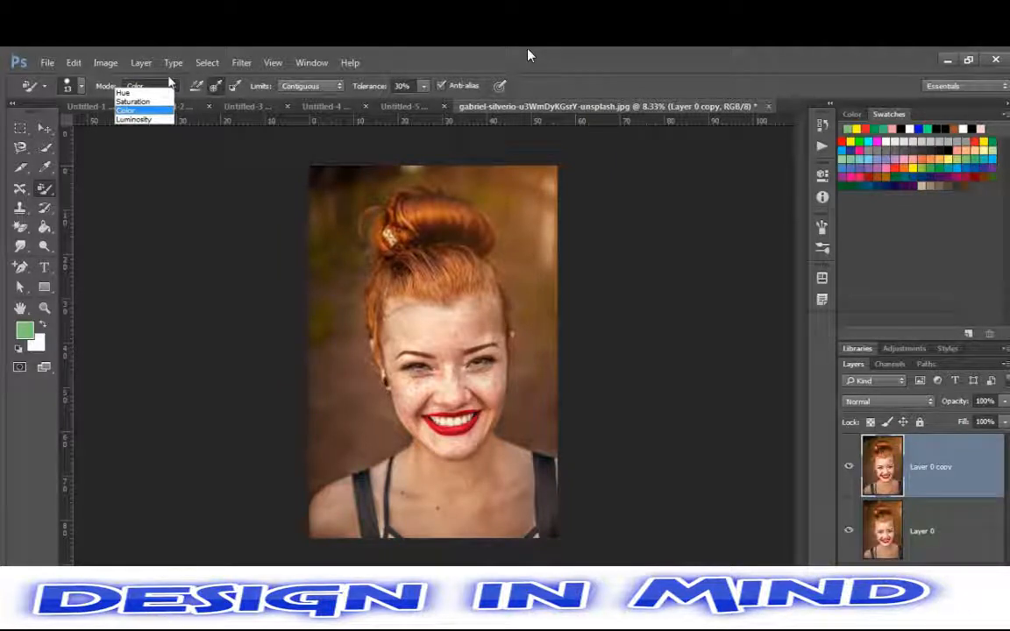
left_click(171, 83)
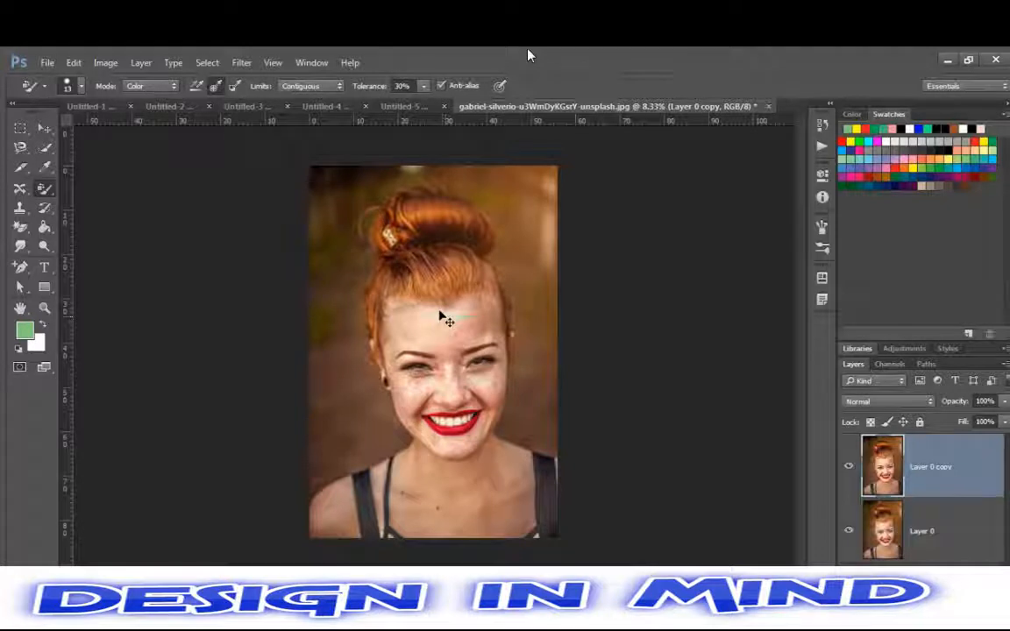
Merge the copied layer down into Layer 0 and duplicate the merged layer
key("ctrl+e")
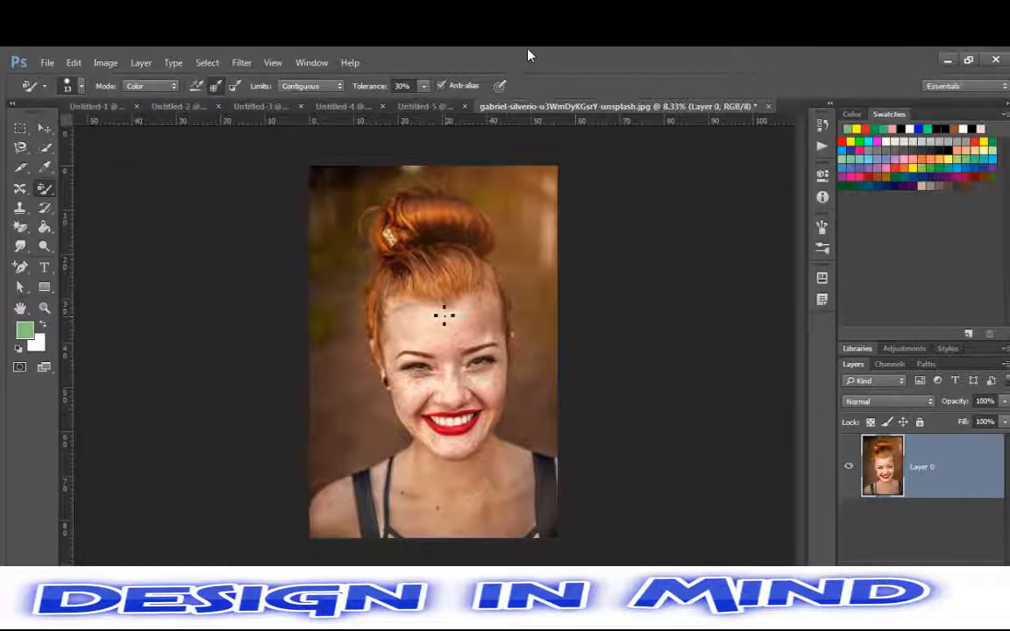
key("ctrl+j")
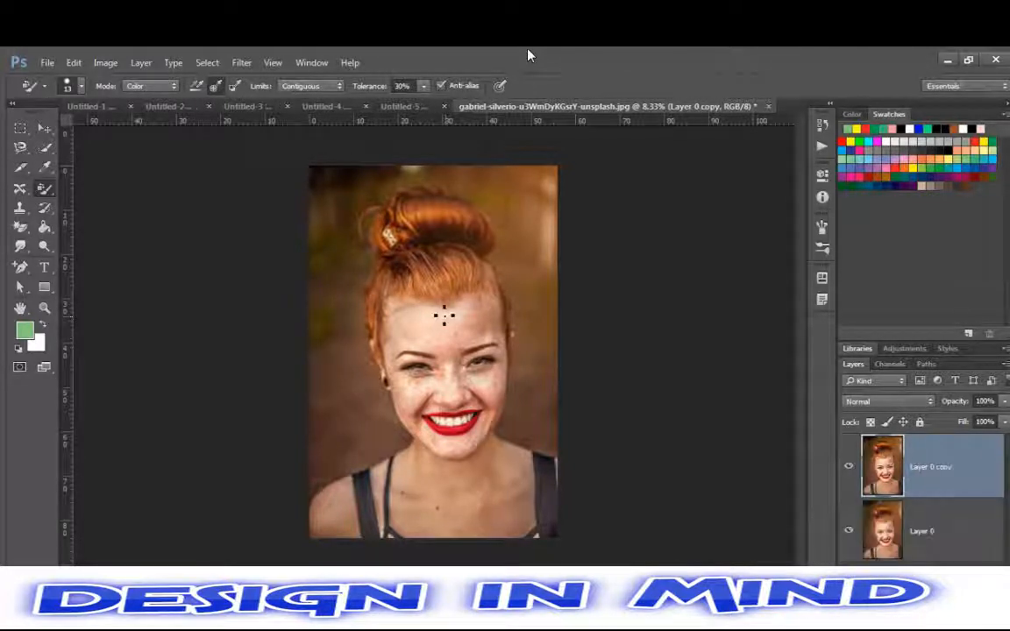
key("Return")
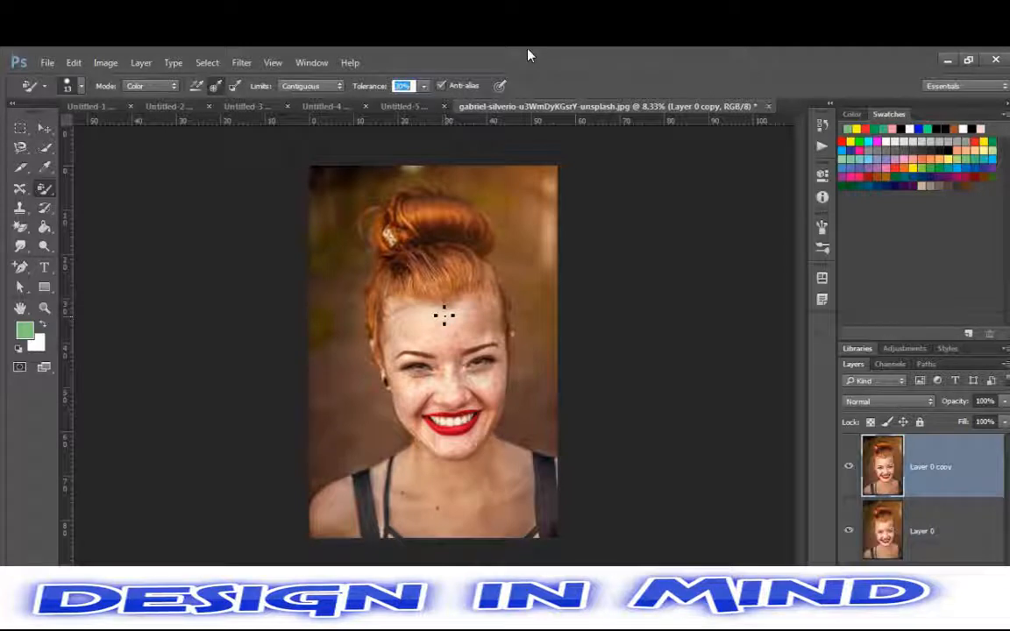
Set the foreground colour to black (000000) and swap it with the white background colour
left_click(26, 331)
left_click_drag(389, 230, 310, 346)
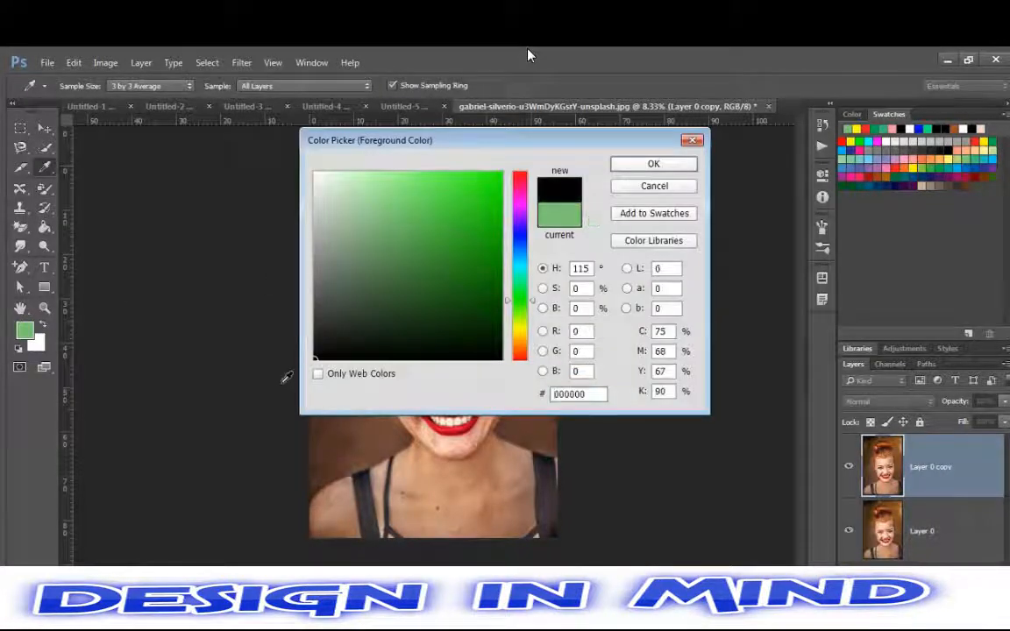
key("Return")
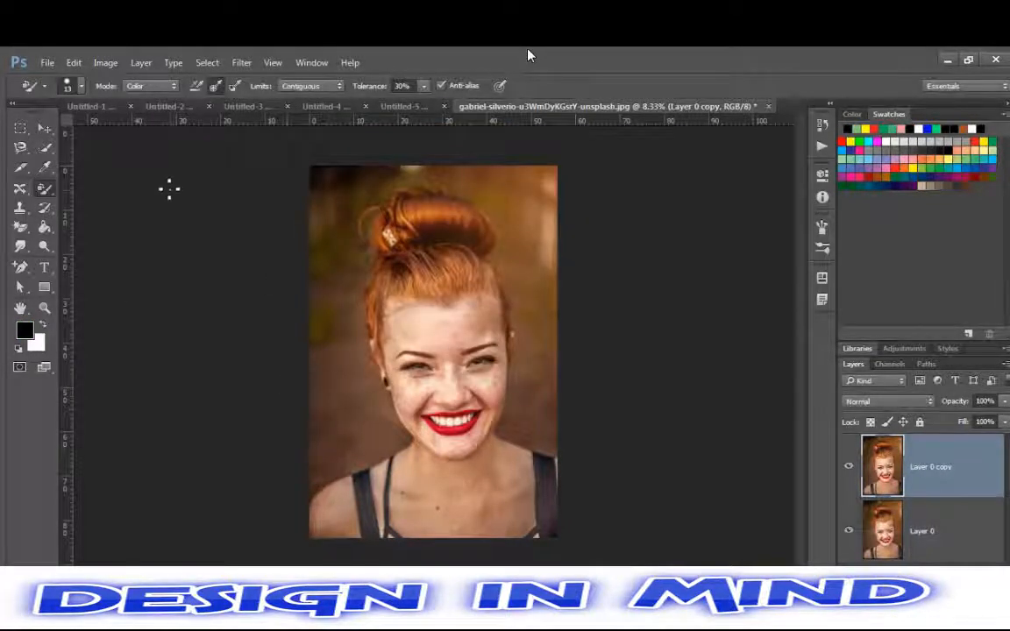
key("x")
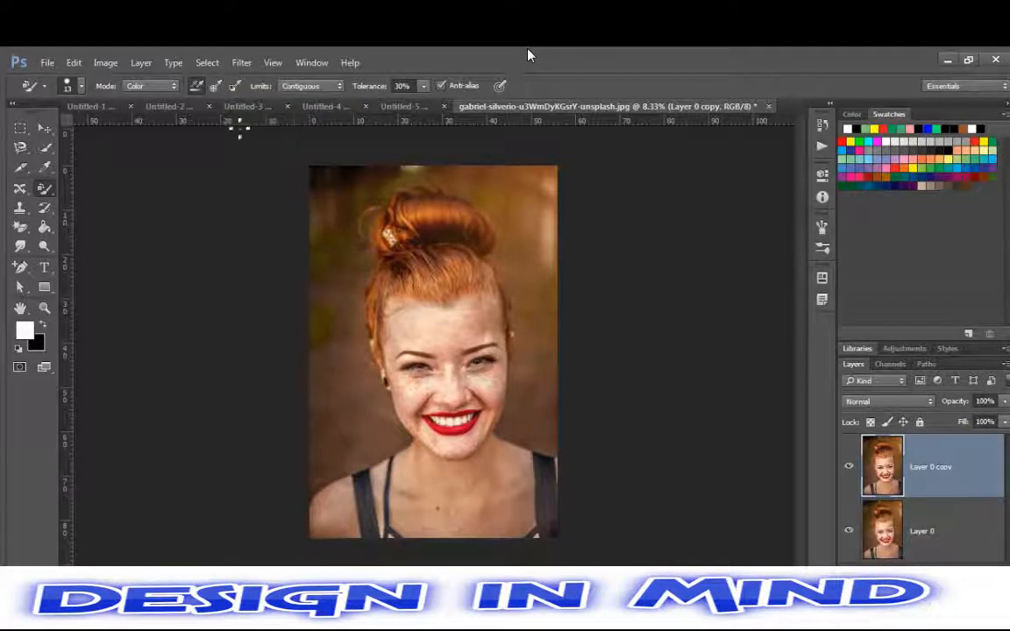
Set the Color Replacement brush to 102% spacing and a size of about 183 px
left_click(67, 85)
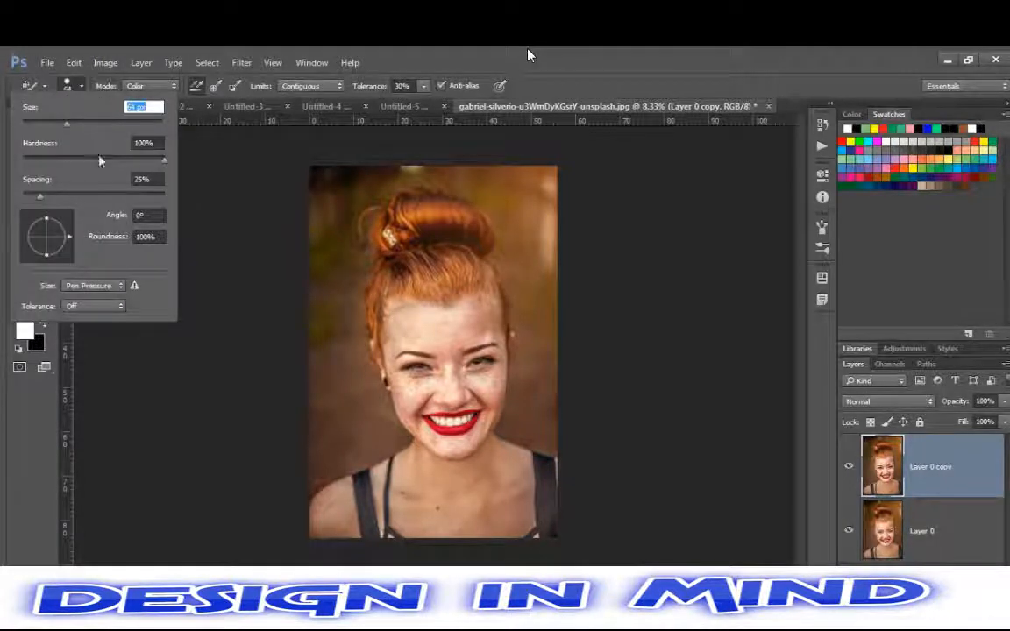
left_click(79, 195)
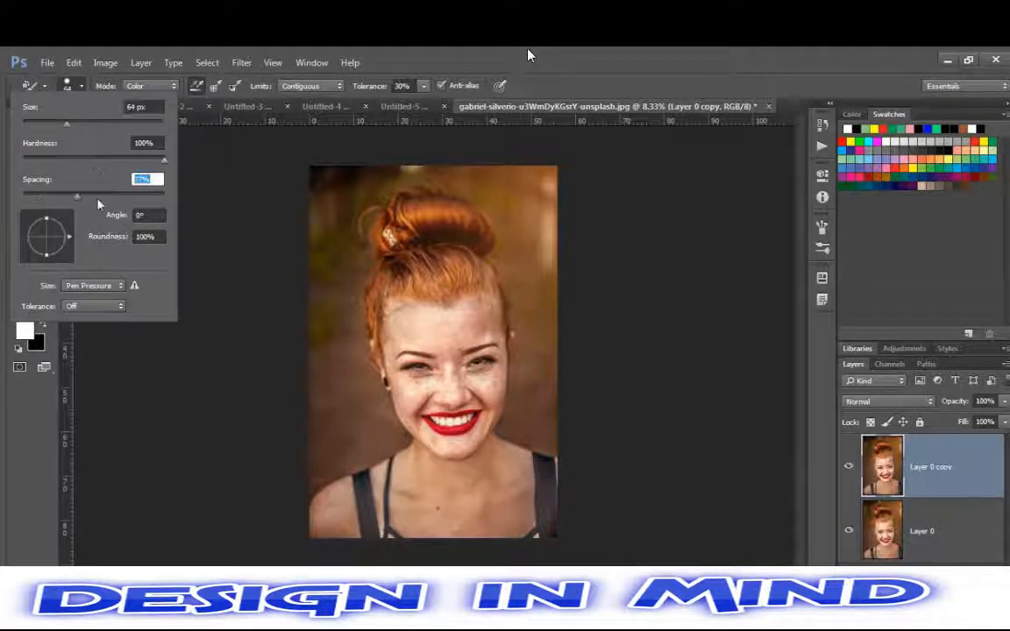
key("Return")
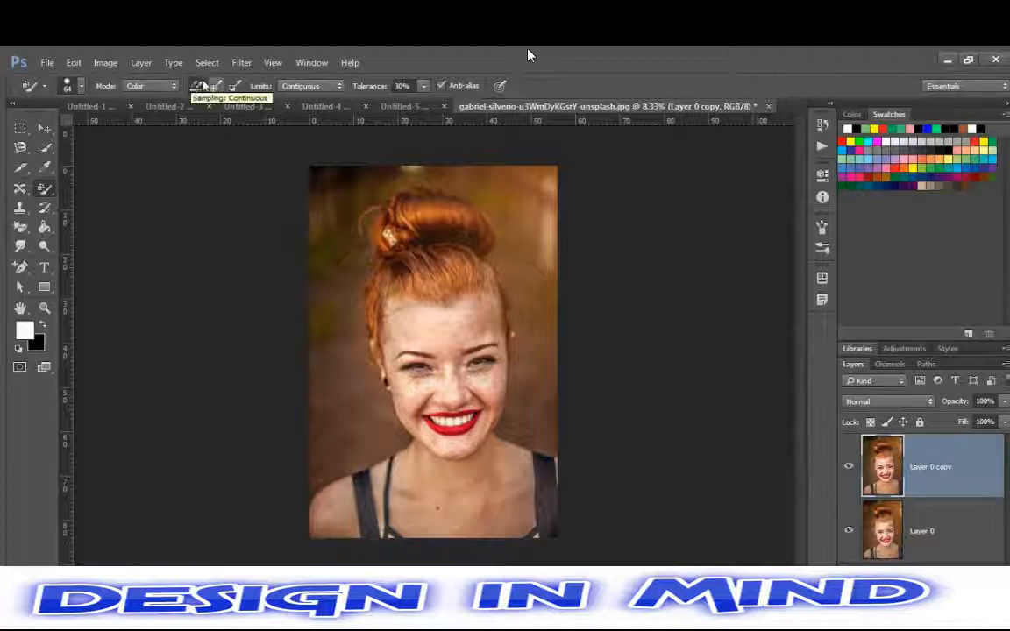
left_click(71, 86)
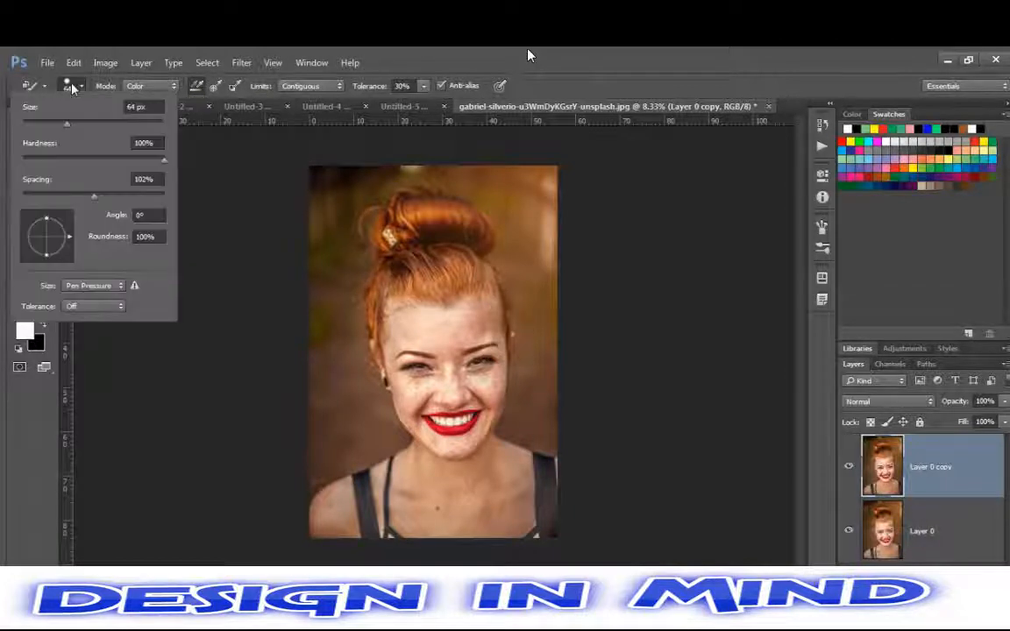
left_click_drag(67, 123, 94, 124)
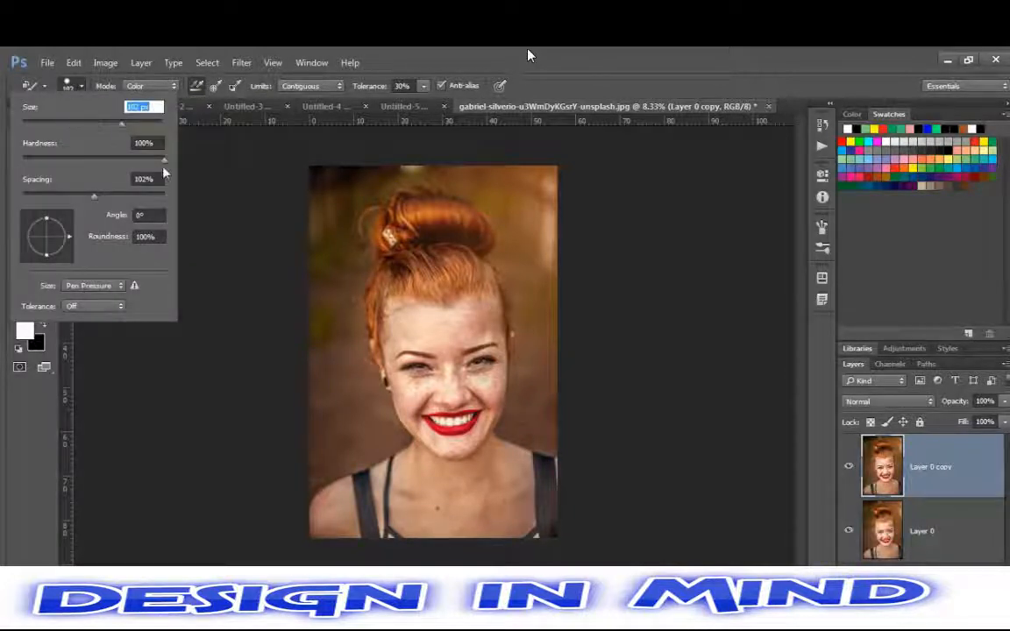
left_click(264, 233)
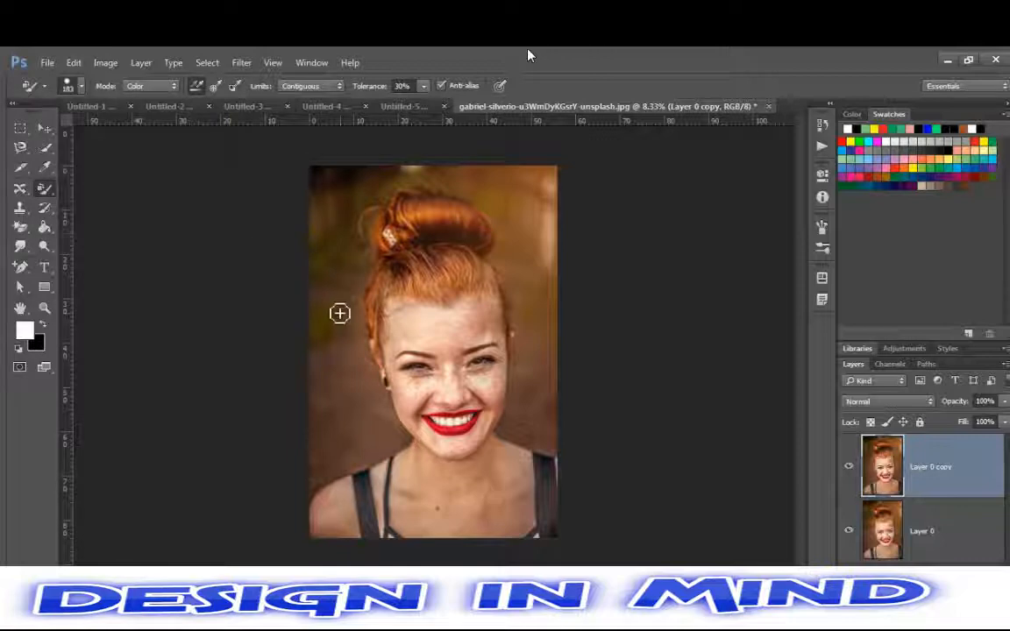
Switch to the Mixer Brush Tool and load it with skin colour sampled from the upper forehead
key("ctrl+plus")
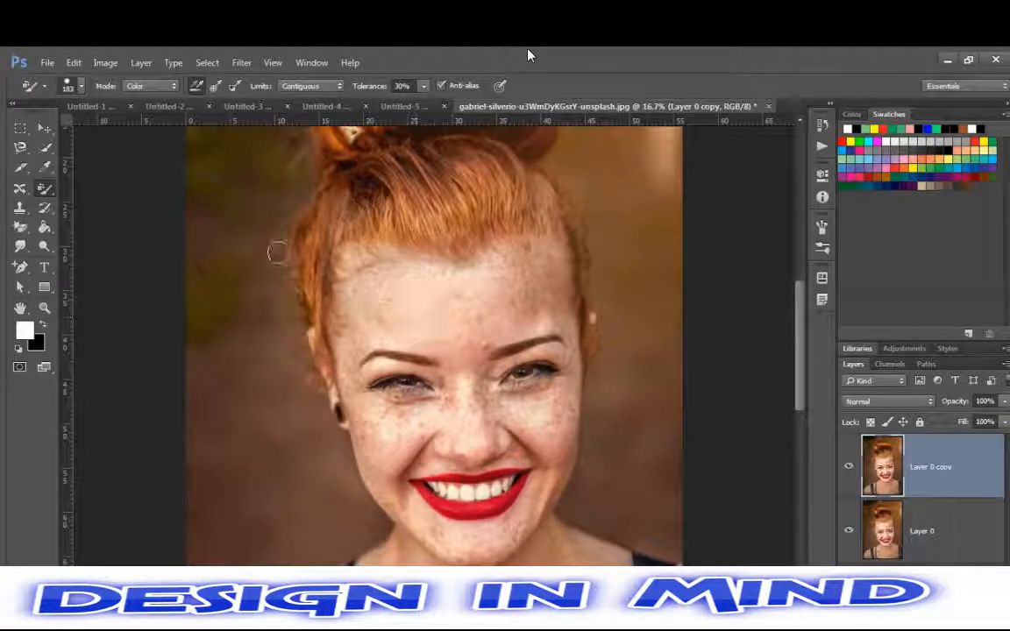
right_click(44, 189)
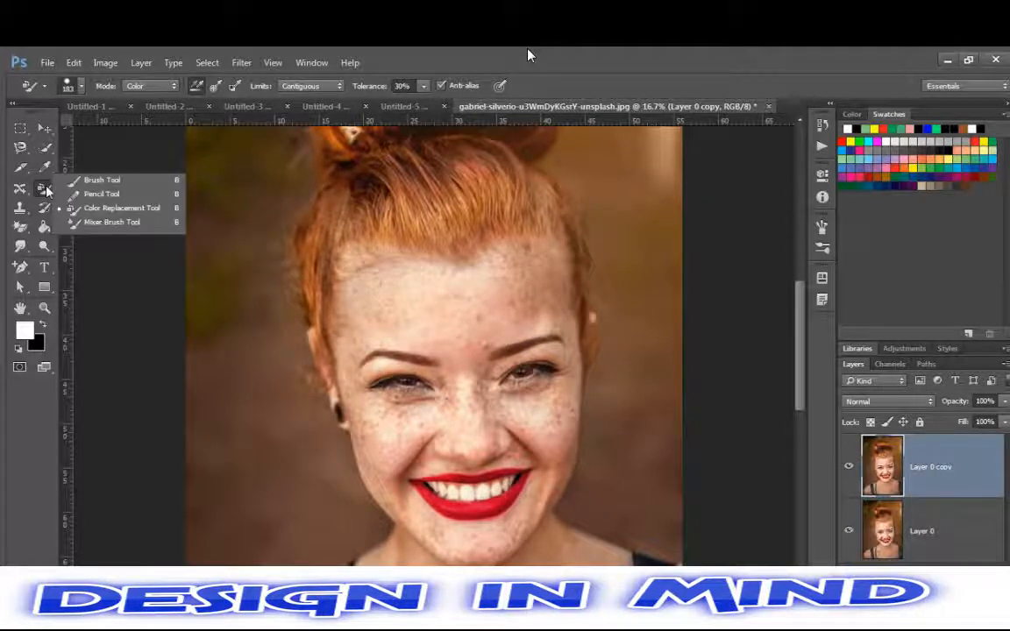
left_click(86, 224)
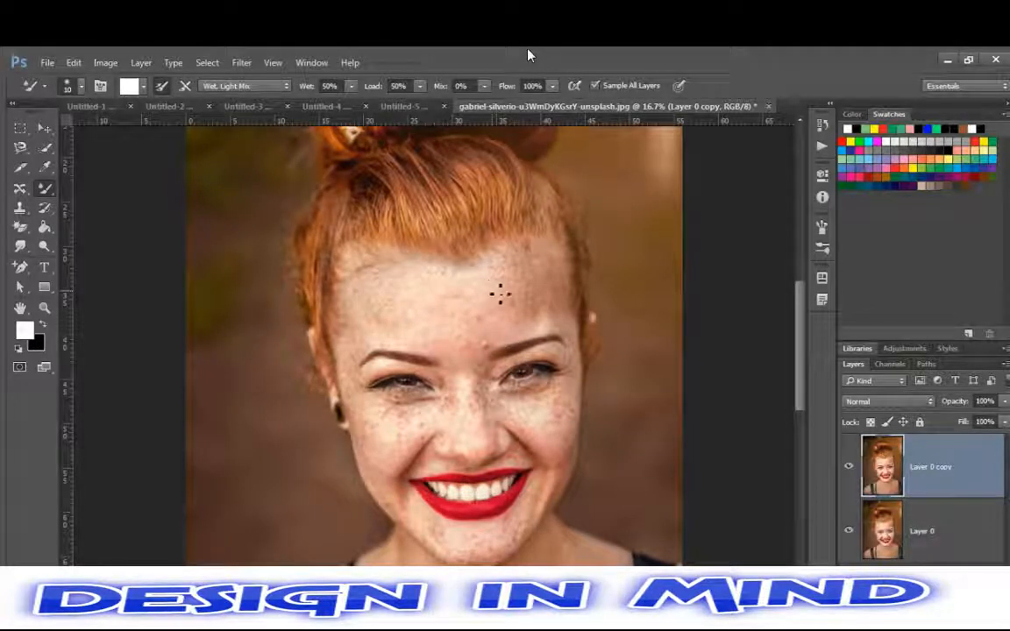
left_click(542, 248, "alt")
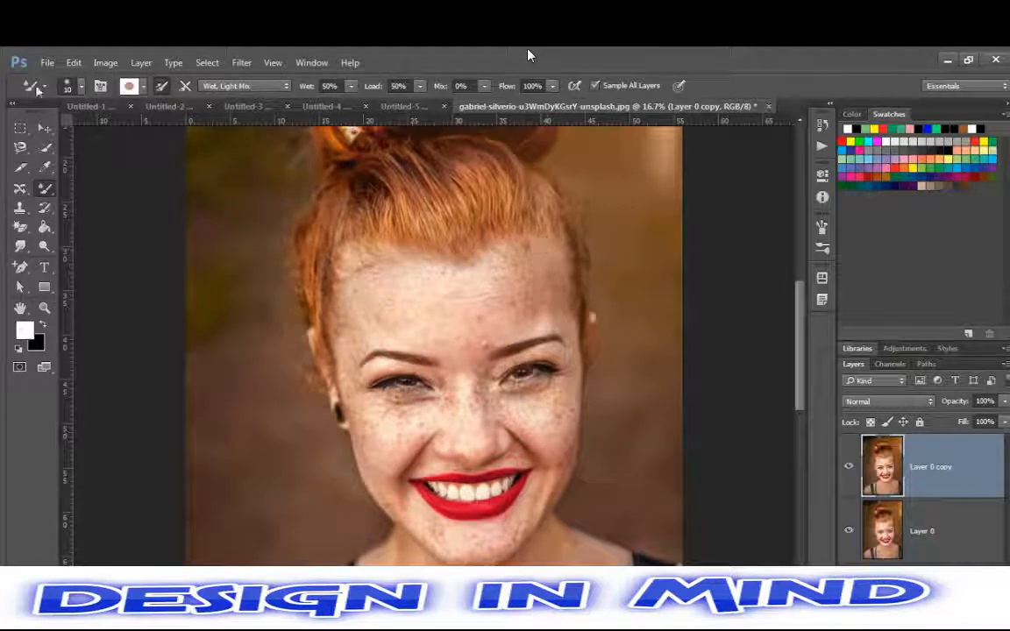
Set the Mixer Brush tip's hardness to 100%
left_click(76, 85)
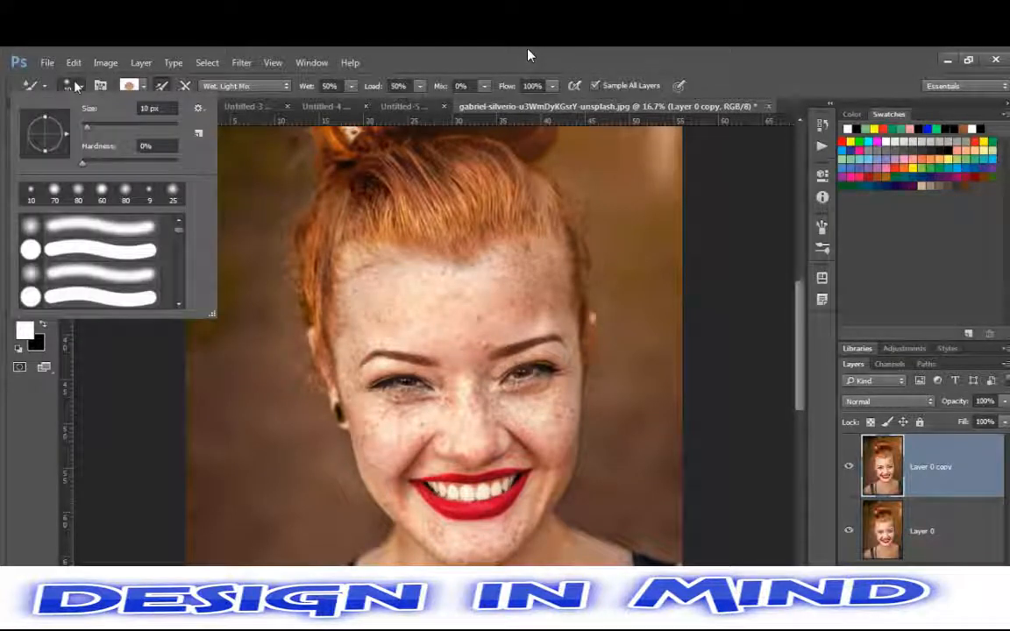
key("shift+bracketright")
key("shift+bracketright")
key("shift+bracketright")
key("shift+bracketright")
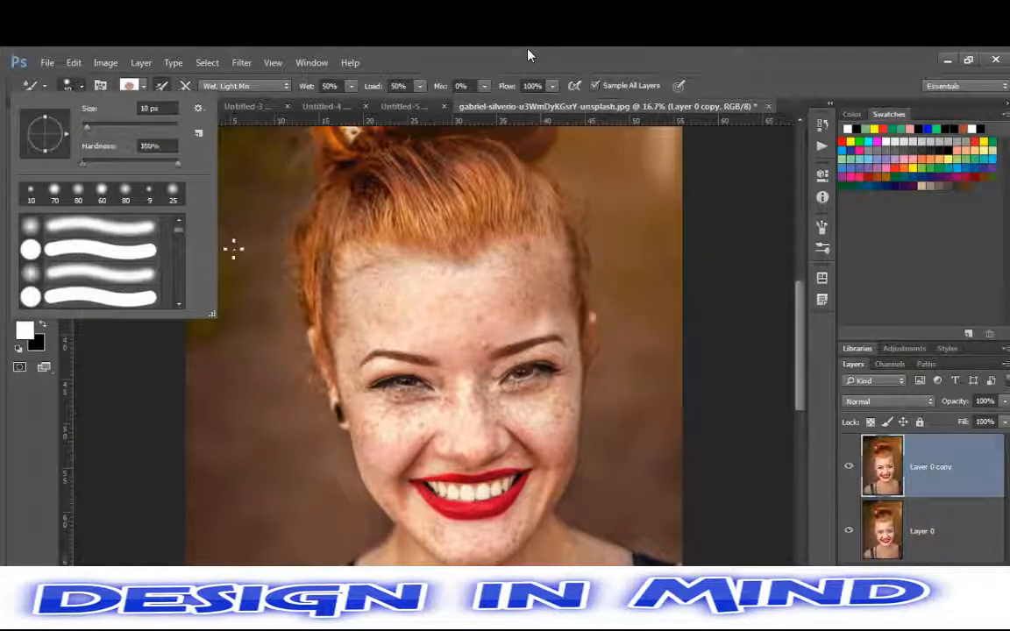
double_click(146, 252)
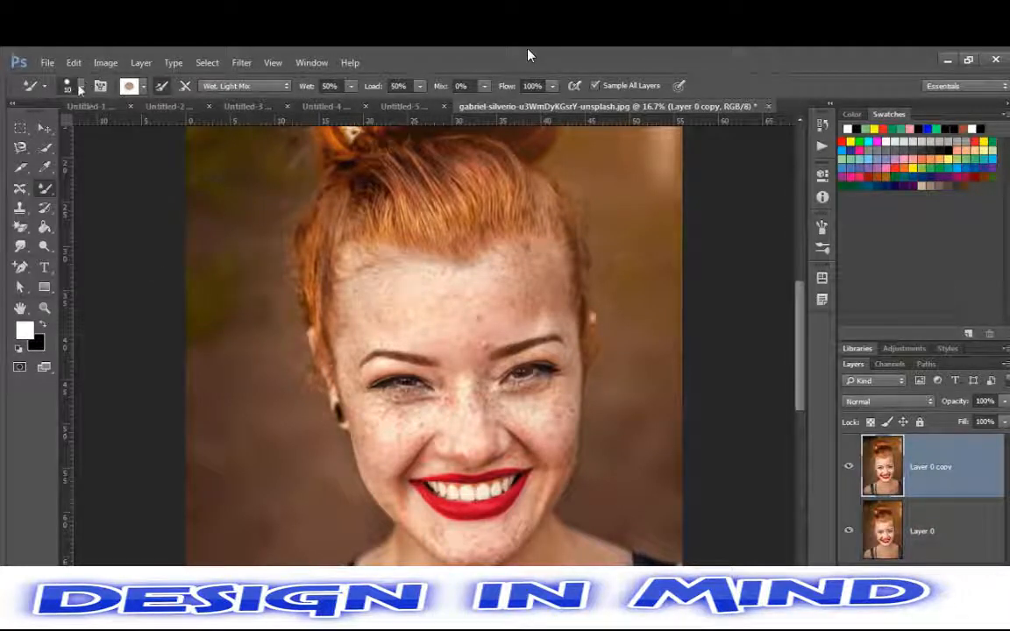
Choose the recent 70 px brush tip with 34% hardness for the Mixer Brush
left_click(43, 83)
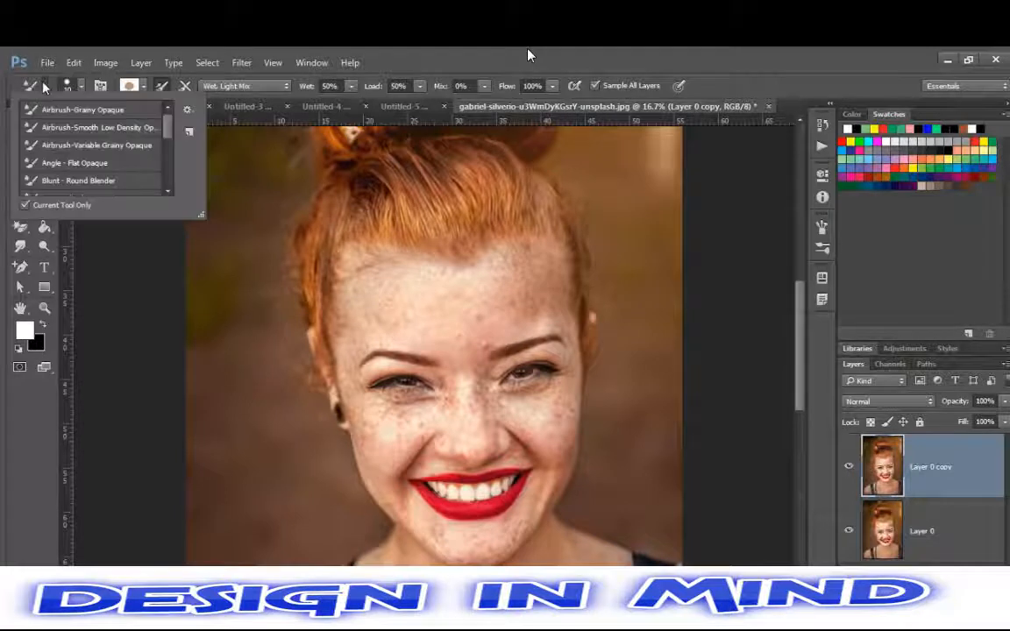
left_click(42, 84)
left_click(77, 85)
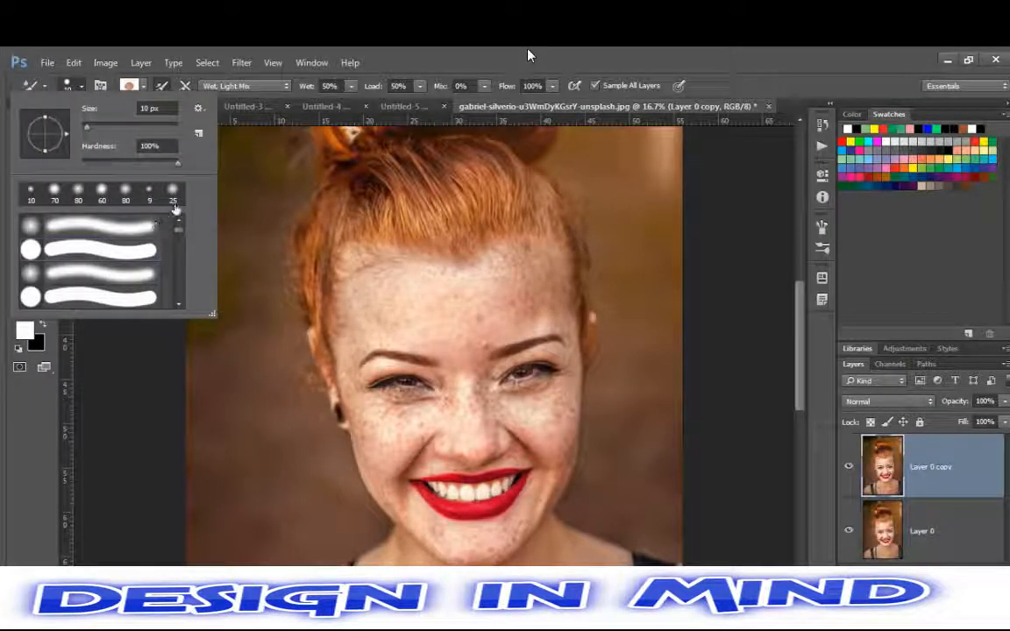
left_click(53, 193)
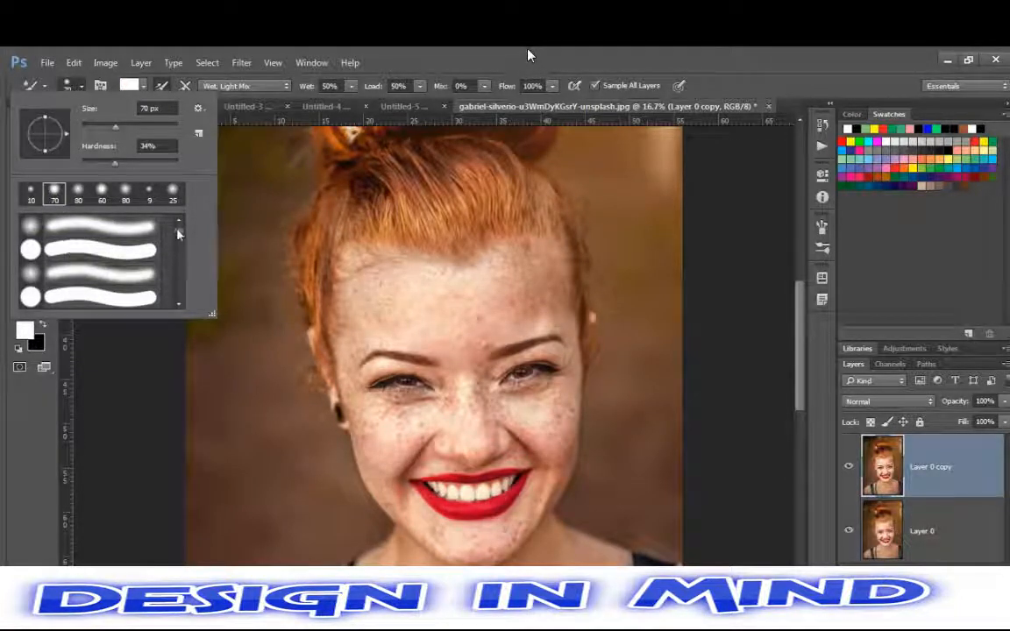
mouse_move(178, 230)
left_mouse_down()
mouse_move(180, 274)
mouse_move(178, 228)
left_mouse_up()
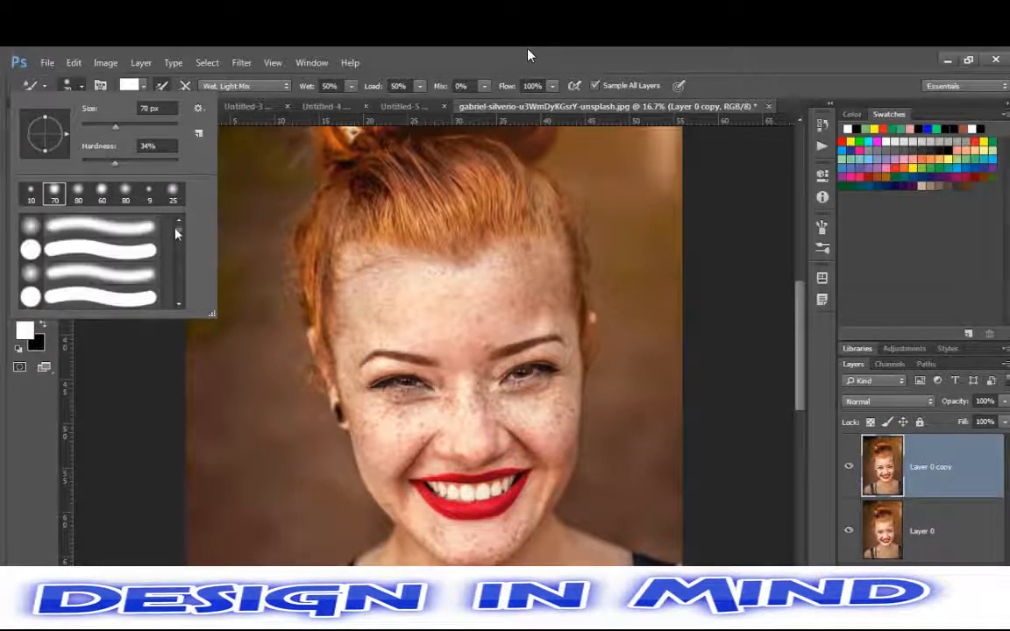
left_click(246, 308)
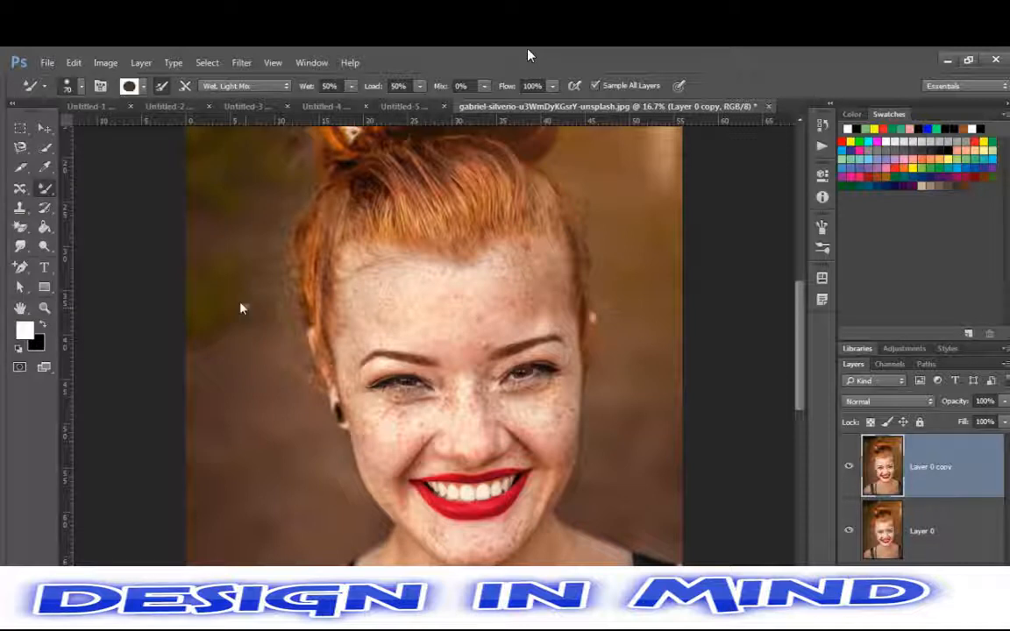
Try a Mixer Brush stroke across the upper forehead and undo it
left_click_drag(361, 308, 471, 288)
key("ctrl+z")
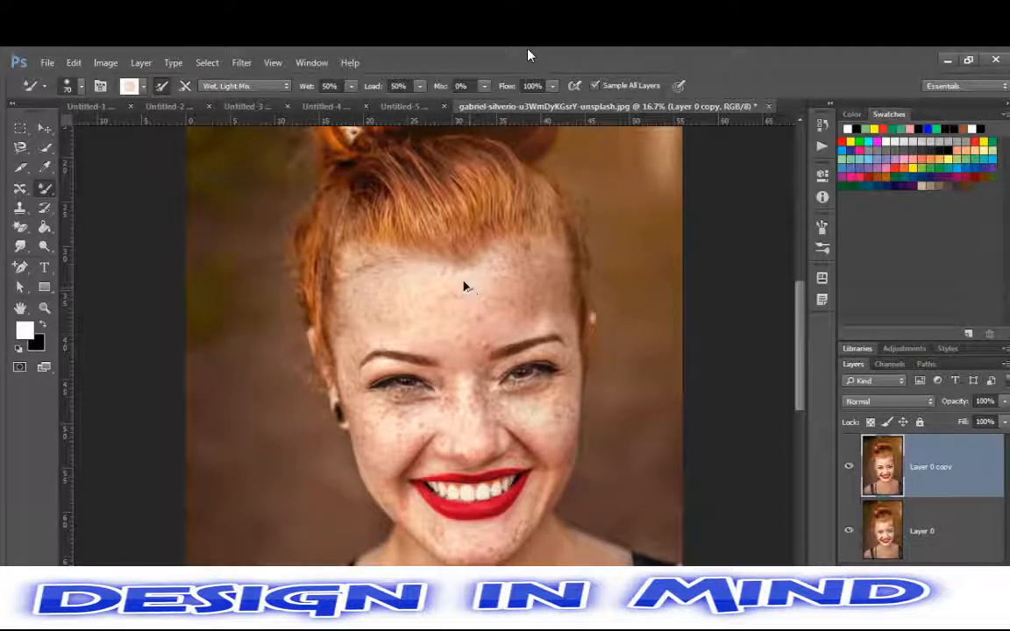
Swap the foreground colour to black and enlarge the Mixer Brush to 300 px
key("x")
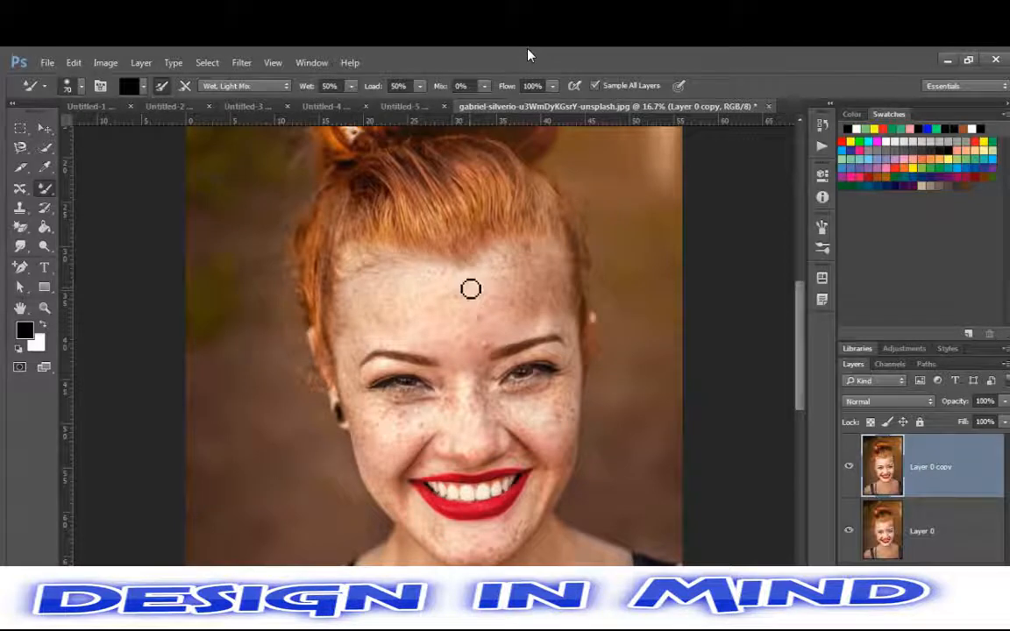
key("bracketright")
key("bracketright")
key("bracketright")
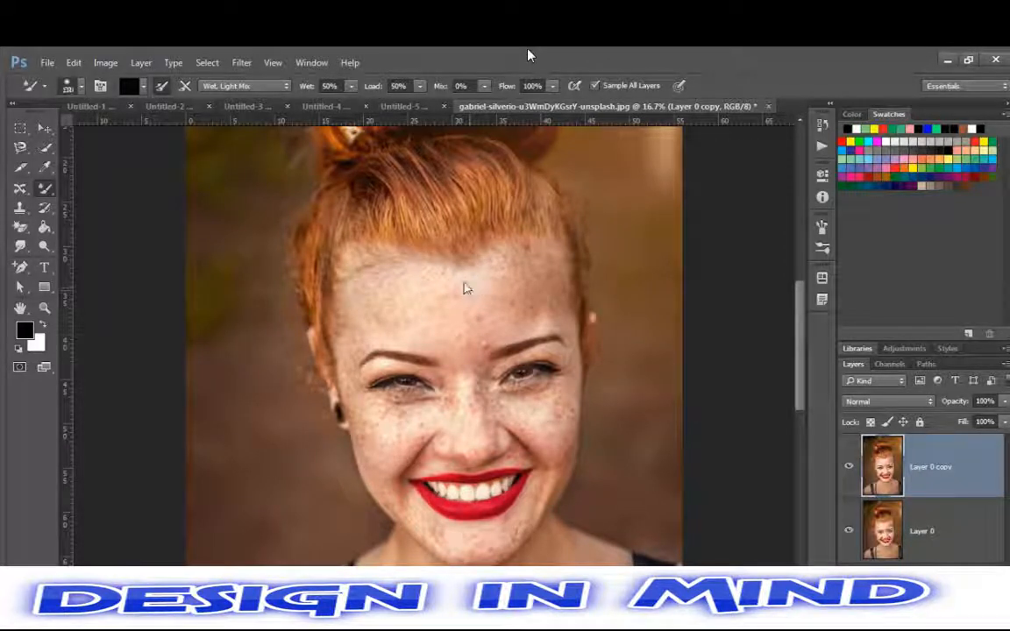
key("bracketright")
key("bracketright")
Try painting a black Mixer Brush streak across the forehead and undo it
left_click(458, 277)
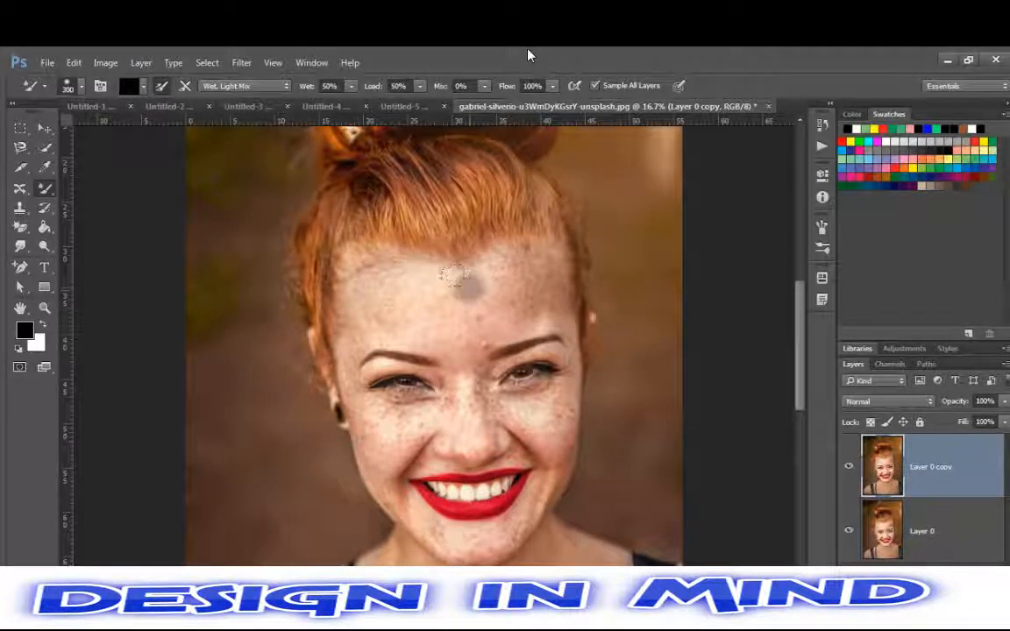
left_click_drag(458, 277, 360, 291)
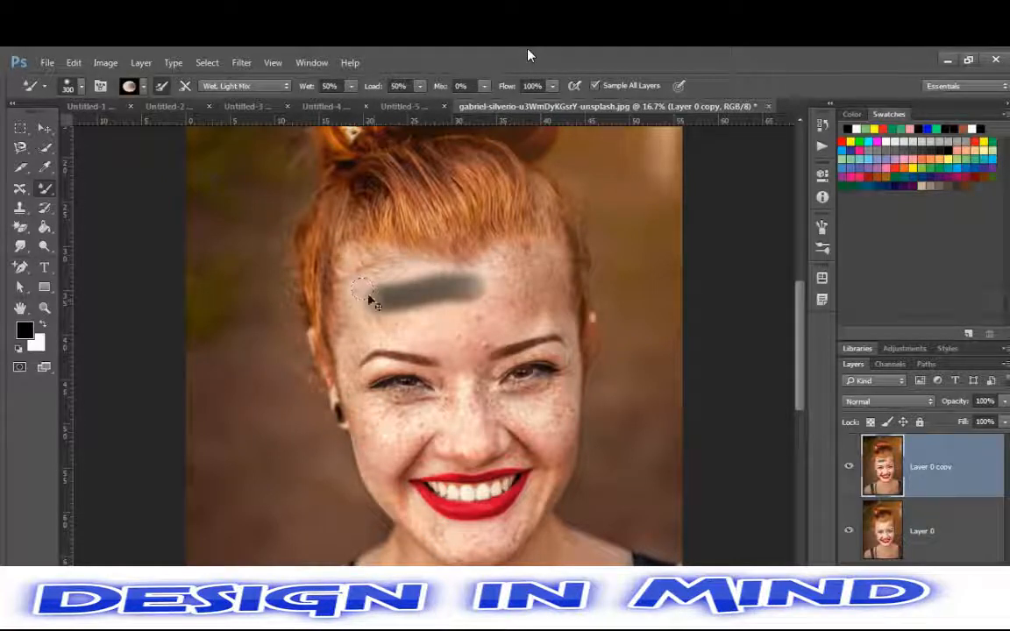
key("ctrl+z")
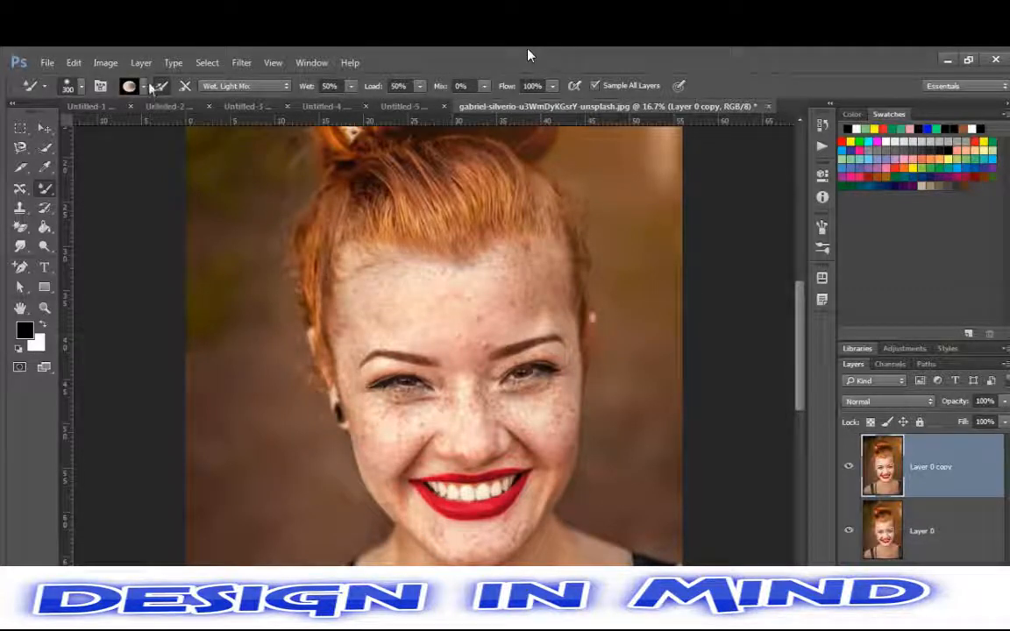
Clean the Mixer Brush, blend the freckles across the upper forehead, and load skin colour sampled from the forehead's right side
left_click(142, 87)
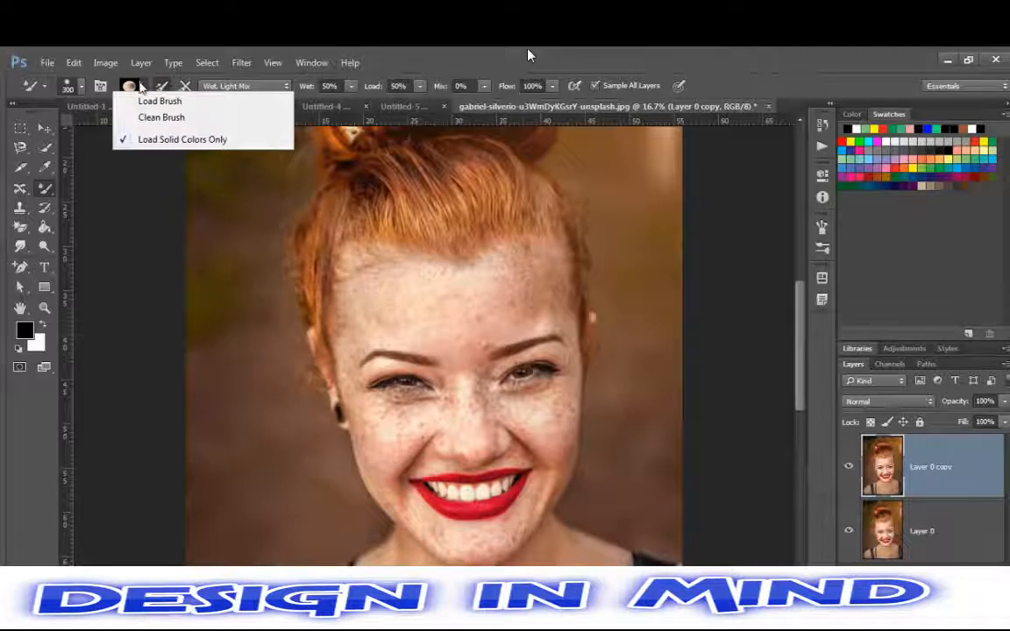
left_click(155, 117)
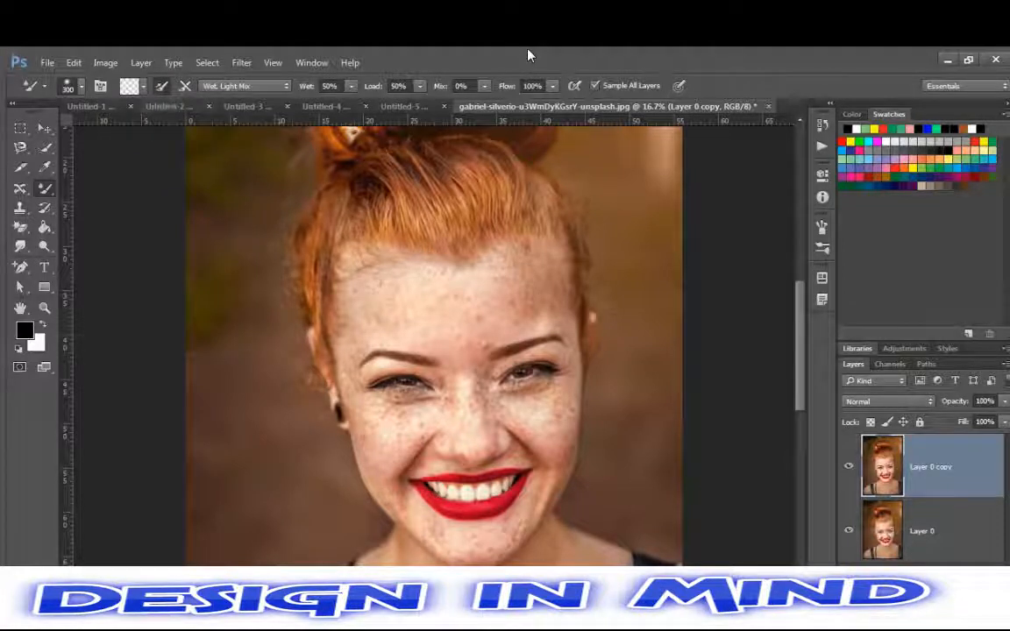
mouse_move(347, 260)
left_mouse_down()
mouse_move(456, 269)
mouse_move(515, 292)
left_mouse_up()
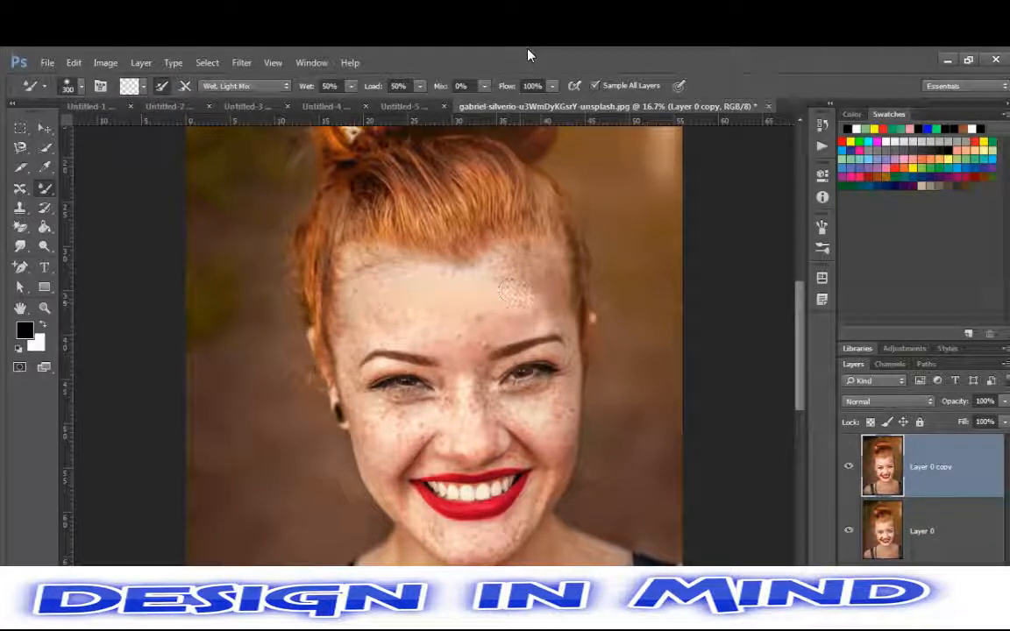
left_click(517, 293, "alt")
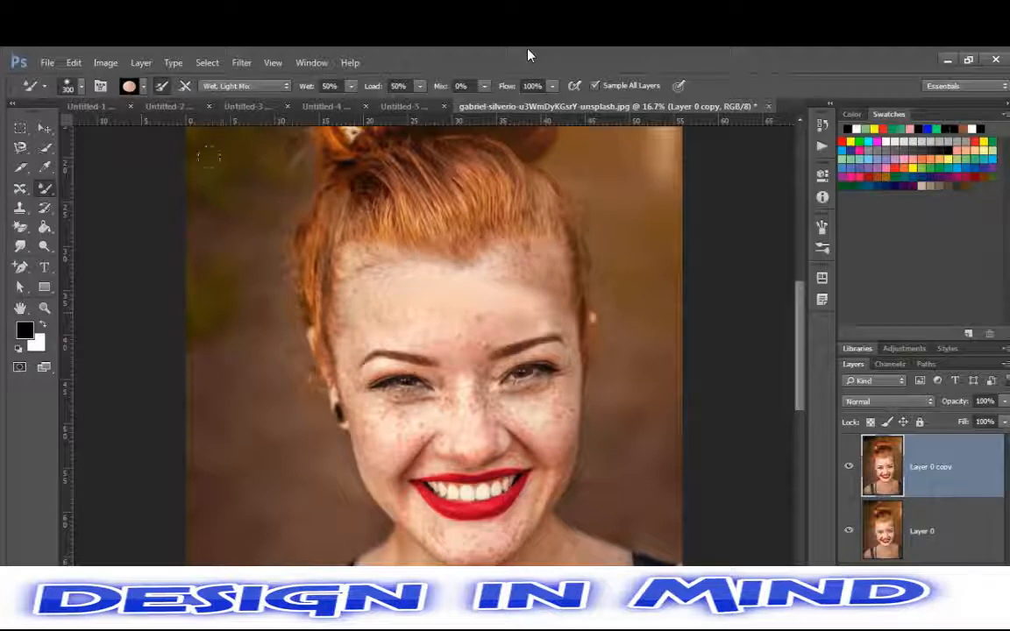
Turn on cleaning after each stroke, clean the Mixer Brush, and blend the freckles across the middle of the forehead
left_click(183, 85)
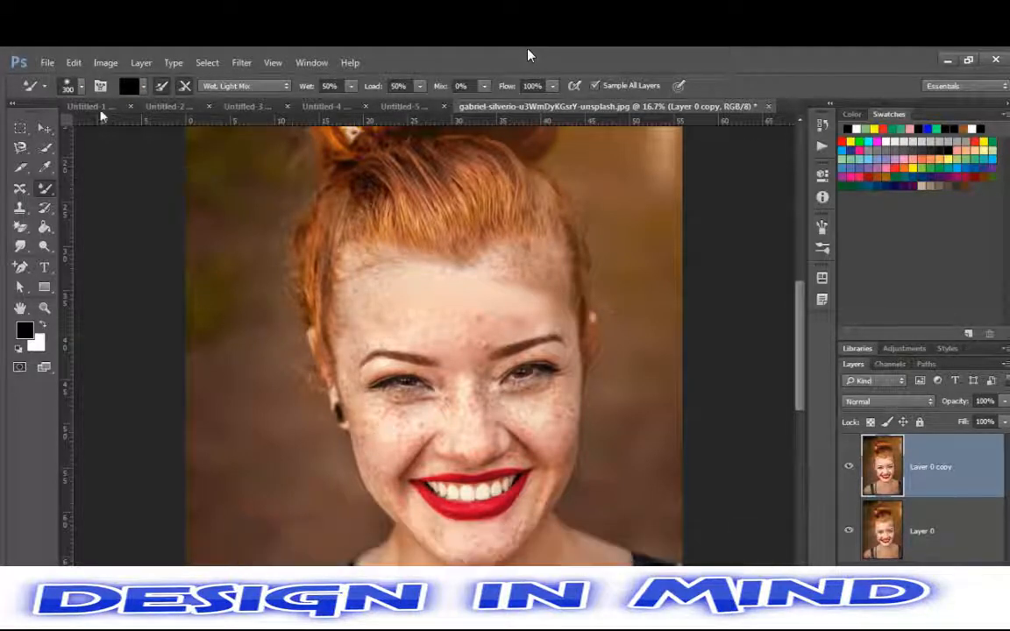
left_click(142, 86)
left_click(146, 120)
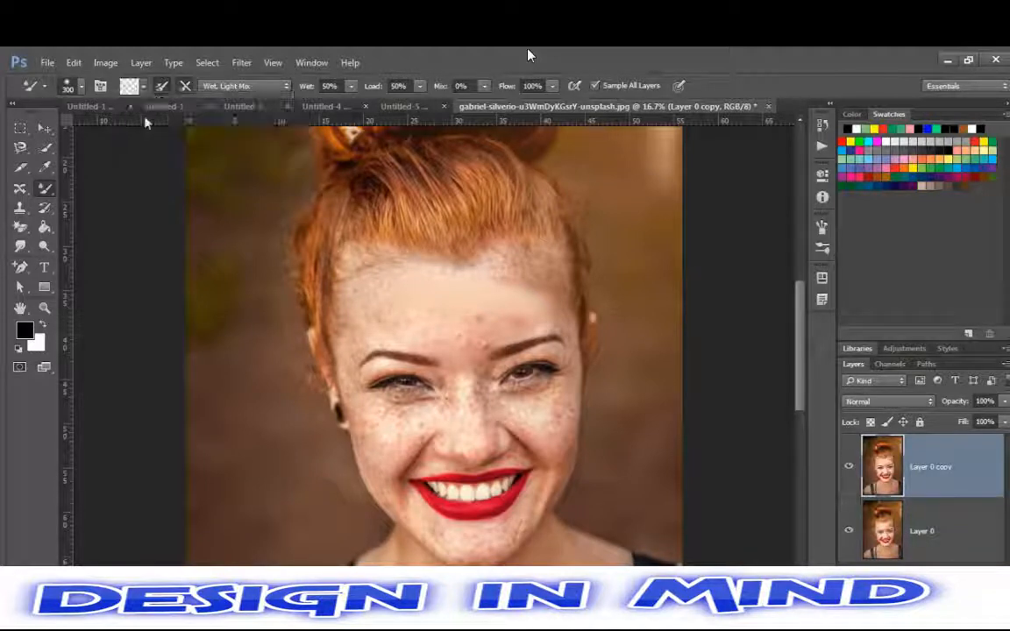
left_click_drag(358, 285, 518, 317)
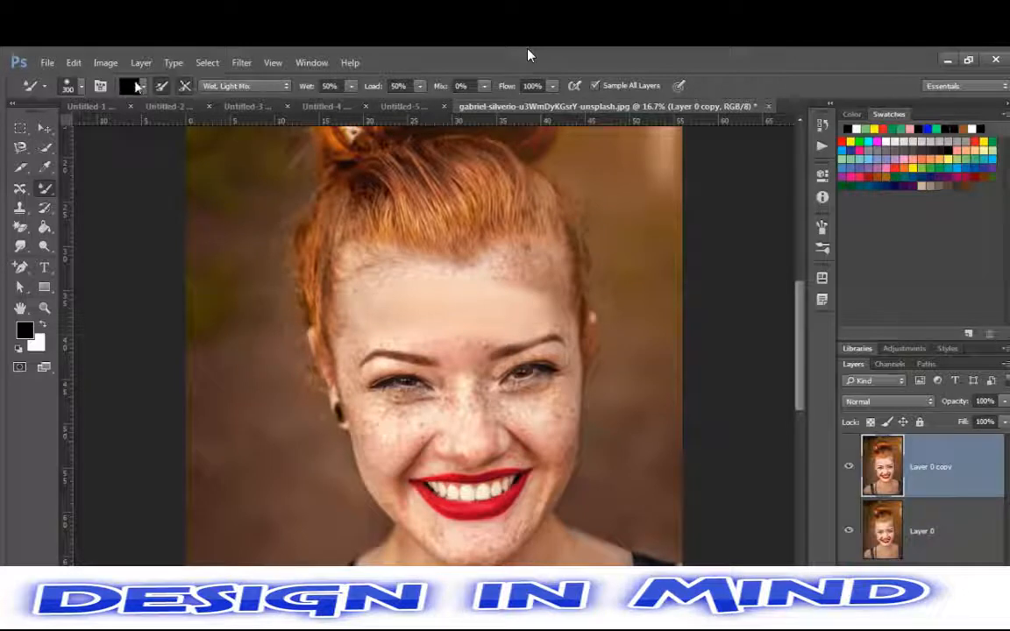
Clean the Mixer Brush again and smooth the skin on the right side of the forehead
left_click(138, 86)
left_click(158, 115)
mouse_move(481, 268)
left_mouse_down()
mouse_move(508, 257)
mouse_move(528, 266)
mouse_move(548, 304)
left_mouse_up()
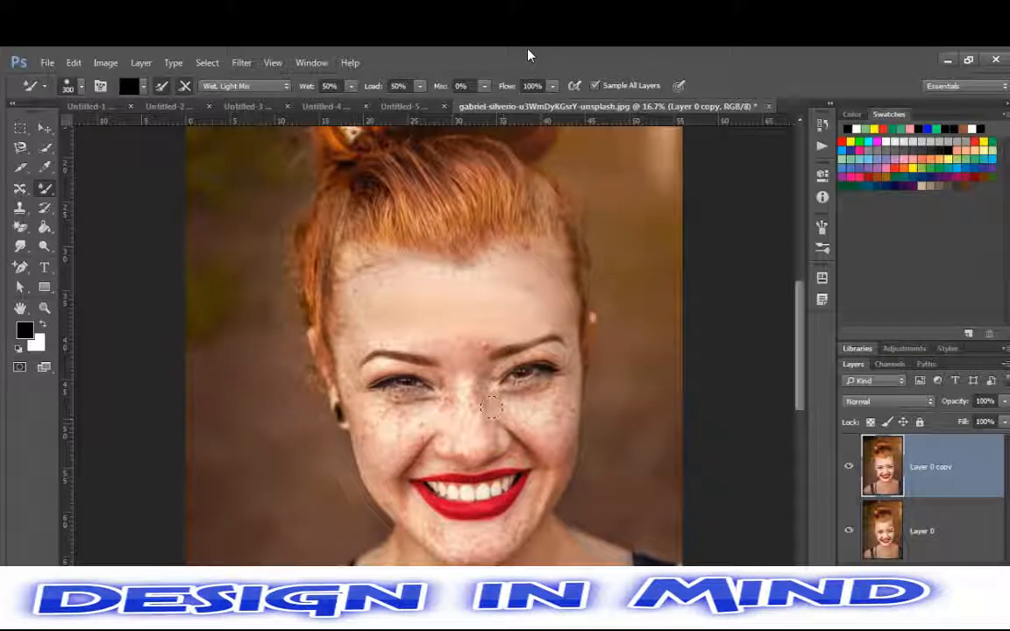
Try a black-loaded Mixer Brush dab beneath the eye on the right and undo it
right_click(45, 188)
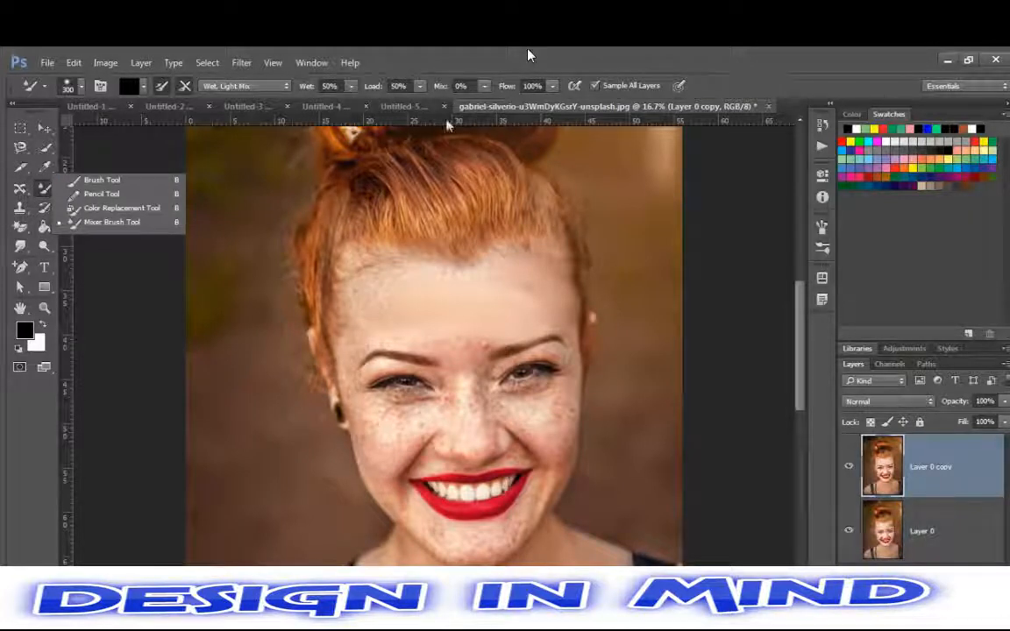
mouse_move(509, 405)
left_mouse_down()
mouse_move(524, 421)
mouse_move(507, 406)
left_mouse_up()
key("ctrl+z")
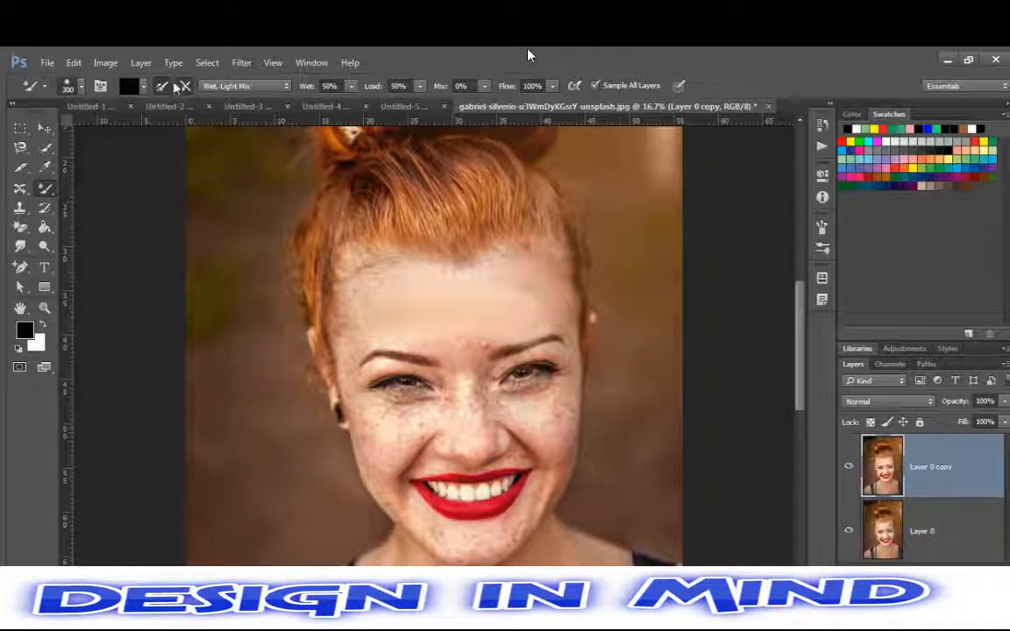
Clean the Mixer Brush, smooth the skin between the eyebrows, and blend the left cheek with colour sampled from the lower forehead
left_click(145, 86)
left_click(154, 116)
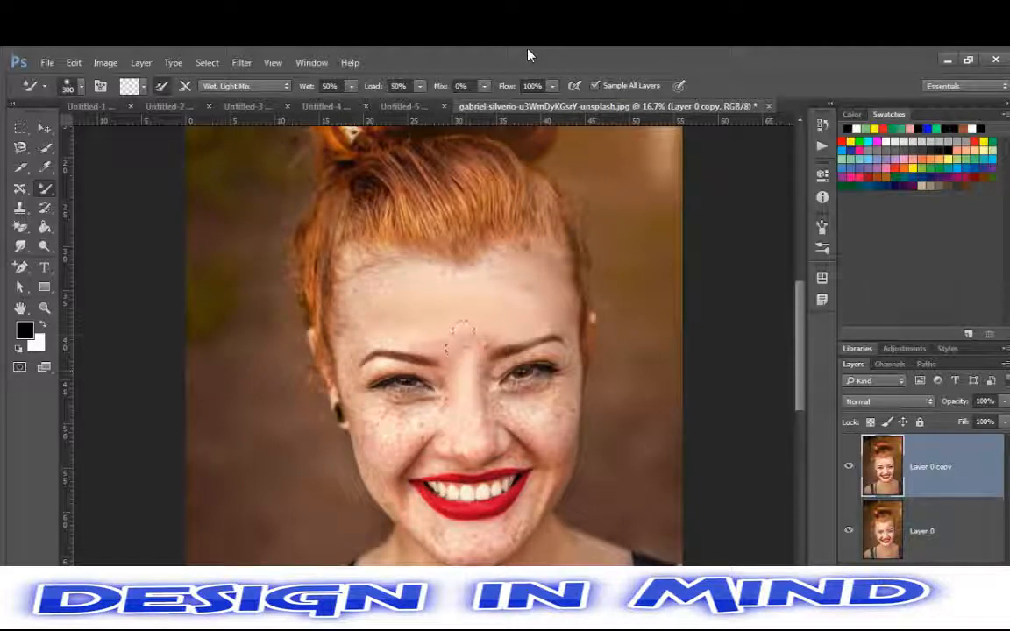
left_click(493, 314, "alt")
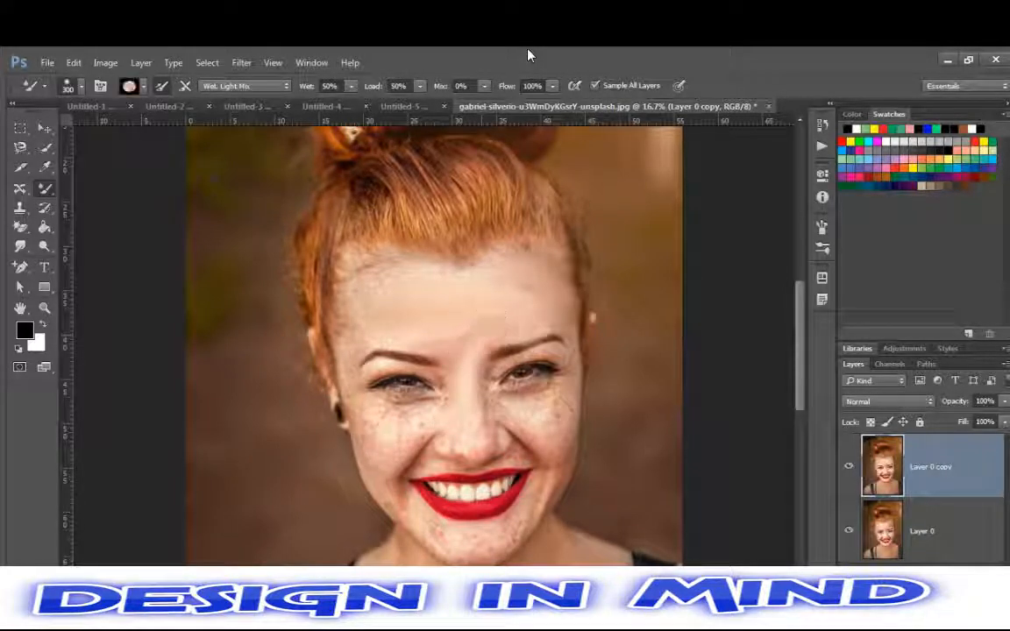
mouse_move(432, 427)
left_mouse_down()
mouse_move(386, 428)
mouse_move(402, 431)
left_mouse_up()
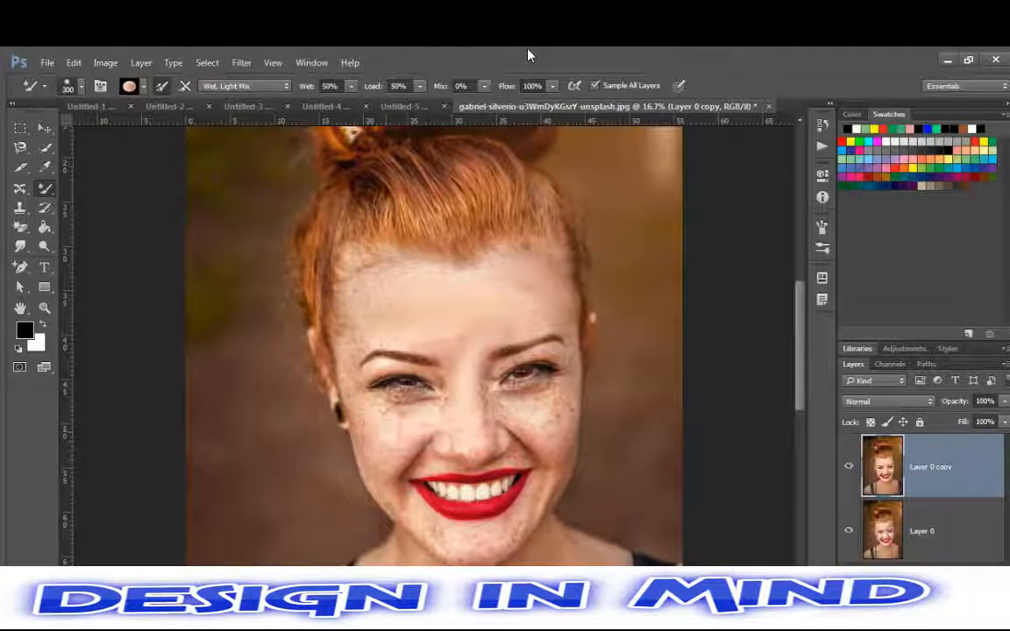
Turn on cleaning the Mixer Brush after each stroke and clean its loaded colour
left_click(182, 85)
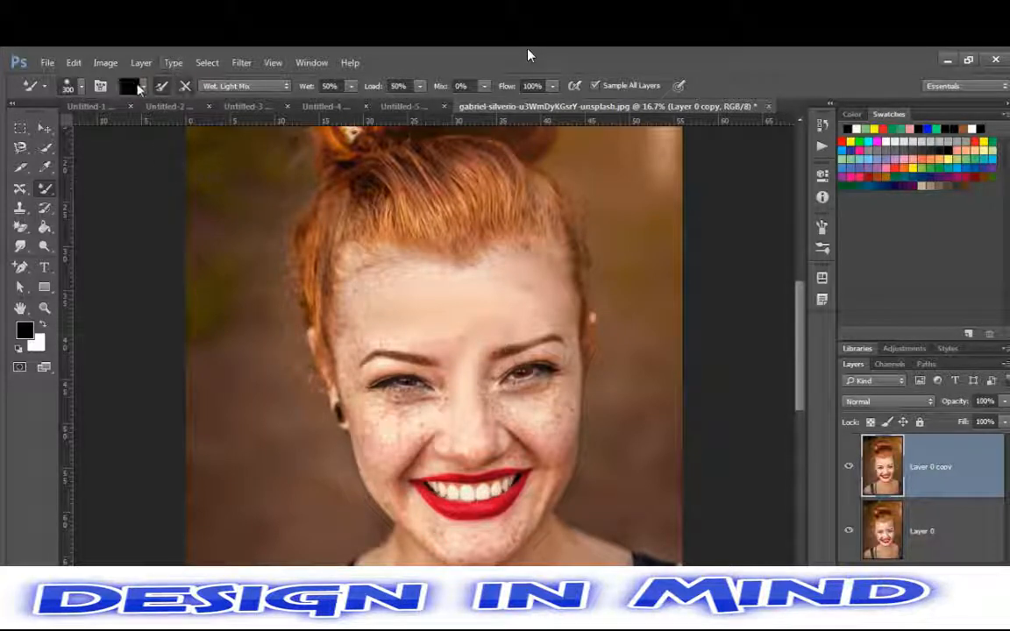
left_click(140, 85)
left_click(160, 118)
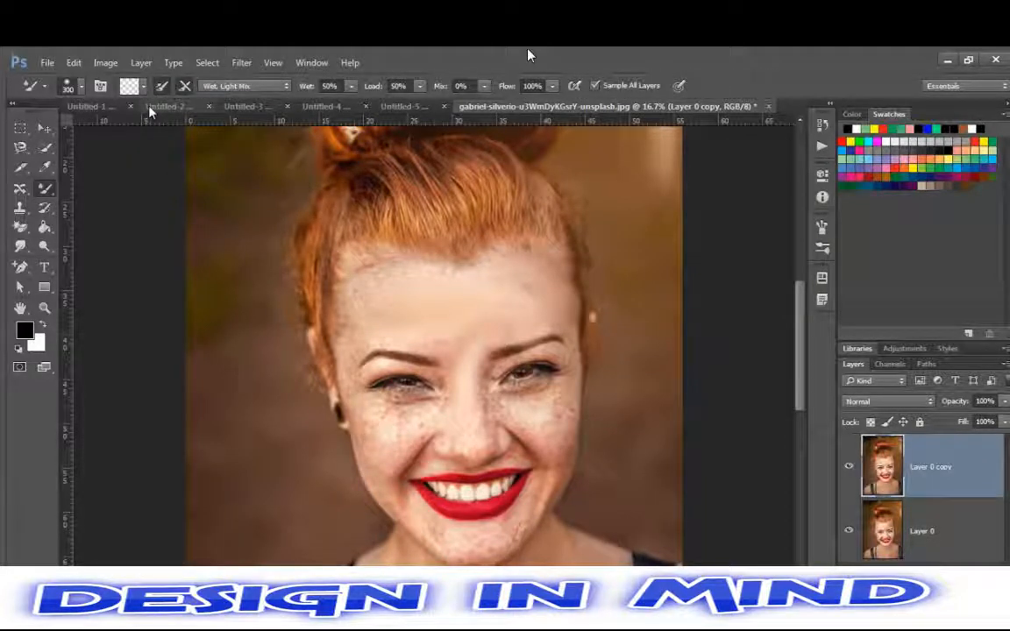
Set the Mixer Brush blending combination to Custom and smooth the freckles down the right cheek
left_click(283, 87)
left_click(255, 96)
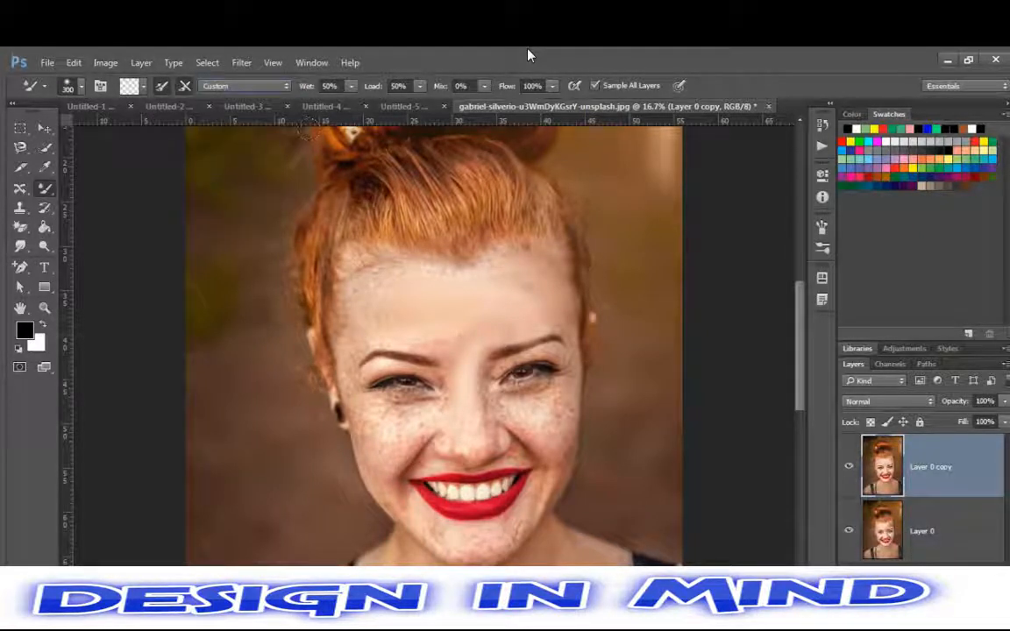
mouse_move(493, 367)
left_mouse_down()
mouse_move(549, 442)
mouse_move(558, 480)
left_mouse_up()
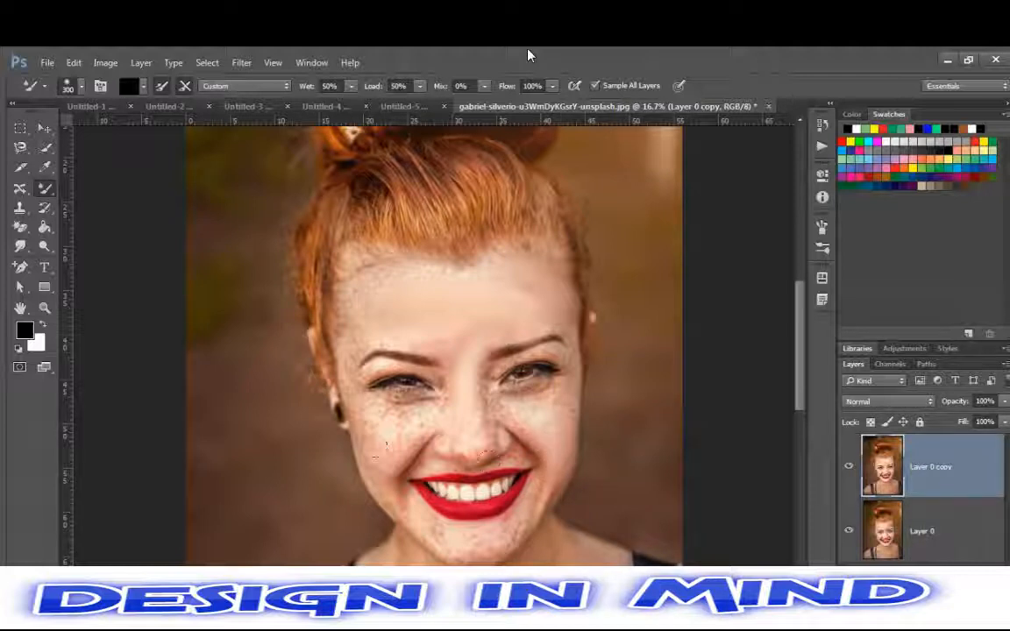
Try a black-loaded Mixer Brush stroke on the cheek left of the nose and undo it
left_click_drag(422, 408, 437, 424)
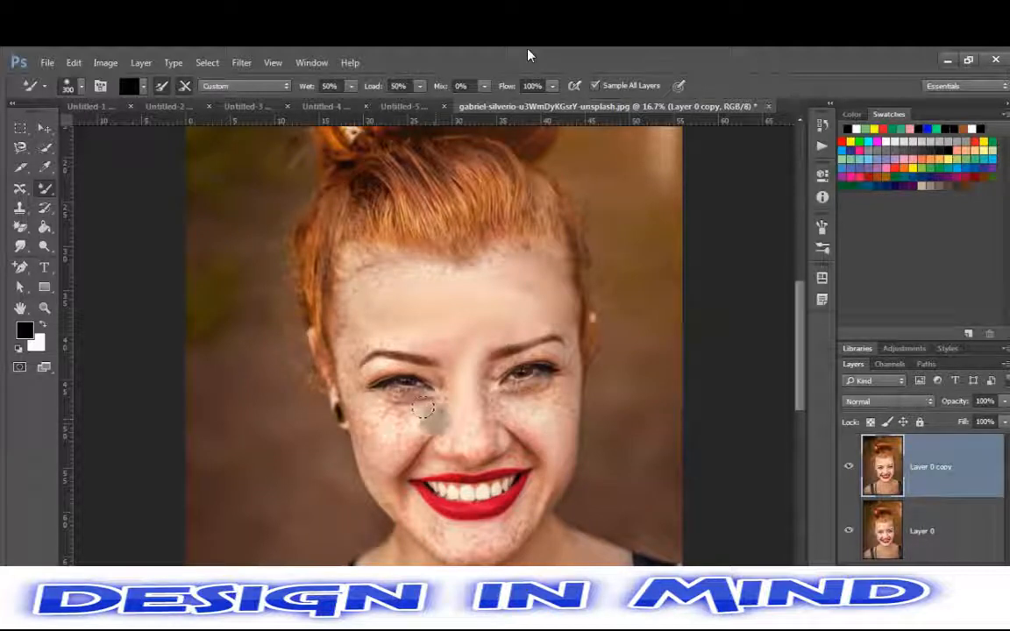
key("ctrl+z")
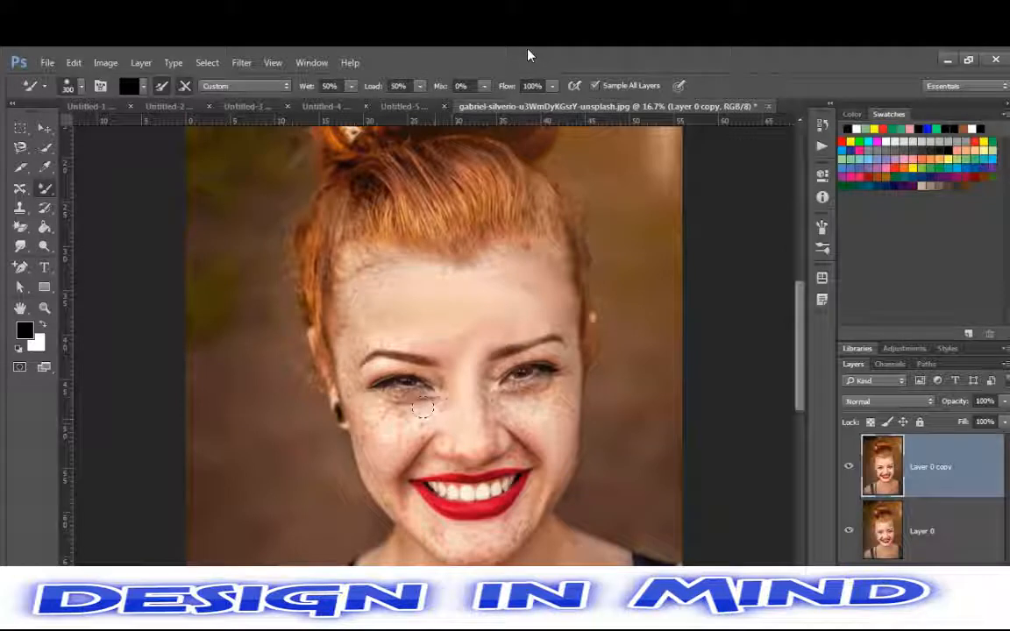
Clean the Mixer Brush, try smoothing the left cheek and chin, and undo those strokes
left_click(140, 86)
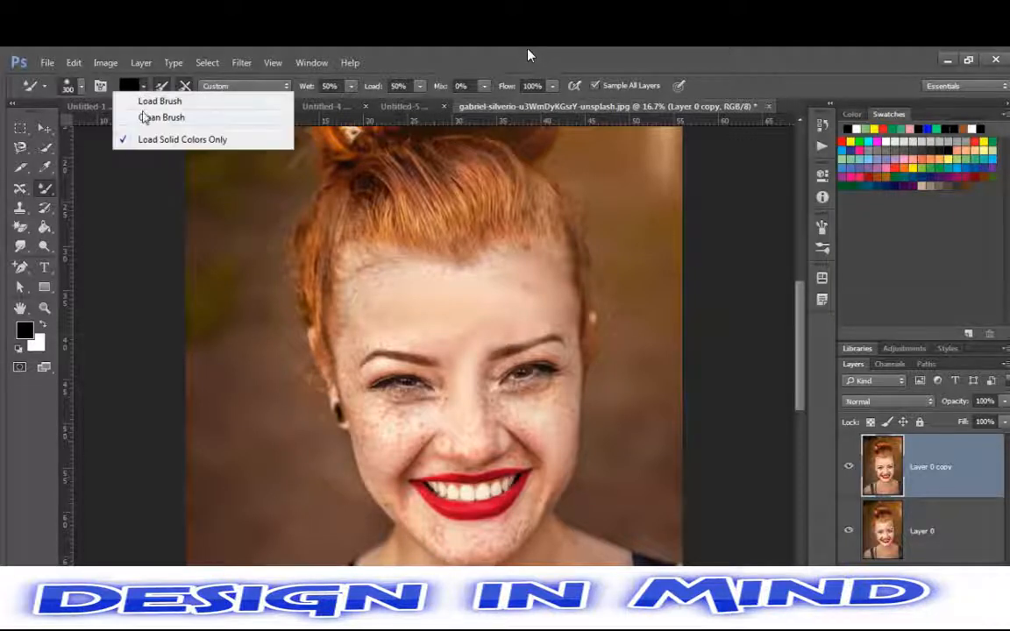
left_click(146, 119)
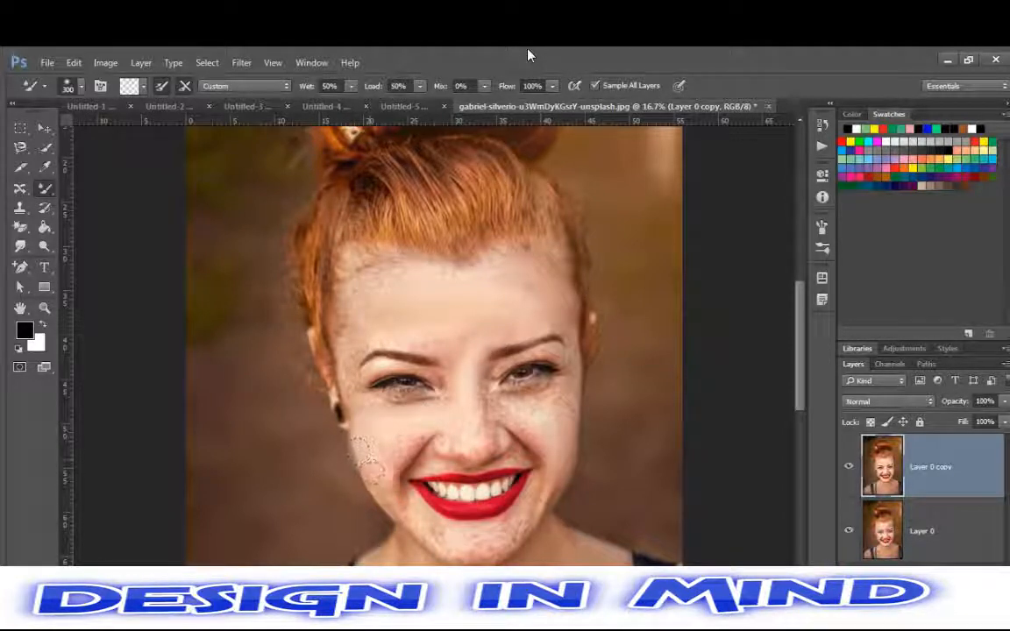
left_click_drag(385, 494, 468, 540)
key("ctrl+z")
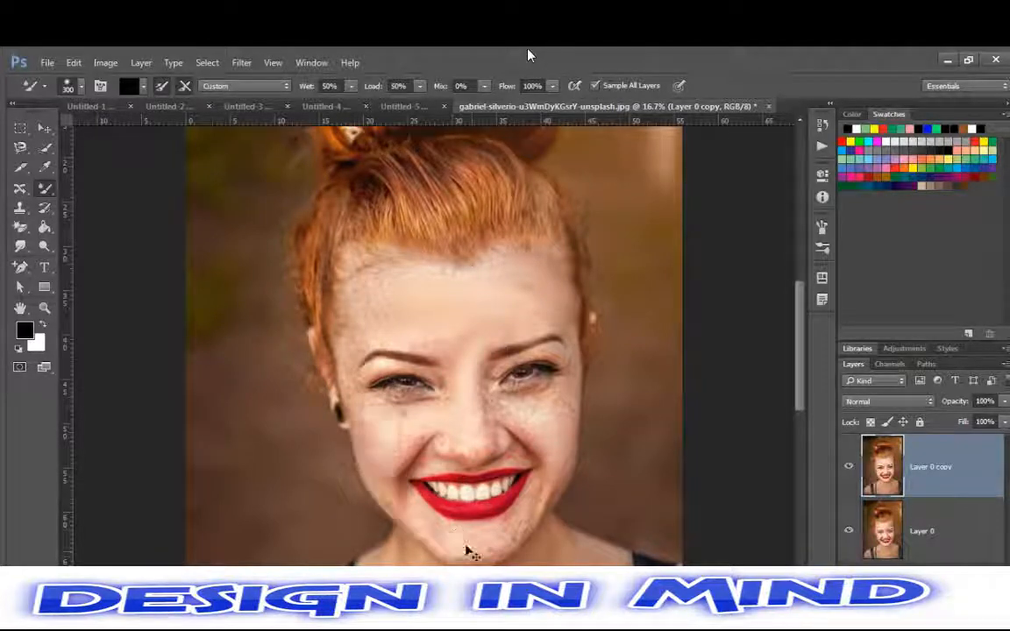
left_click_drag(442, 413, 421, 430)
key("ctrl+z")
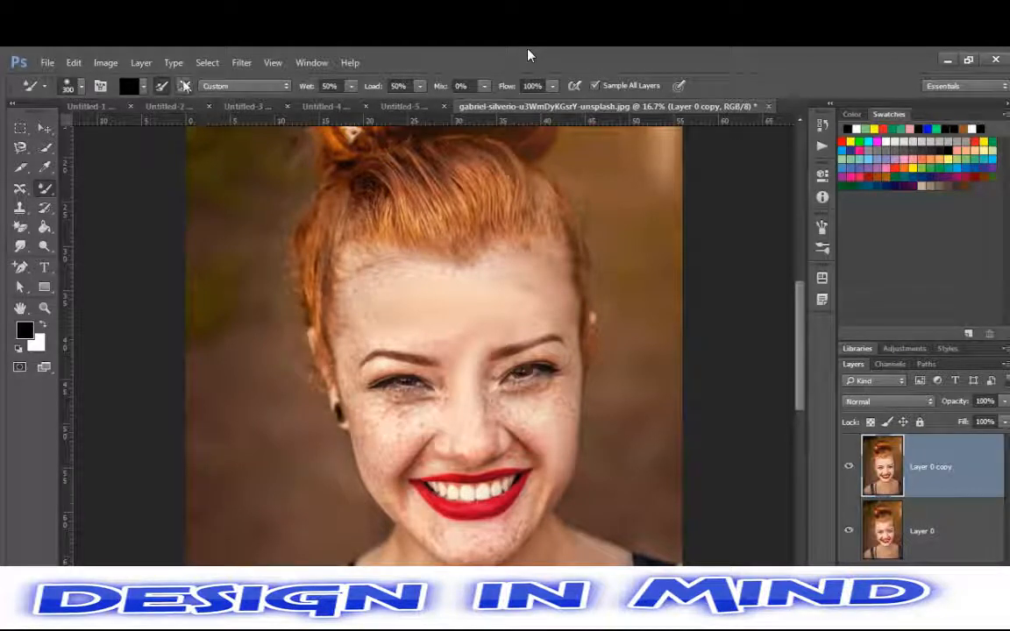
Clean the Mixer Brush, reduce it to 200 px, and load skin colour sampled beside the inner corner of the left eye
left_click(144, 85)
left_click(147, 118)
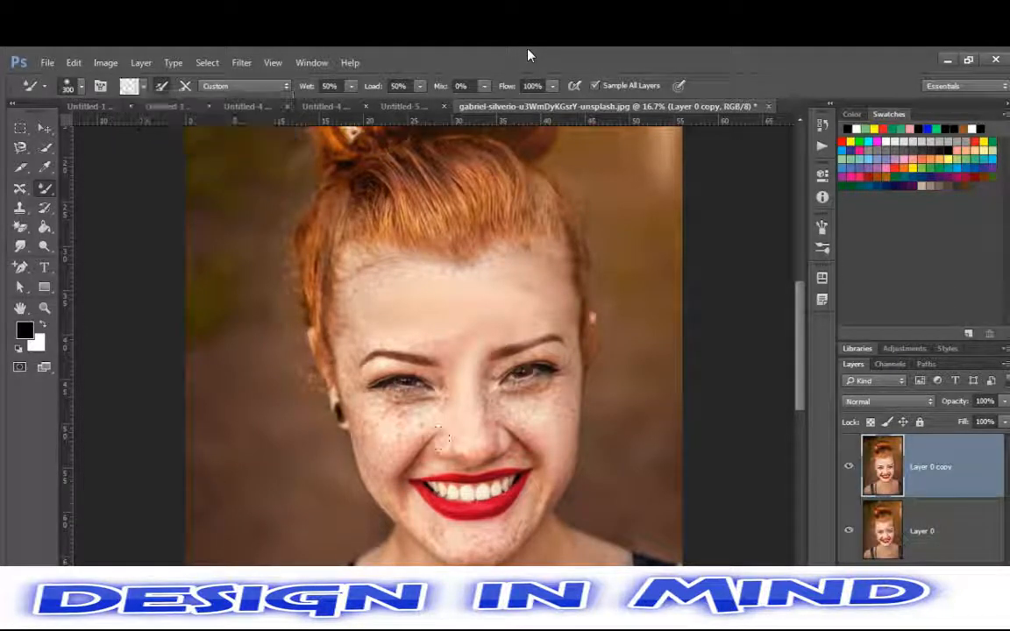
key("bracketleft")
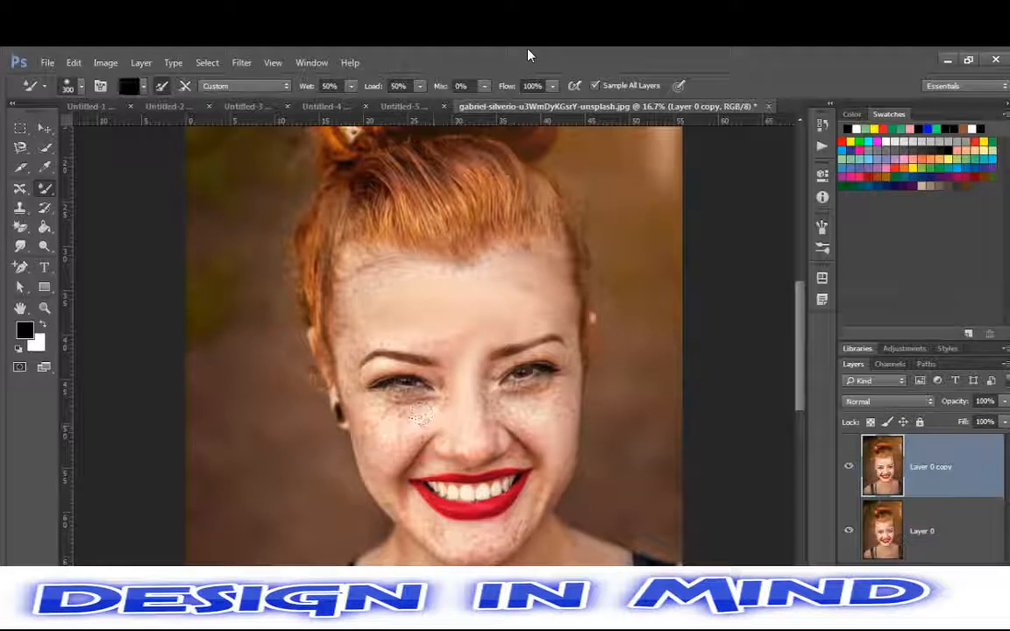
key("bracketleft")
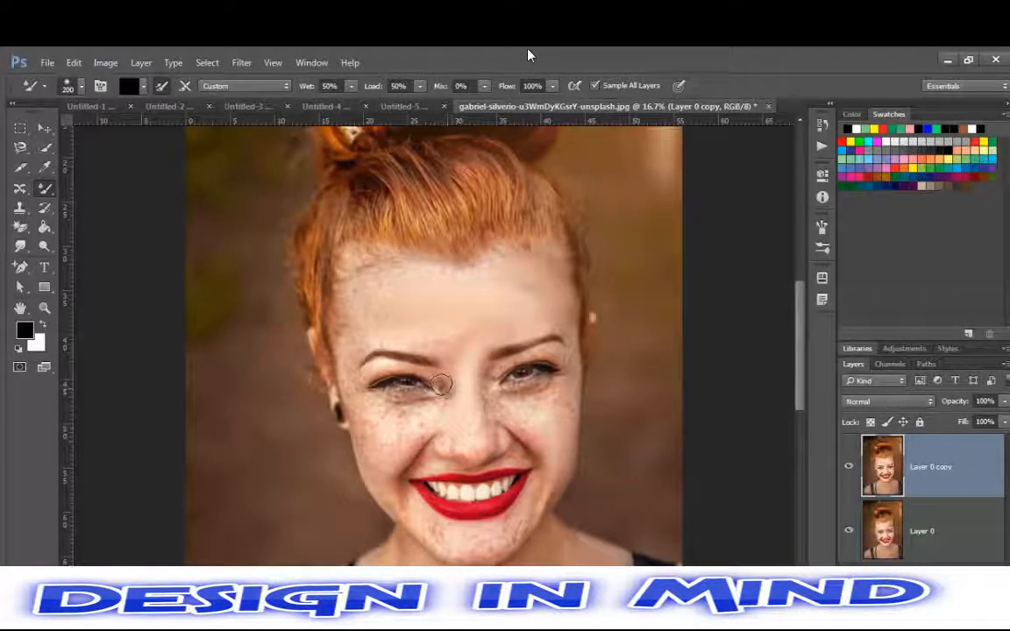
left_click(440, 388, "alt")
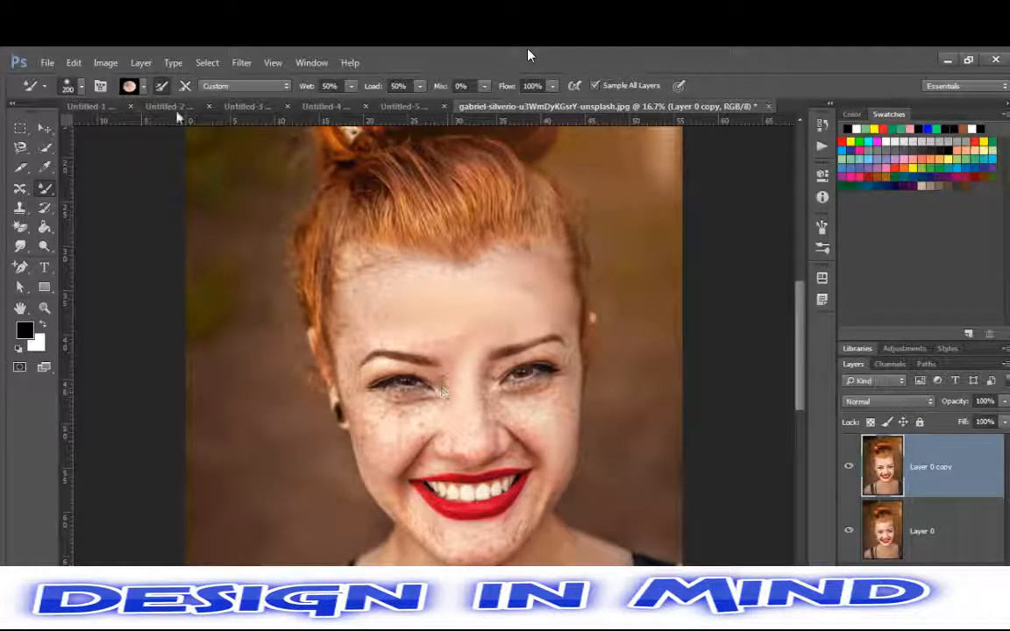
Clean the Mixer Brush, smooth the freckles over the left cheek and chin, and load skin colour sampled from the nose
left_click(129, 81)
left_click(161, 118)
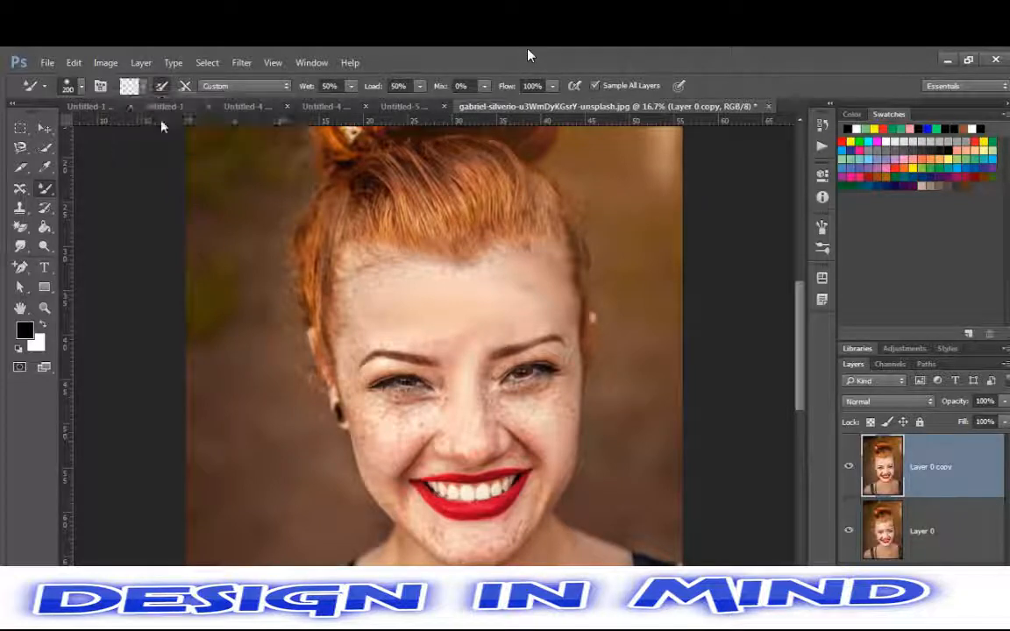
mouse_move(444, 405)
left_mouse_down()
mouse_move(377, 407)
mouse_move(383, 484)
mouse_move(412, 522)
mouse_move(482, 533)
mouse_move(505, 521)
left_mouse_up()
left_click(480, 443, "alt")
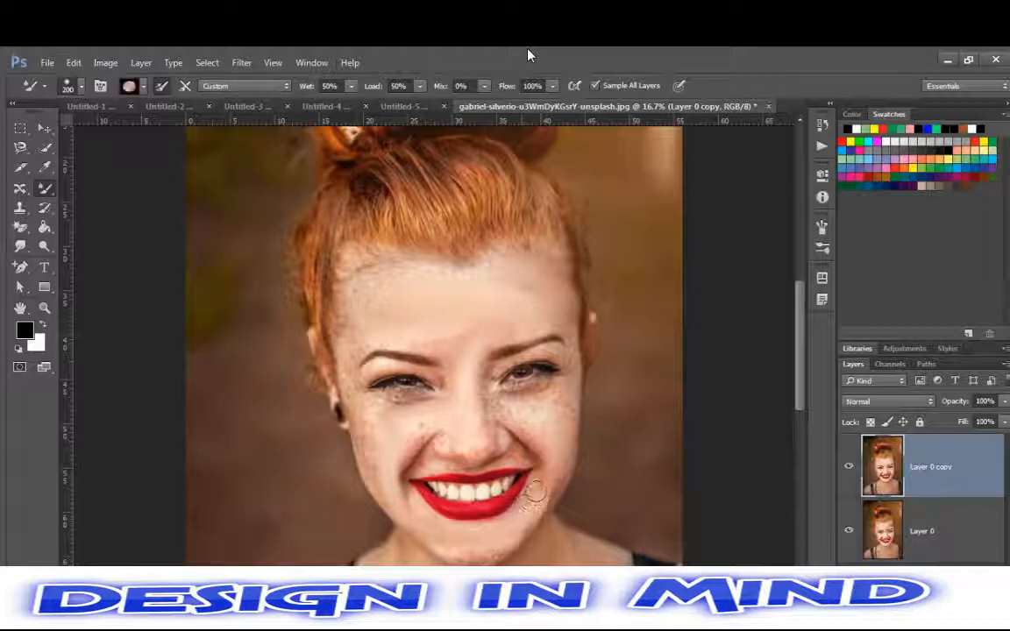
Clean the Mixer Brush and smooth the freckles along the chin toward the lower right cheek
left_click_drag(429, 538, 436, 545)
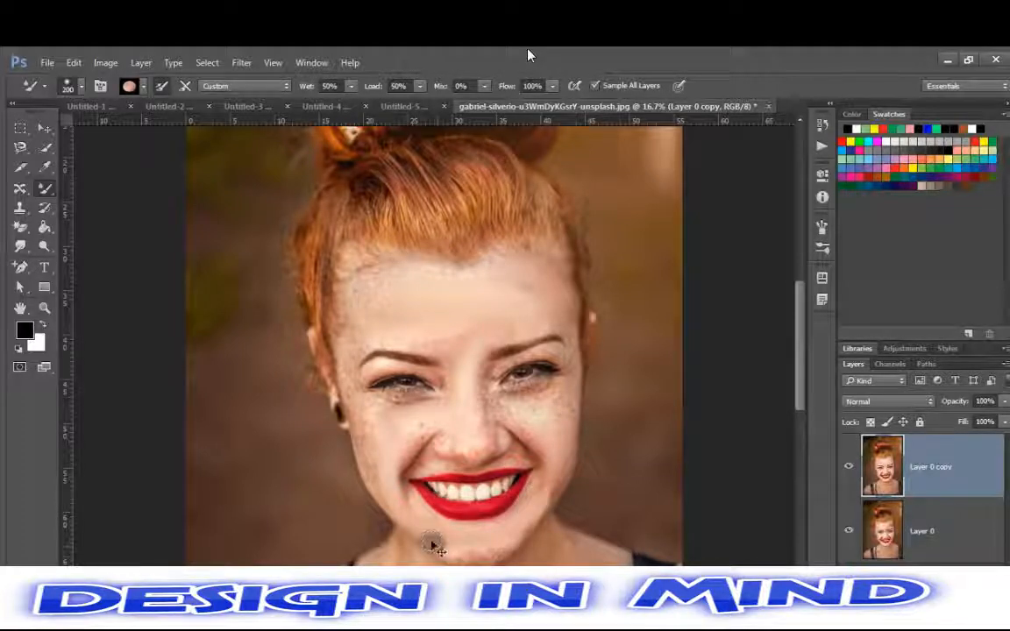
left_click(137, 85)
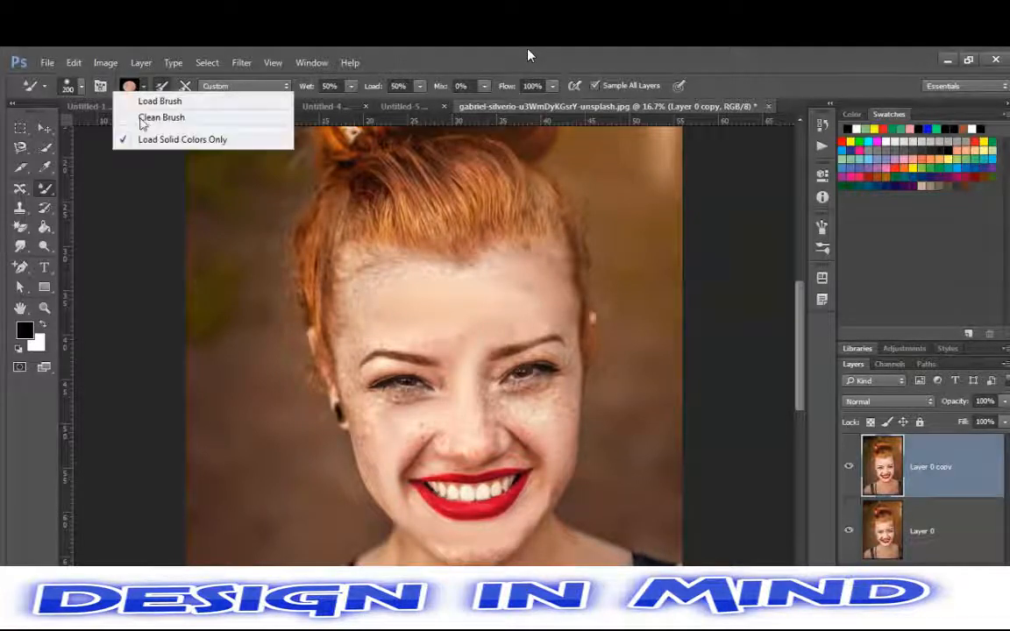
left_click(132, 114)
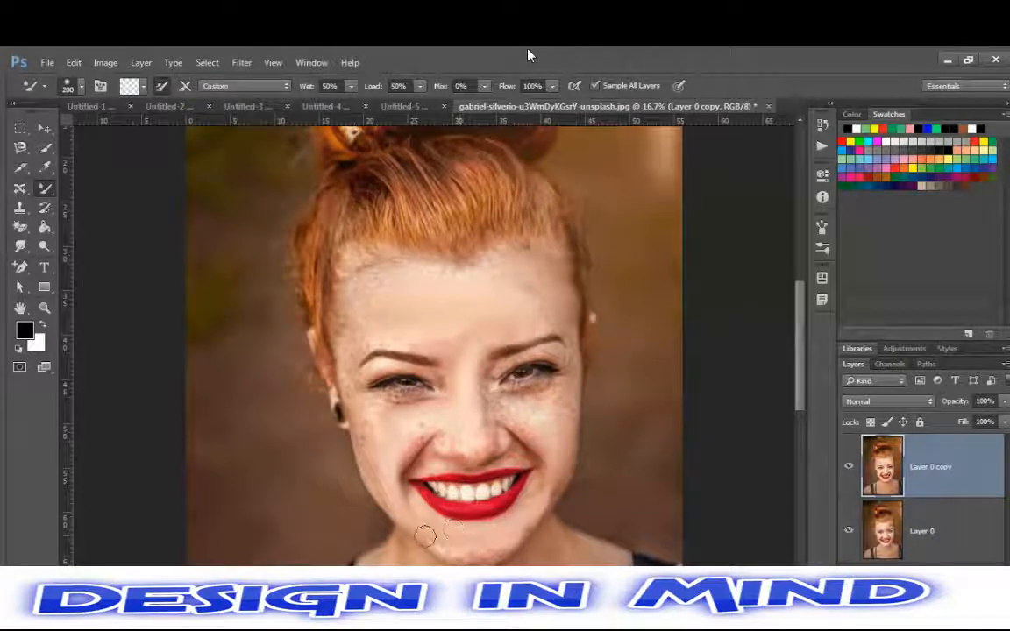
mouse_move(426, 538)
left_mouse_down()
mouse_move(442, 548)
mouse_move(501, 542)
left_mouse_up()
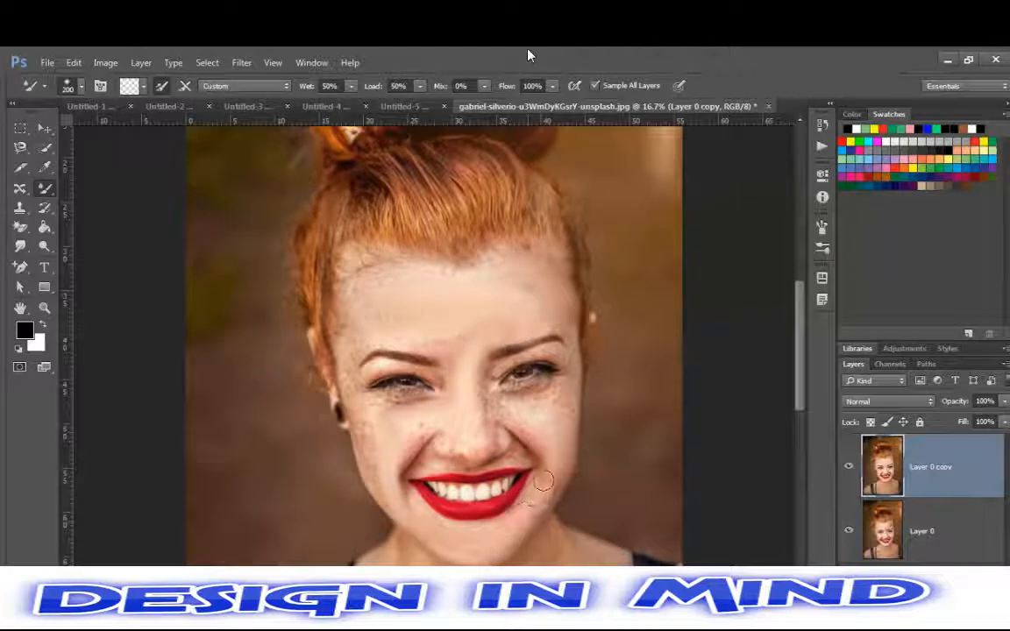
Sample skin colour from the side of the nose, clean the Mixer Brush, and smooth the left side of the forehead
left_click(490, 433, "alt")
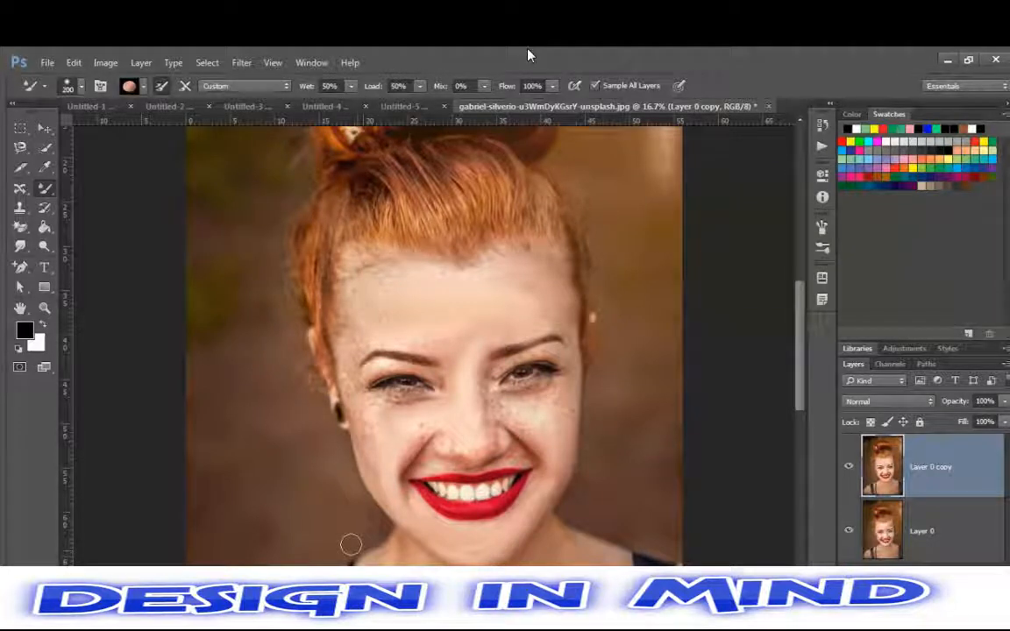
left_click(139, 86)
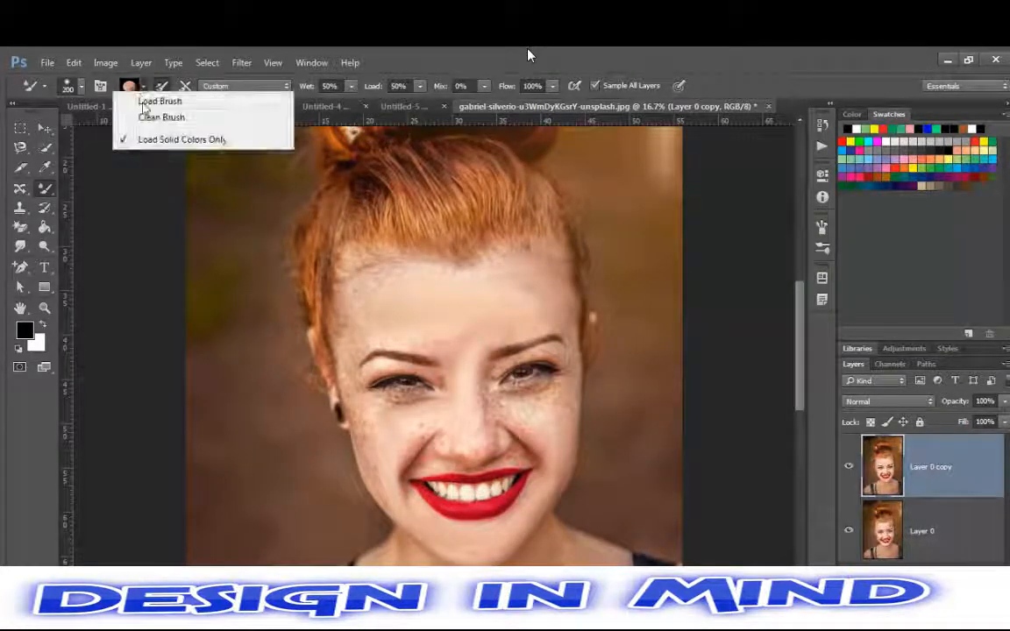
left_click(159, 115)
left_click_drag(381, 313, 377, 304)
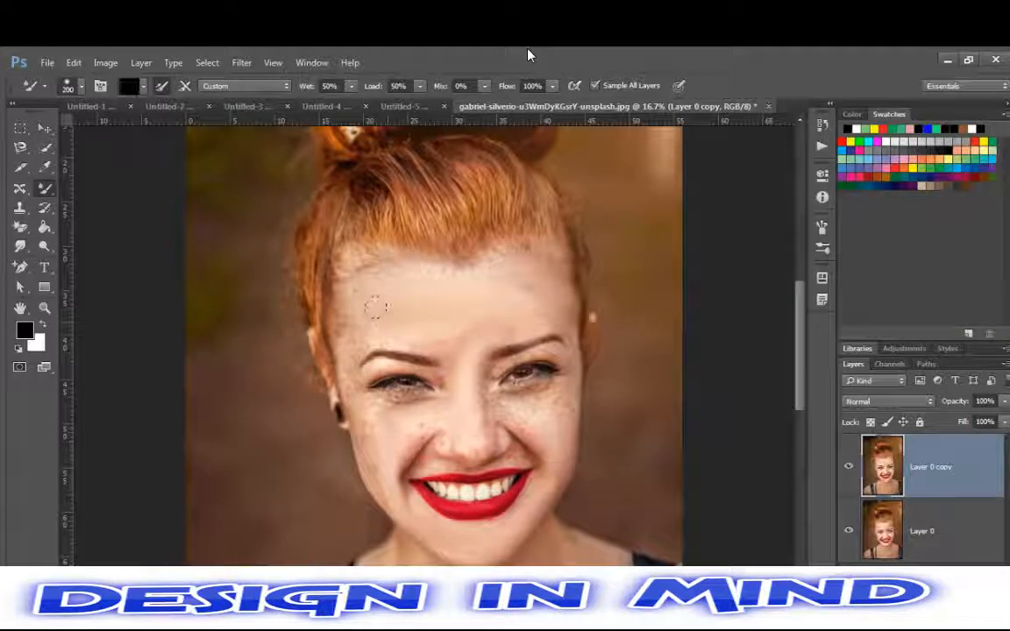
Enlarge the Mixer Brush to 400 px, try a stroke on the upper right forehead, and undo it
key("bracketright")
key("bracketright")
key("bracketright")
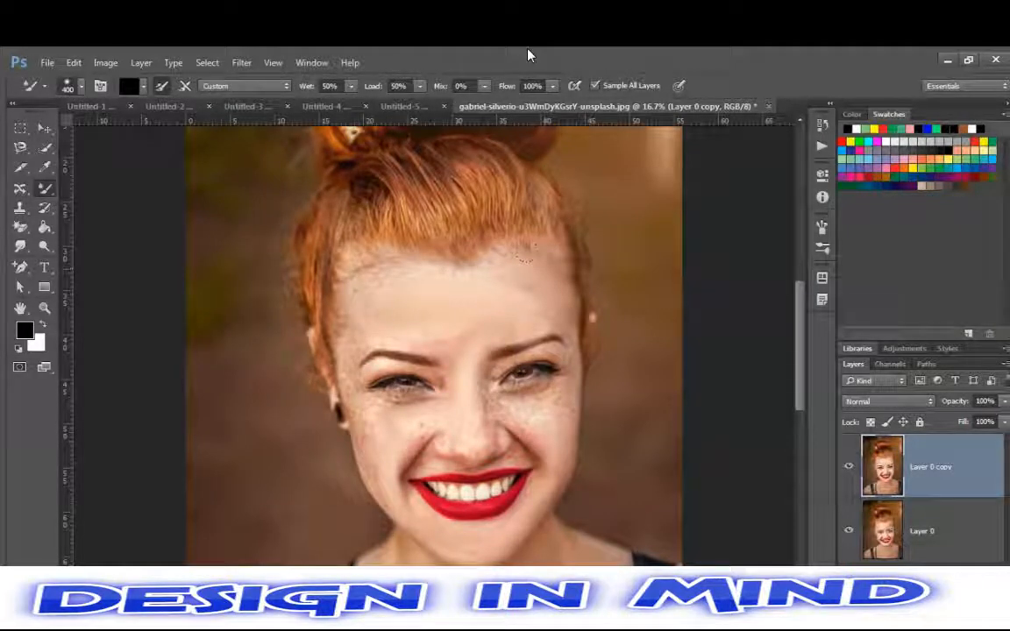
left_click_drag(541, 267, 534, 276)
key("ctrl+z")
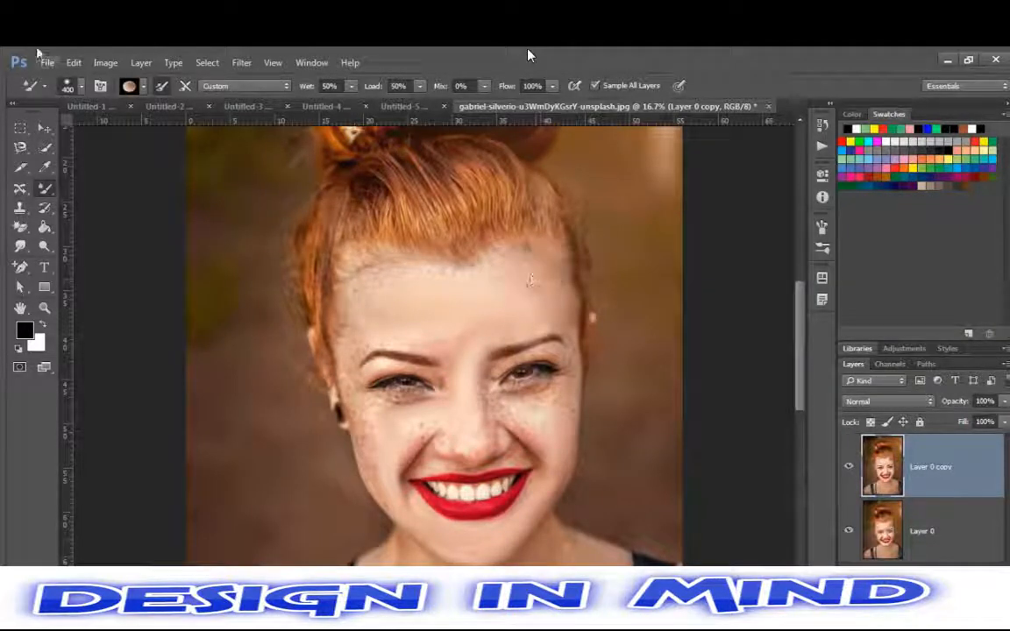
Clean the Mixer Brush and smooth the freckles across the forehead and down the left temple
left_click(140, 86)
left_click(149, 117)
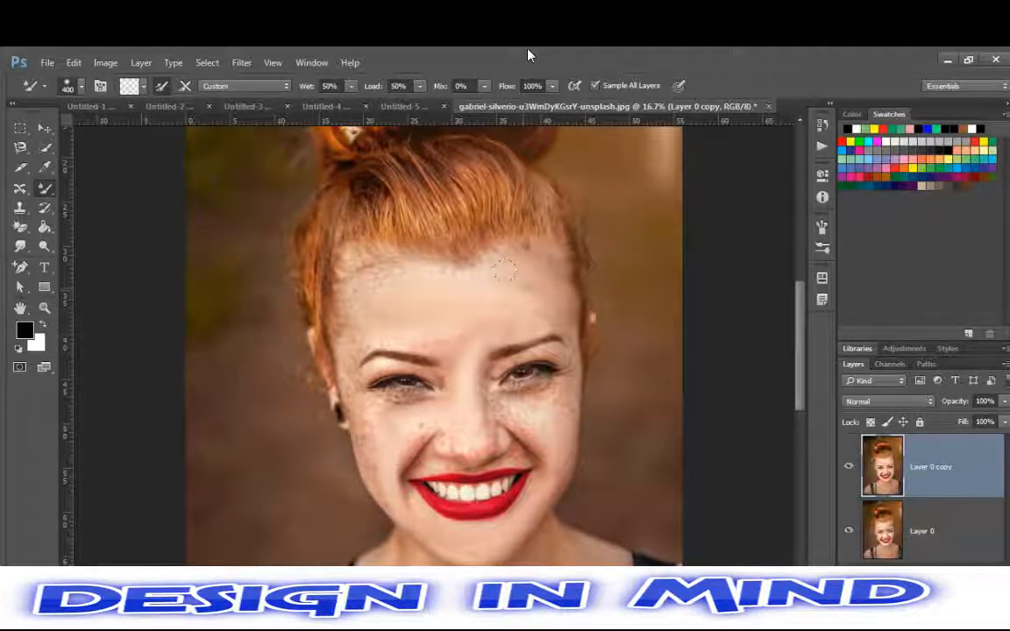
mouse_move(478, 264)
left_mouse_down()
mouse_move(387, 267)
mouse_move(346, 296)
left_mouse_up()
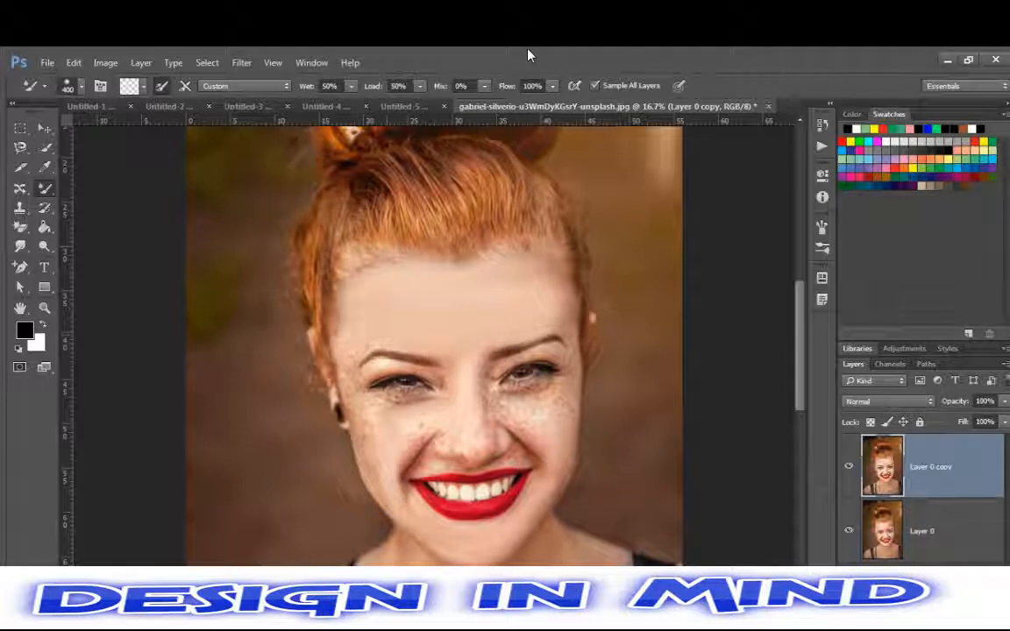
left_click_drag(340, 327, 336, 348)
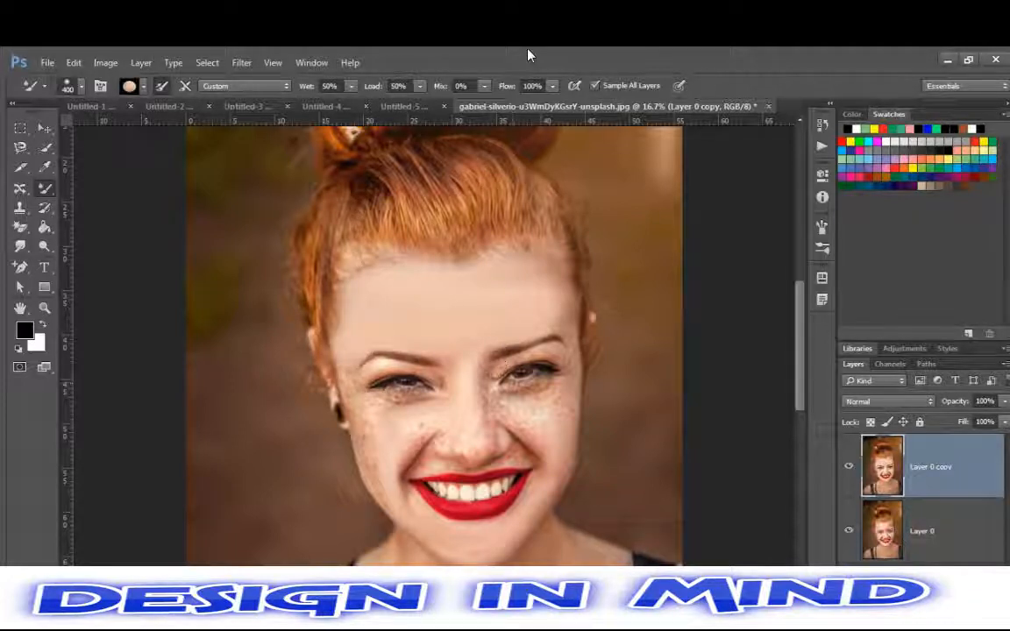
Reduce the Mixer Brush to 200 px and smooth the skin around the right eyebrow and temple, cleaning the brush between strokes
key("bracketleft")
key("bracketleft")
key("bracketleft")
left_click(145, 86)
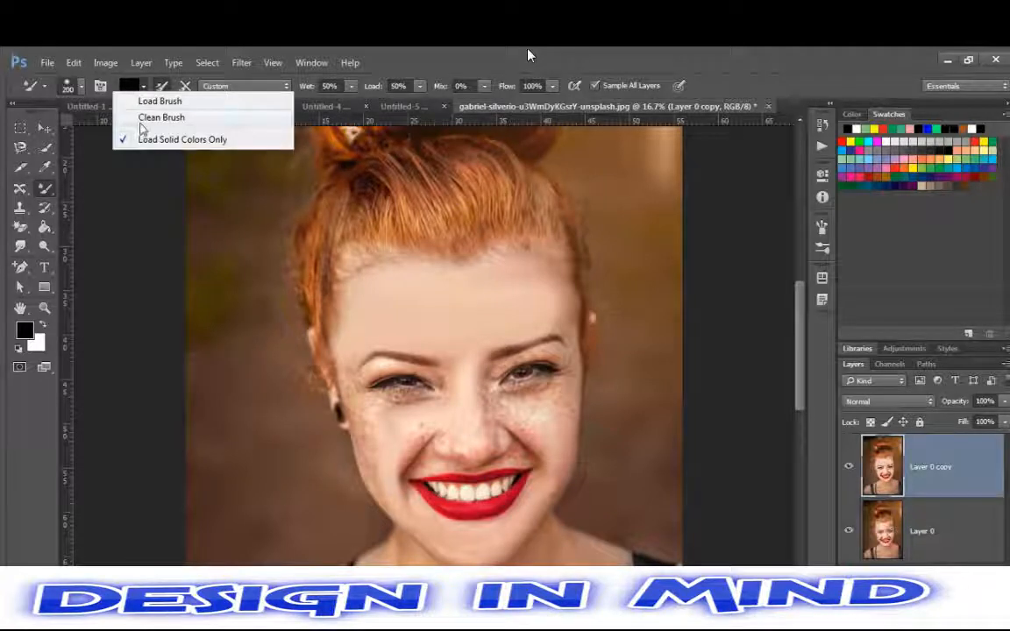
left_click(139, 118)
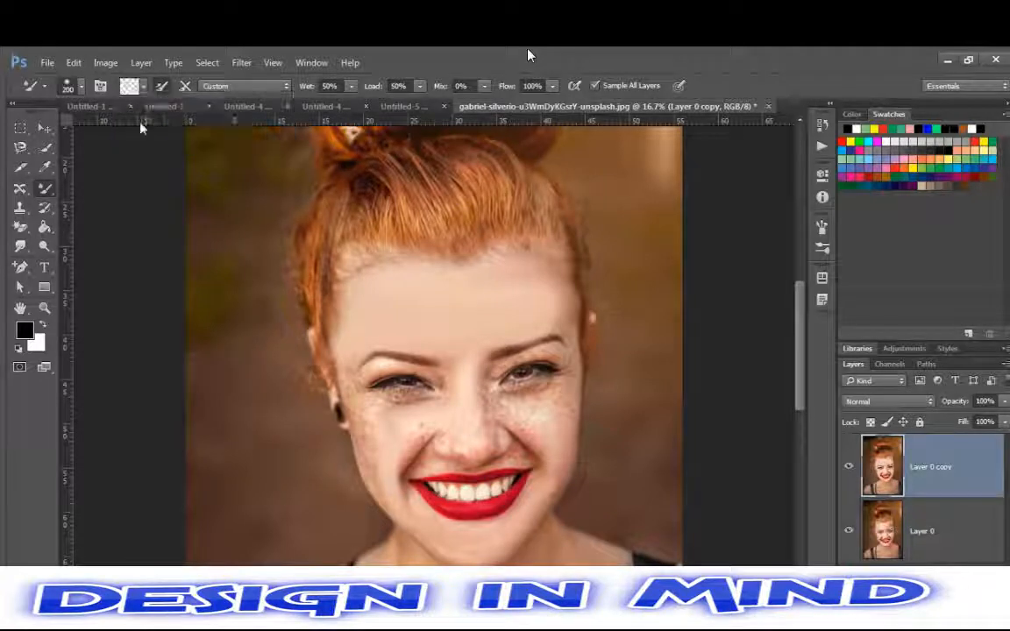
left_click(560, 316, "alt")
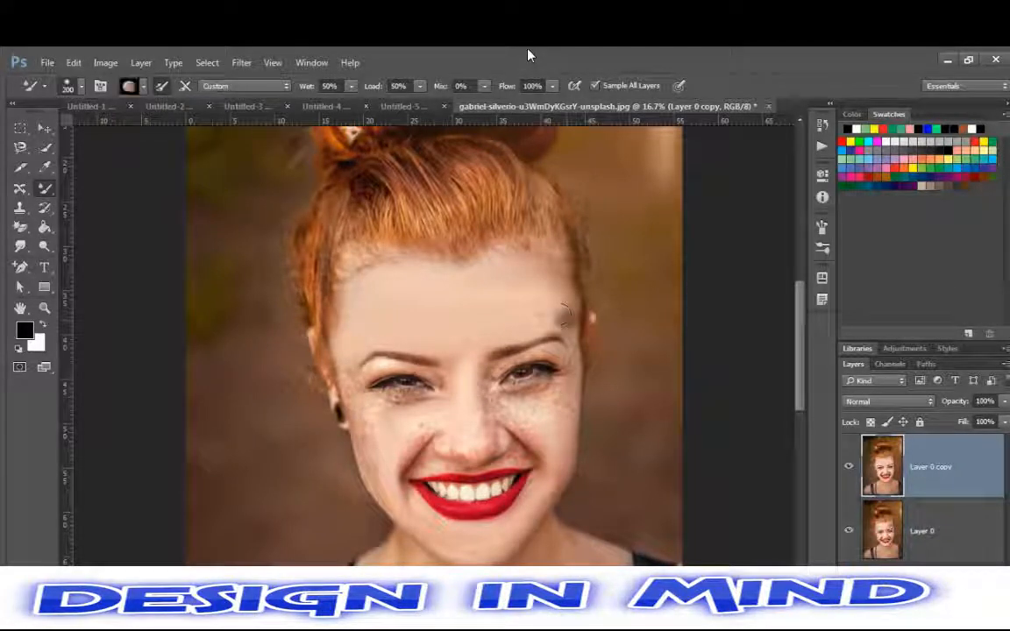
left_click(133, 86)
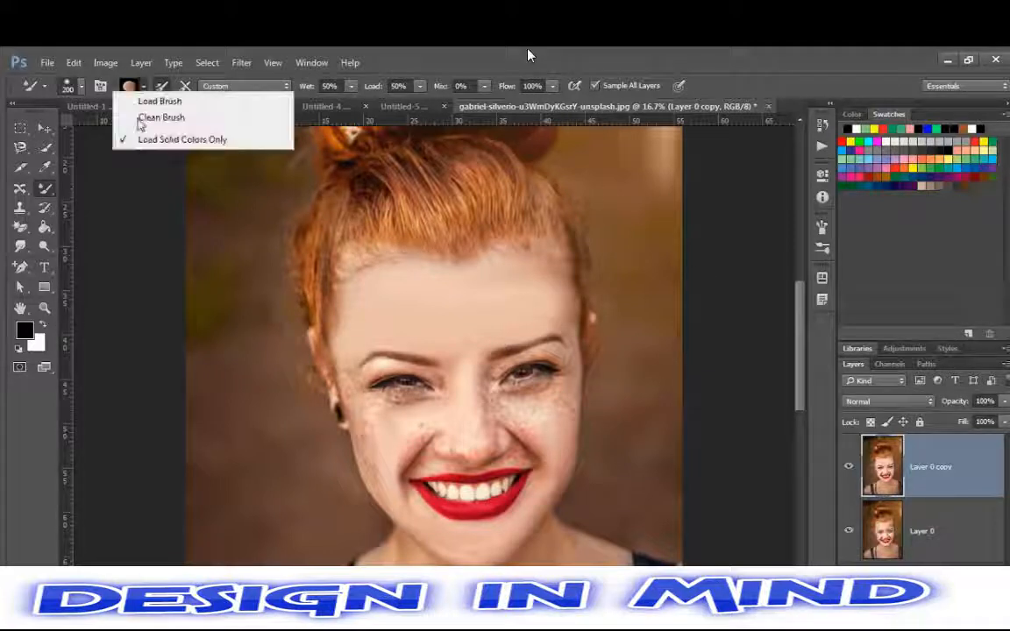
left_click(161, 117)
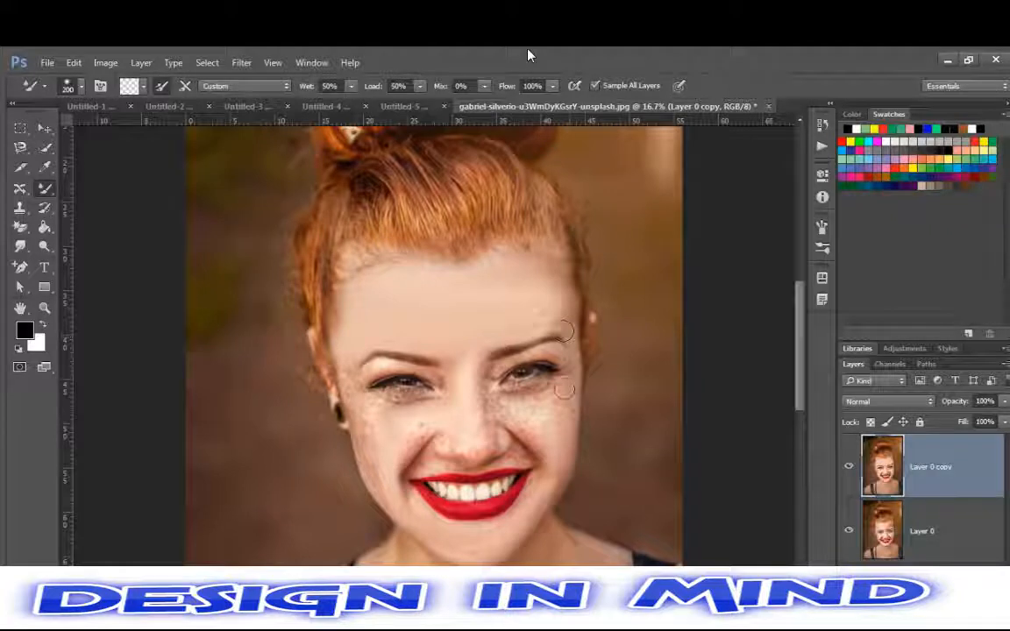
Load skin colour sampled from the nose bridge, smooth the freckles on the right cheek, and clean the brush
left_click(485, 401, "alt")
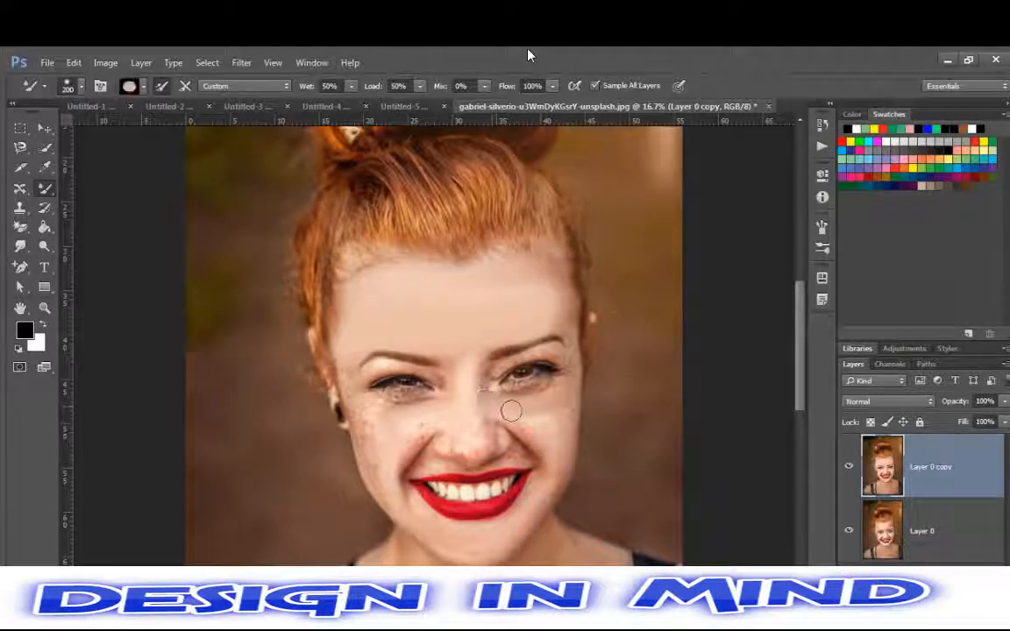
mouse_move(512, 410)
left_mouse_down()
mouse_move(586, 383)
mouse_move(533, 422)
mouse_move(500, 428)
mouse_move(532, 427)
left_mouse_up()
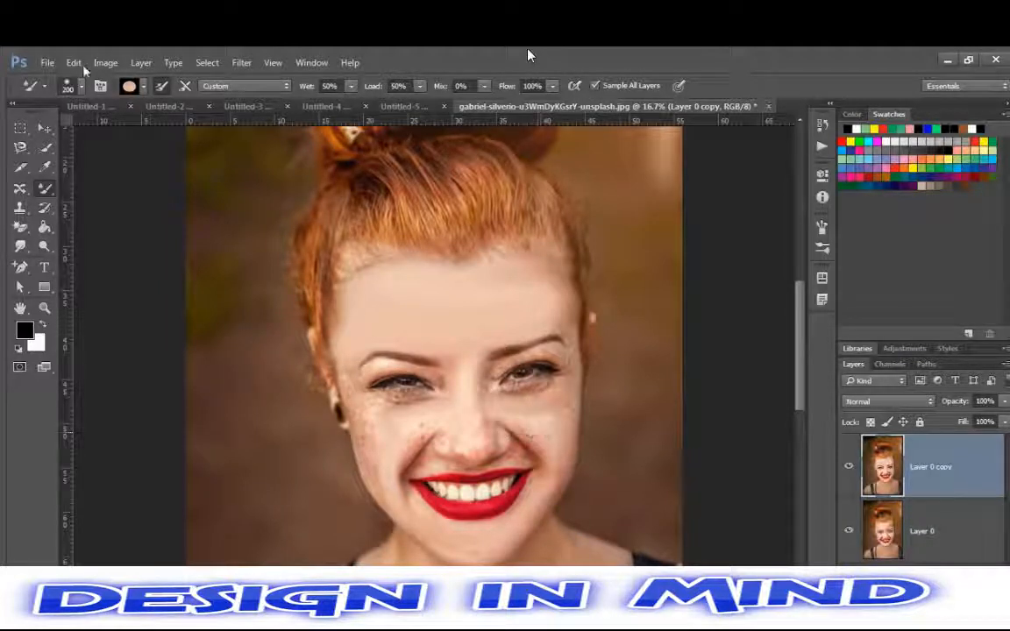
left_click(137, 86)
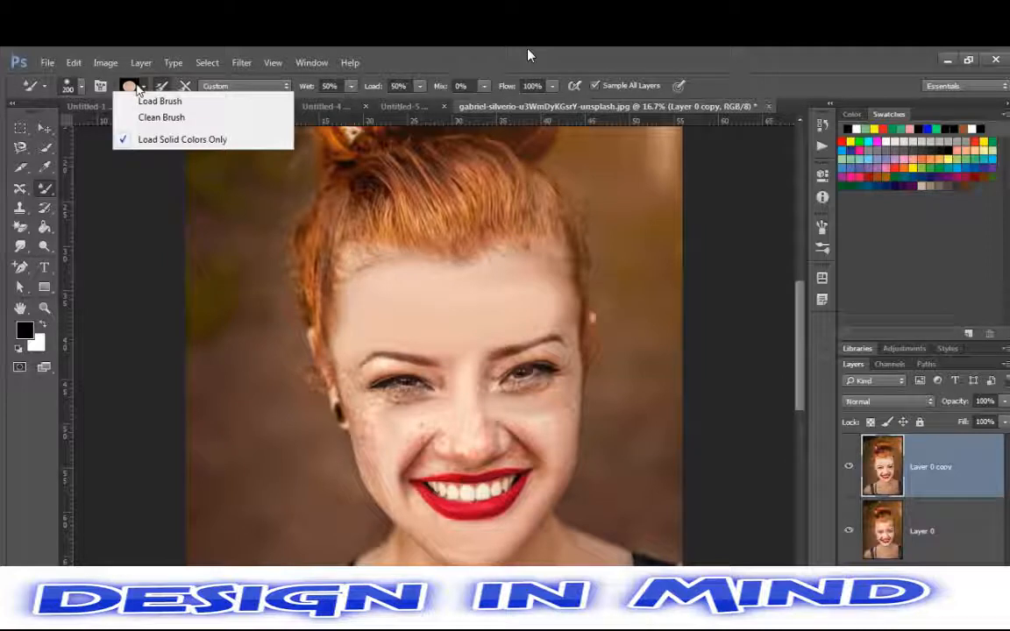
left_click(175, 116)
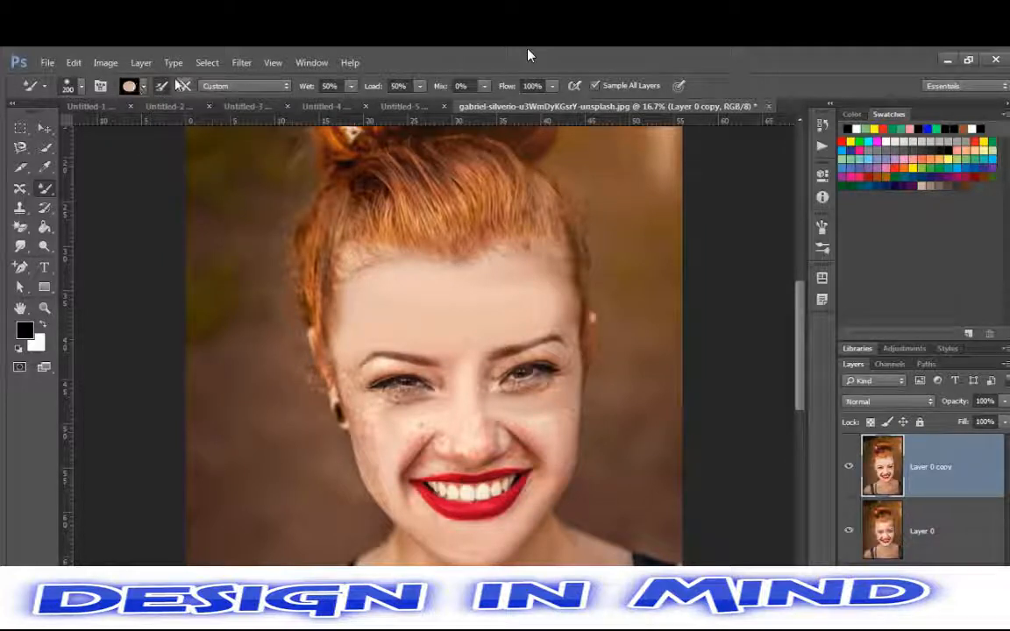
Enable cleaning the brush after each stroke, and try a black stroke across the middle of the forehead, undoing it
left_click(161, 85)
left_click_drag(438, 324, 494, 298)
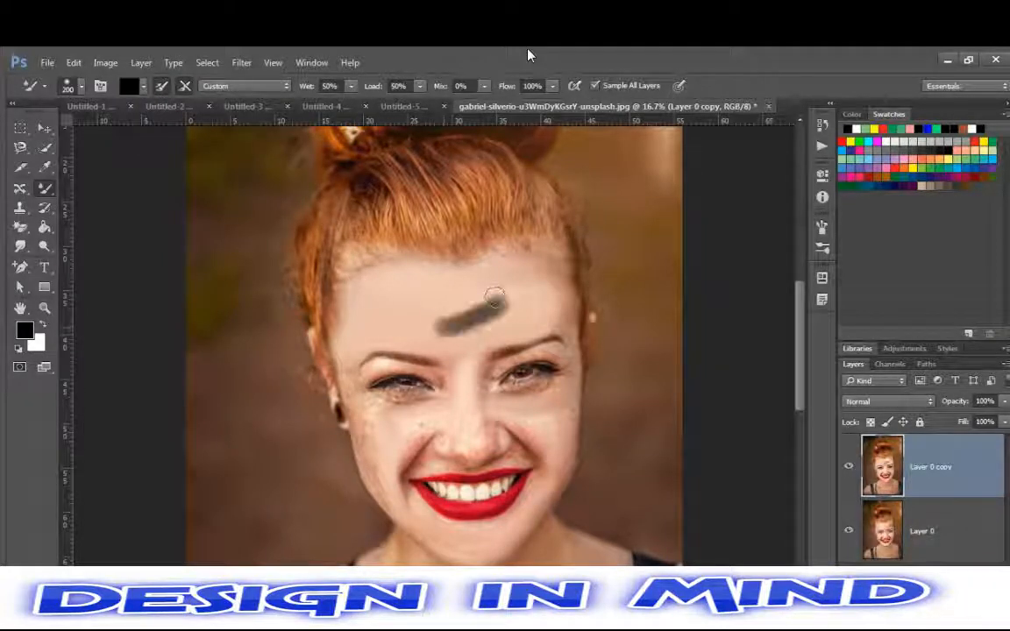
key("ctrl+z")
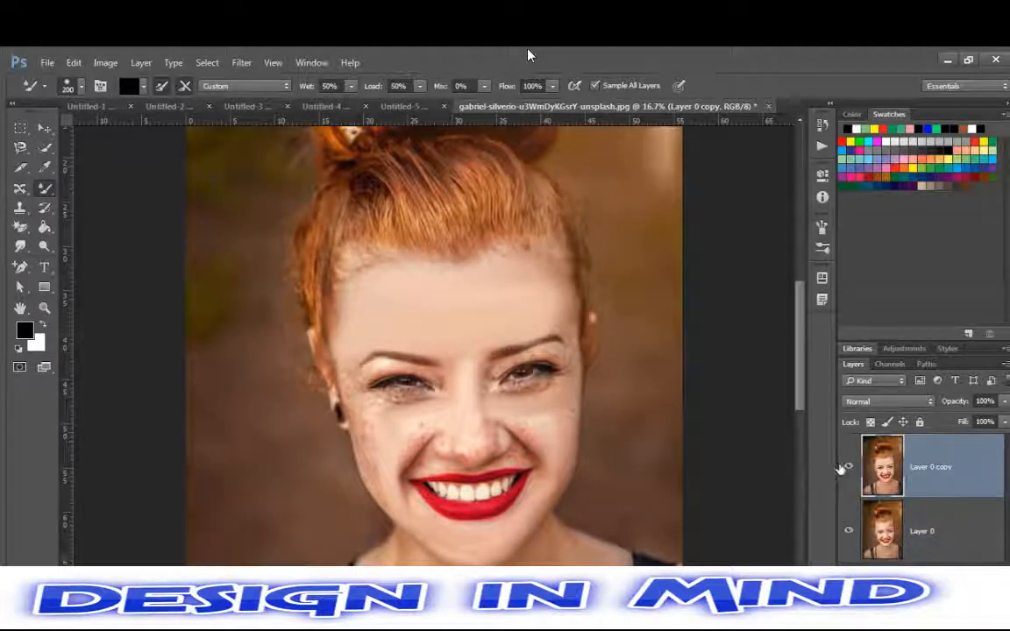
Toggle the visibility of Layer 0 copy several times to compare the smoothed skin with the original
left_click(843, 468)
left_click(843, 467)
left_click(843, 468)
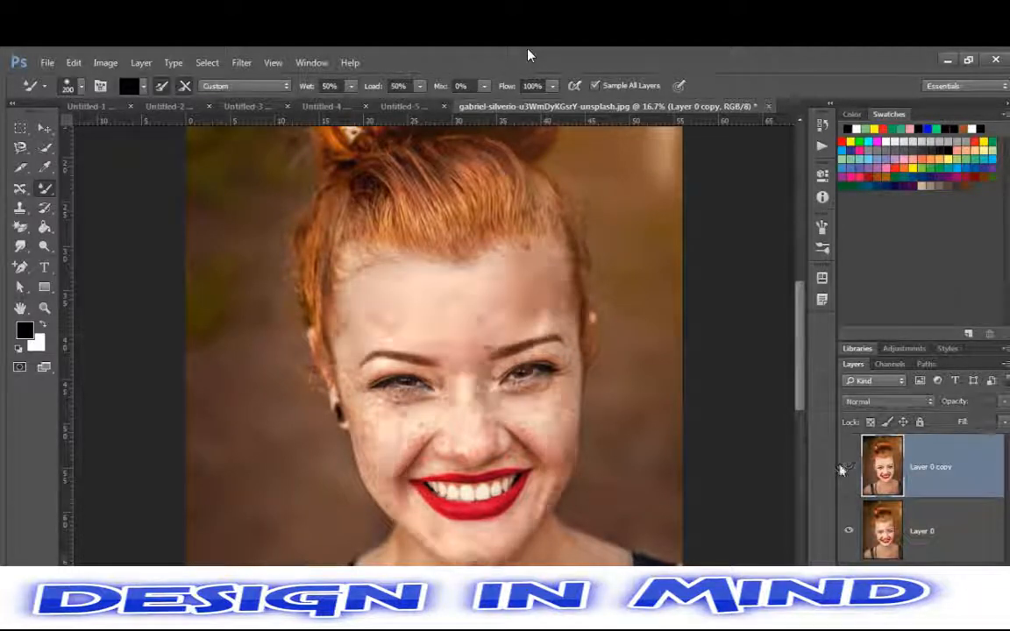
left_click(843, 467)
left_click(847, 467)
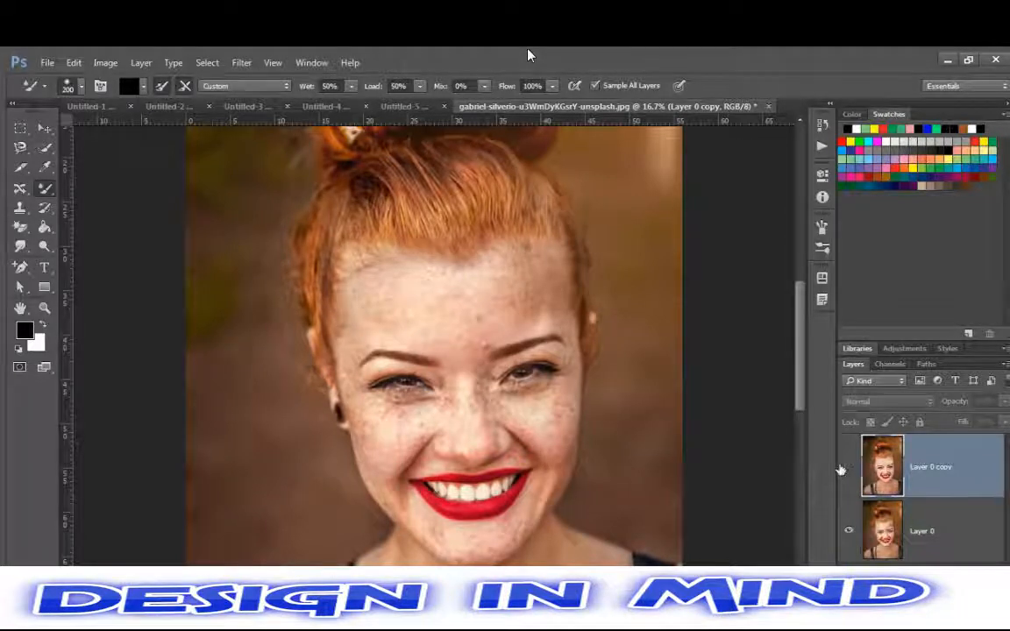
left_click(847, 467)
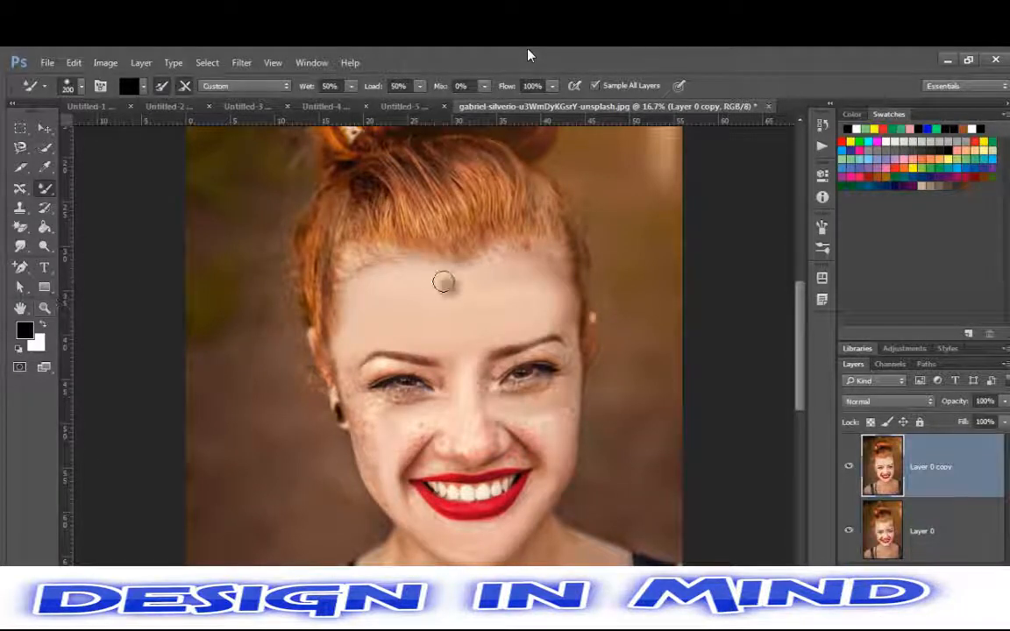
Try another black Mixer Brush stroke down from the upper middle of the forehead and undo it
mouse_move(444, 282)
left_mouse_down()
mouse_move(515, 304)
mouse_move(369, 311)
mouse_move(529, 287)
mouse_move(451, 289)
mouse_move(484, 292)
mouse_move(491, 309)
left_mouse_up()
key("ctrl+z")
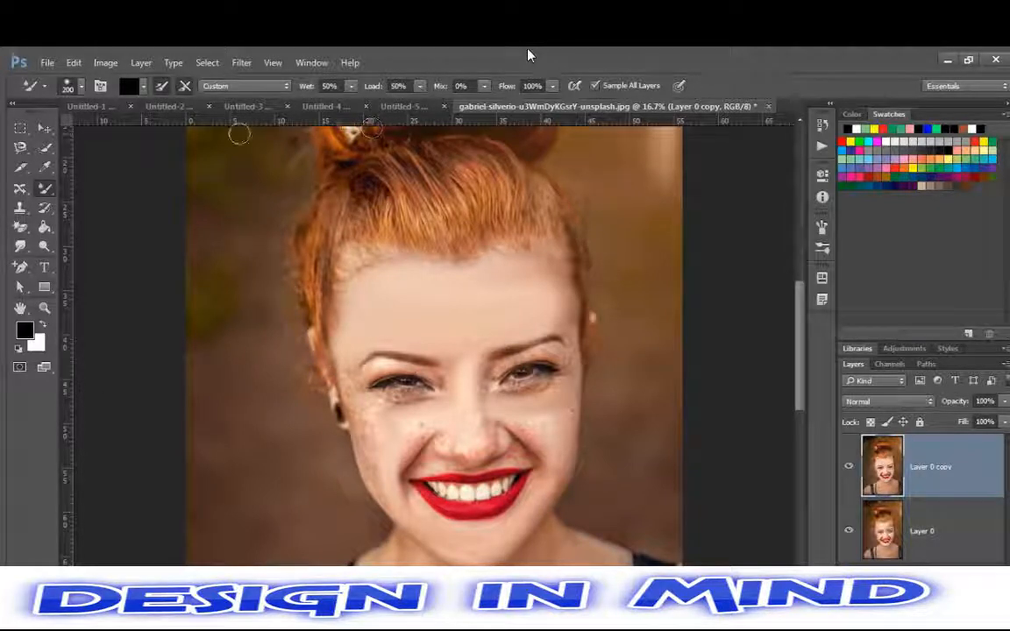
left_click(23, 272)
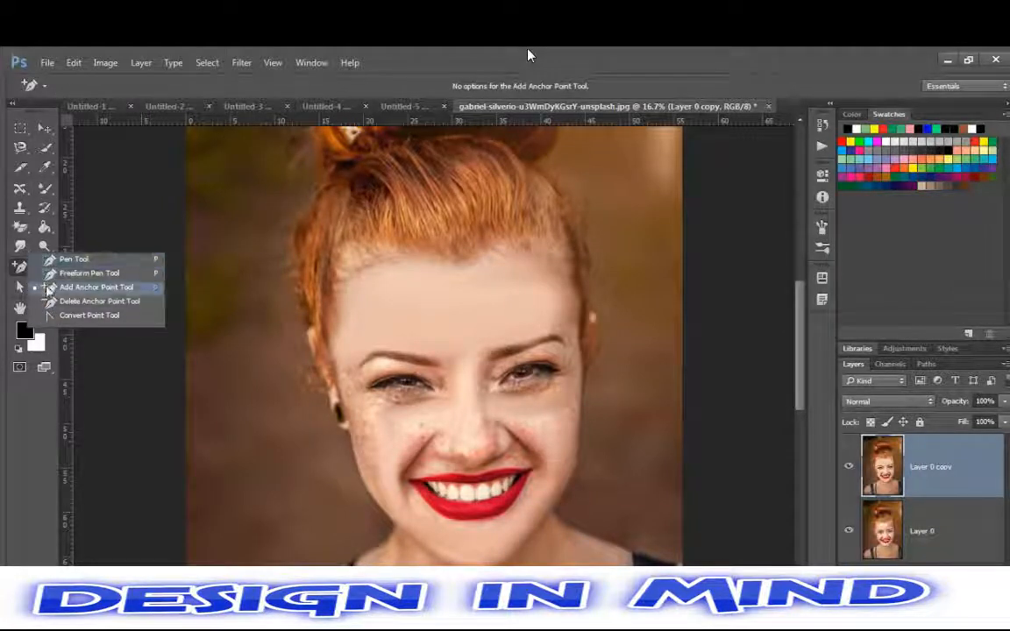
left_click(160, 443)
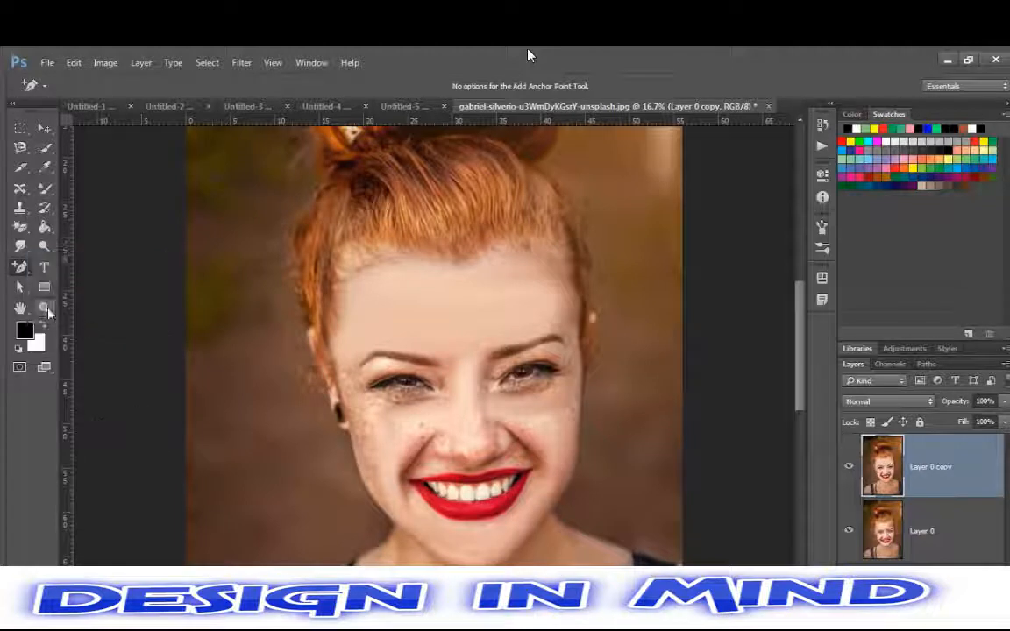
left_click(21, 309)
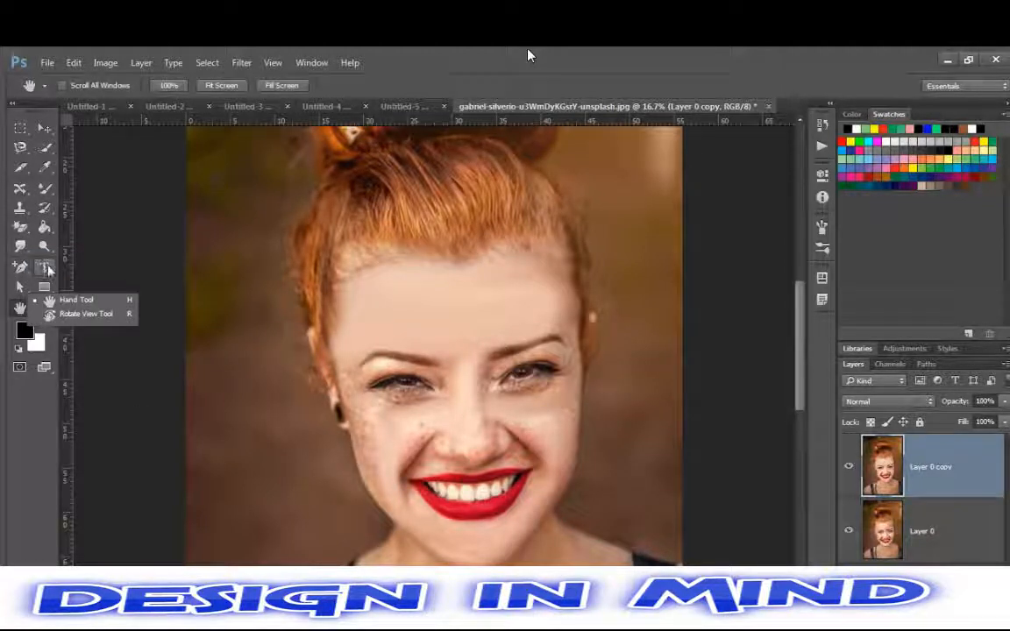
left_click(45, 267)
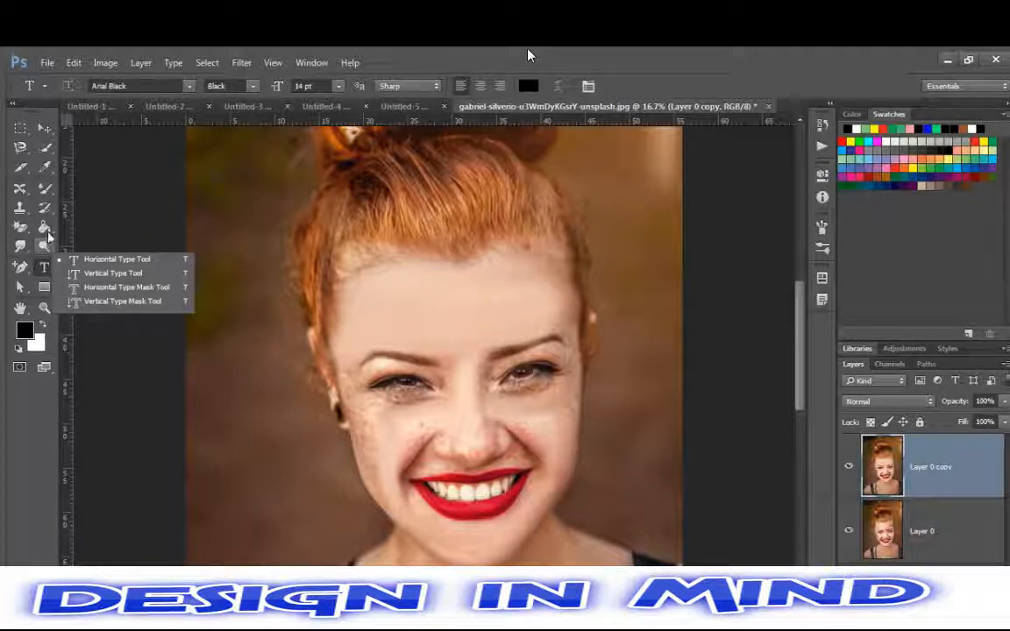
left_click(46, 229)
left_click(44, 246)
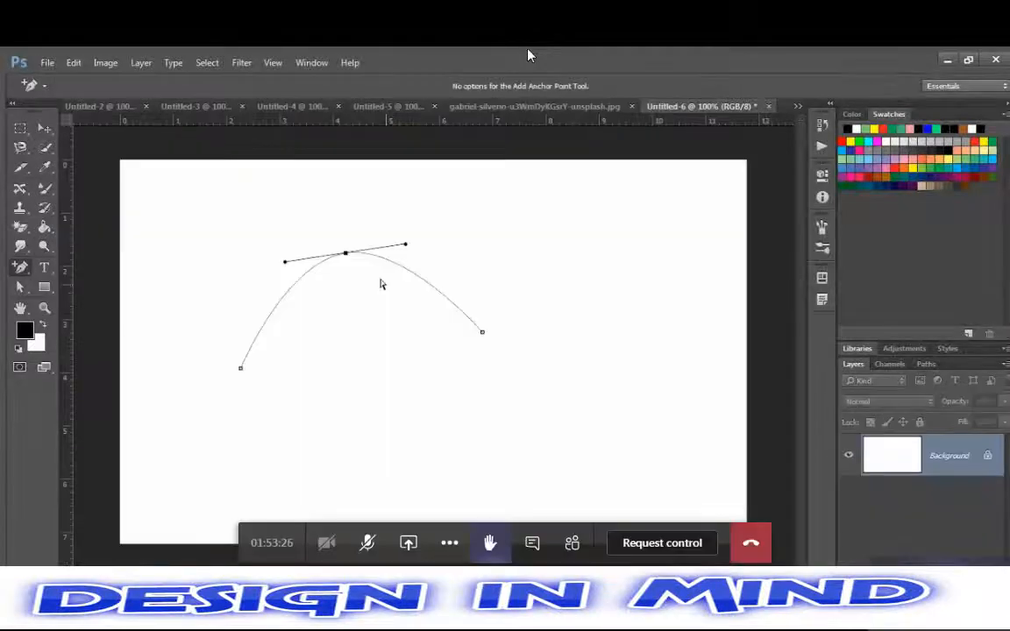
Delete the top anchor point of the curved path in Untitled-6 and deselect the remaining end points
key("Delete")
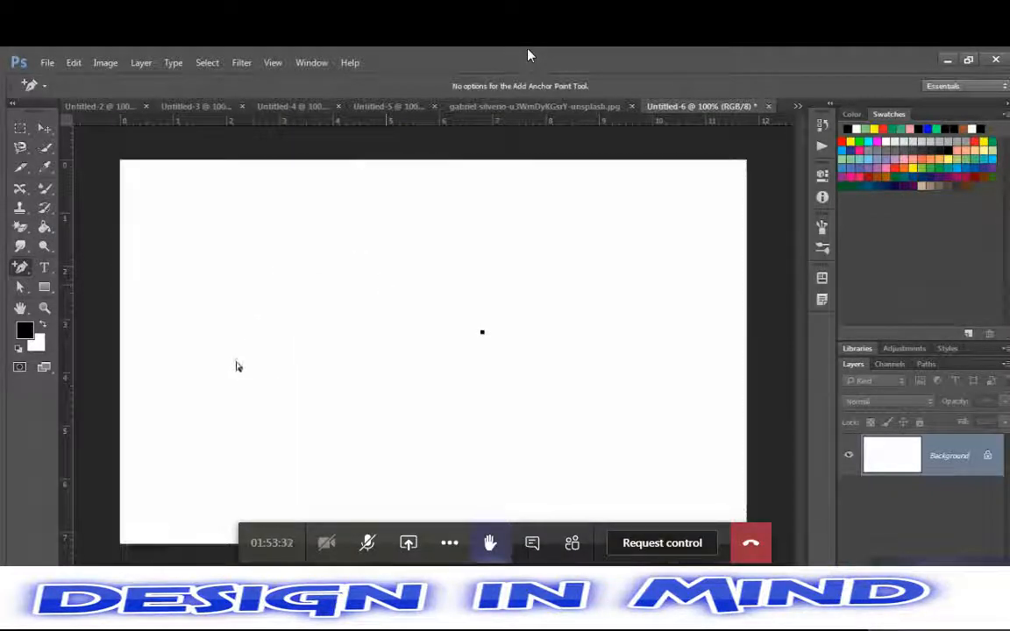
left_click(238, 367)
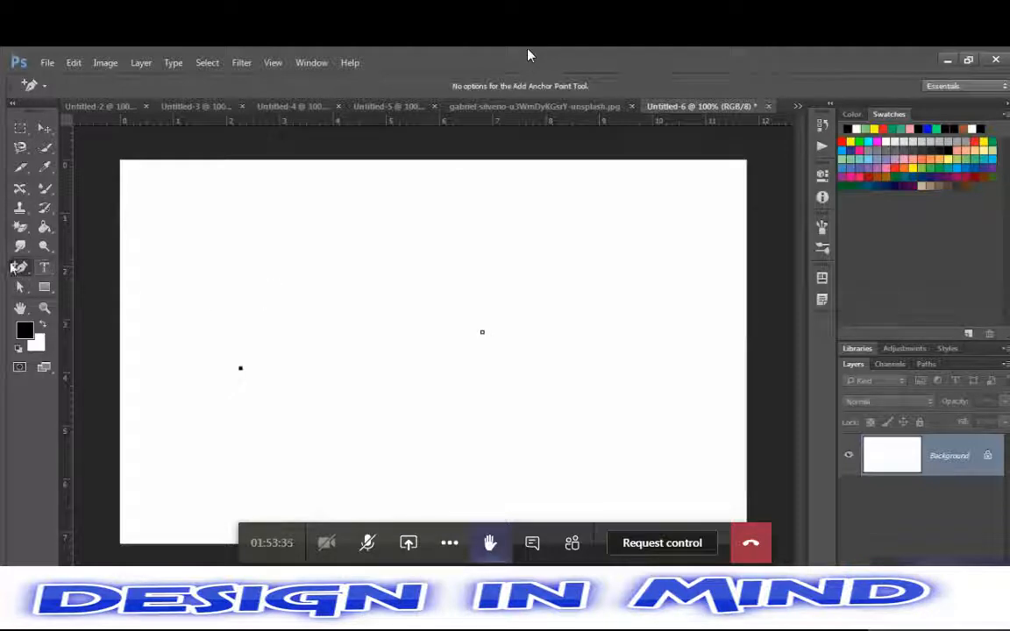
left_click(205, 262)
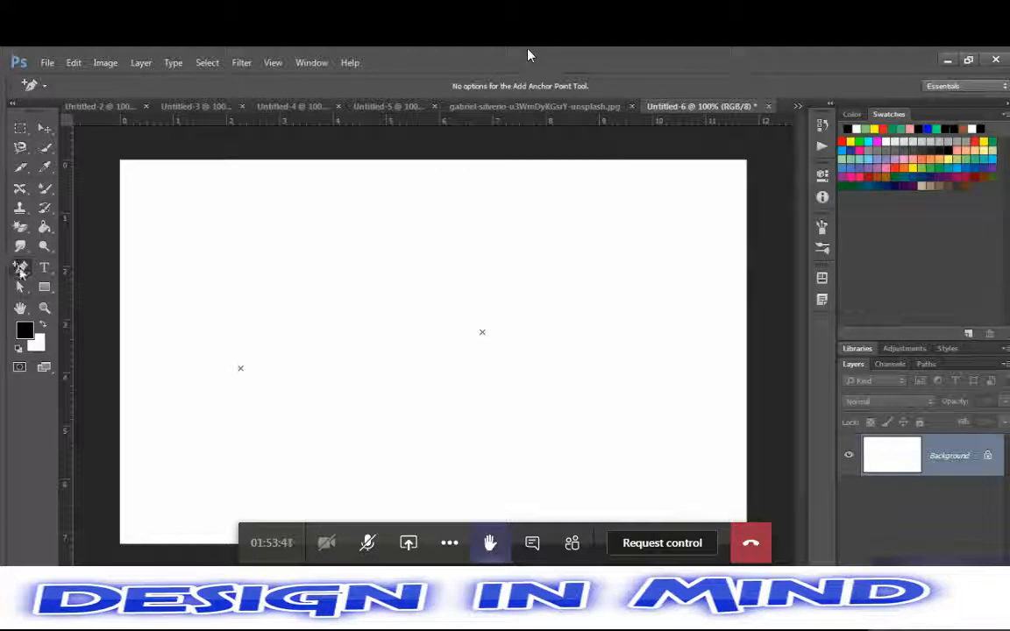
Draw a straight, nearly horizontal path across the canvas with the Pen tool and add an anchor point at its middle
right_click(20, 266)
left_click(66, 261)
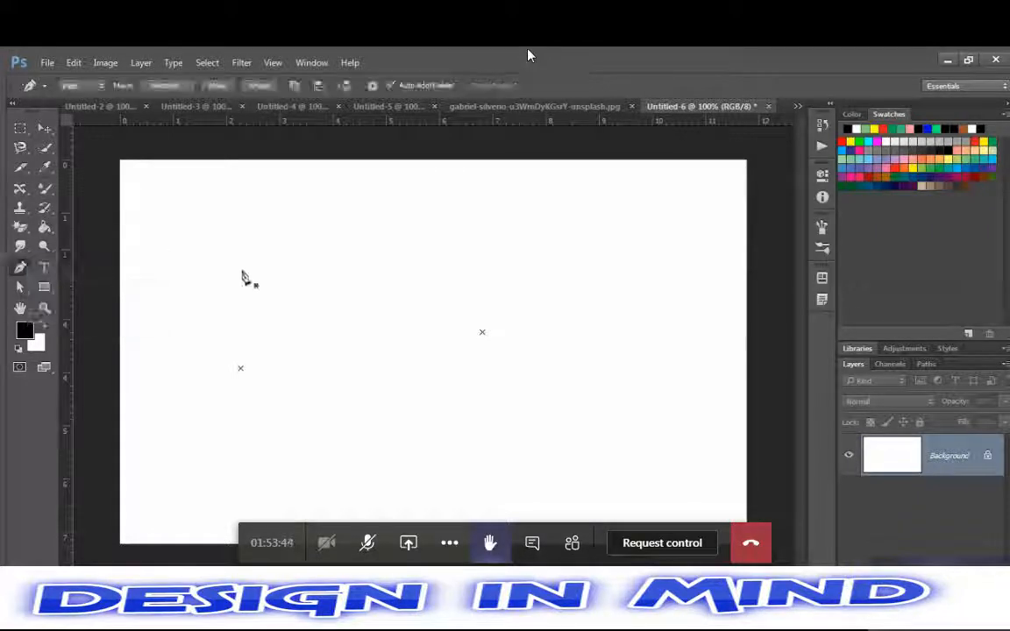
left_click(248, 276)
left_click(539, 278)
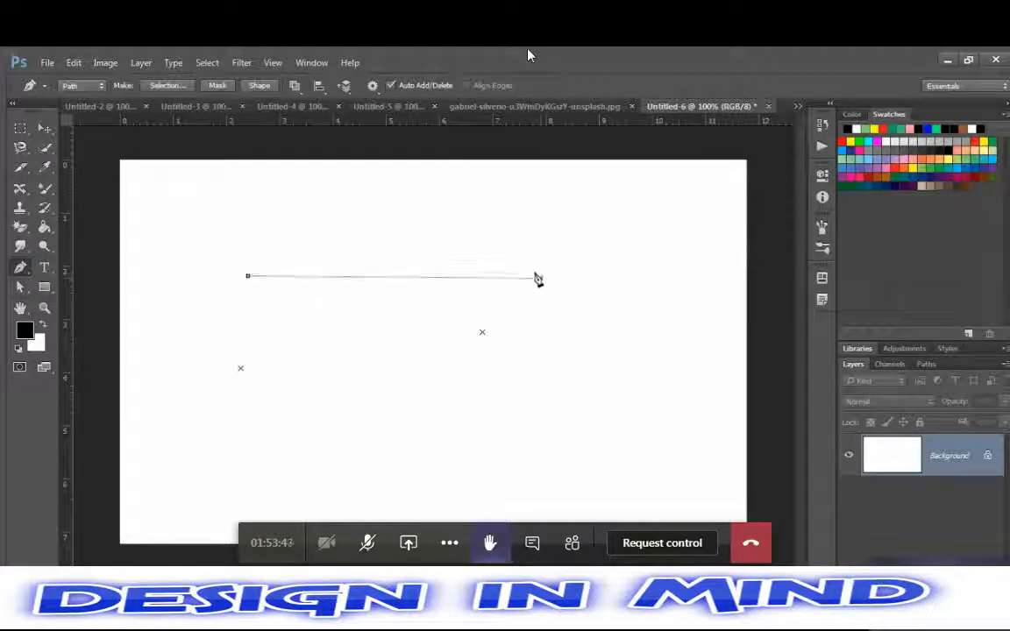
left_click(391, 277)
mouse_move(391, 277)
left_mouse_down()
mouse_move(384, 219)
mouse_move(391, 277)
mouse_move(390, 265)
mouse_move(365, 264)
mouse_move(415, 239)
mouse_move(381, 266)
mouse_move(392, 264)
left_mouse_up()
key("ctrl+z")
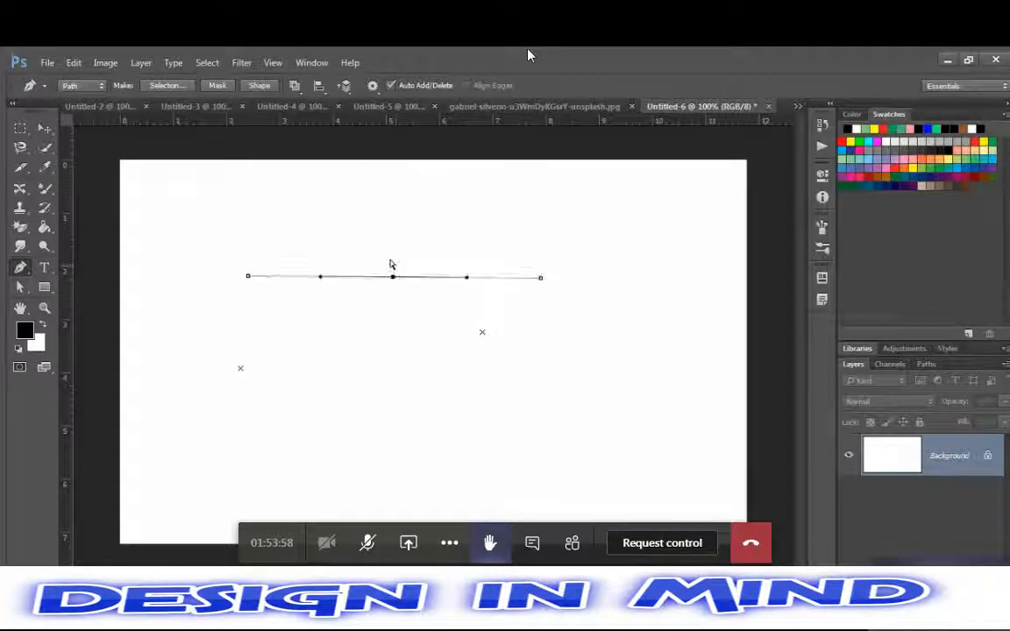
Bend the path downward at its middle anchor point, and add and reshape another anchor point on the left part of the curve
left_click(20, 269)
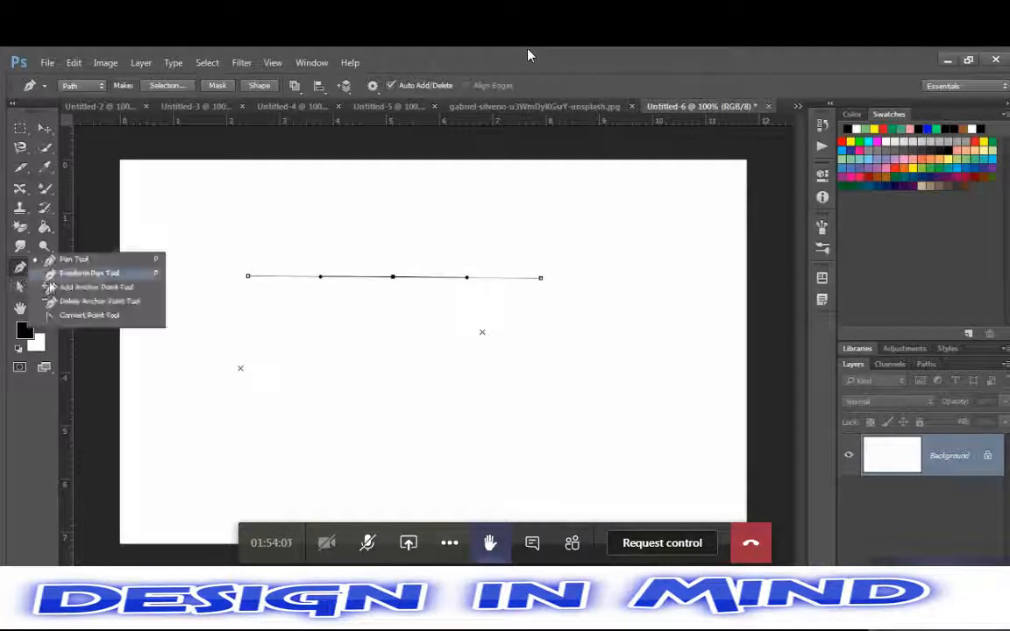
left_click(79, 286)
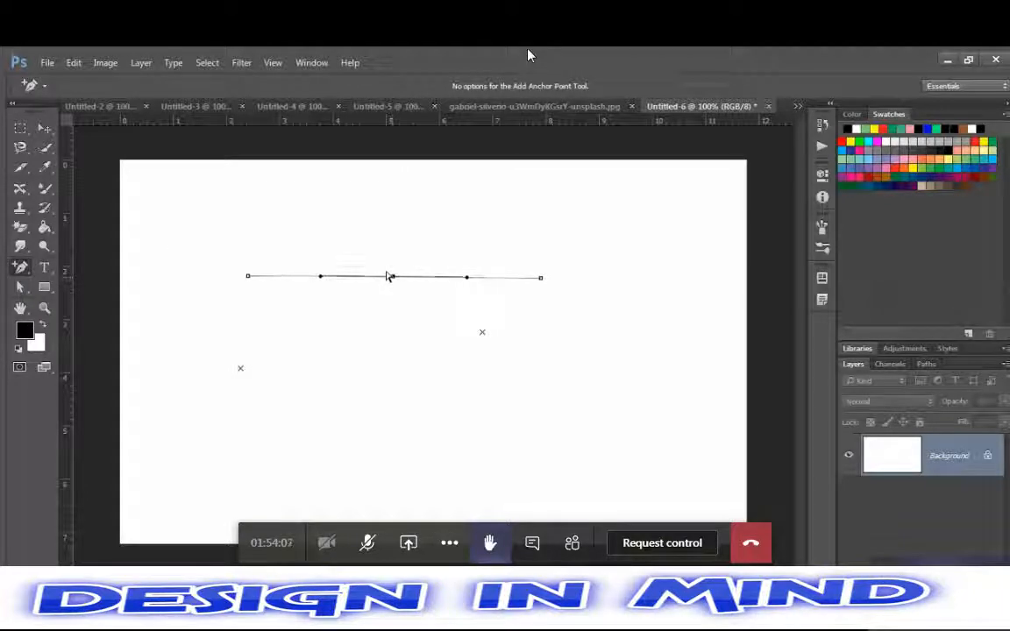
left_click_drag(387, 275, 397, 358)
mouse_move(468, 359)
left_mouse_down()
mouse_move(478, 397)
mouse_move(471, 282)
mouse_move(492, 344)
mouse_move(472, 359)
left_mouse_up()
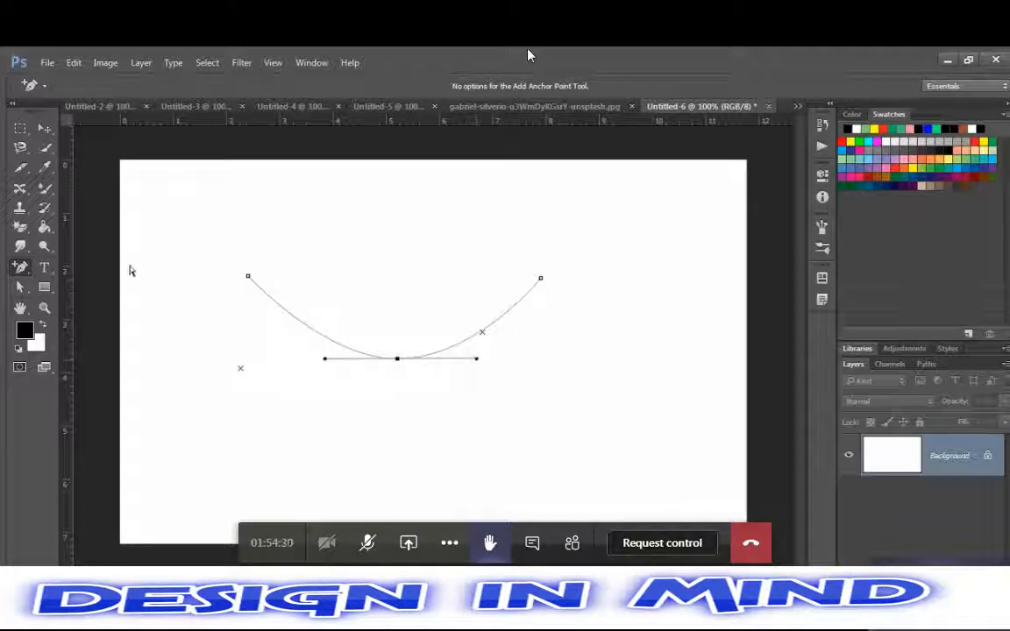
left_click(273, 303)
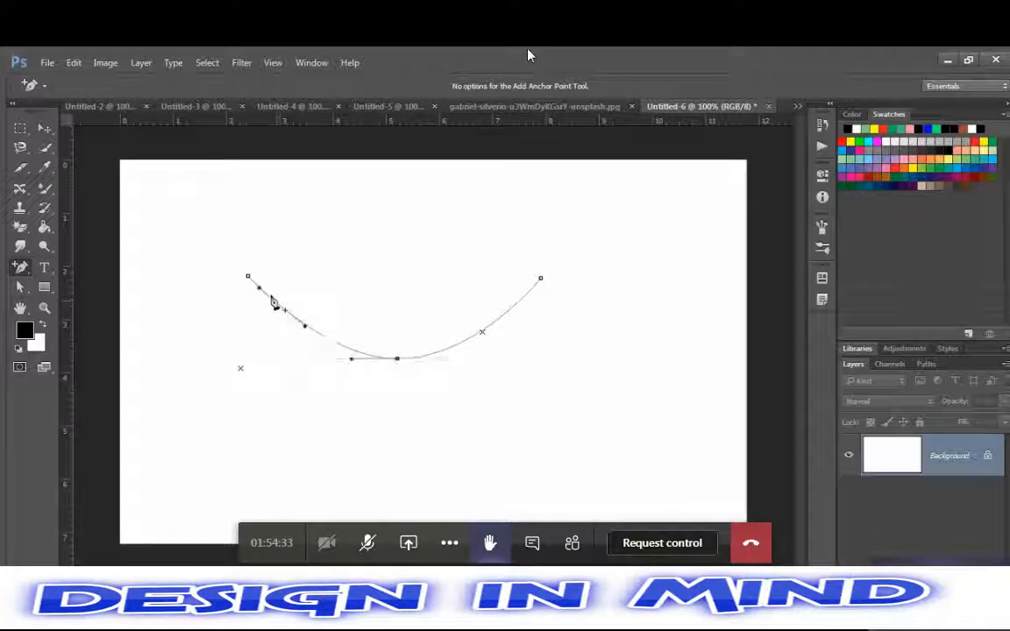
left_click_drag(273, 304, 298, 337)
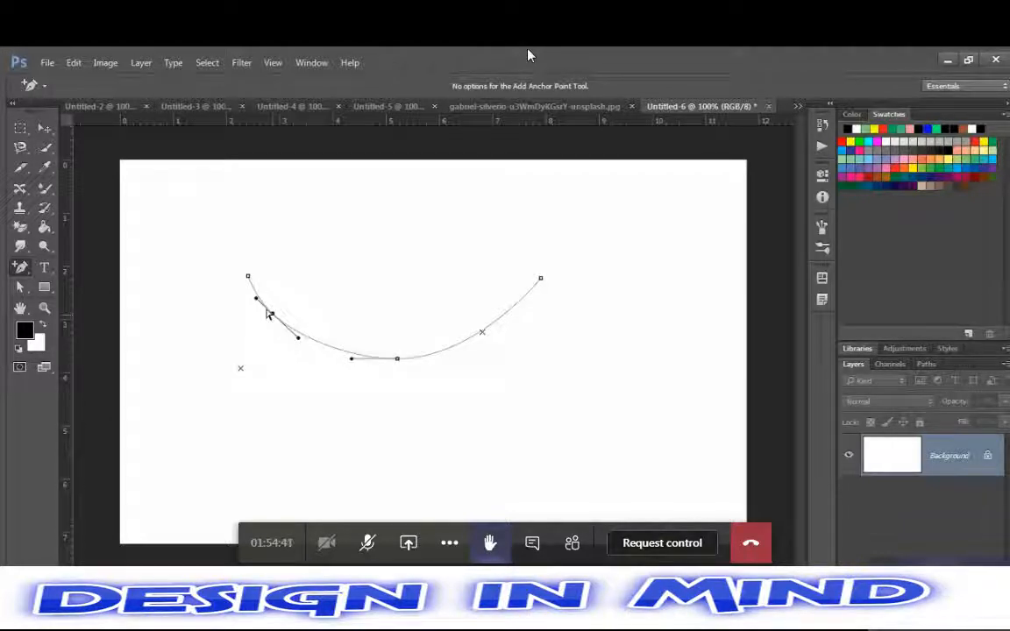
Delete the extra anchor point on the left part of the curve and the curve's right end point
right_click(21, 266)
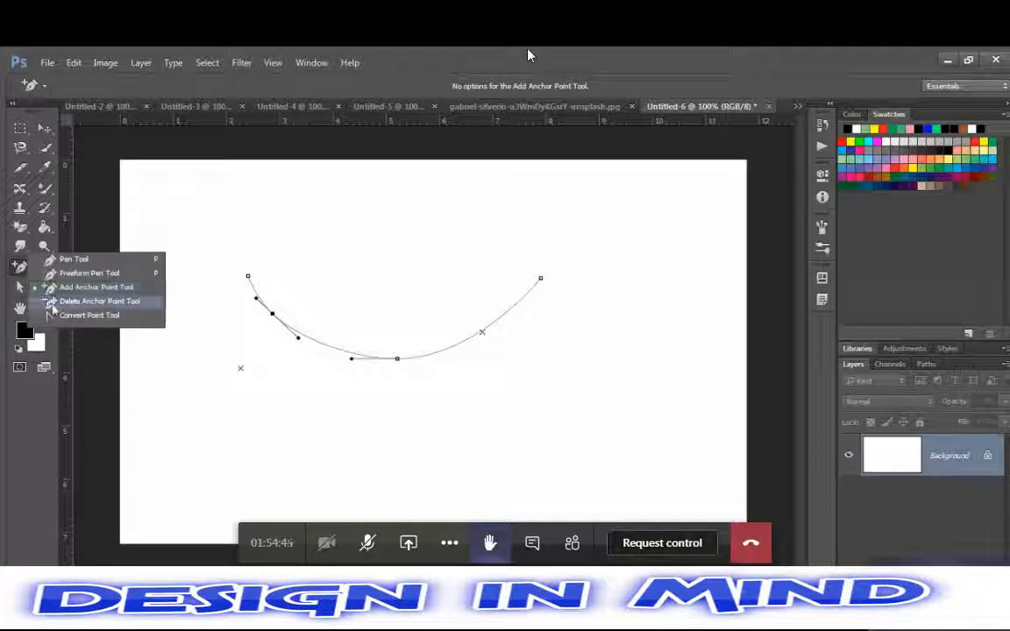
left_click(52, 301)
left_click(270, 316)
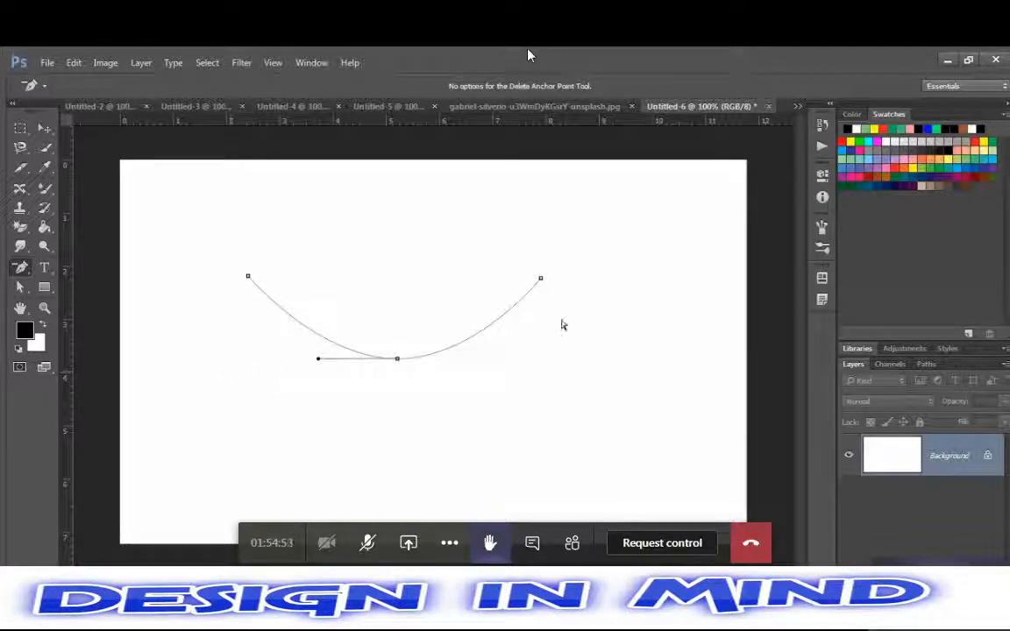
left_click(540, 279)
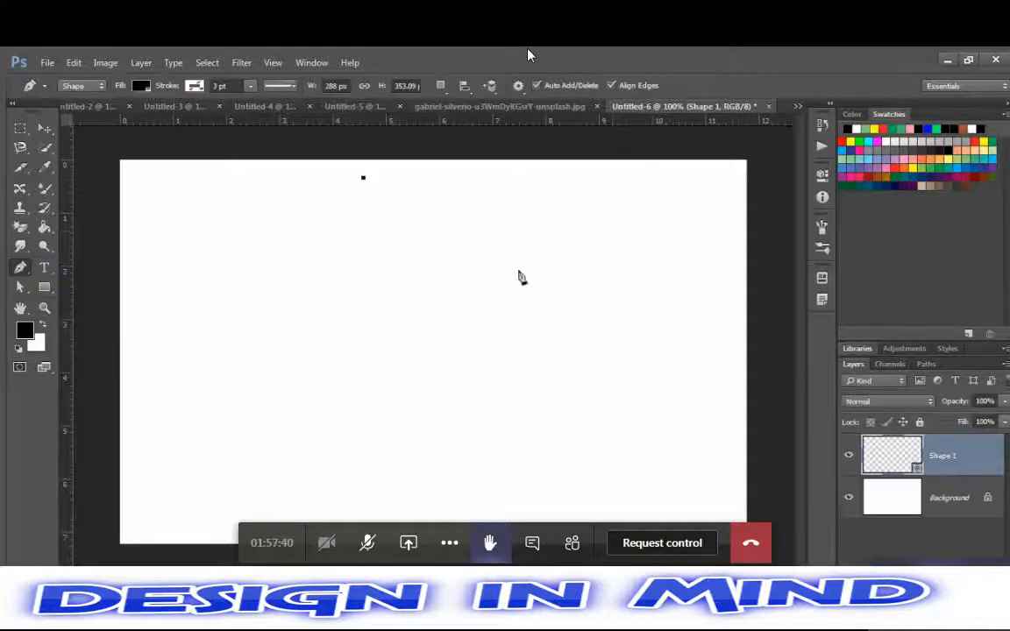
left_click(381, 160)
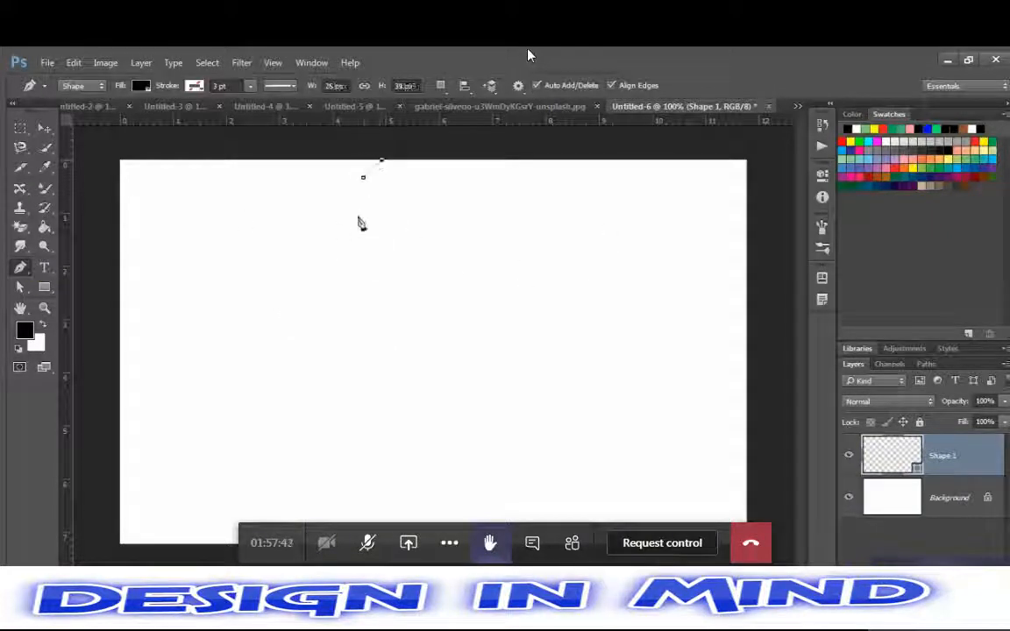
key("ctrl+z")
left_click(362, 221)
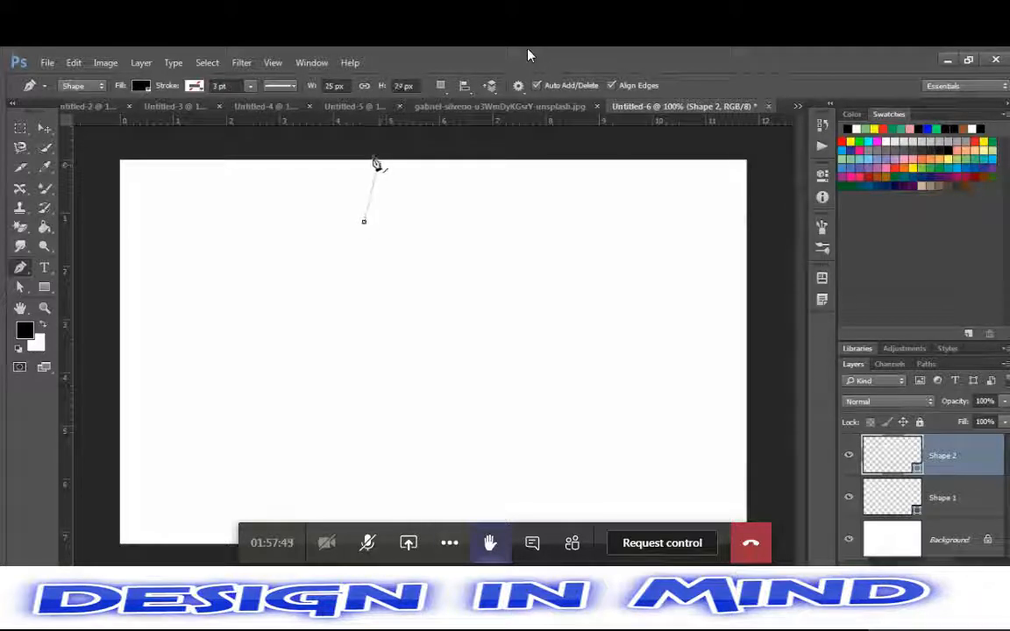
left_click_drag(379, 161, 278, 123)
left_click(363, 222)
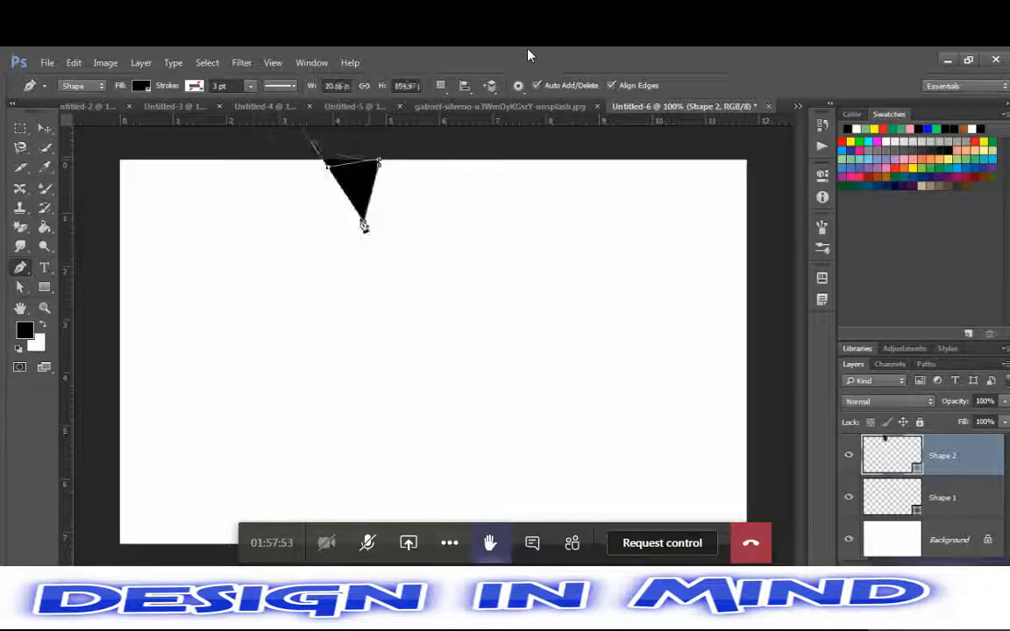
key("ctrl+z")
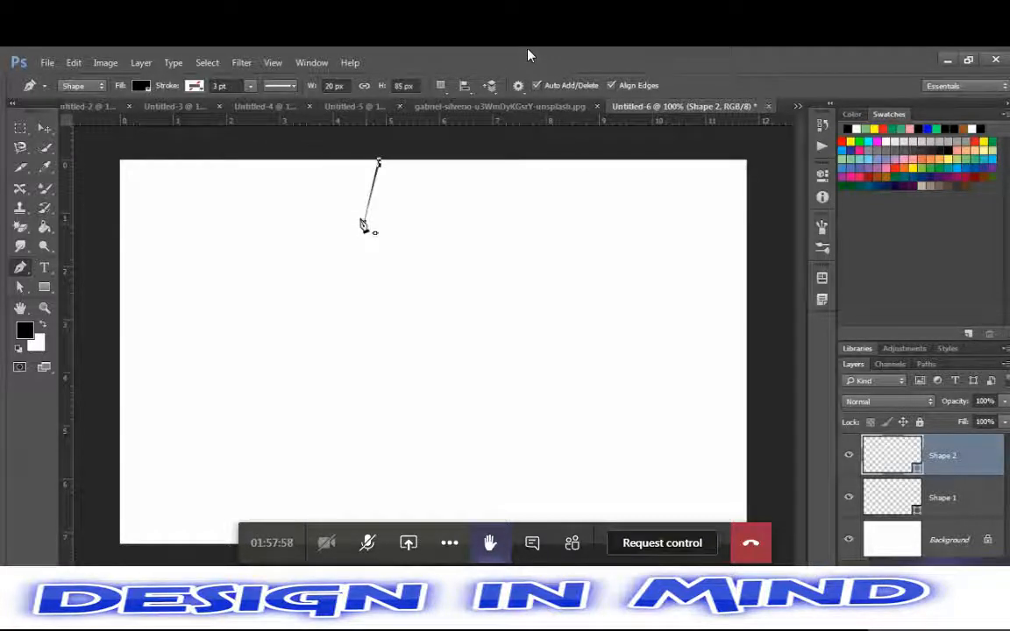
Undo the remaining pen shapes and convert the locked Background into a regular layer
key("ctrl+alt+z")
key("ctrl+alt+z")
key("ctrl+alt+z")
key("ctrl+alt+z")
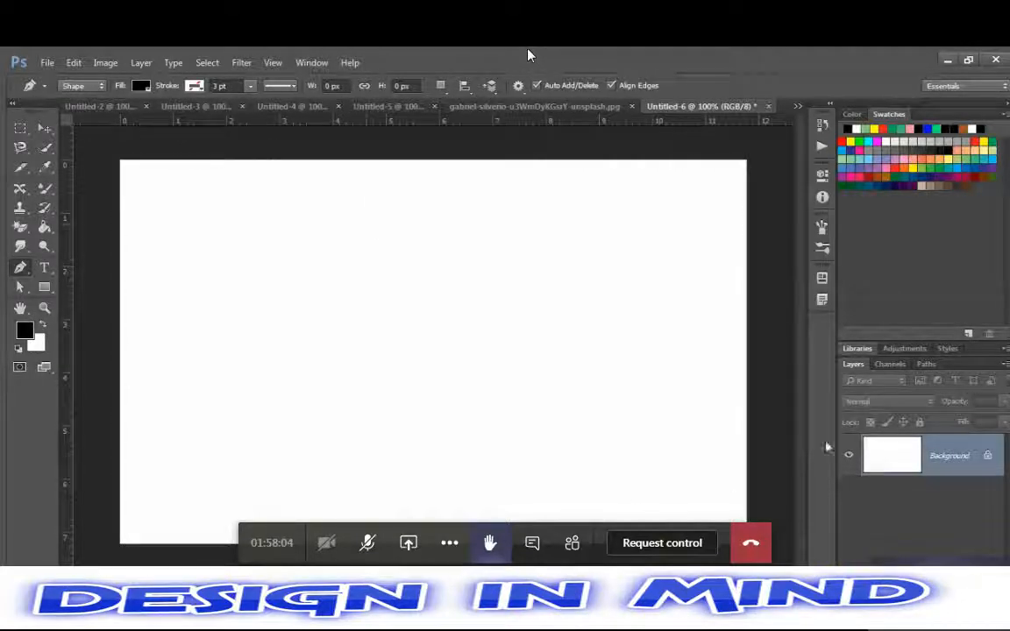
double_click(868, 446)
key("Return")
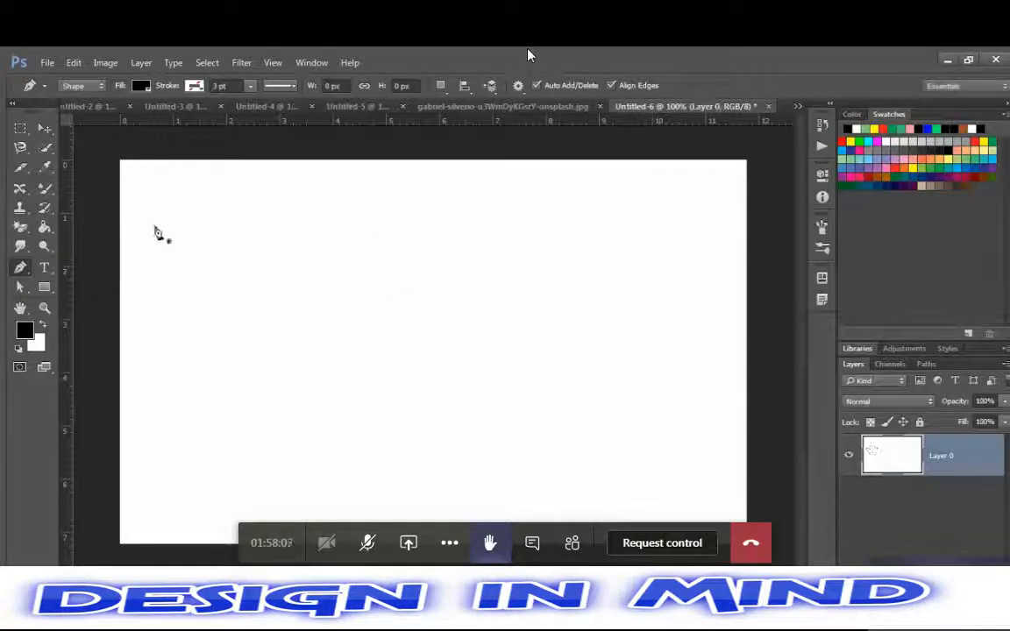
Draw a diagonal shape line about 369 px wide and 460 px high from the canvas's upper edge to its left edge and add a midpoint anchor
left_click(393, 162)
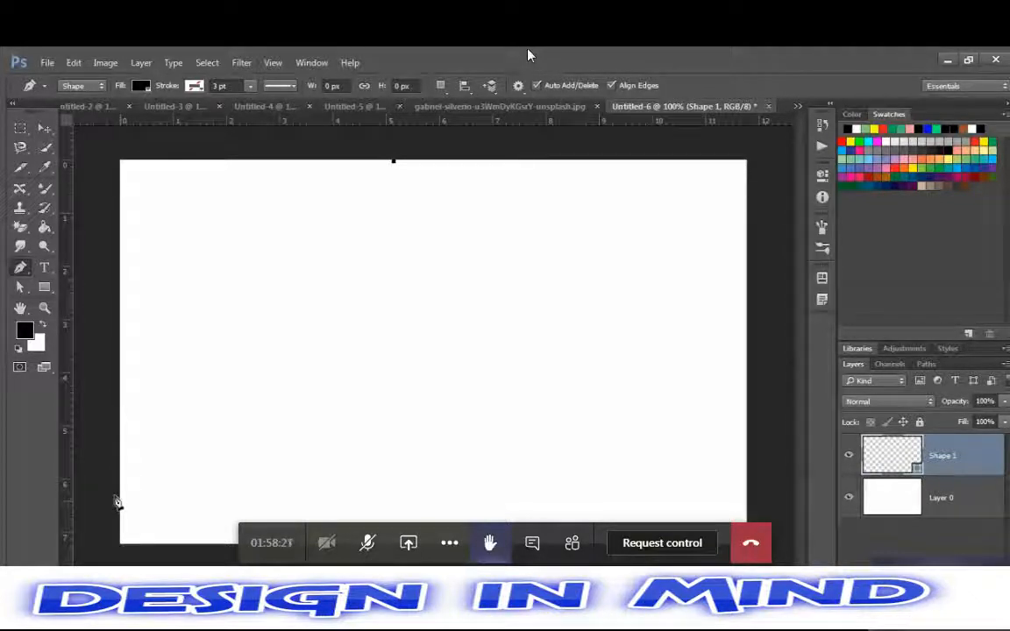
mouse_move(118, 501)
left_mouse_down()
mouse_move(67, 481)
mouse_move(119, 502)
left_mouse_up()
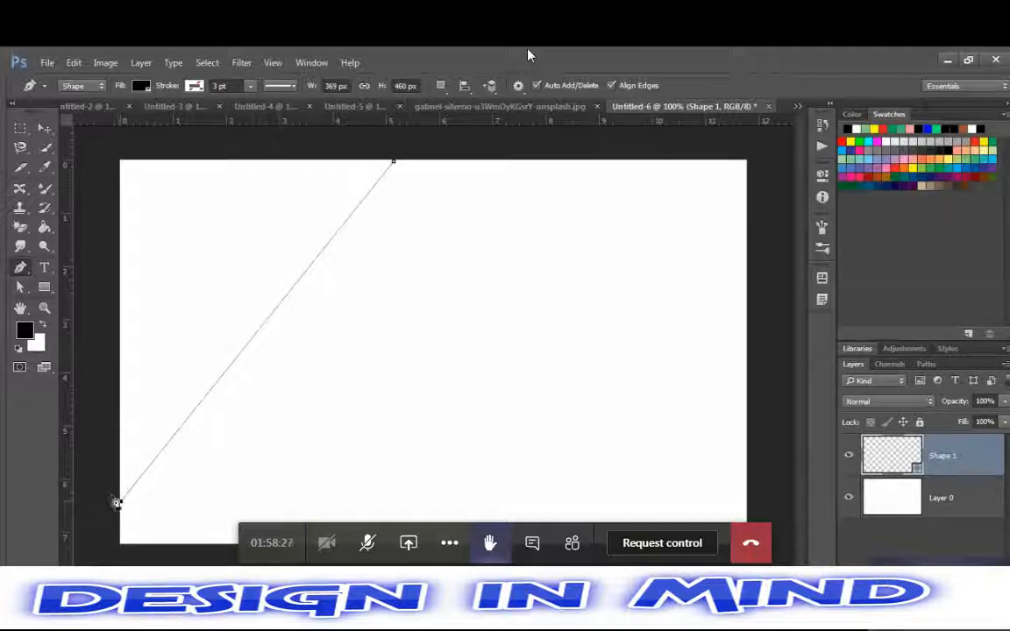
right_click(24, 271)
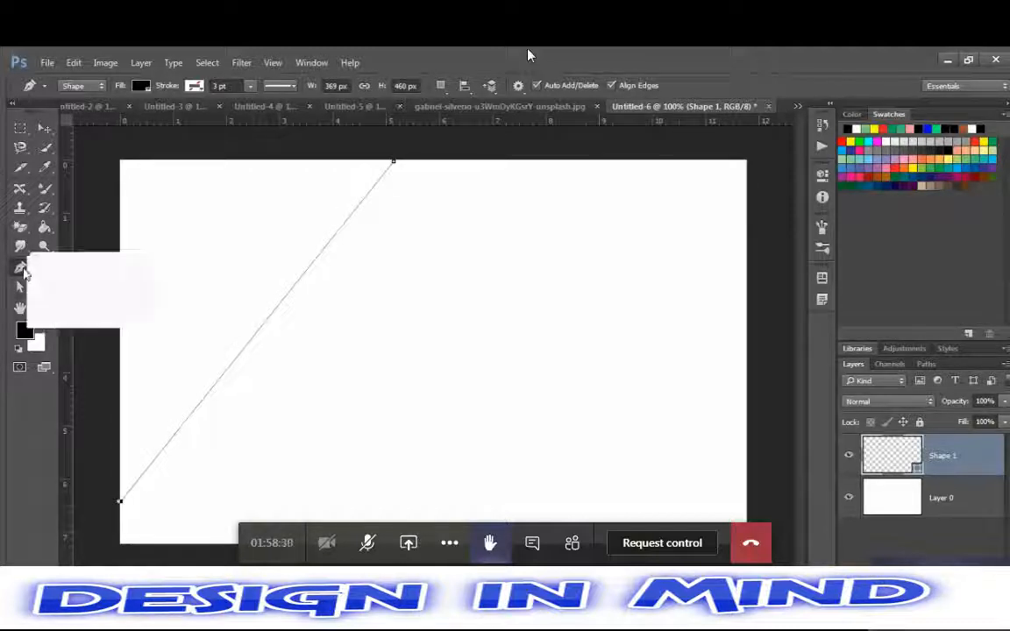
left_click(46, 290)
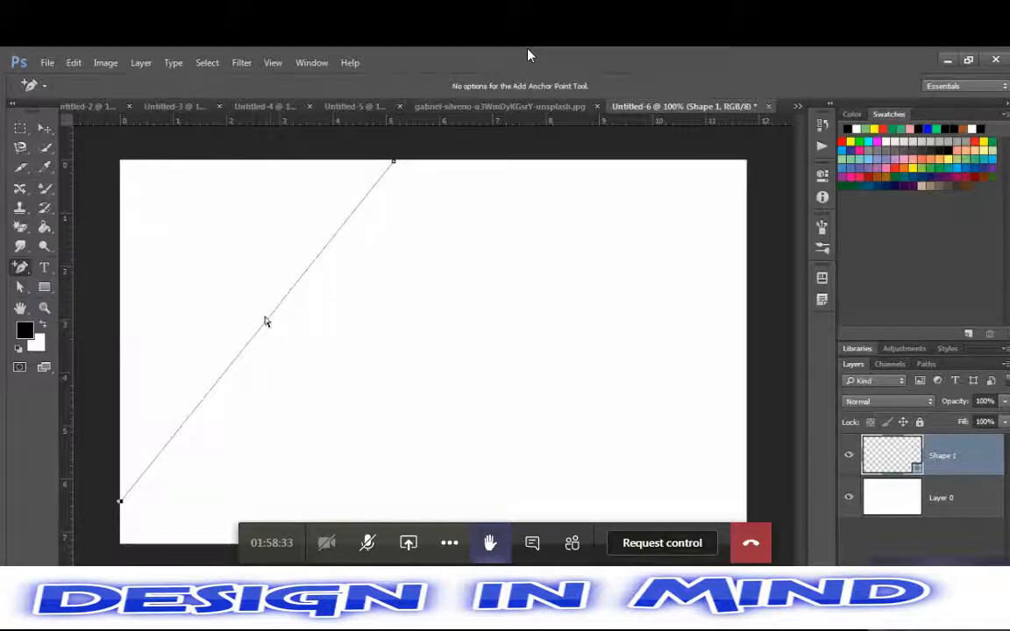
left_click(264, 321)
Reposition the midpoint anchor and pull its direction handles nearly horizontal to form an S-shaped curve, leaving the path deselected
left_click_drag(262, 314, 342, 247)
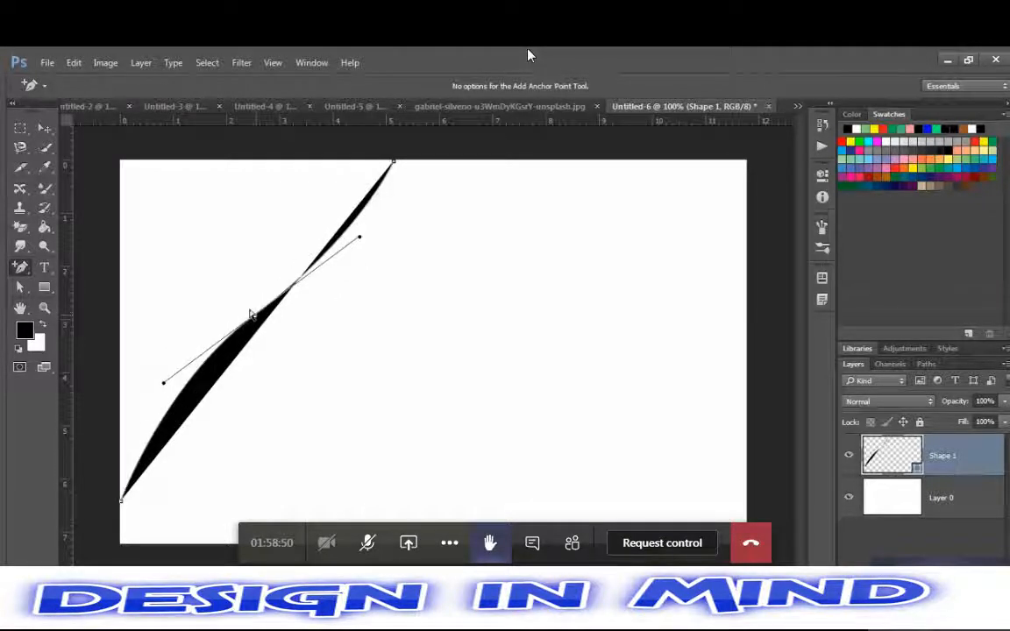
left_click_drag(251, 315, 269, 334)
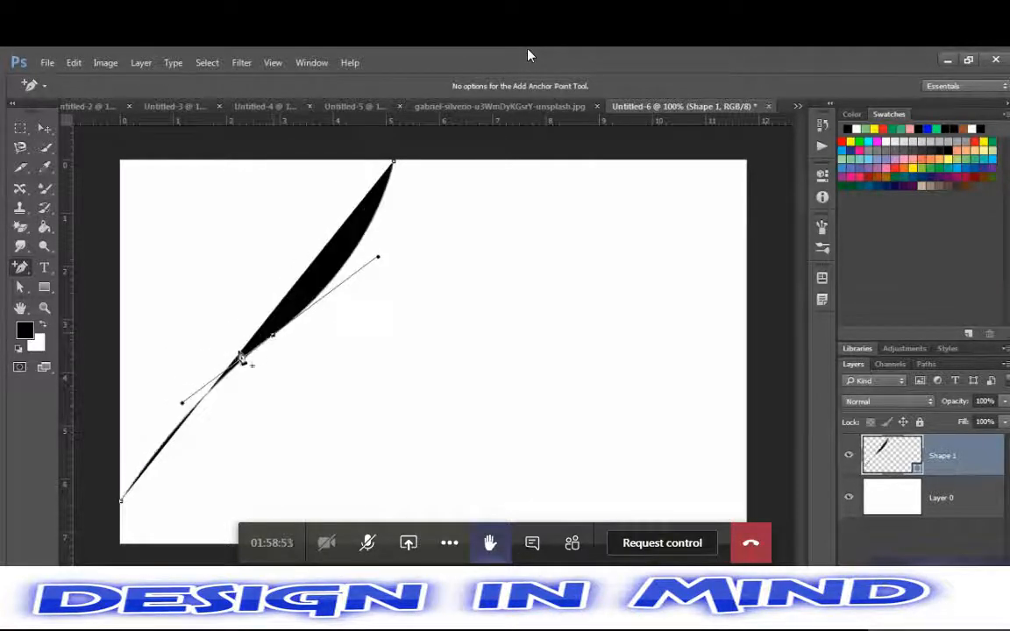
left_click(161, 357)
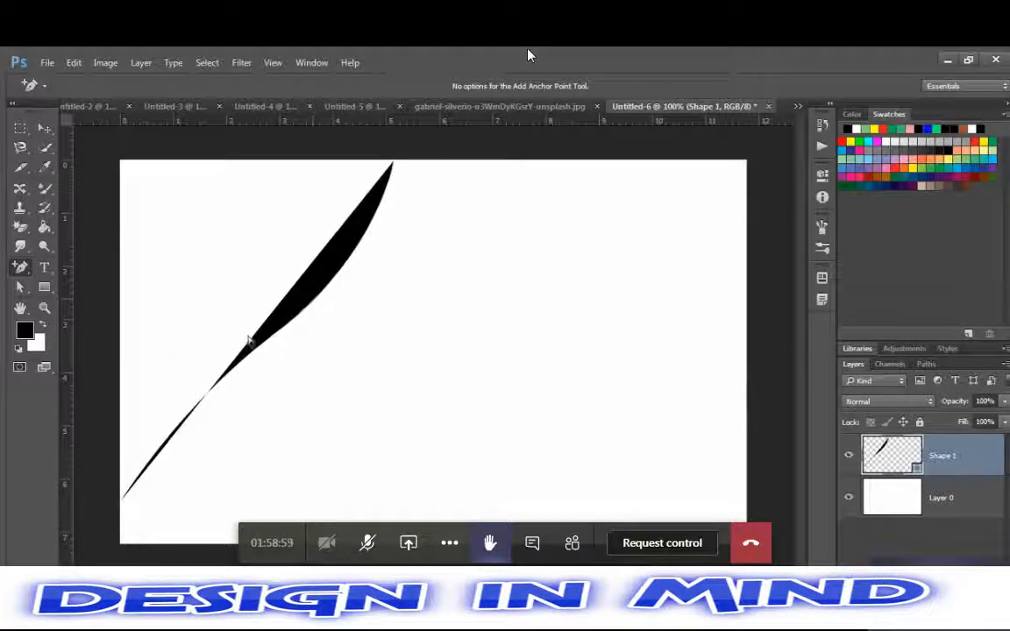
left_click_drag(270, 336, 134, 327)
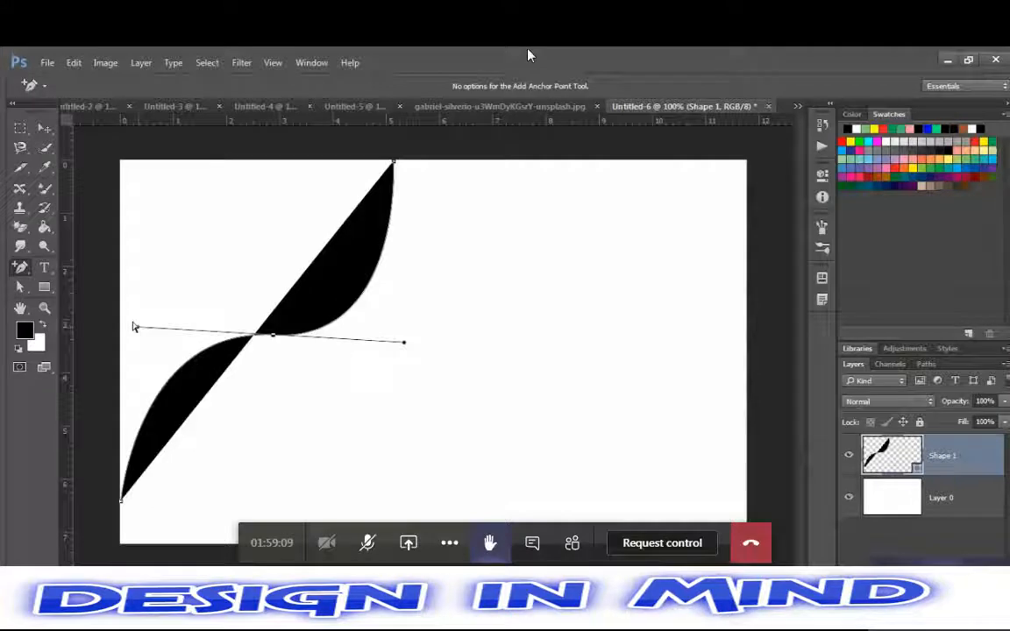
left_click(192, 301)
Try no fill on the S-shaped curve, and set its fill to a linear black-to-white gradient
key("p")
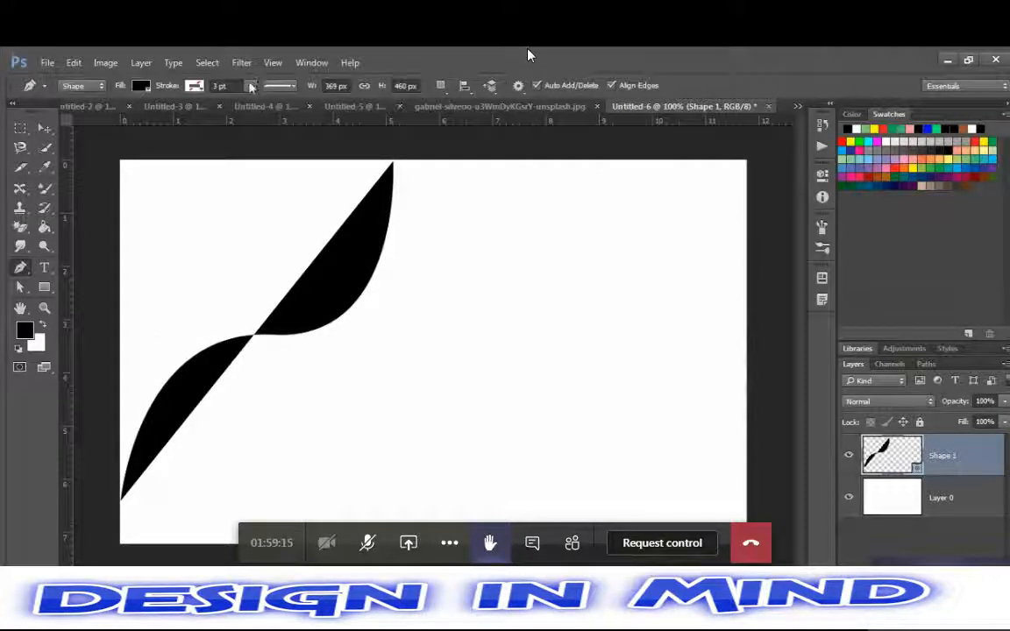
left_click(194, 86)
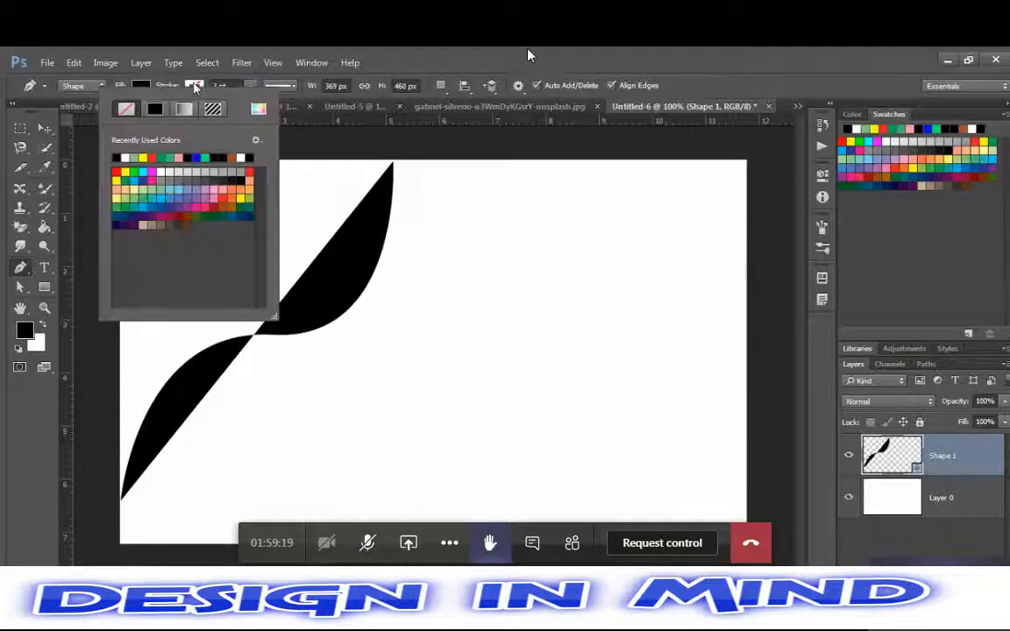
left_click(141, 86)
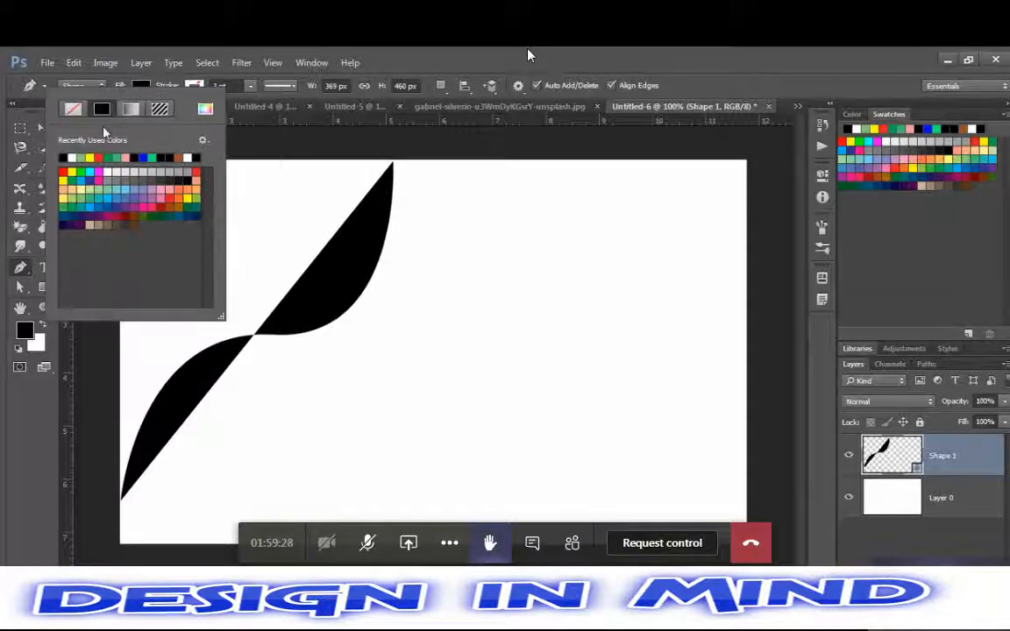
left_click(73, 108)
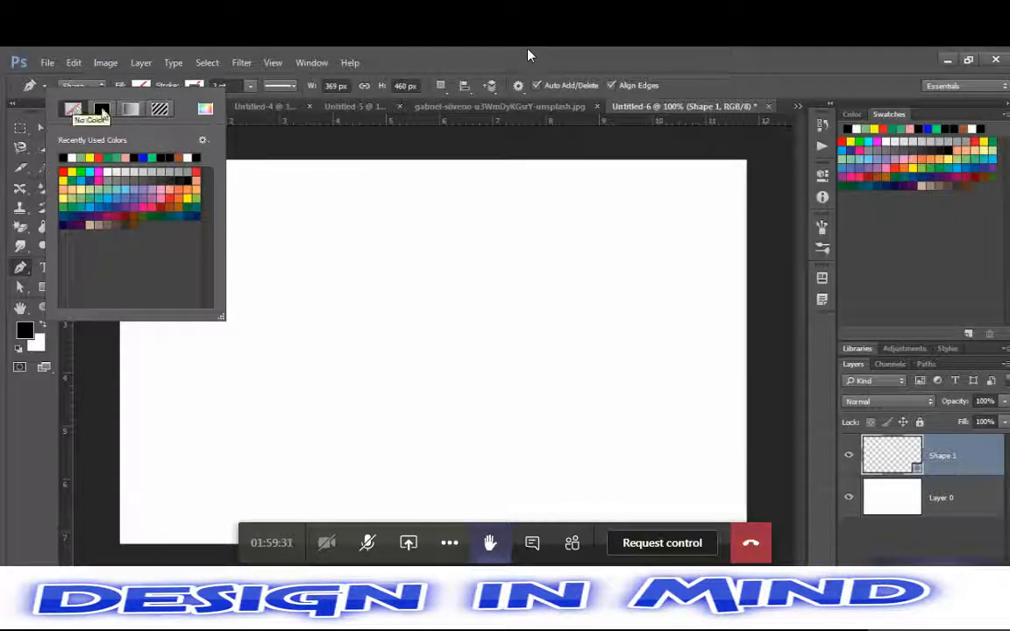
left_click(130, 108)
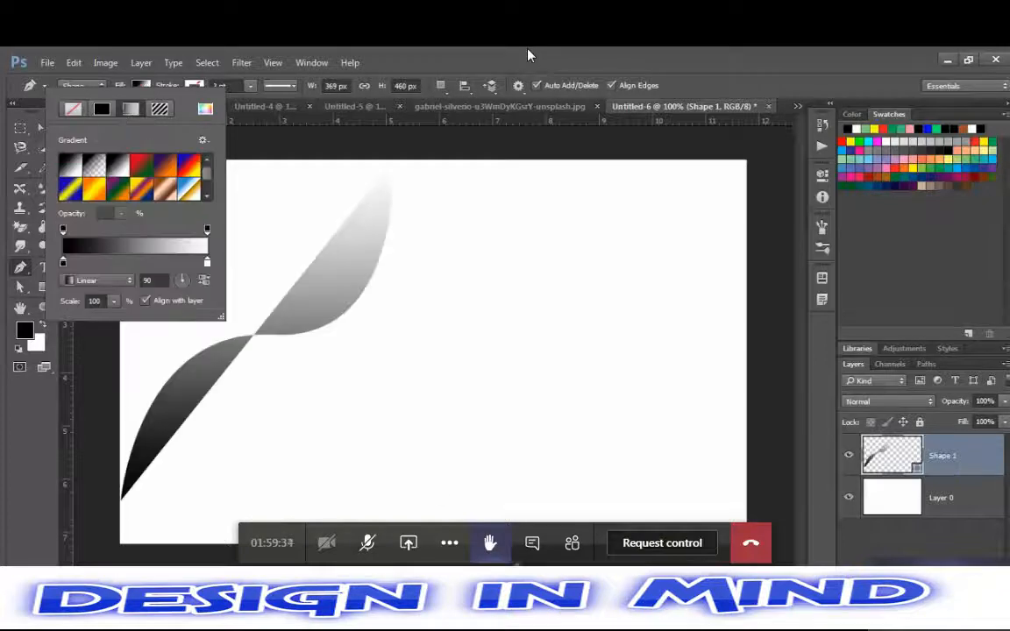
left_click(528, 55)
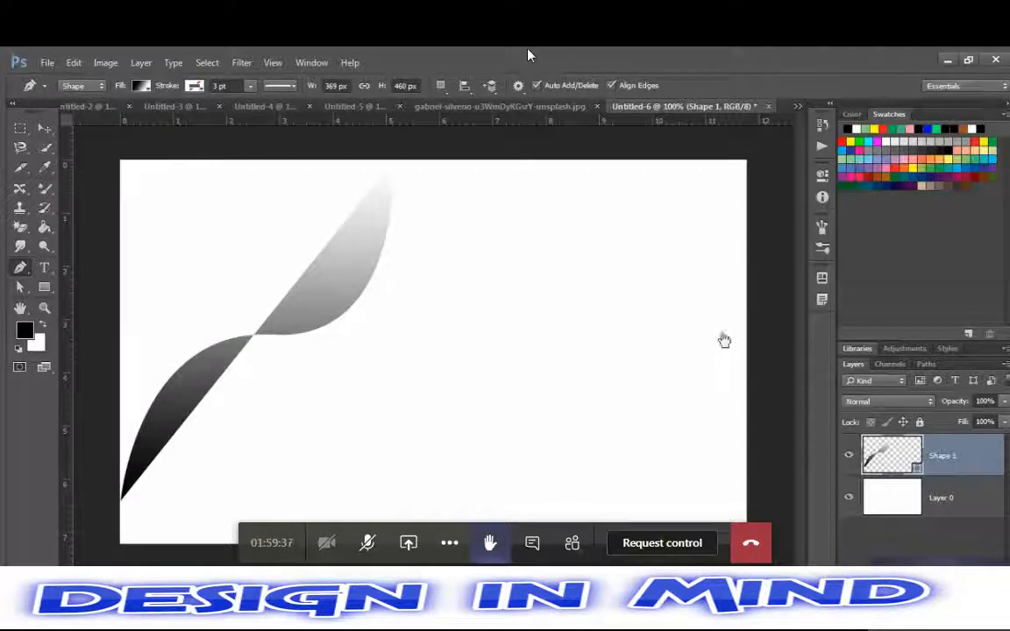
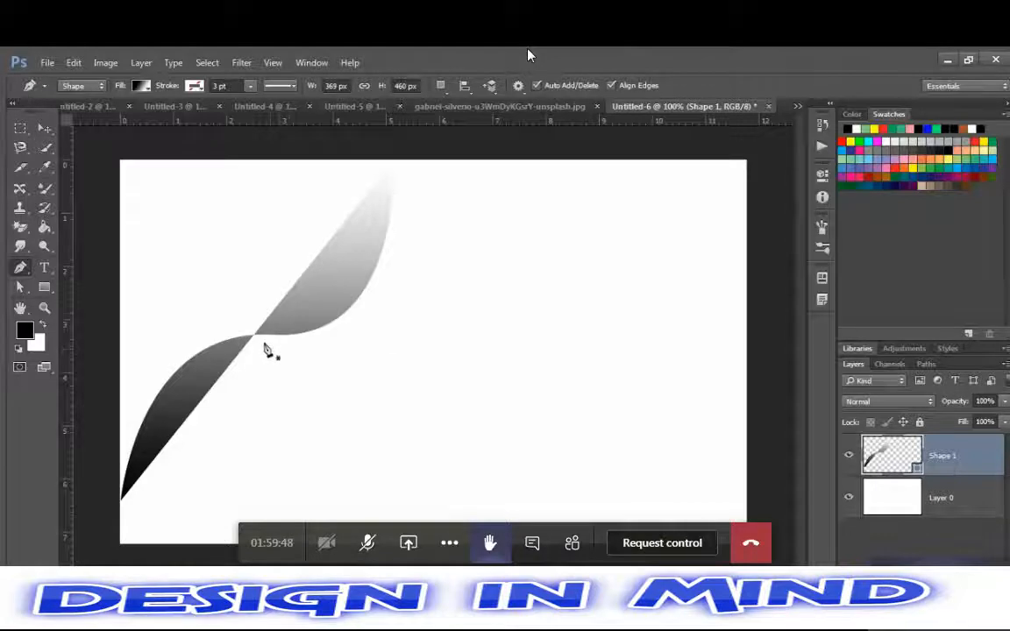
Try to delete the gradient shape with the whole canvas selected, and clear the selection
key("ctrl+a")
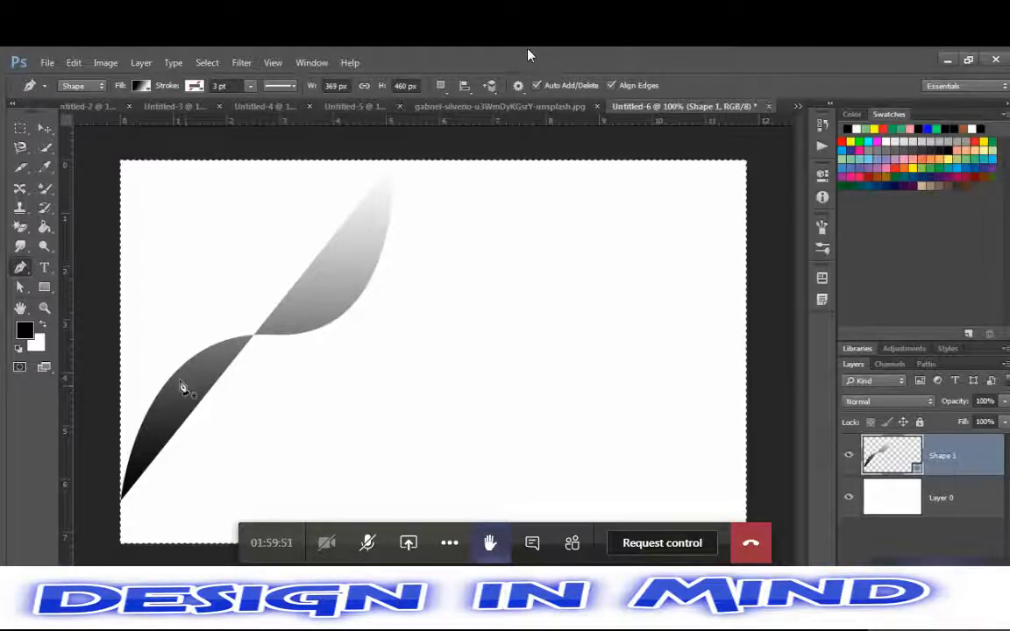
key("Delete")
key("Return")
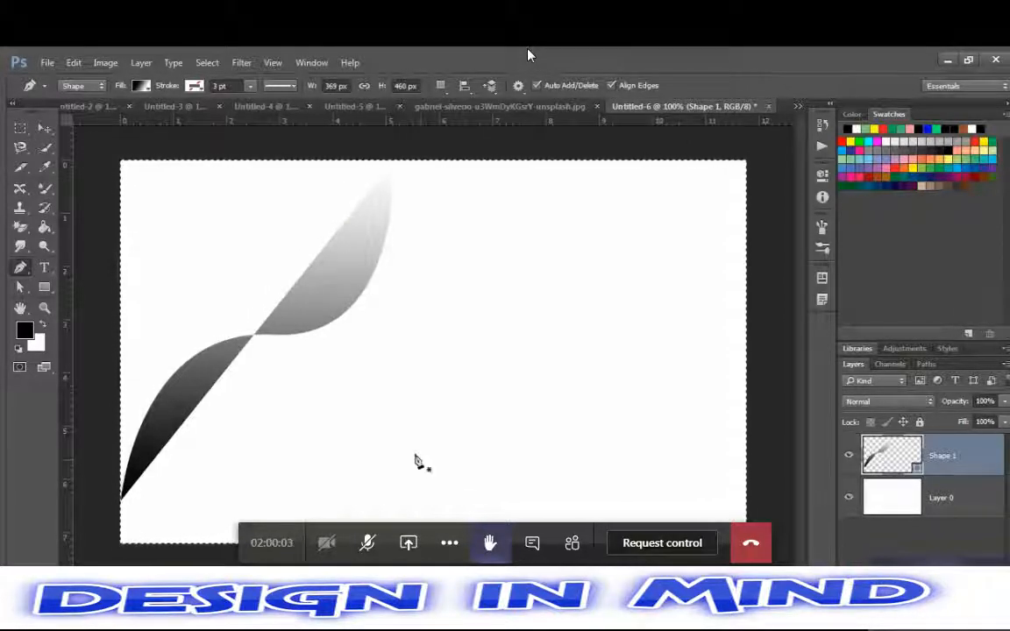
key("ctrl+d")
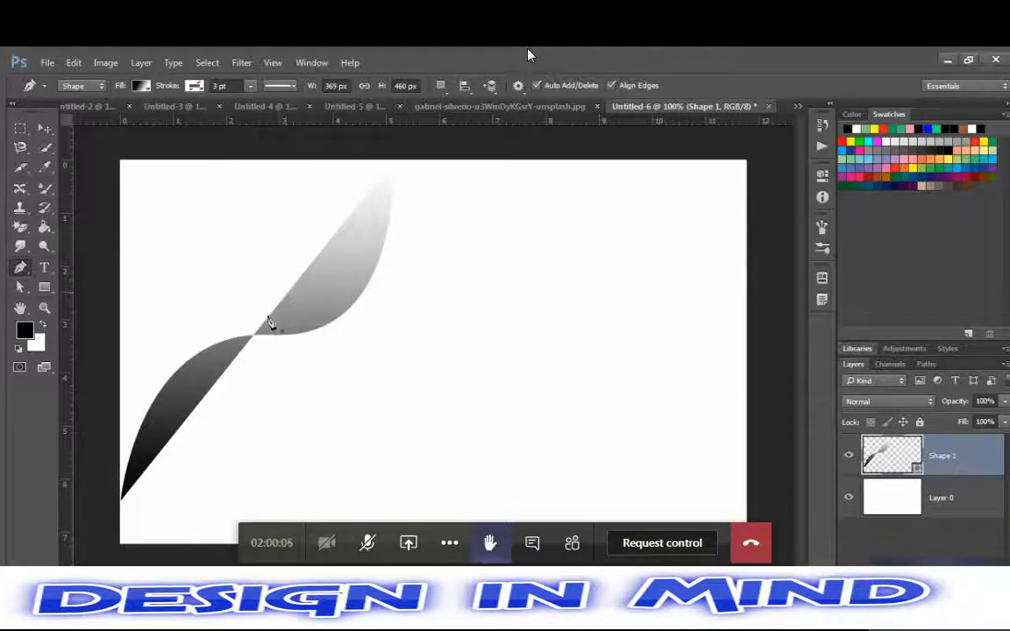
Delete the gradient-filled S-shaped shape layer
key("v")
key("Delete")
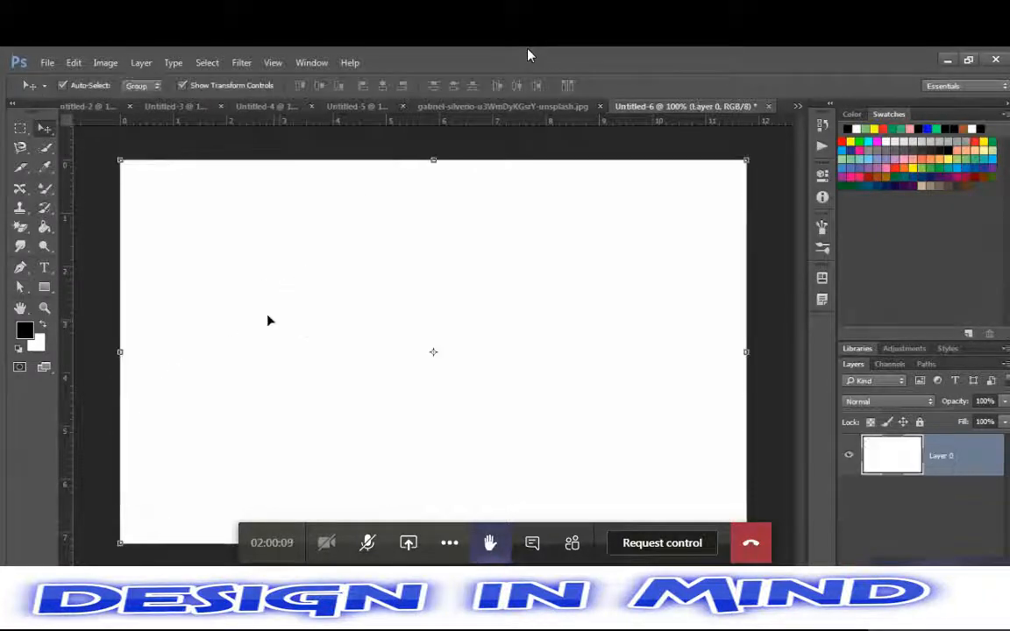
Try a diagonal line from the canvas's upper edge to its lower-left corner with the Freeform Pen tool, and undo it
left_click(21, 269)
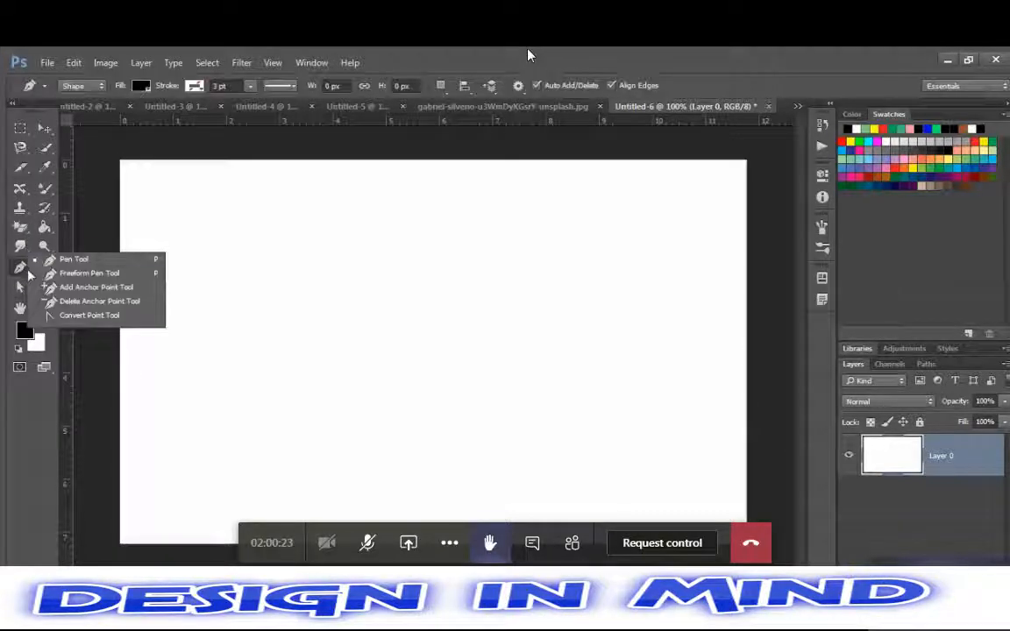
left_click(59, 275)
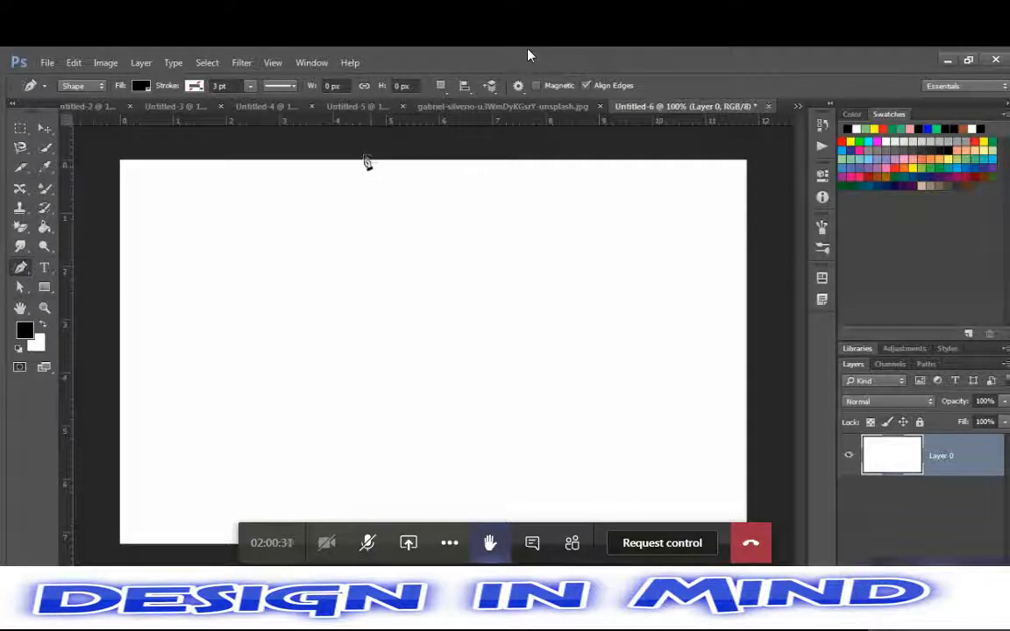
left_click_drag(367, 163, 154, 515)
key("ctrl+z")
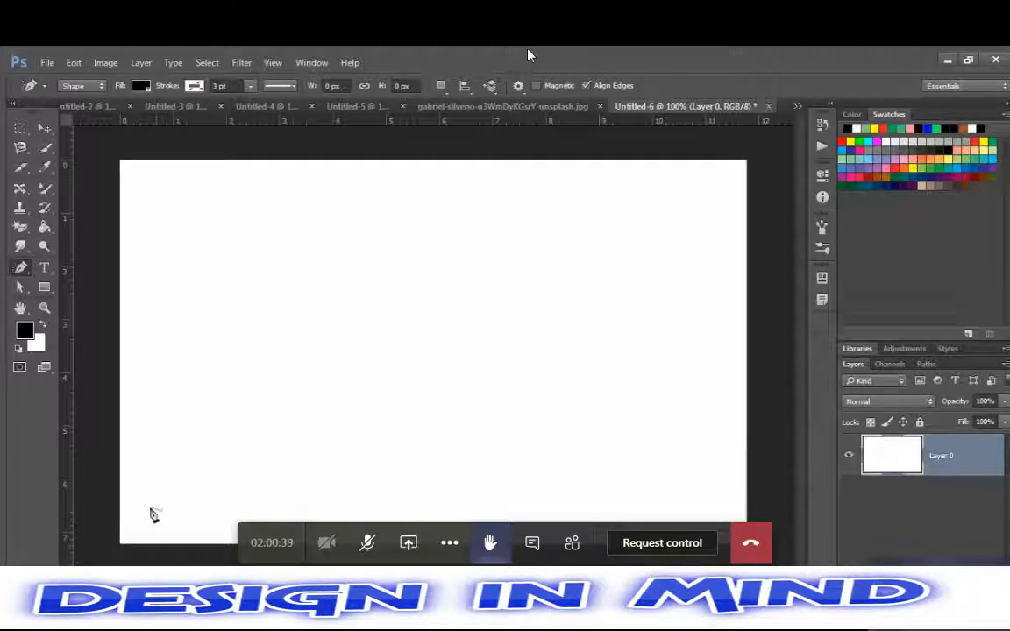
Raise the shape stroke width to 288 pt and try it on a freeform curve about 263 px wide, undoing the curve
left_click(286, 83)
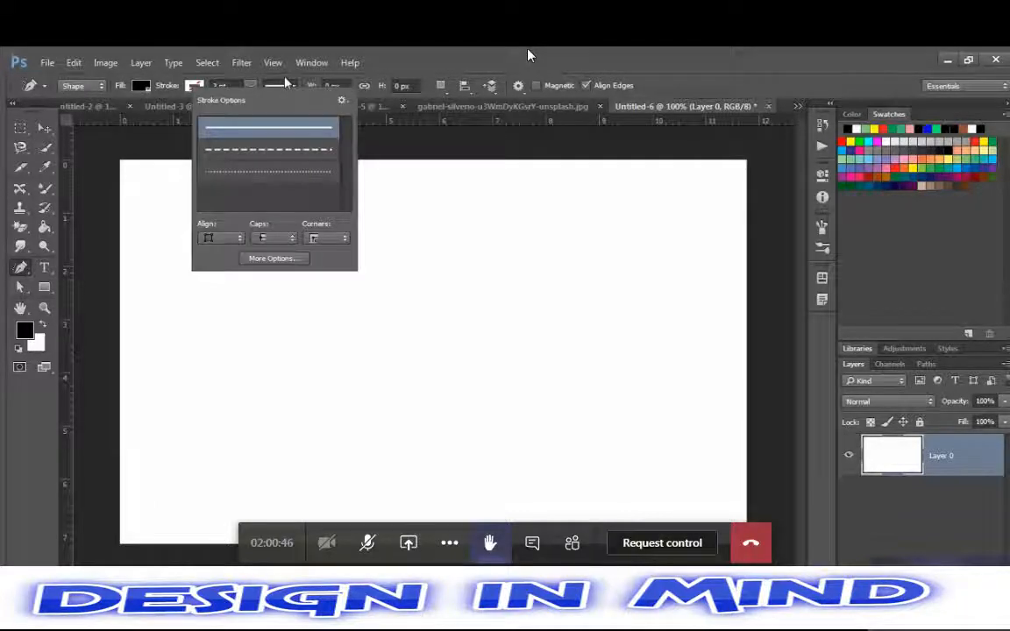
left_click(290, 86)
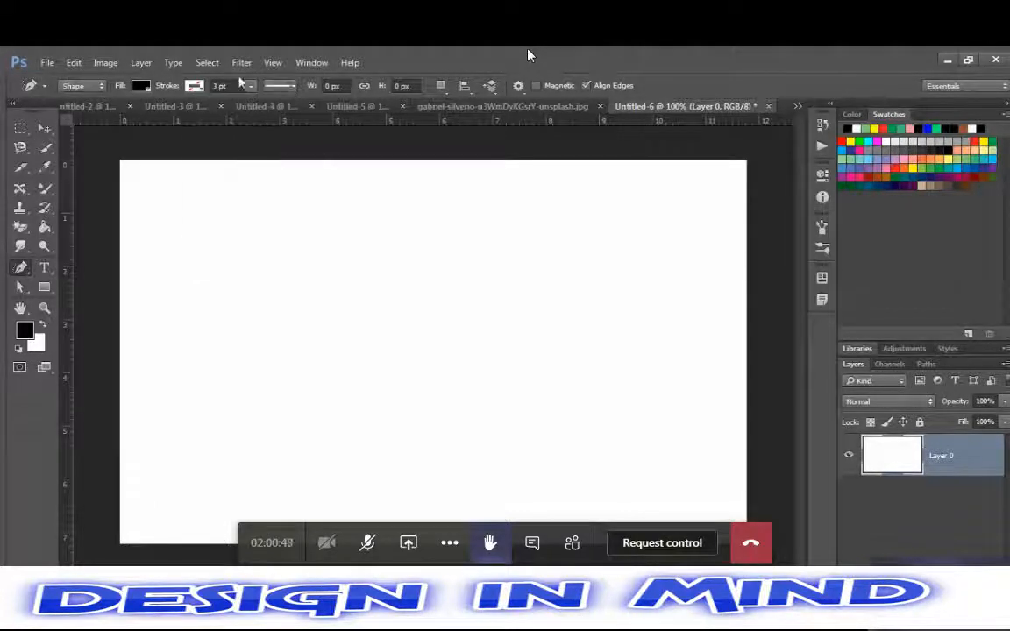
left_click(250, 85)
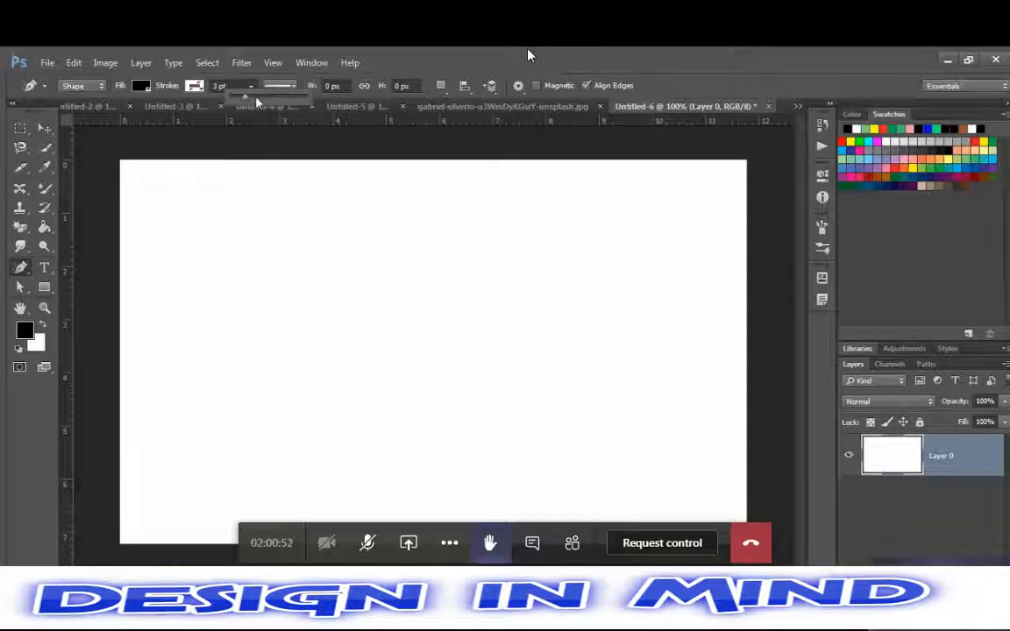
left_click(252, 86)
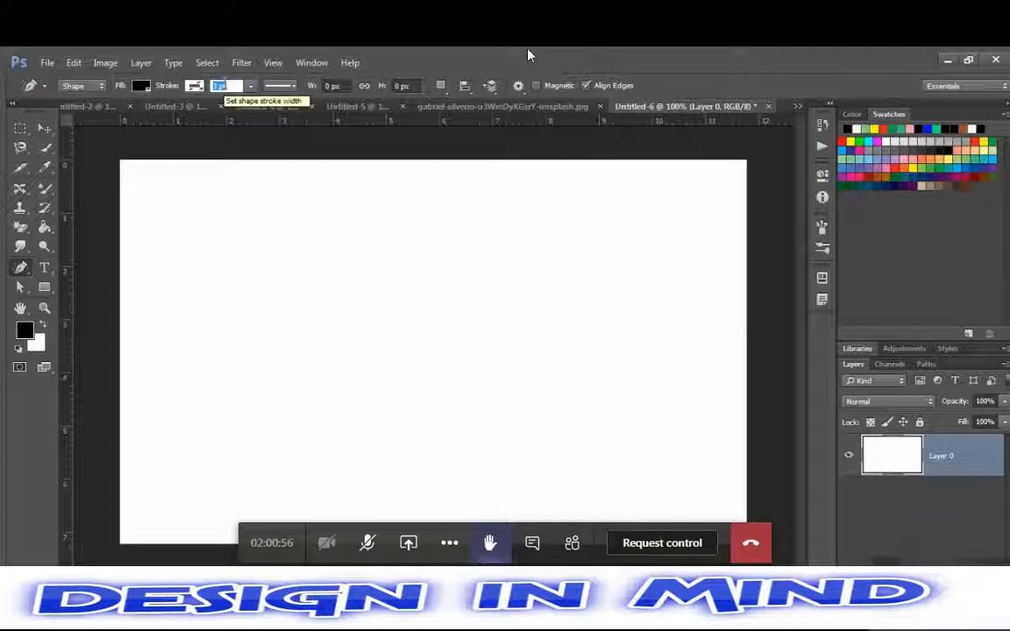
left_click(248, 88)
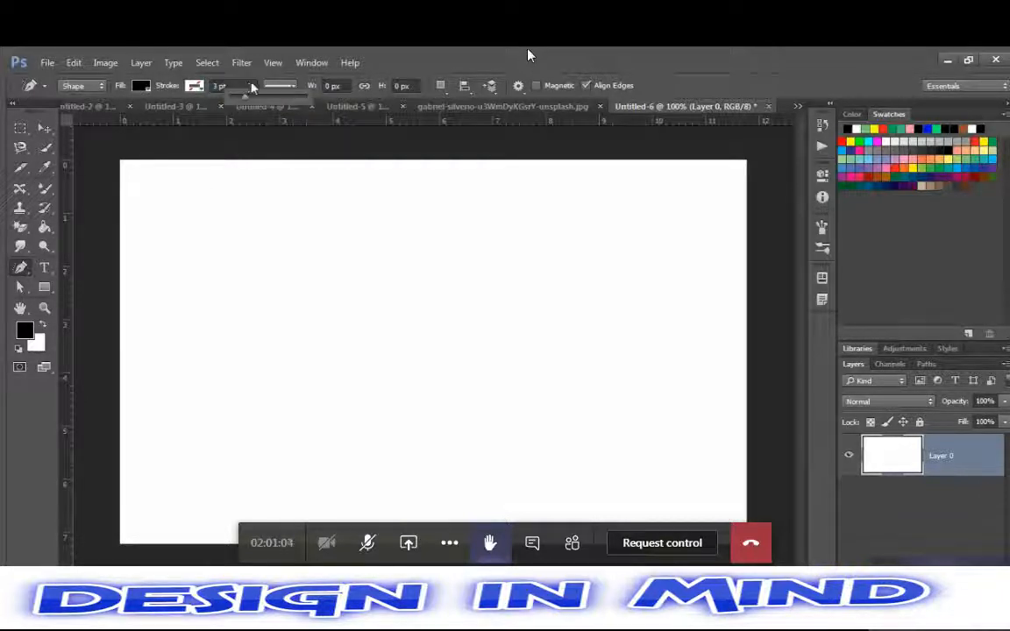
left_click_drag(305, 99, 307, 96)
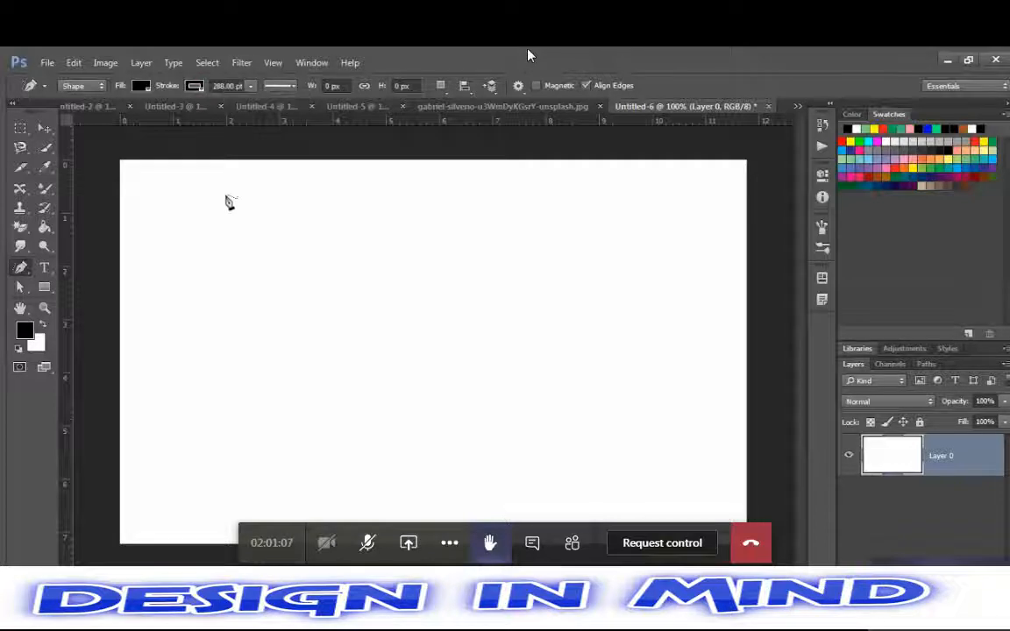
mouse_move(230, 278)
left_mouse_down()
mouse_move(279, 287)
mouse_move(428, 342)
left_mouse_up()
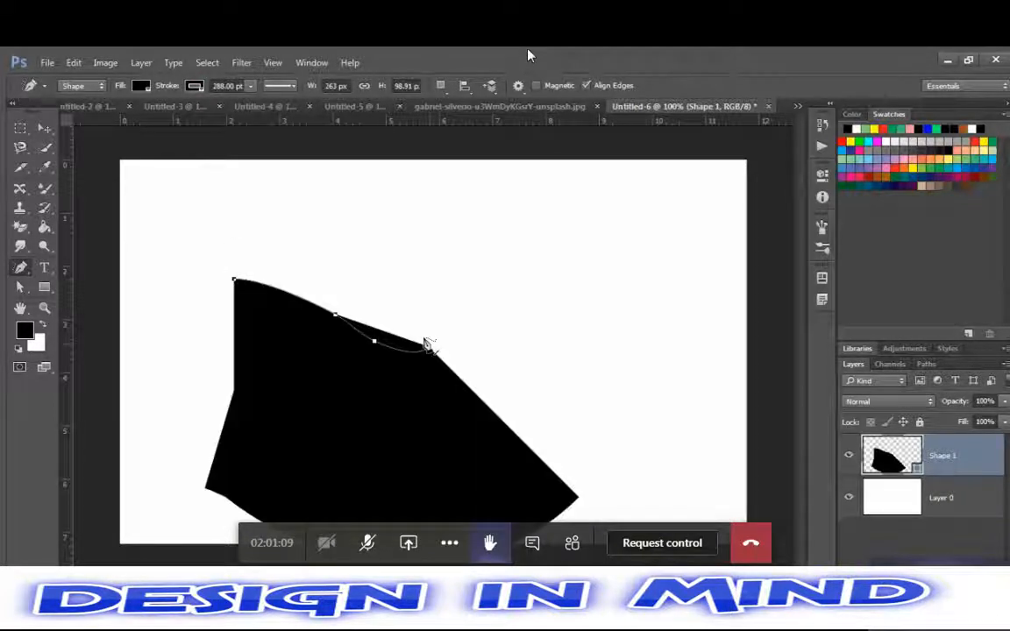
key("ctrl+z")
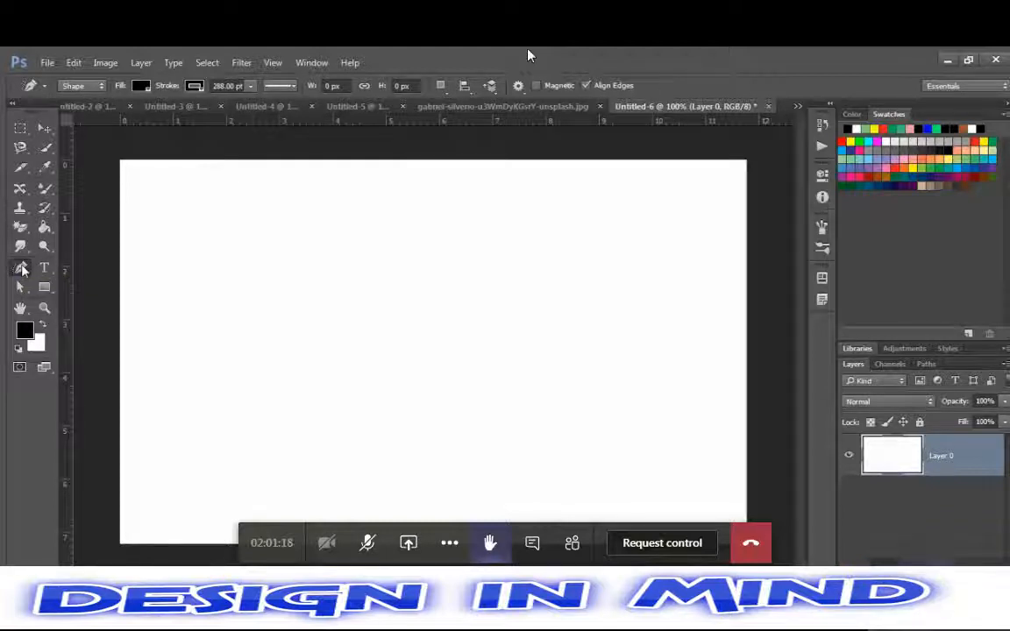
Try a curved Pen tool shape about 321 px wide and 97 px high, delete it and clear the canvas selection
key("shift+p")
left_click_drag(255, 262, 400, 410)
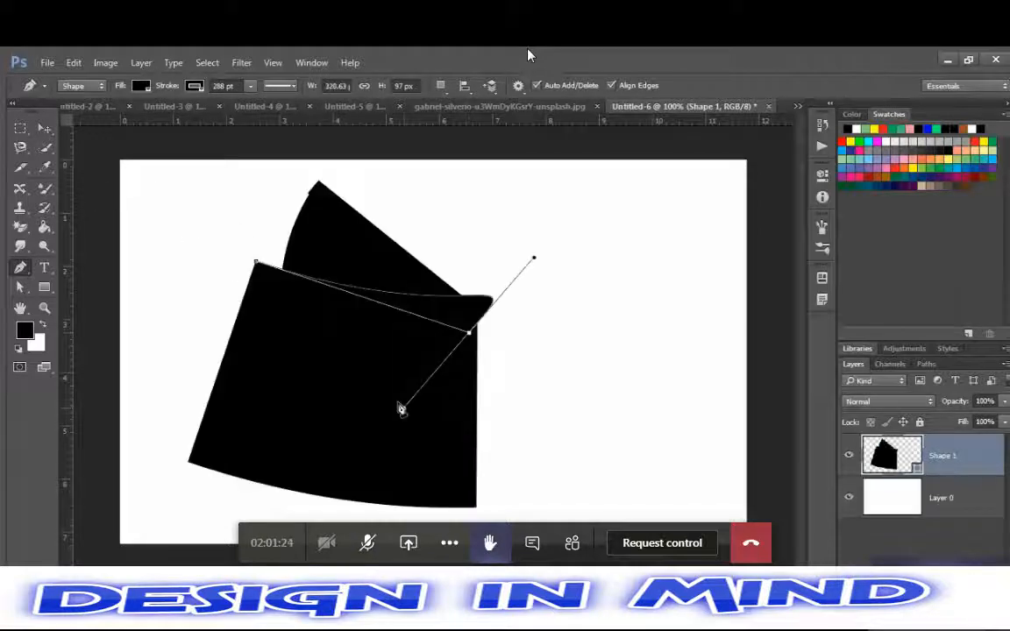
key("ctrl+z")
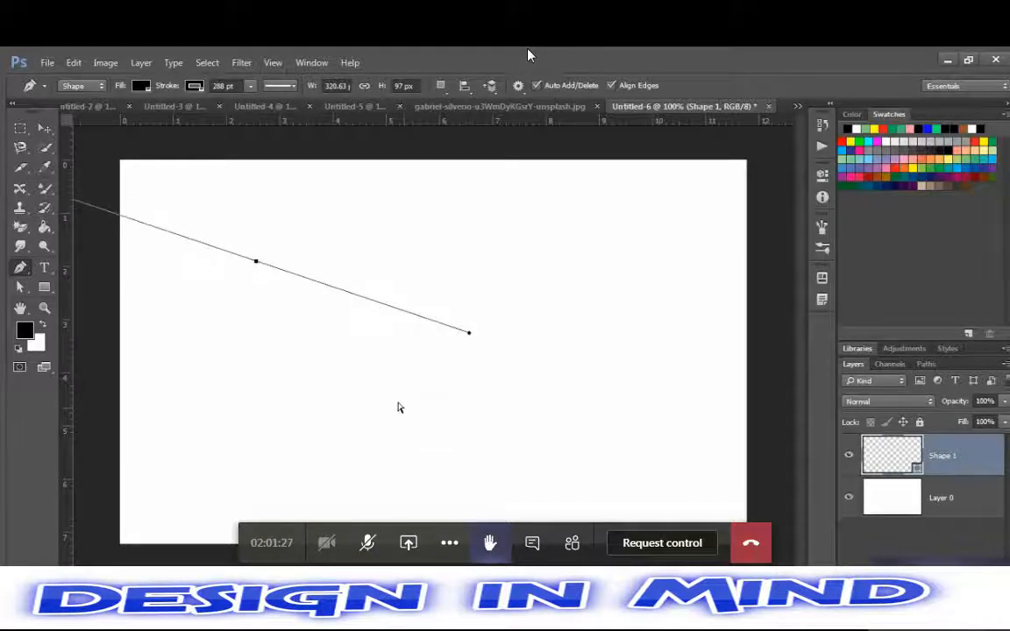
key("ctrl+a")
key("Delete")
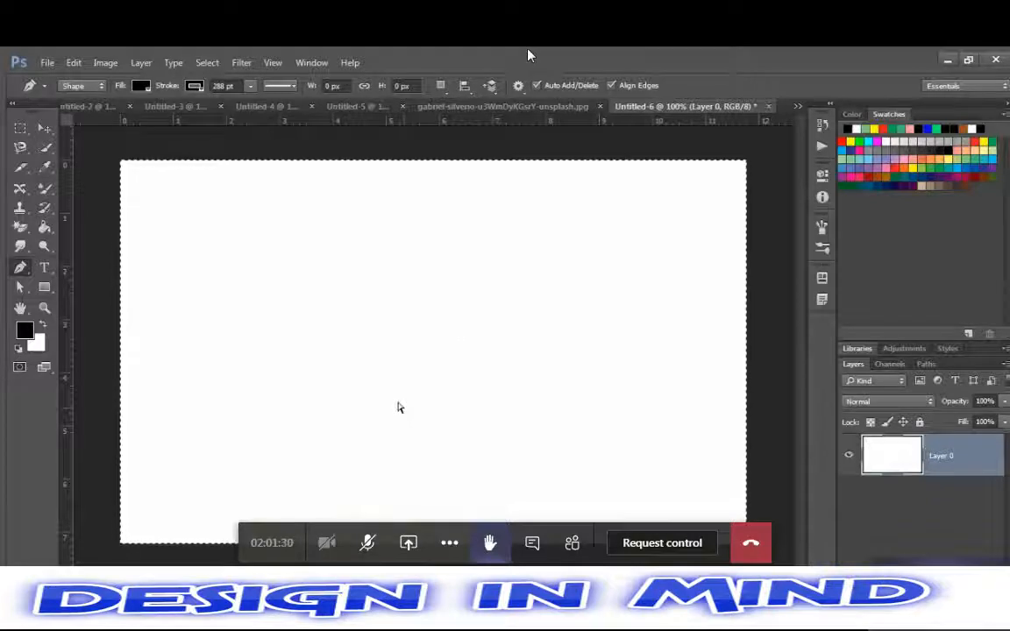
key("ctrl+s")
left_click(988, 70)
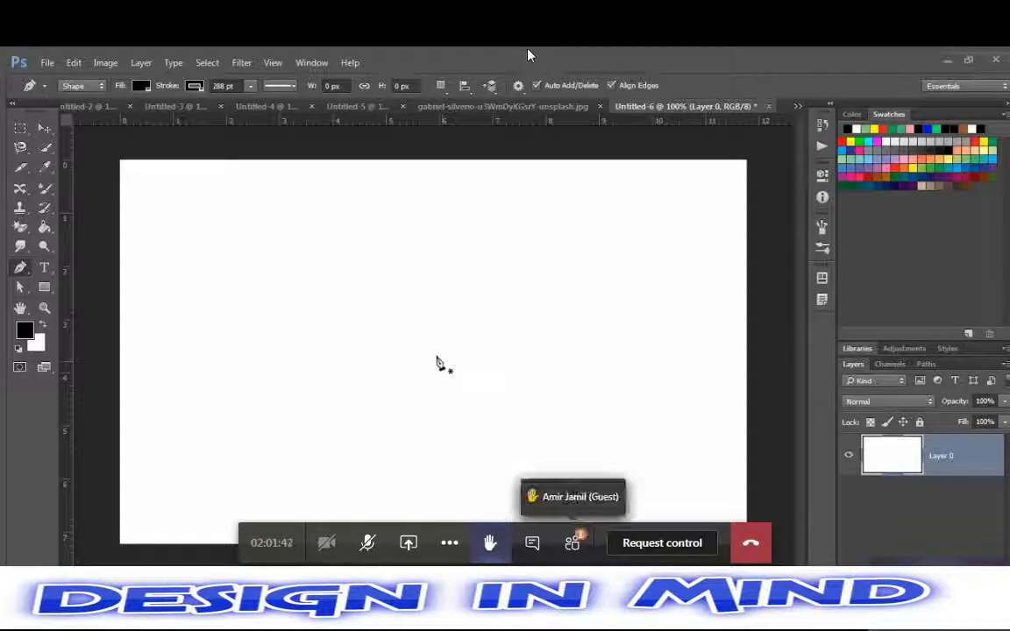
key("v")
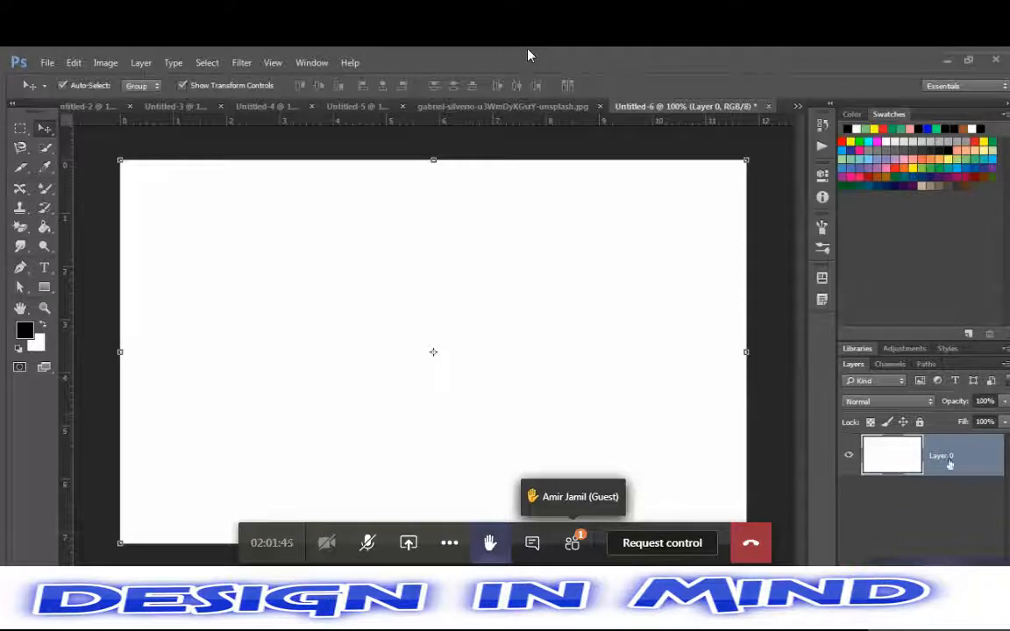
double_click(949, 465)
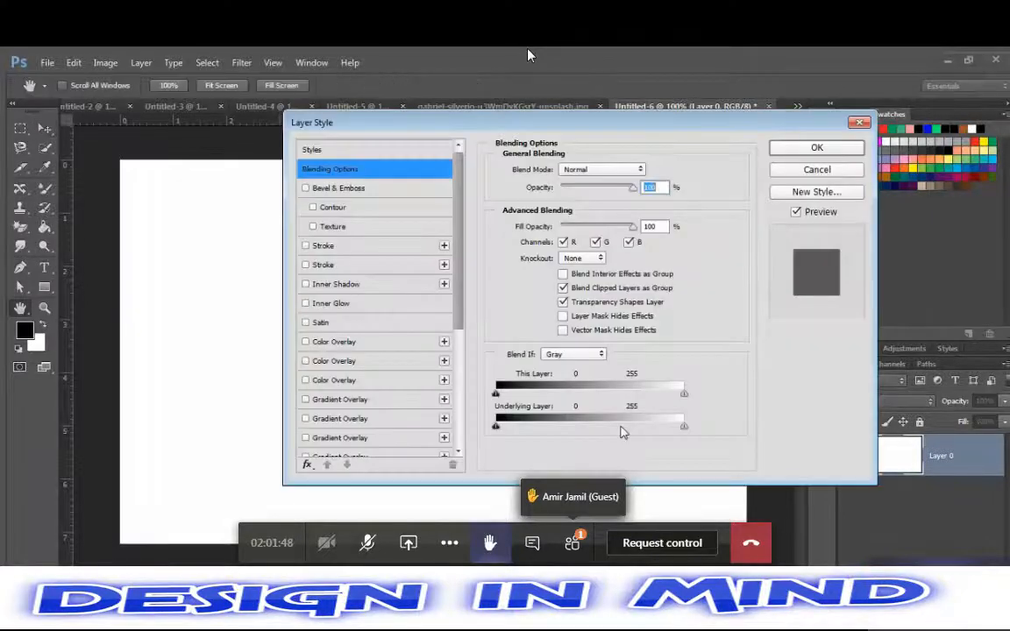
left_click(862, 123)
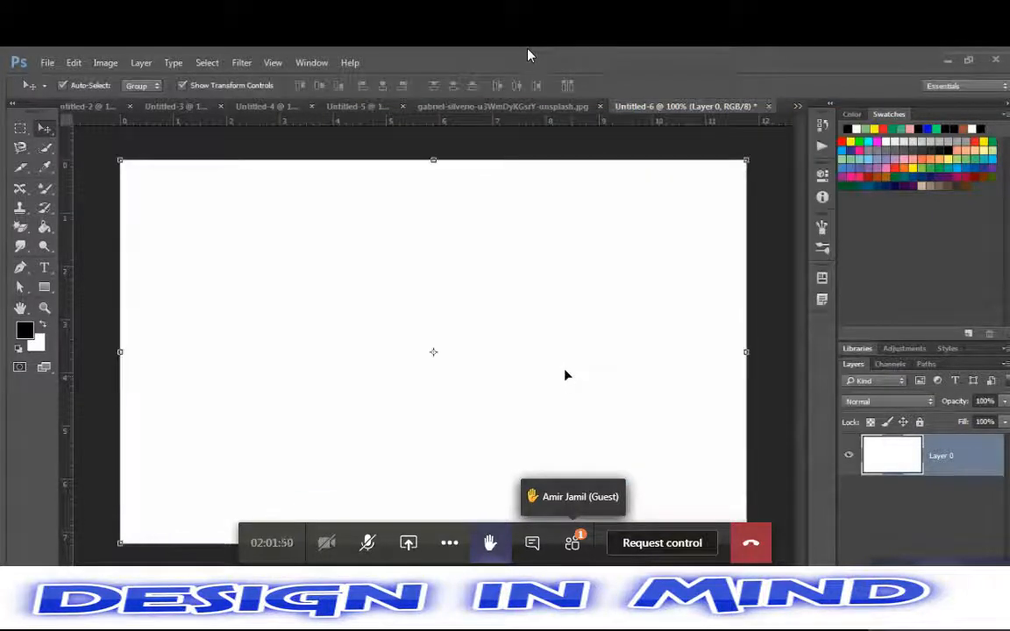
Add a new empty layer above Layer 0 with the default settings
key("ctrl+shift+n")
key("Return")
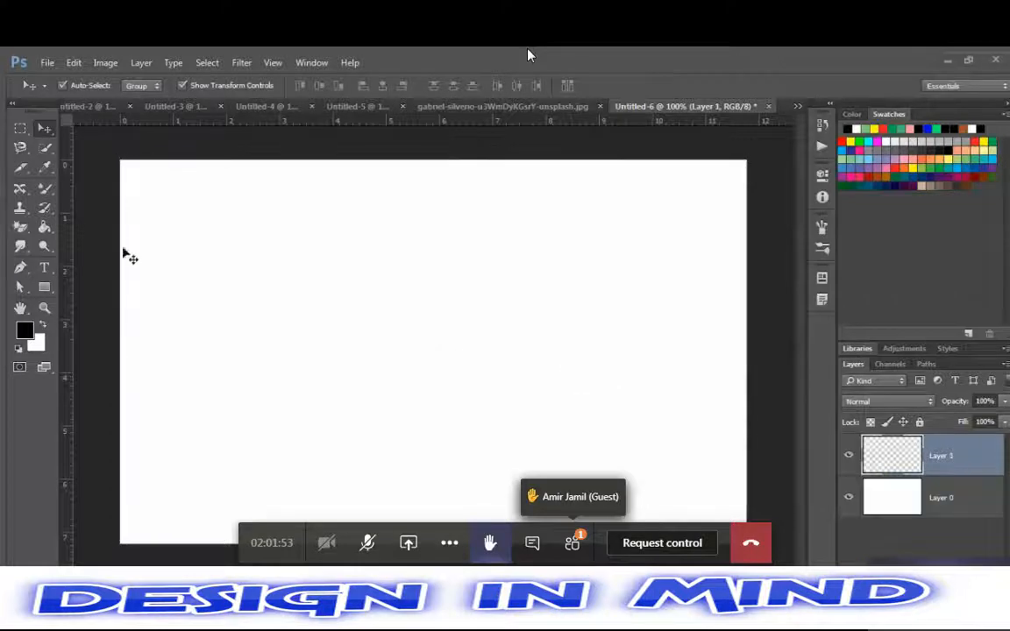
Try a straight diagonal Pen tool segment about 108 px wide and 109 px high with the thick black stroke, and undo it
key("p")
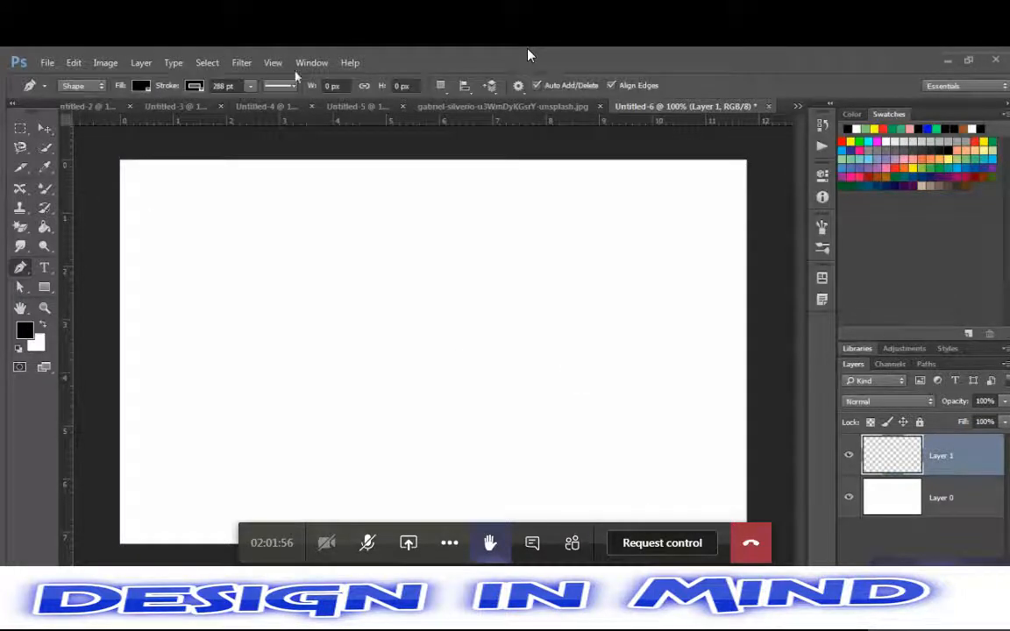
left_click(226, 257)
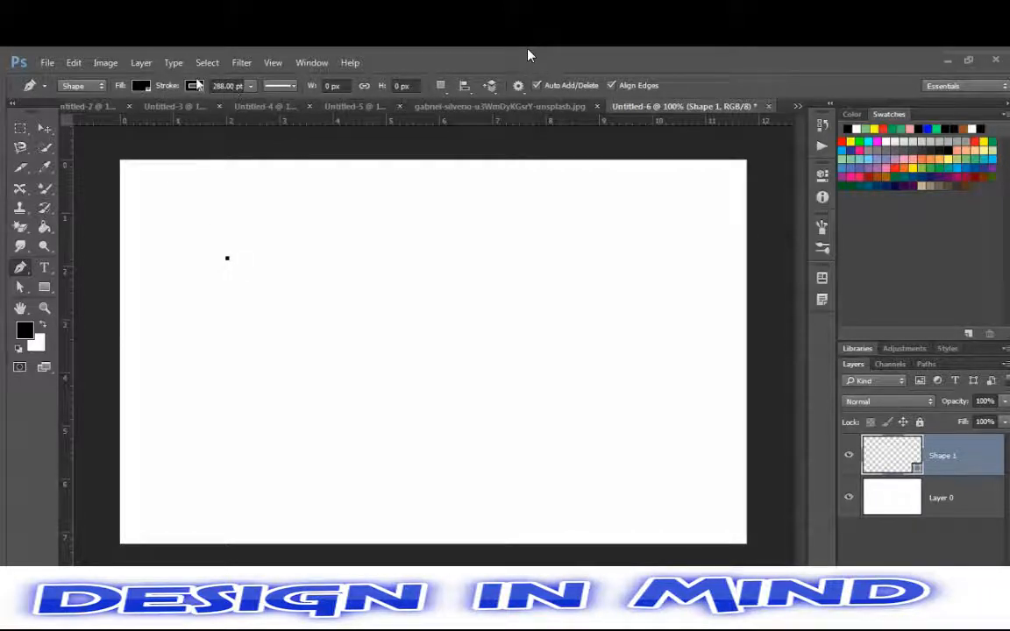
left_click(194, 85)
left_click(306, 178)
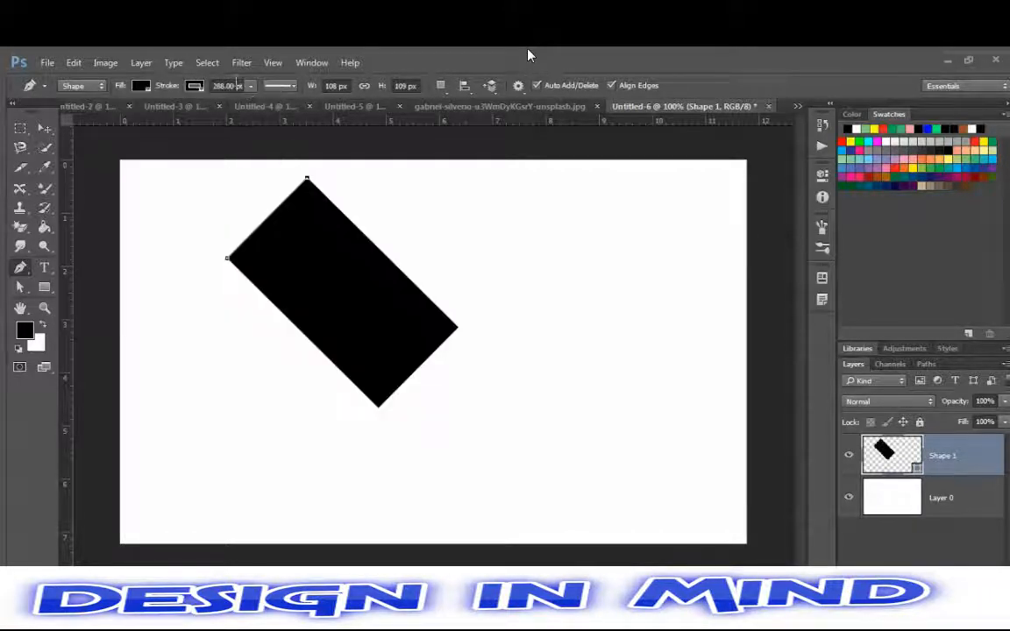
key("ctrl+z")
Try a 0 pt stroke on a curved shape about 128 px wide and 216 px high, and undo back to the empty layer
left_click(251, 86)
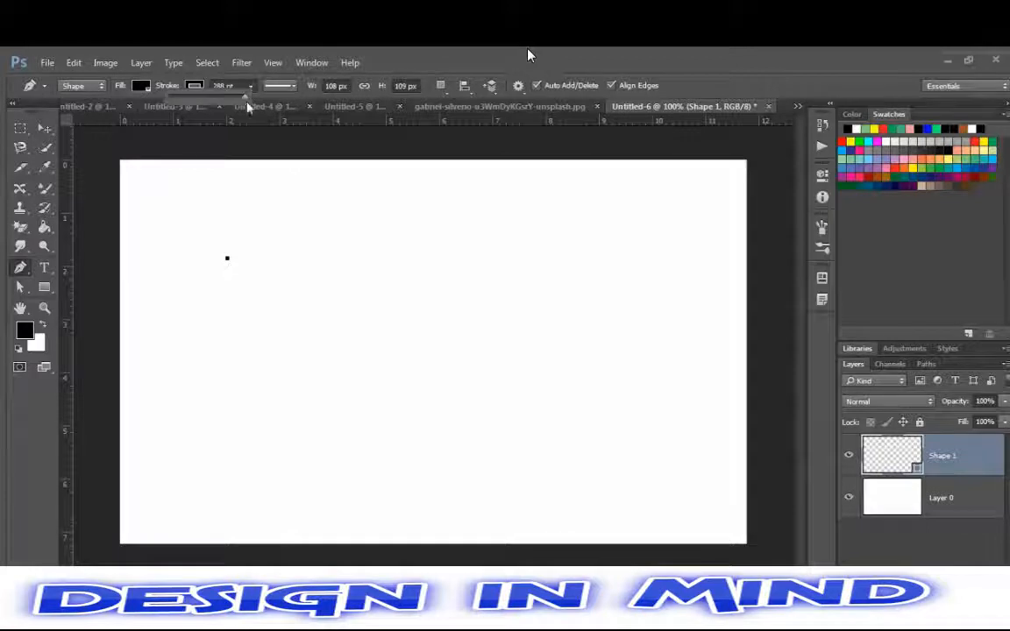
left_click_drag(245, 104, 142, 94)
mouse_move(286, 289)
left_mouse_down()
mouse_move(309, 324)
mouse_move(408, 394)
mouse_move(210, 356)
mouse_move(212, 284)
mouse_move(175, 250)
mouse_move(155, 253)
left_mouse_up()
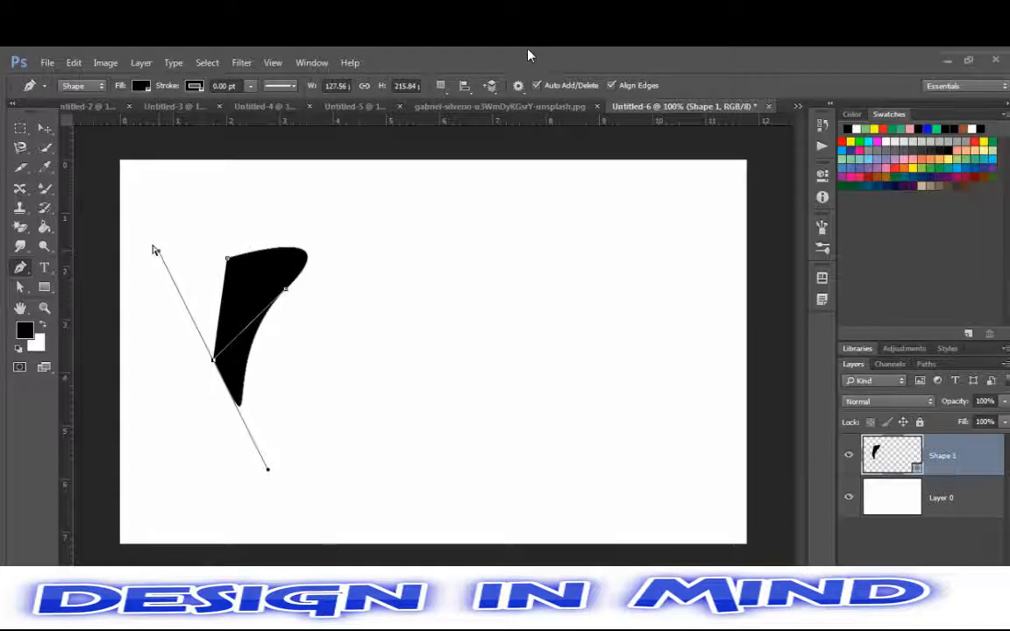
key("ctrl+alt+z")
key("ctrl+alt+z")
key("ctrl+alt+z")
key("ctrl+alt+z")
key("ctrl+alt+z")
key("ctrl+alt+z")
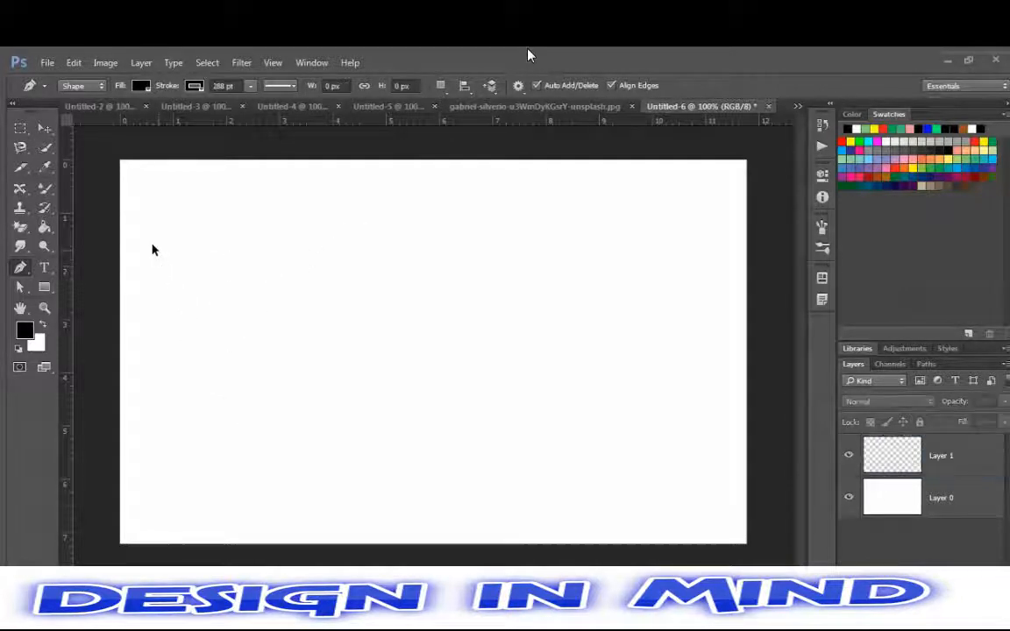
Set the Pen tool's shape stroke width to 0 pt
left_click(247, 86)
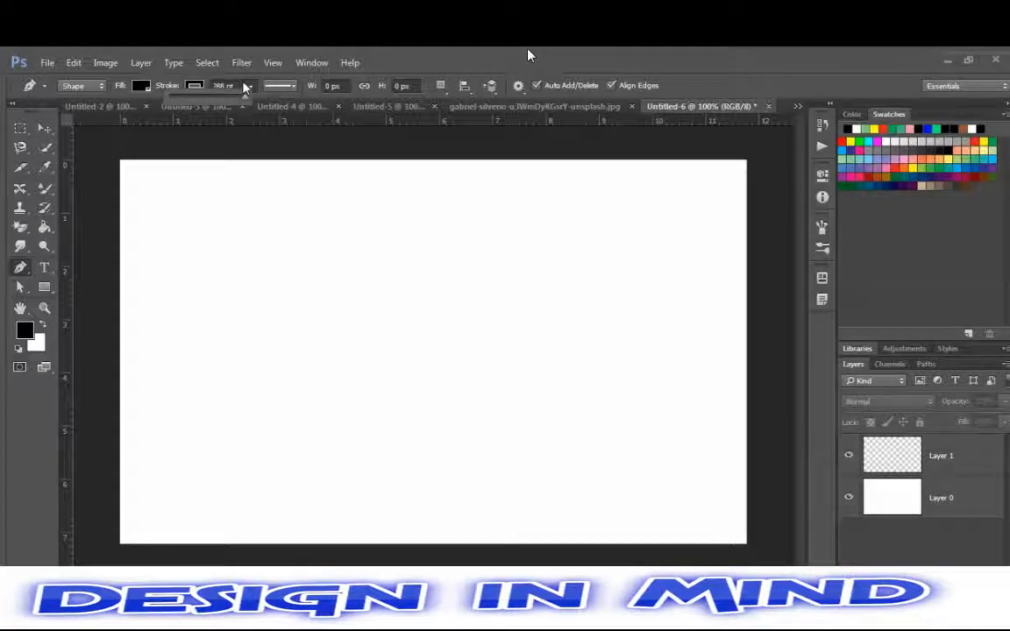
left_click_drag(245, 91, 170, 92)
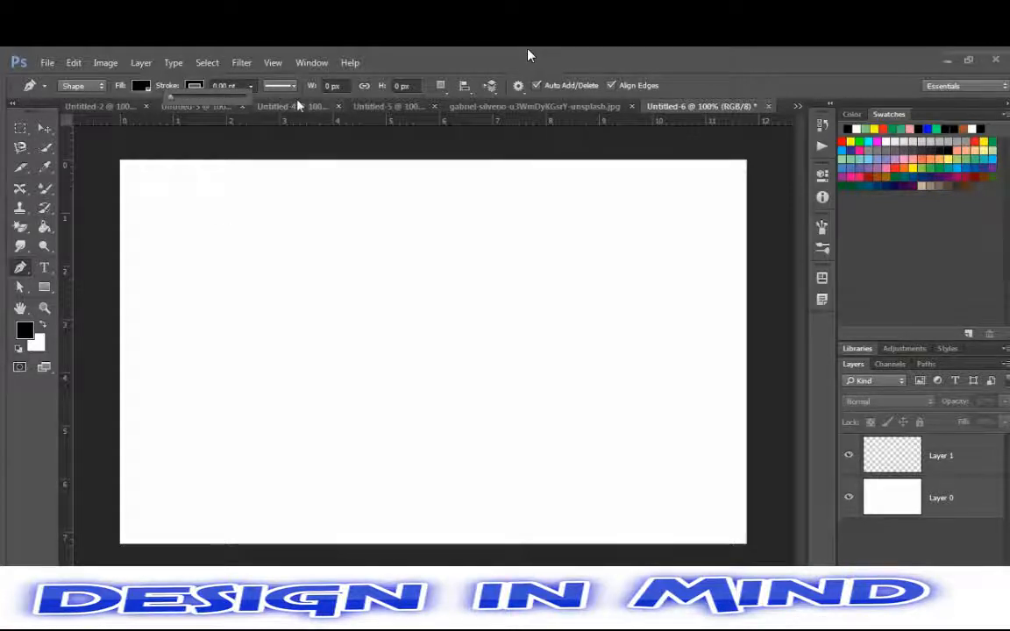
Try a black shape with seven anchors and mixed straight and curved segments, about 588 px wide and 399 px high, and delete it
left_click(254, 255)
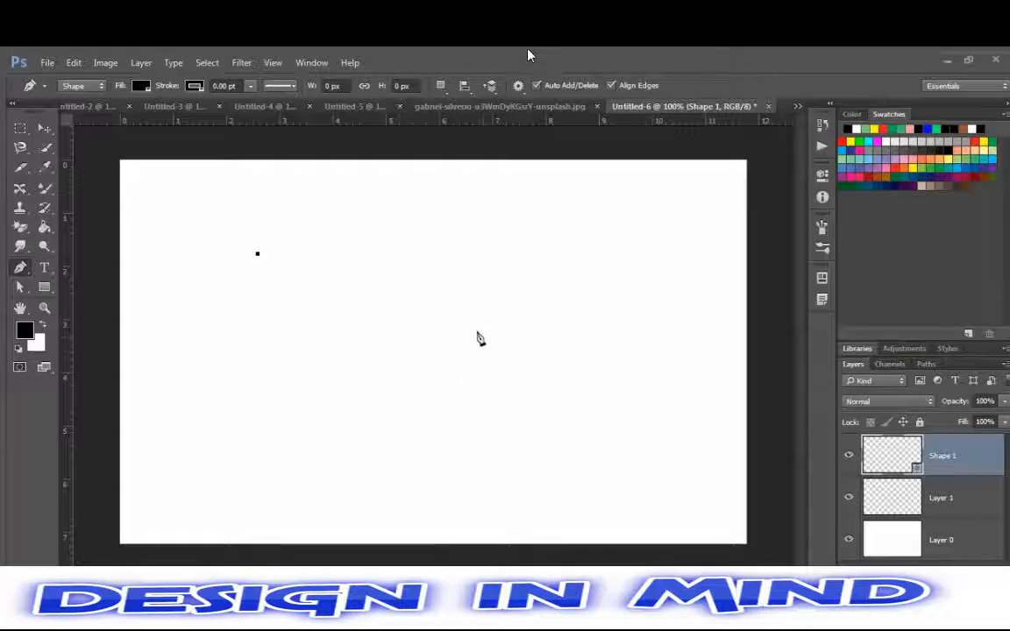
left_click(483, 336)
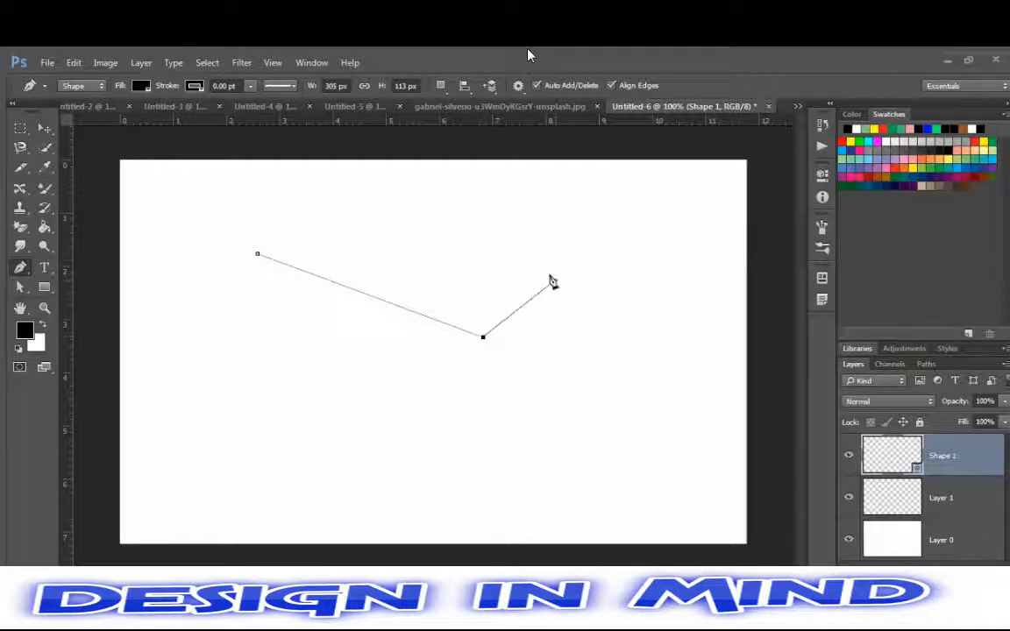
left_click_drag(552, 281, 517, 74)
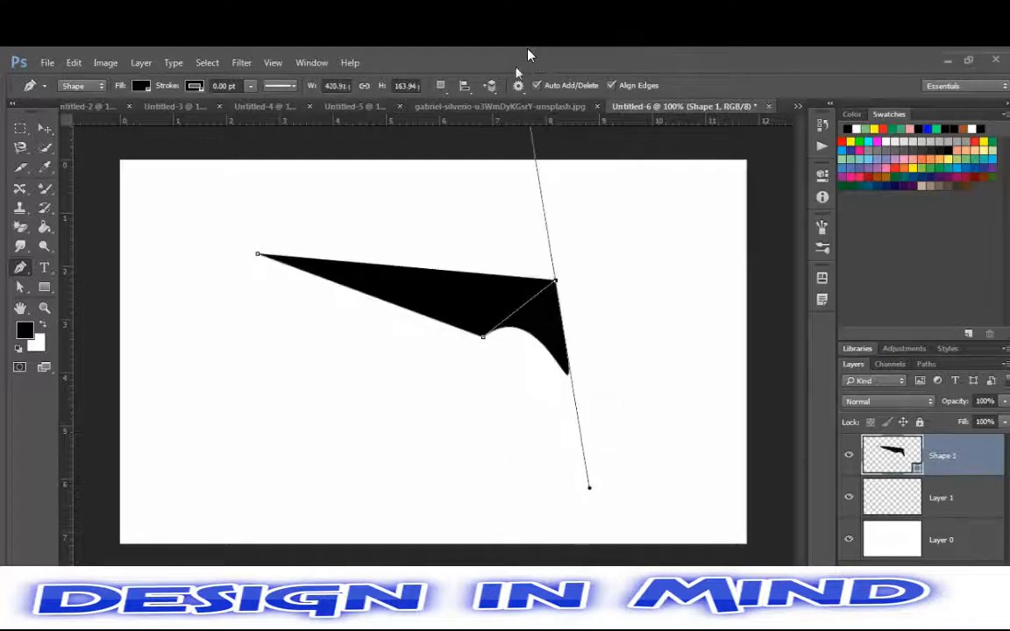
left_click_drag(310, 388, 502, 454)
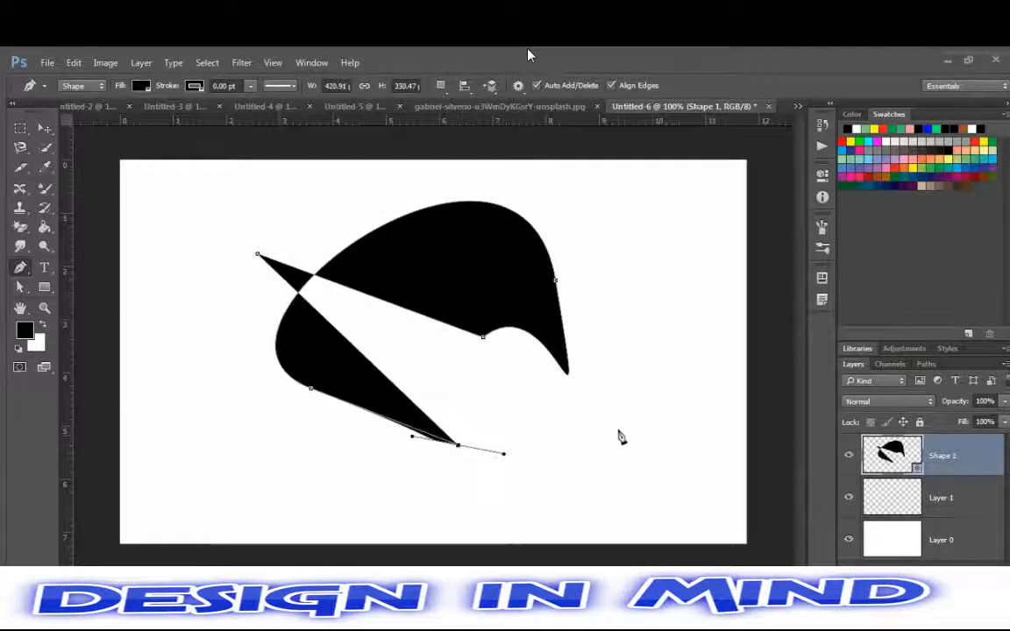
left_click_drag(622, 436, 645, 310)
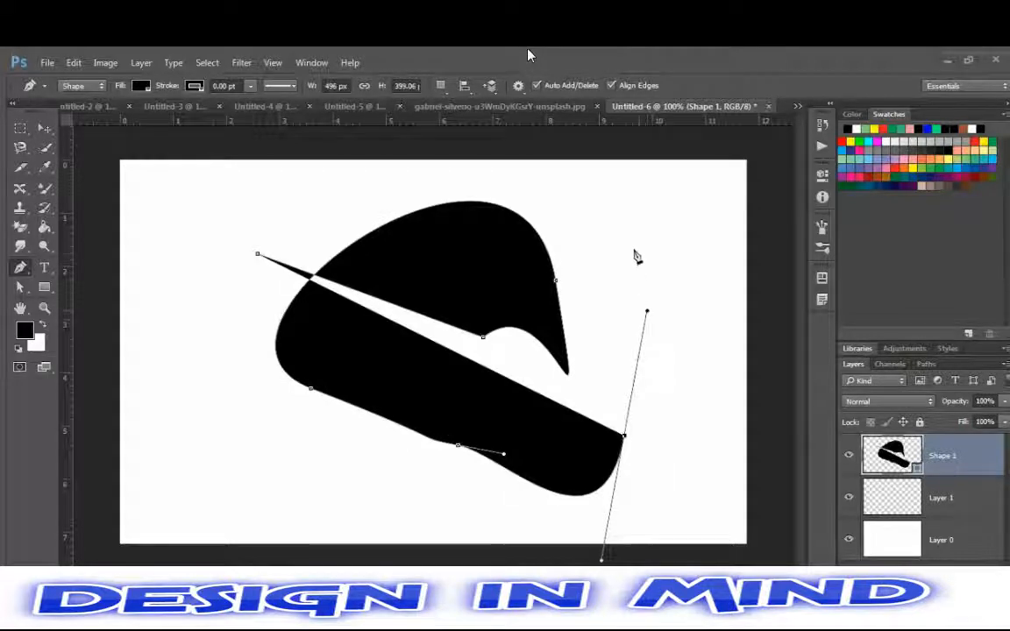
left_click_drag(638, 254, 519, 211)
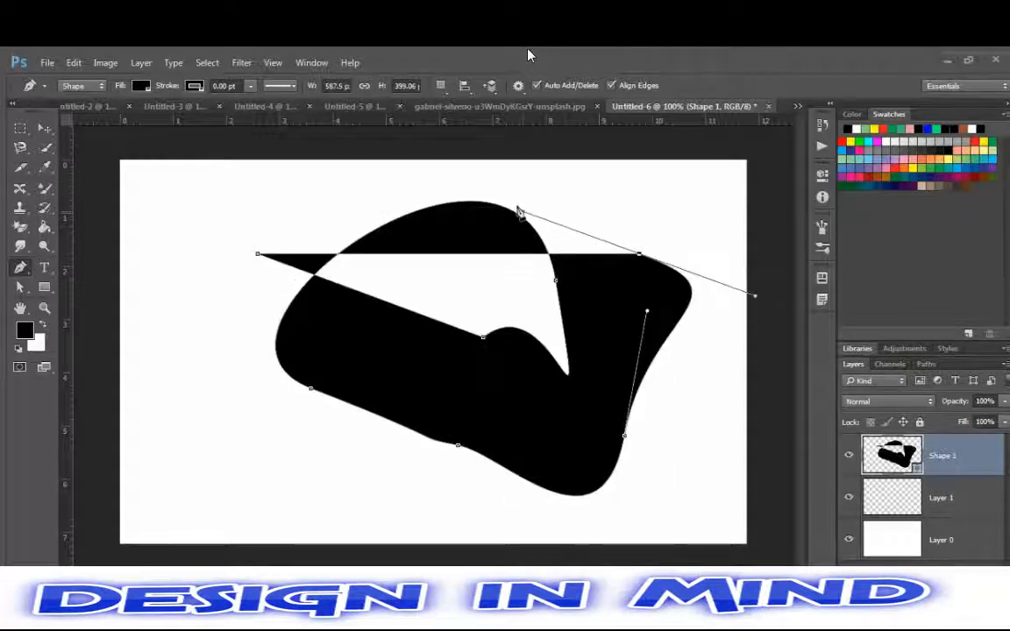
key("ctrl+z")
key("Delete")
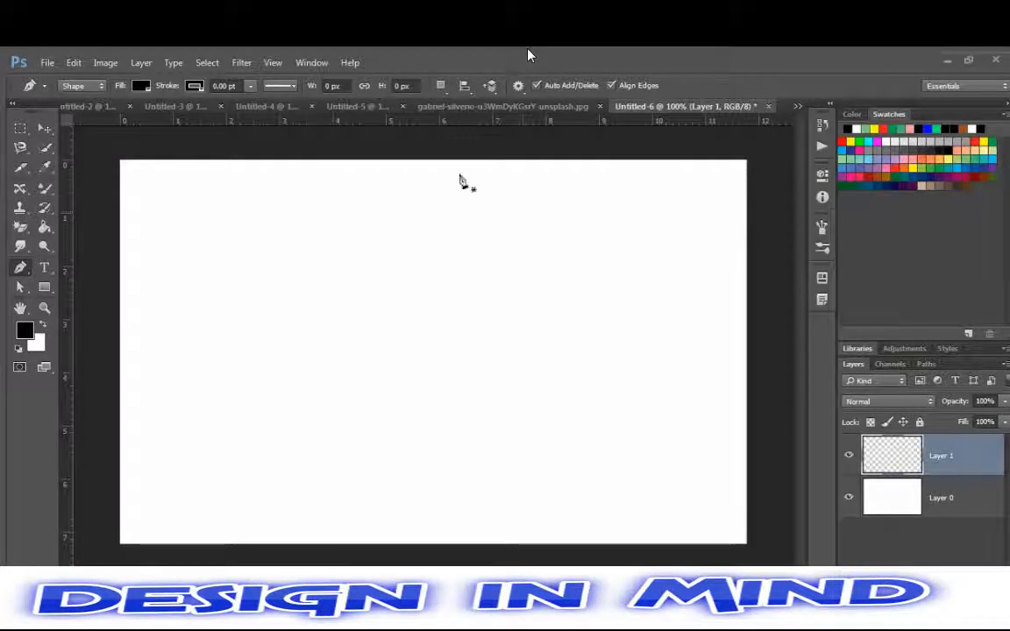
left_click(195, 85)
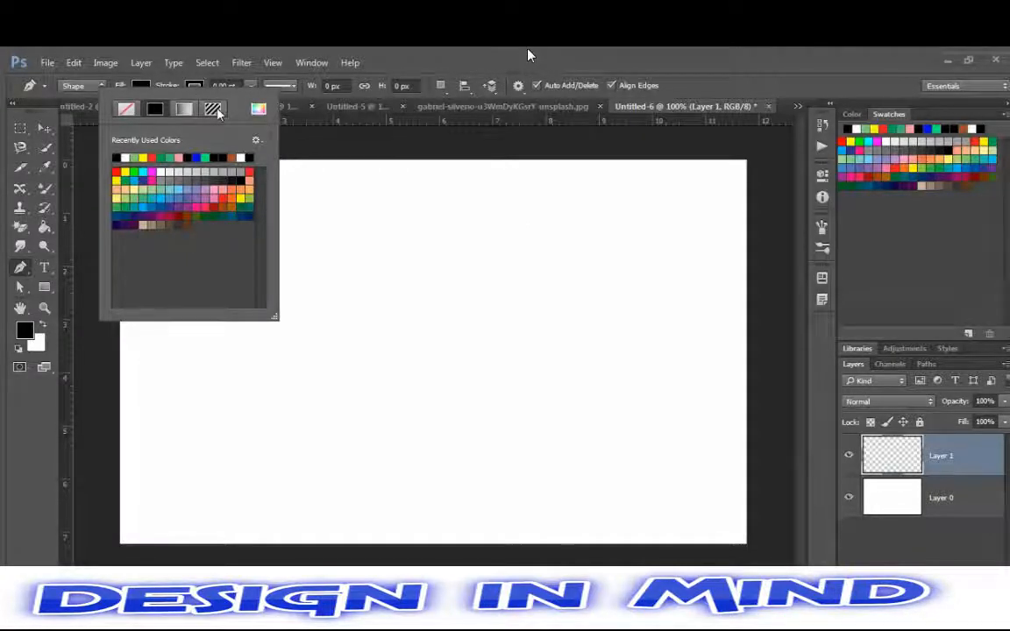
left_click(257, 141)
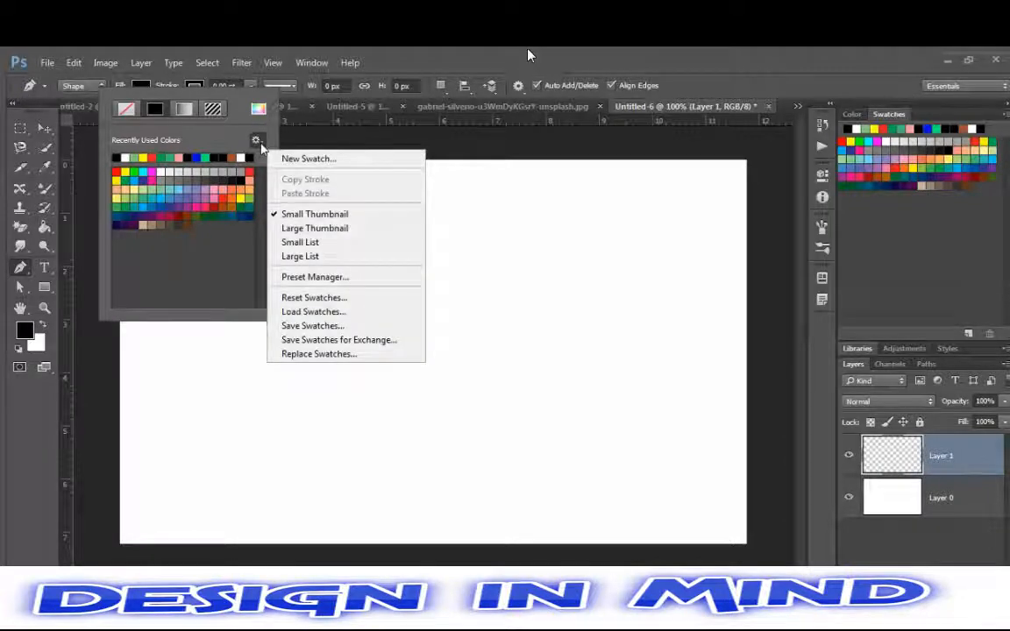
left_click(261, 147)
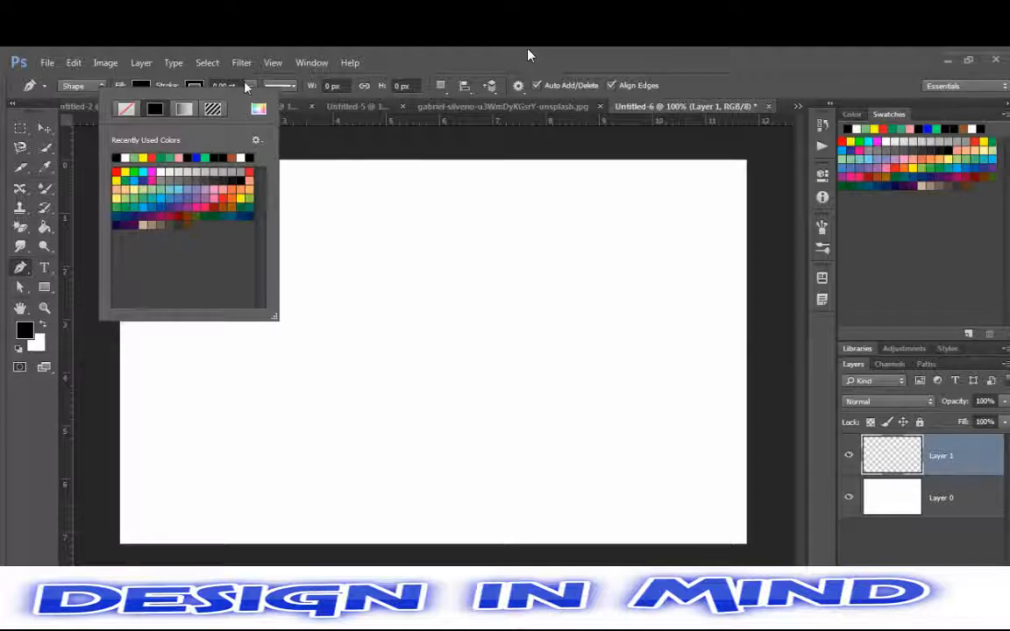
left_click(357, 85)
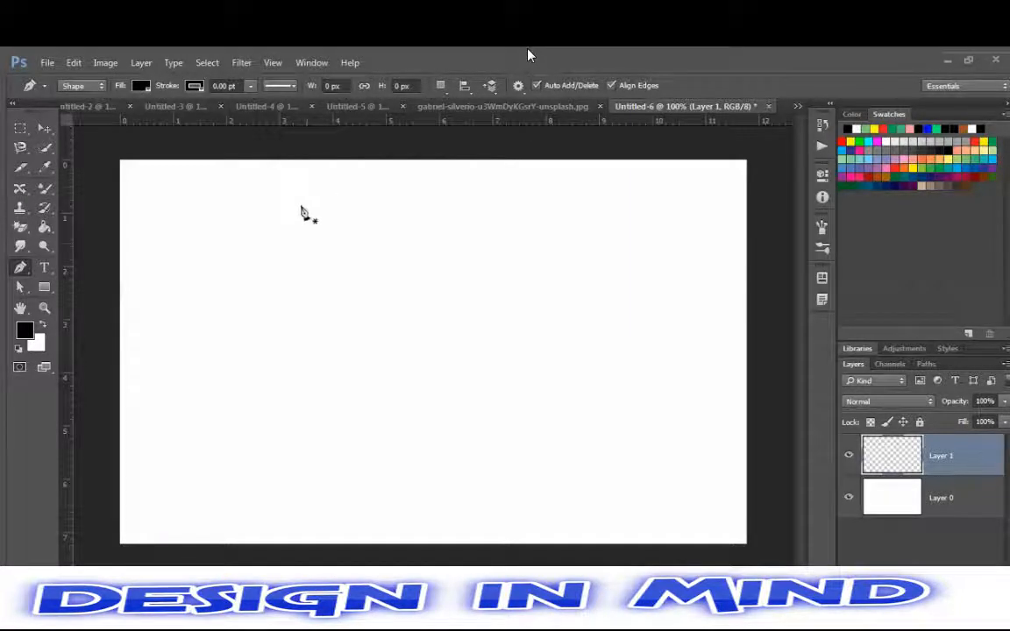
Draw a straight Pen segment about 85 px wide and 183 px high, try curved anchors beyond and along it, and undo them
left_click(290, 243)
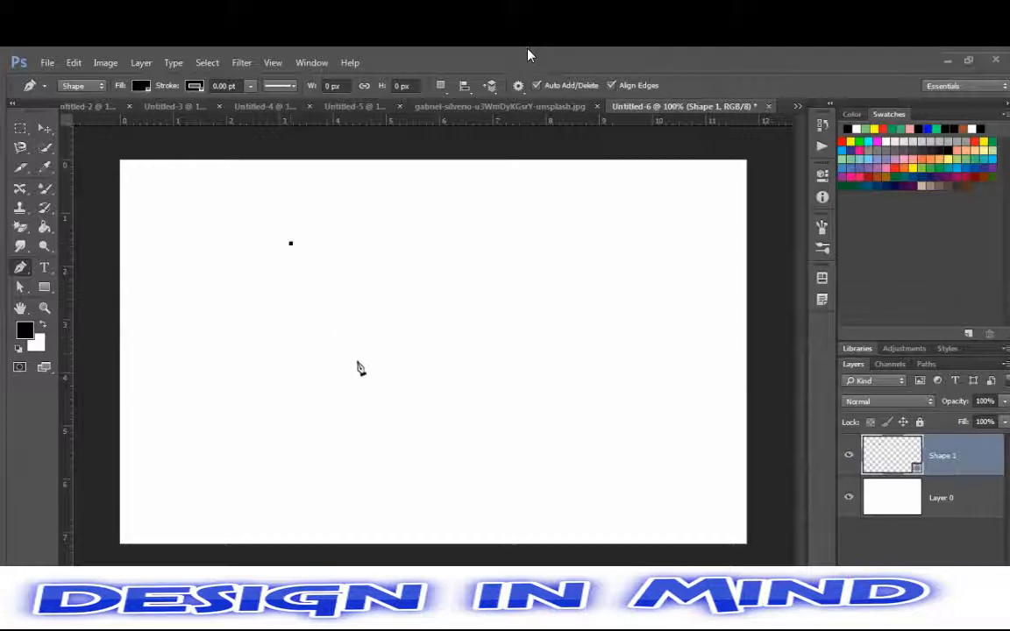
left_click(349, 377)
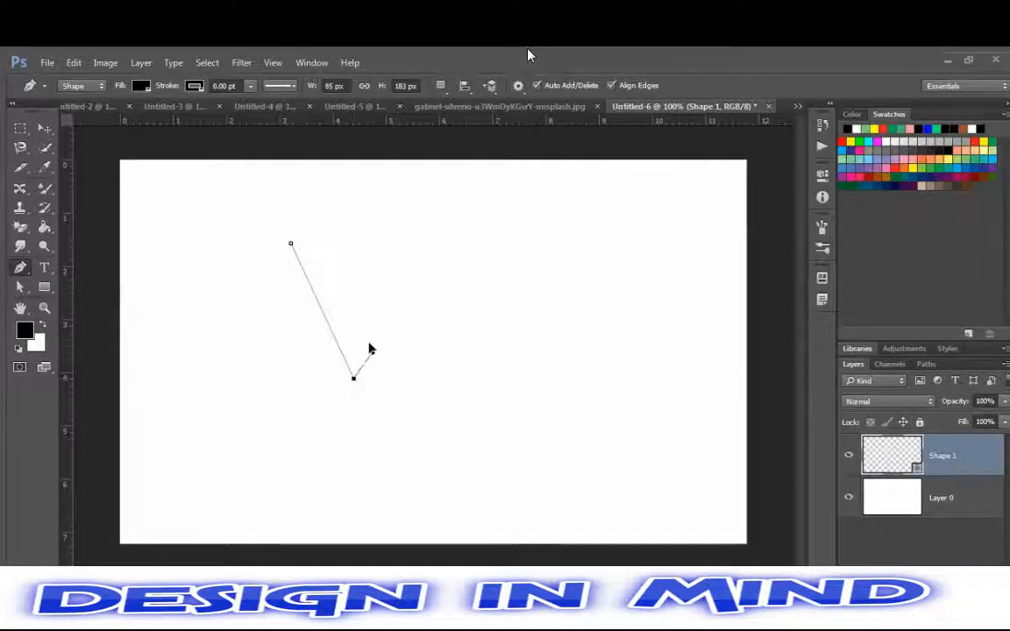
left_click_drag(474, 277, 687, 233)
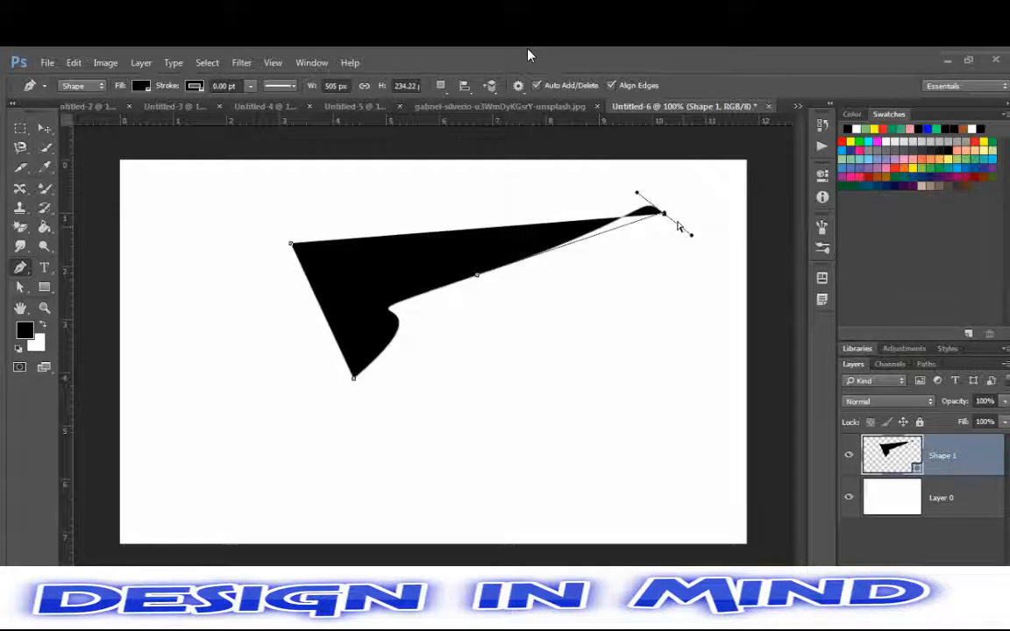
key("ctrl+z")
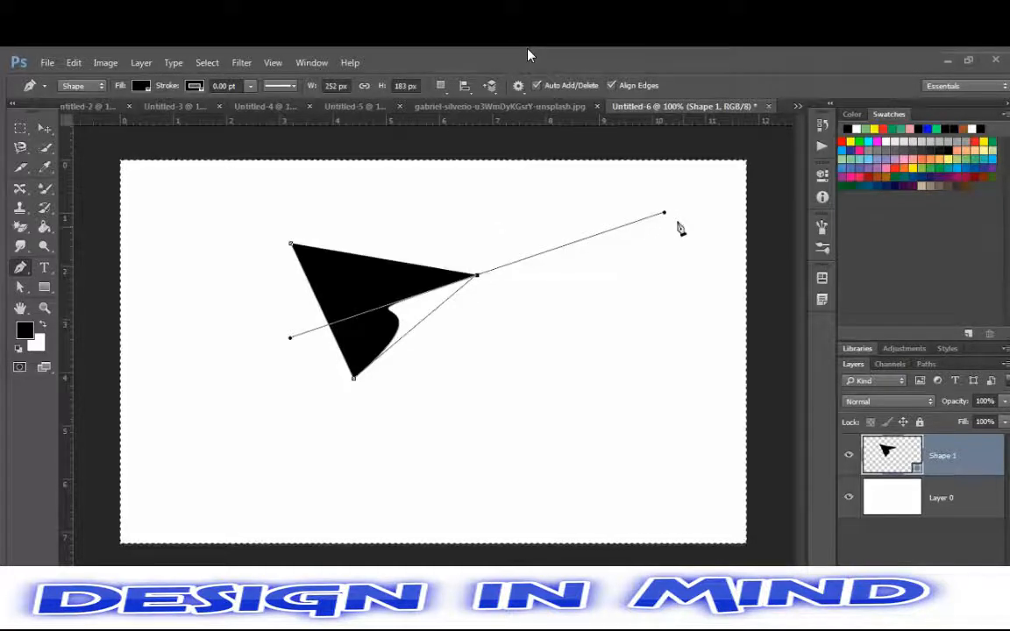
key("ctrl+alt+z")
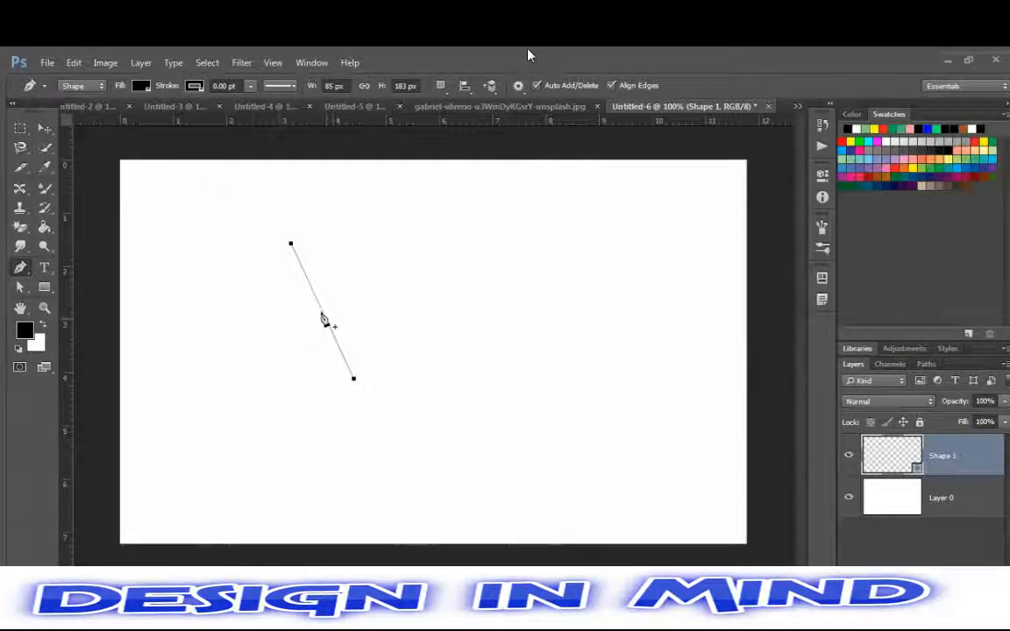
left_click_drag(326, 319, 230, 371)
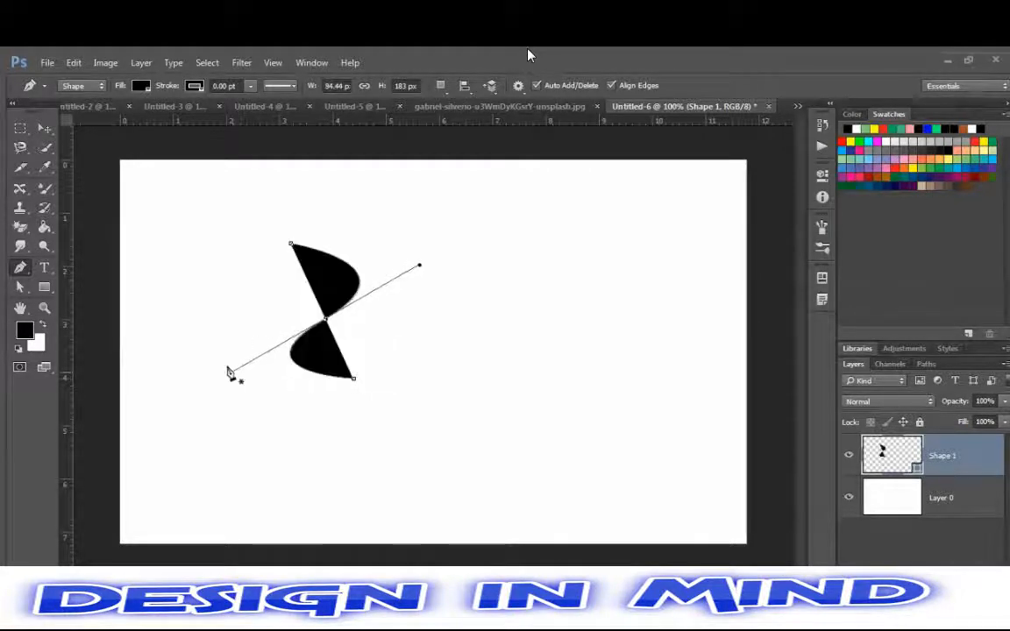
key("ctrl+z")
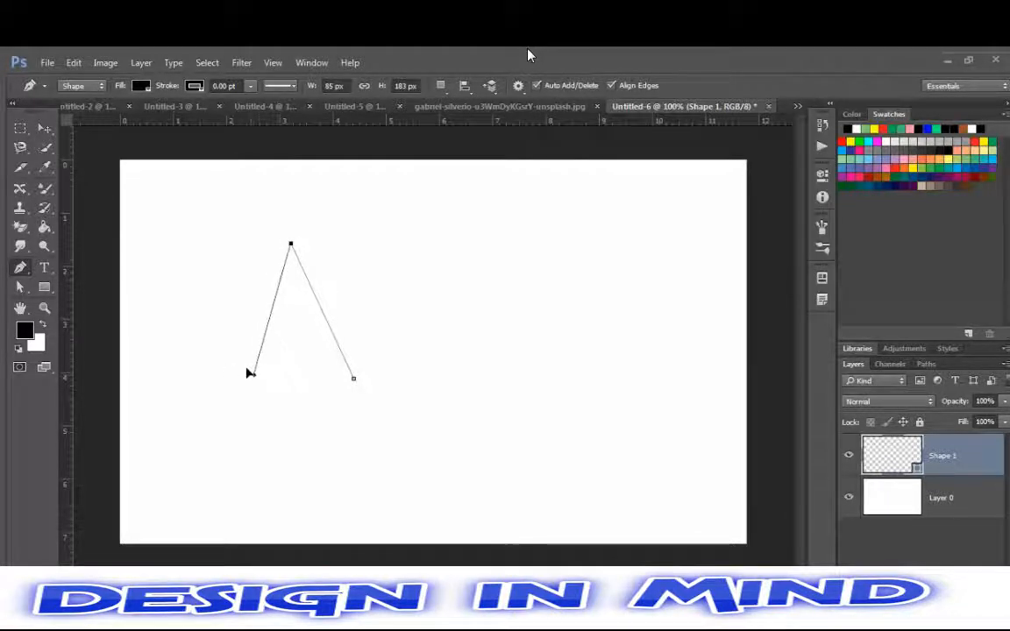
Extend the Pen path with curved segments to about 472 px wide and 241 px high, and set the shape's fill to none
left_click_drag(250, 375, 306, 513)
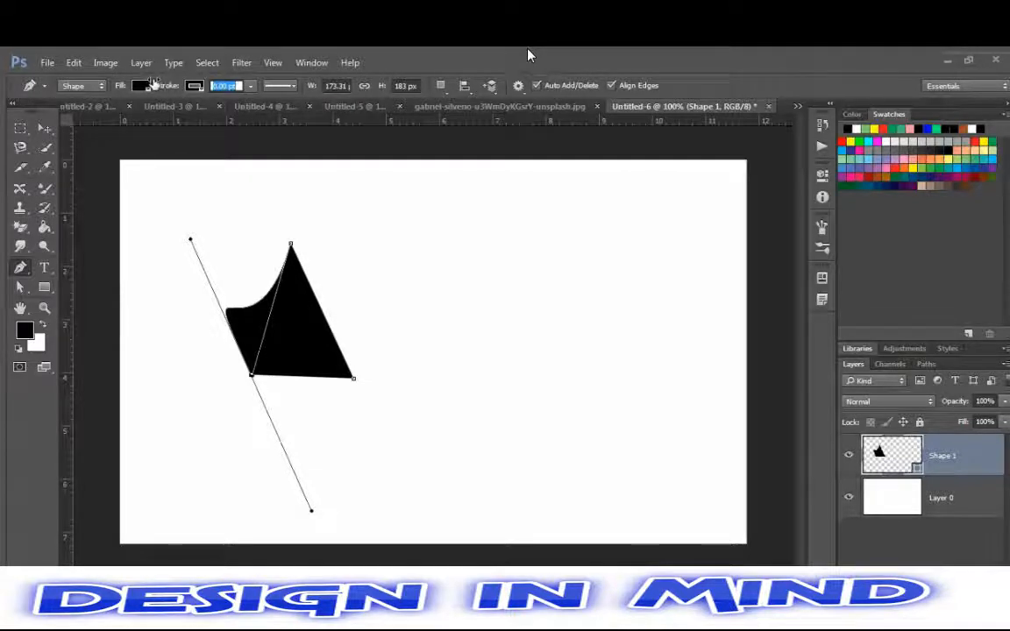
left_click_drag(392, 240, 430, 320)
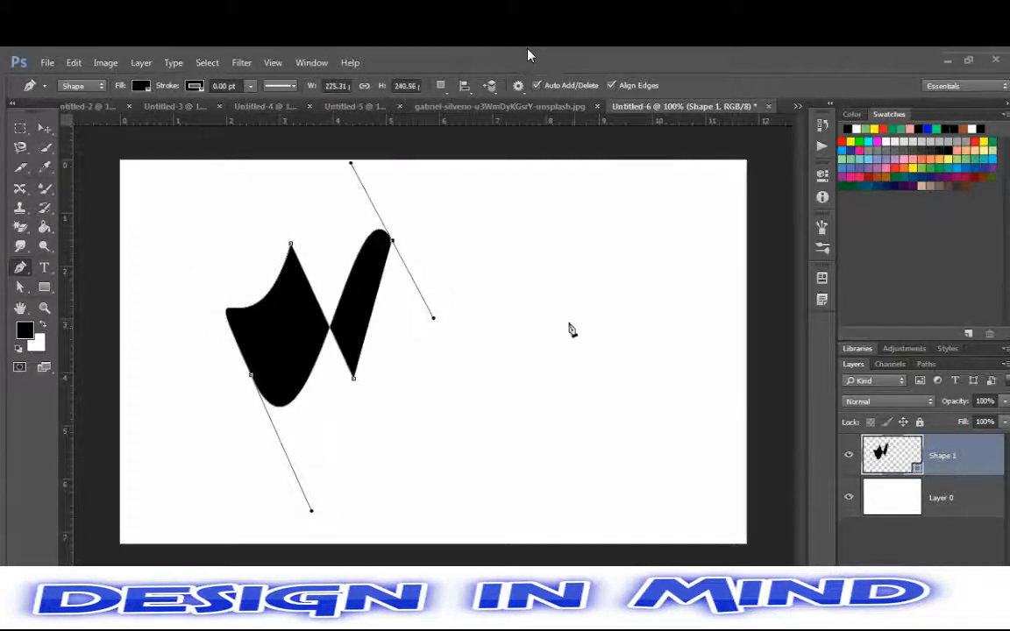
left_click(574, 329)
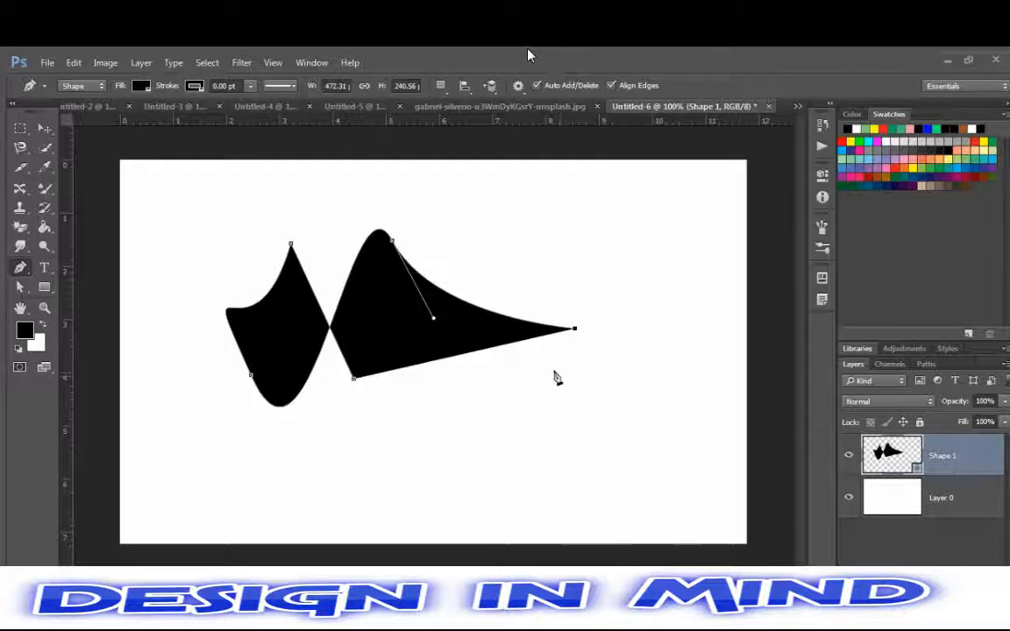
left_click(138, 84)
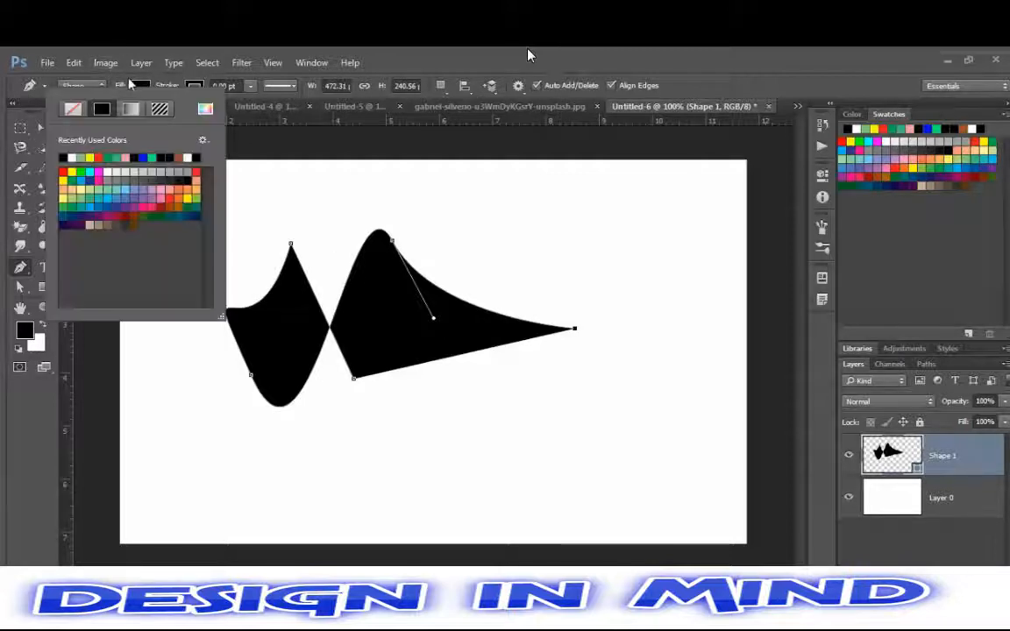
left_click(74, 108)
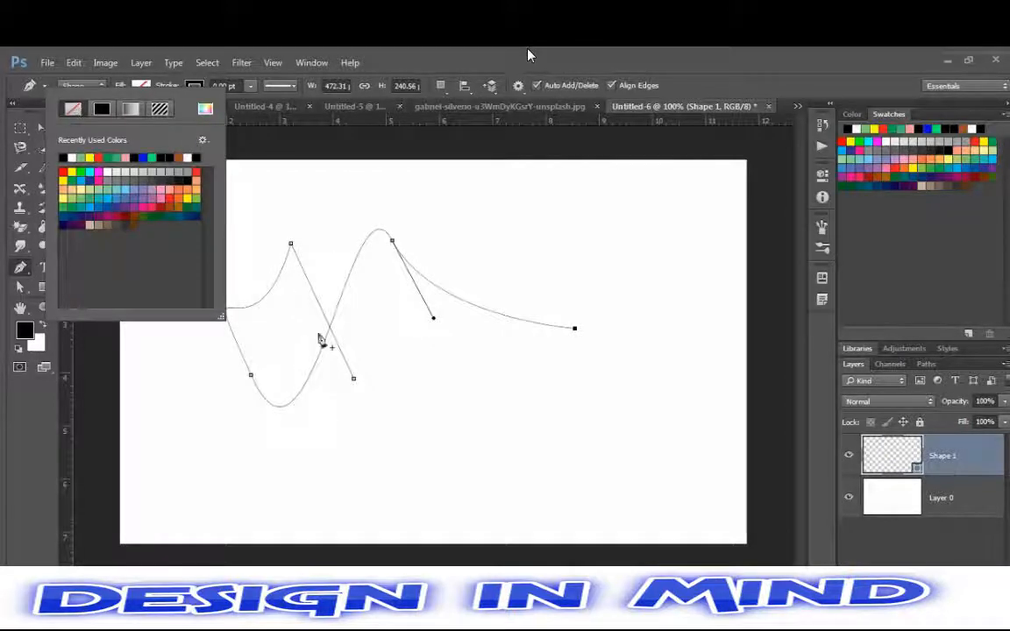
Try a series of straight Pen segments bringing the unfilled path to about 559 px wide and 381 px high, and delete the shape
left_click(393, 455)
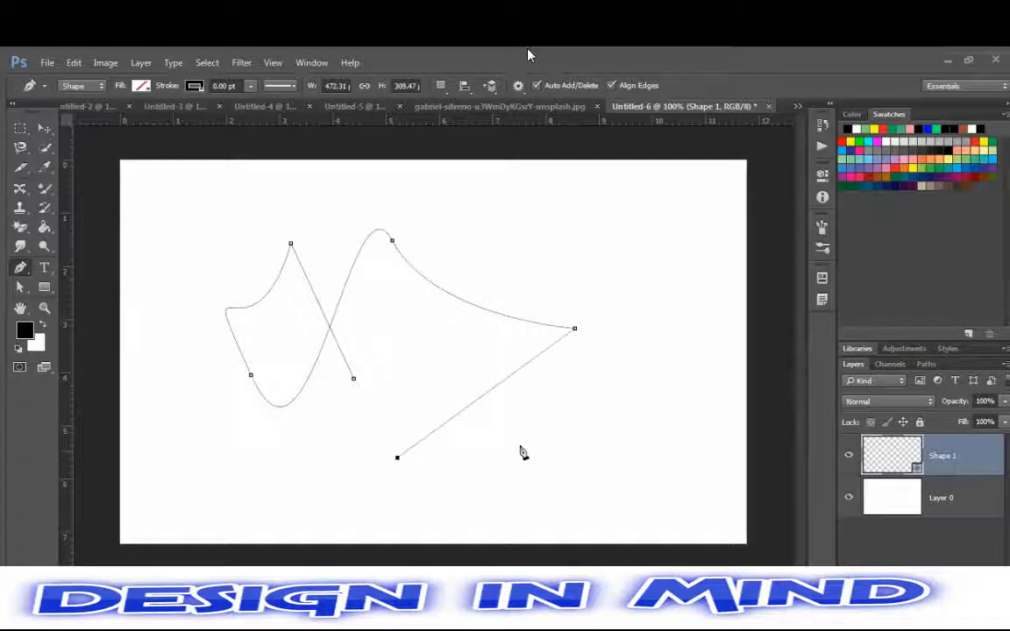
left_click(587, 442)
left_click(625, 309)
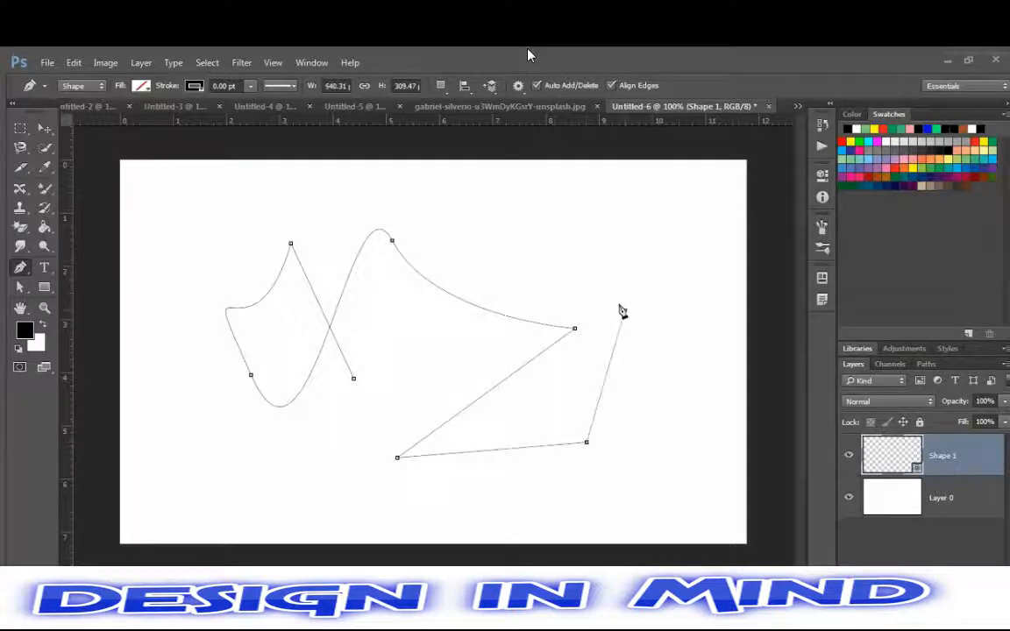
left_click(554, 209)
left_click(638, 203)
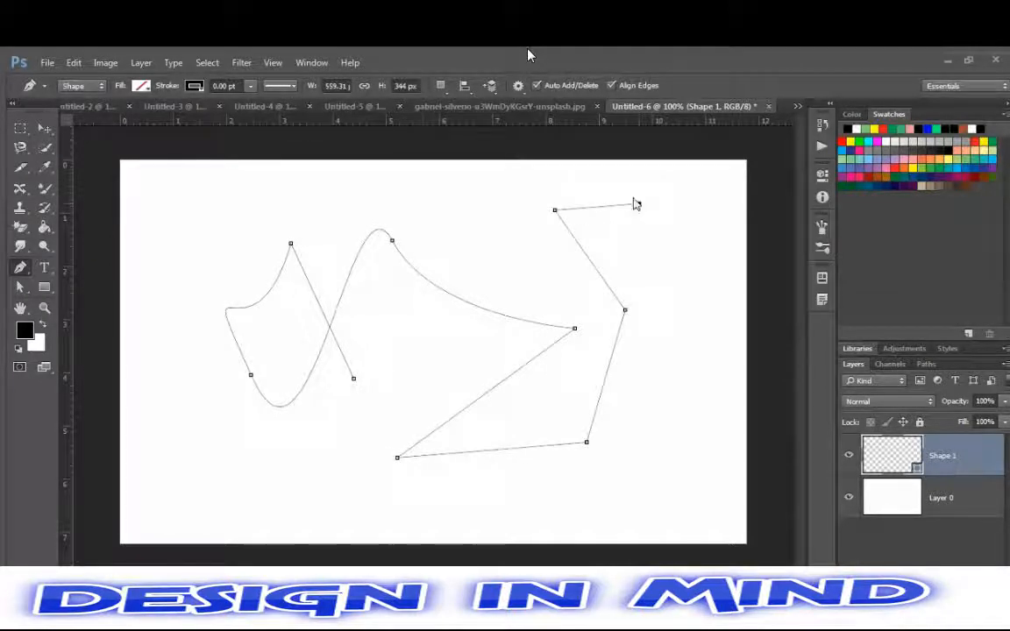
left_click(423, 176)
key("ctrl+a")
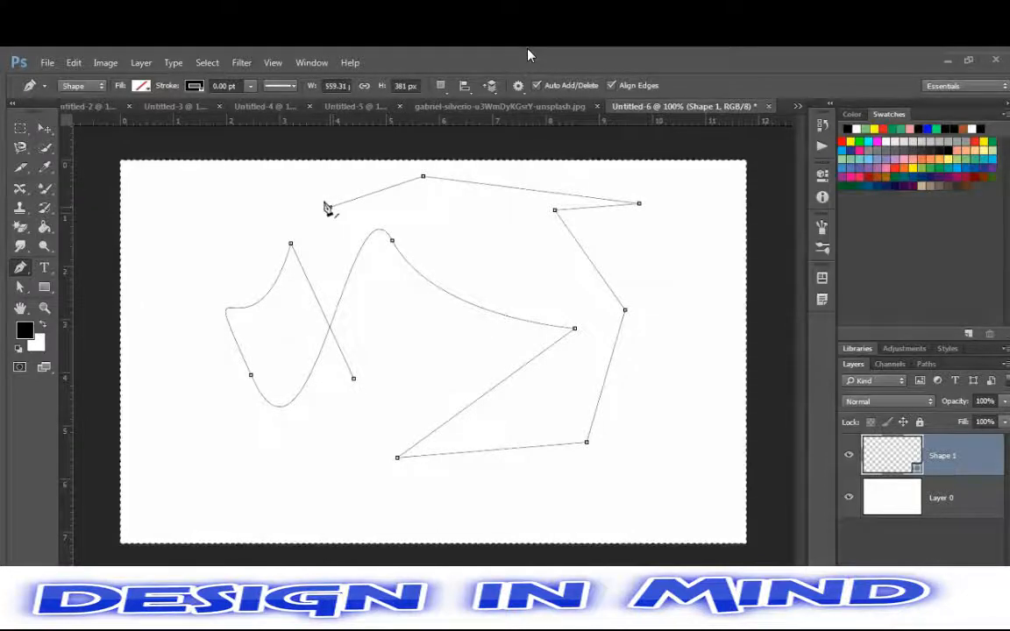
key("Delete")
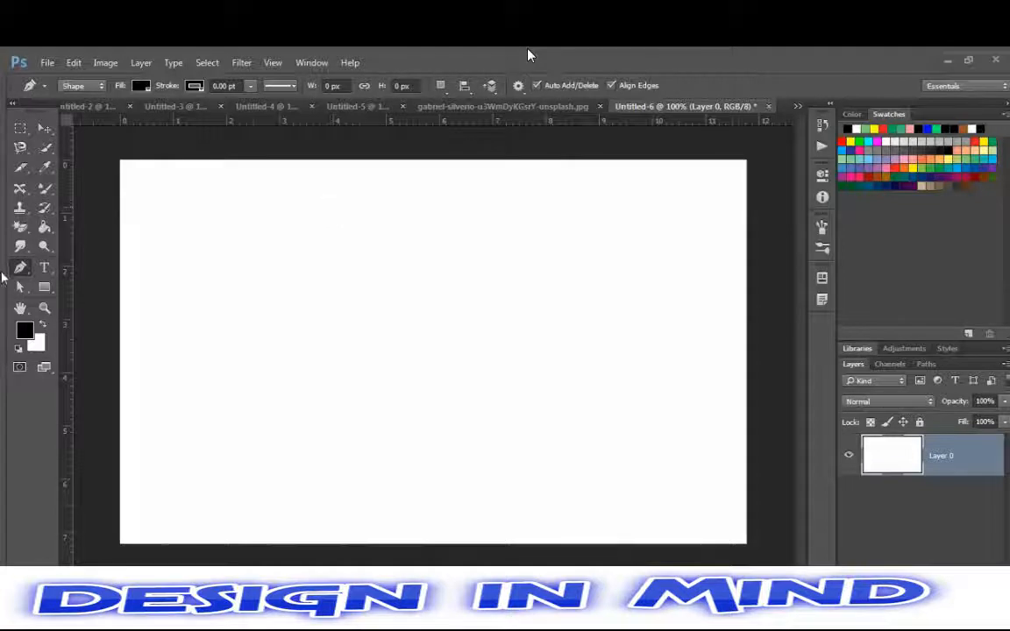
Draw a black rectangle about 367 px wide and 256 px high near the middle of the canvas with the Rectangle tool
left_click(45, 288)
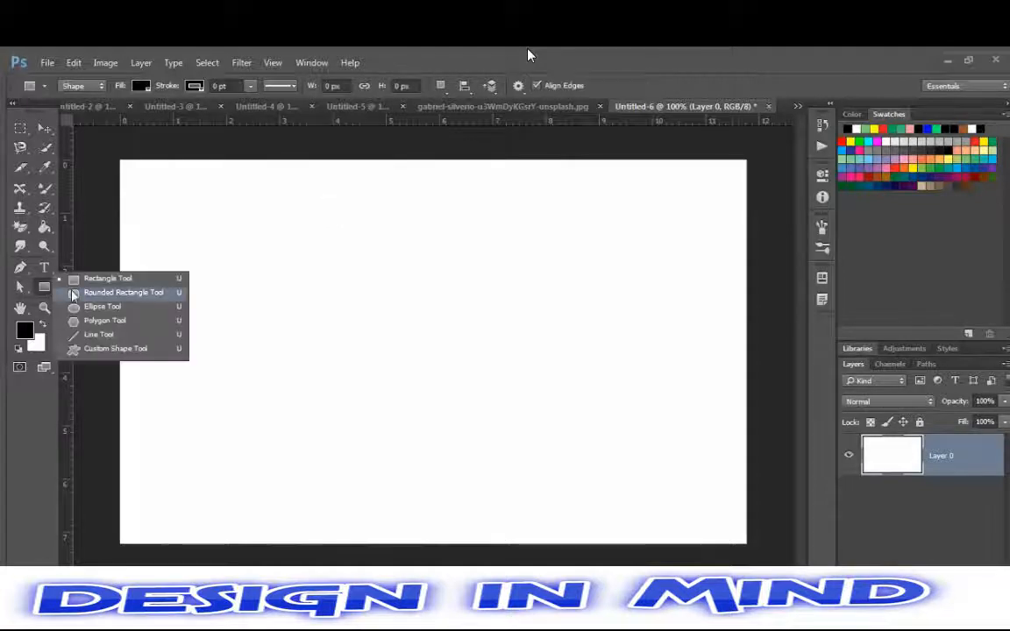
left_click(88, 279)
left_click(196, 255)
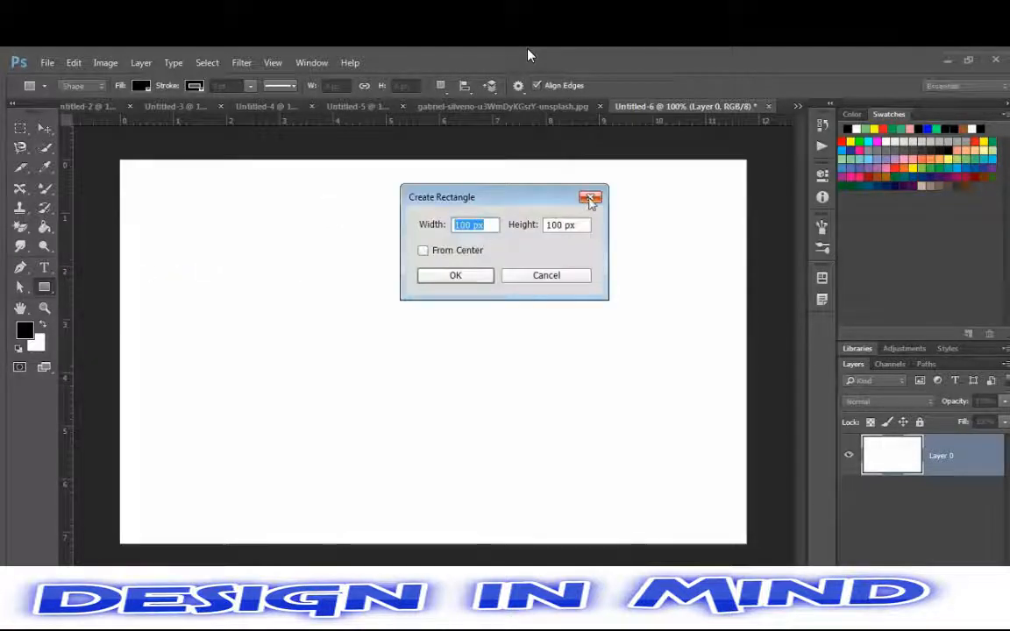
key("Escape")
left_click_drag(237, 274, 502, 457)
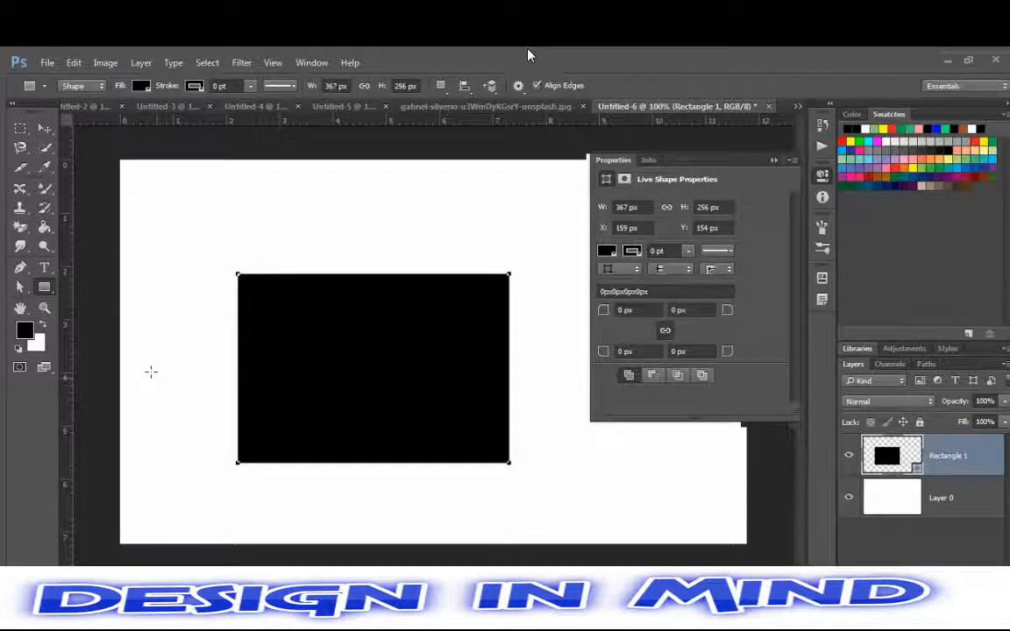
Rasterize the rectangle's shape layer with the Paint Bucket, try a black fill on the surrounding area, and undo that fill
key("g")
left_click(276, 330)
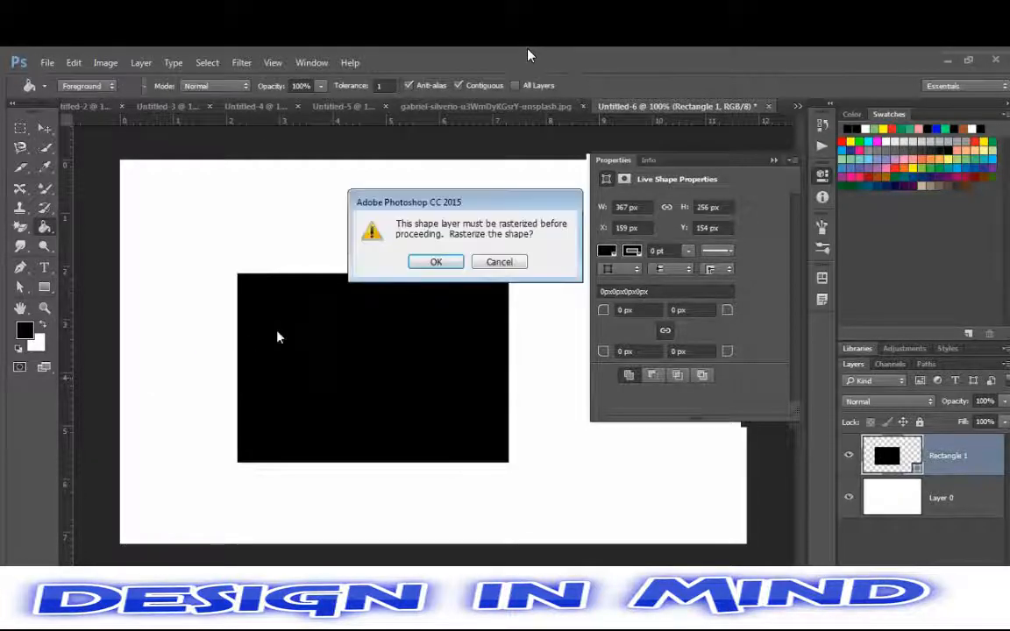
key("Return")
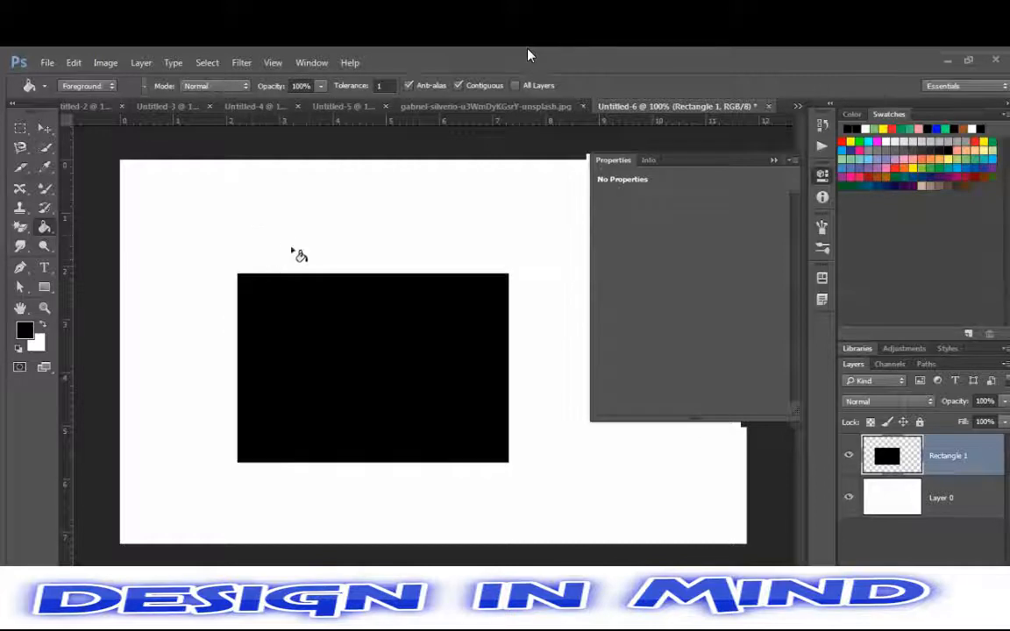
left_click(302, 258)
key("ctrl+z")
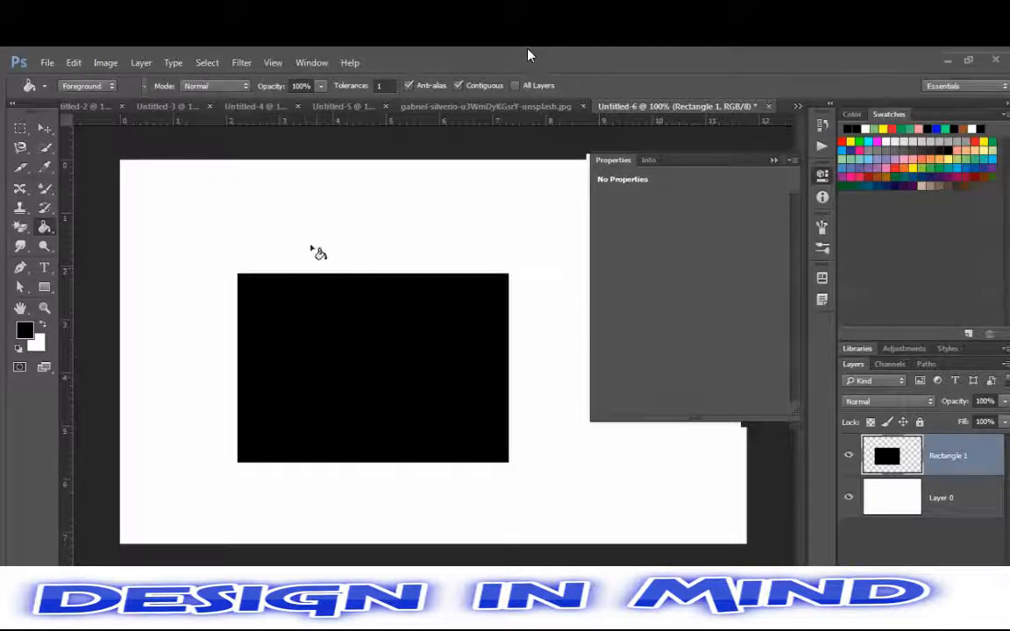
Set the Paint Bucket's fill opacity to 18%
left_click(320, 84)
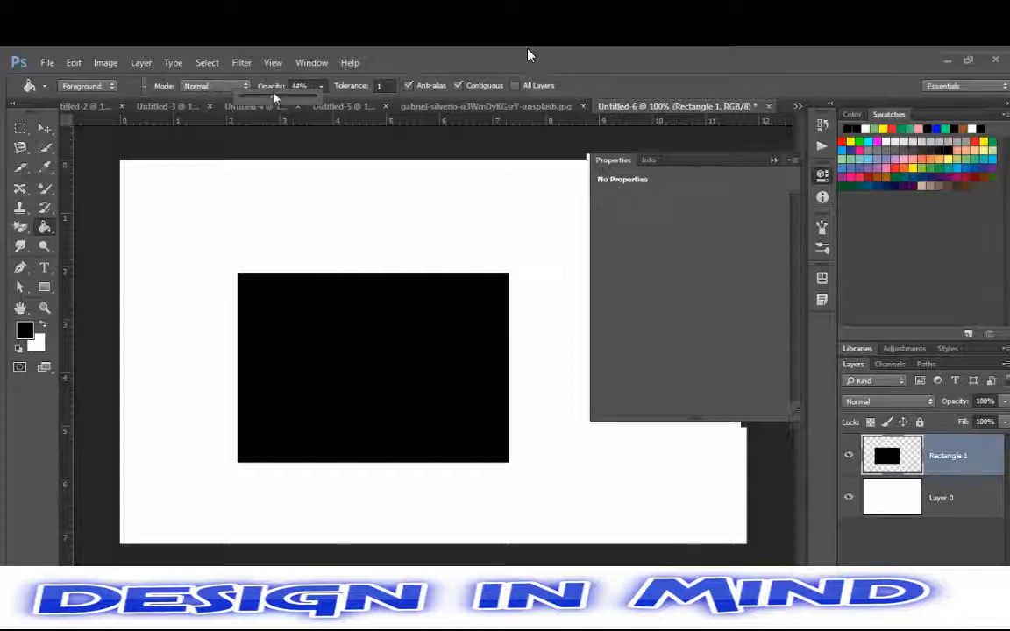
left_click_drag(275, 96, 257, 99)
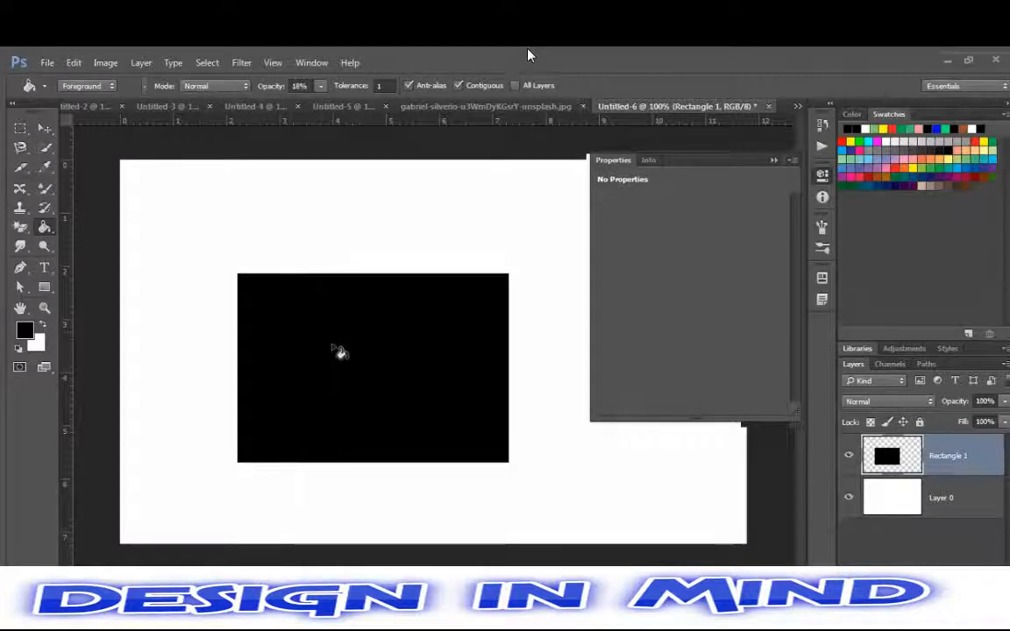
Try repeated 18% black Paint Bucket fills that gradually darken the area around the rectangle, and undo them all
left_click(248, 233)
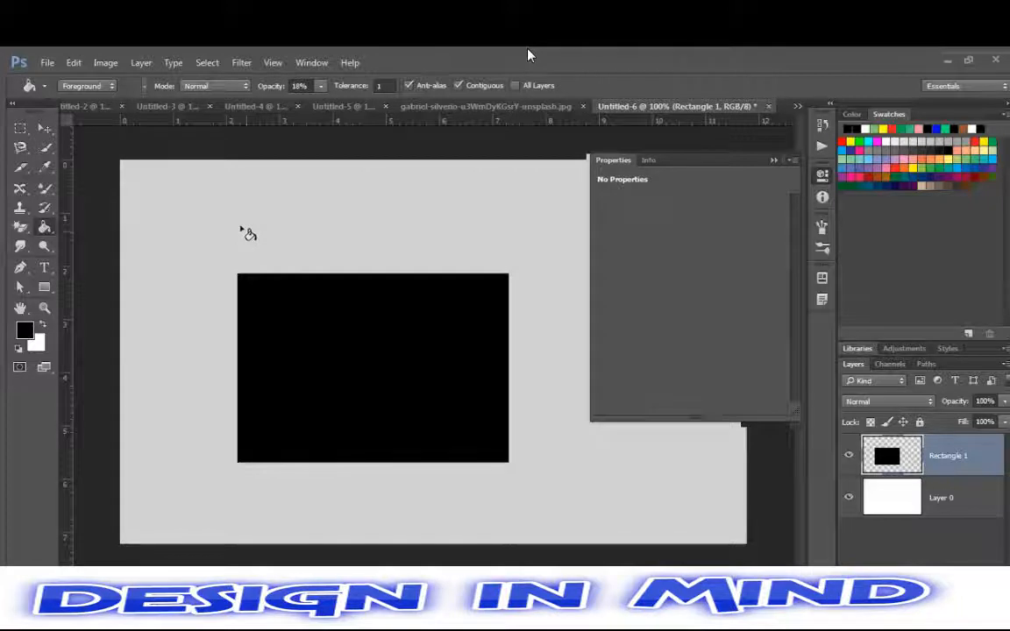
left_click(271, 257)
left_click(267, 255)
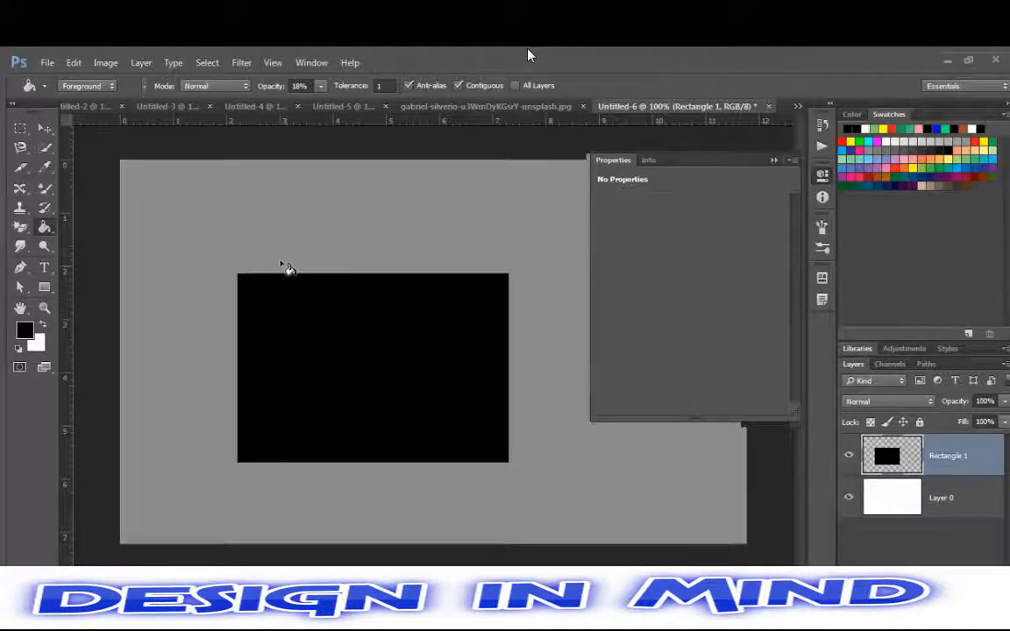
left_click(235, 242)
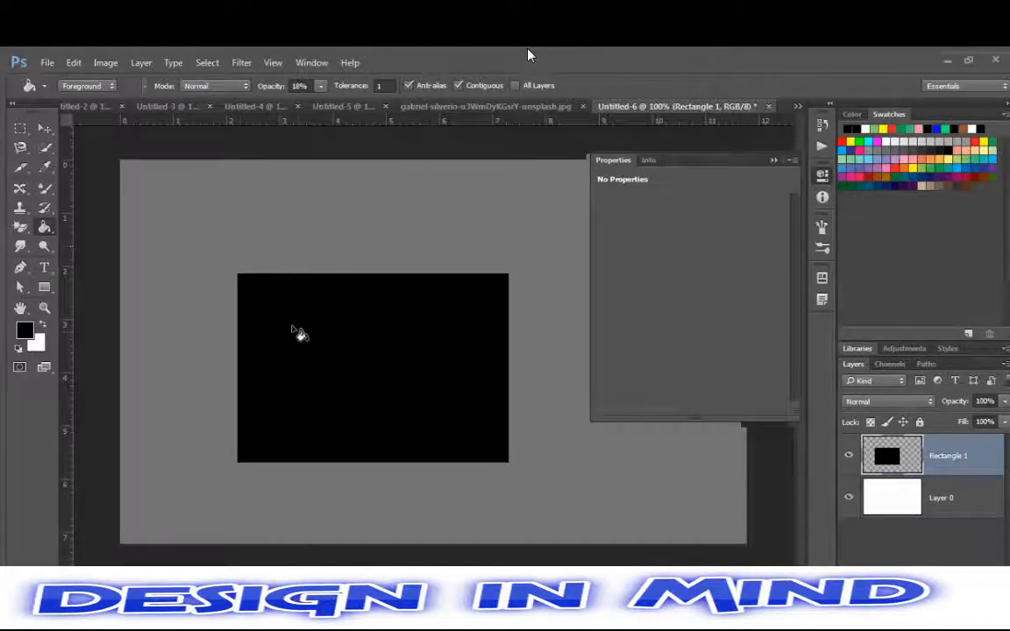
left_click(354, 396)
left_click(354, 396)
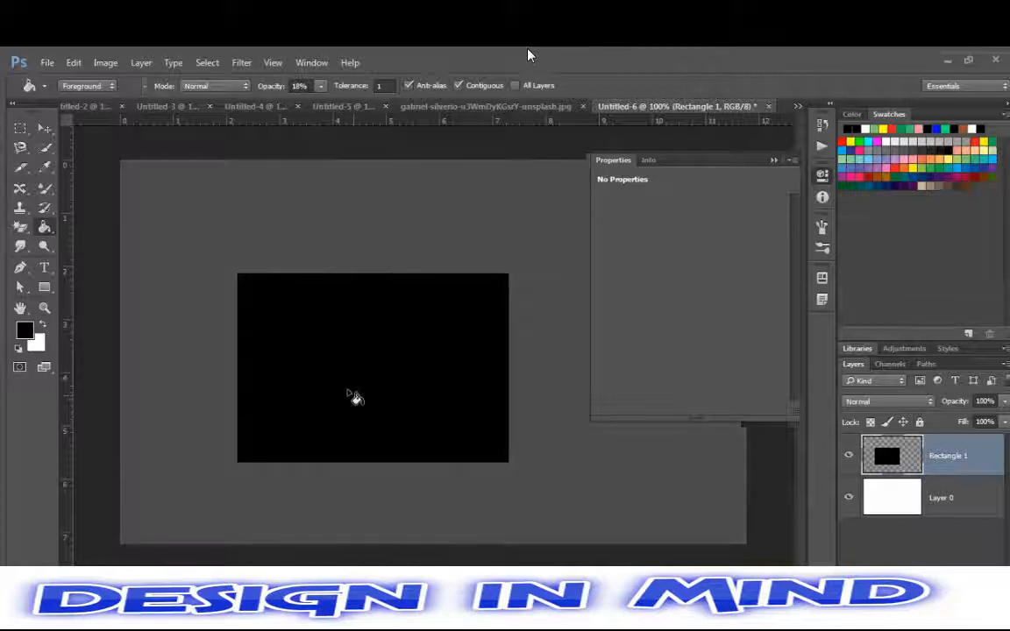
left_click(354, 396)
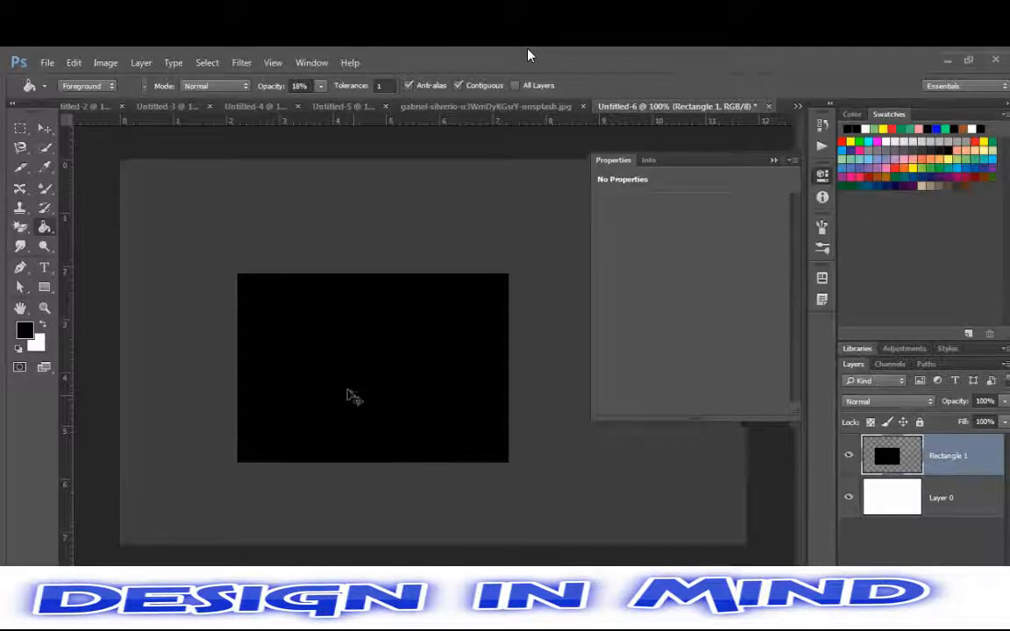
key("ctrl+alt+z")
key("ctrl+alt+z")
key("ctrl+alt+z")
key("ctrl+alt+z")
key("ctrl+alt+z")
key("ctrl+alt+z")
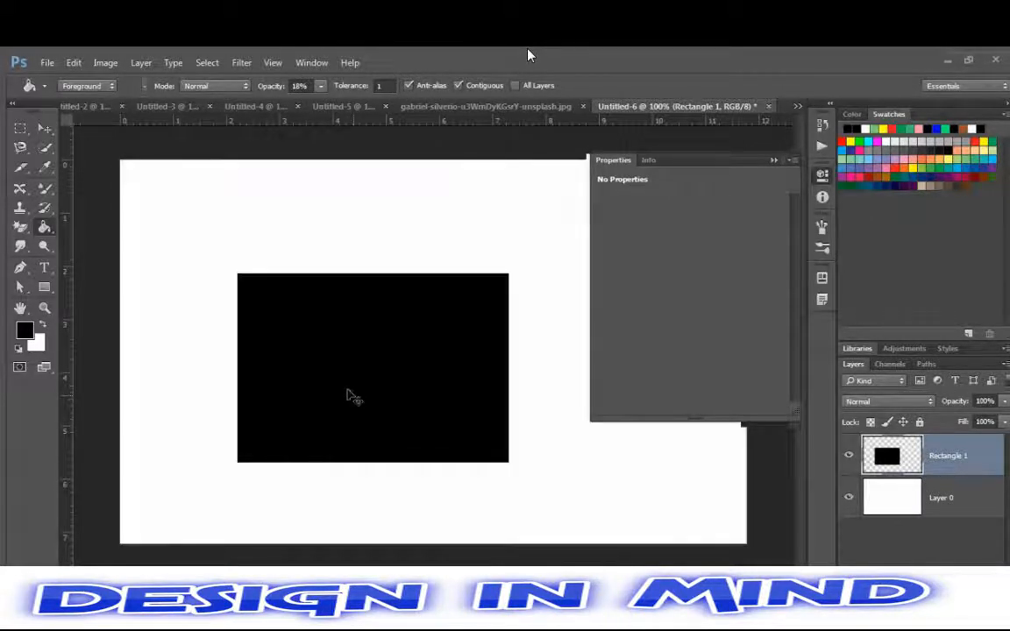
Clear the contents of the rectangle layer and fill the emptied layer with 18% black using the Paint Bucket
key("ctrl+a")
key("Delete")
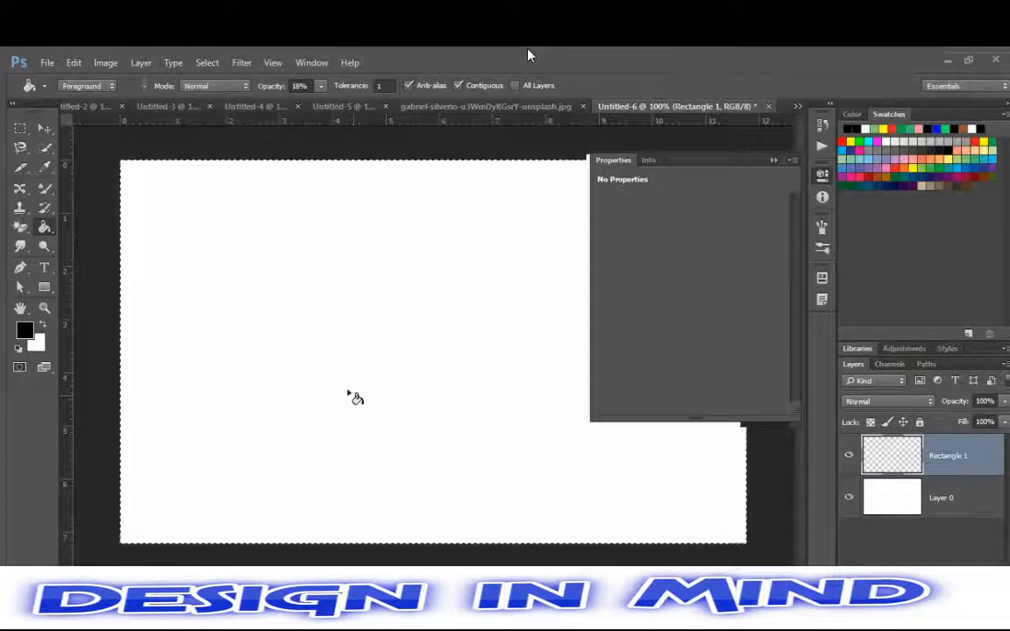
key("ctrl+d")
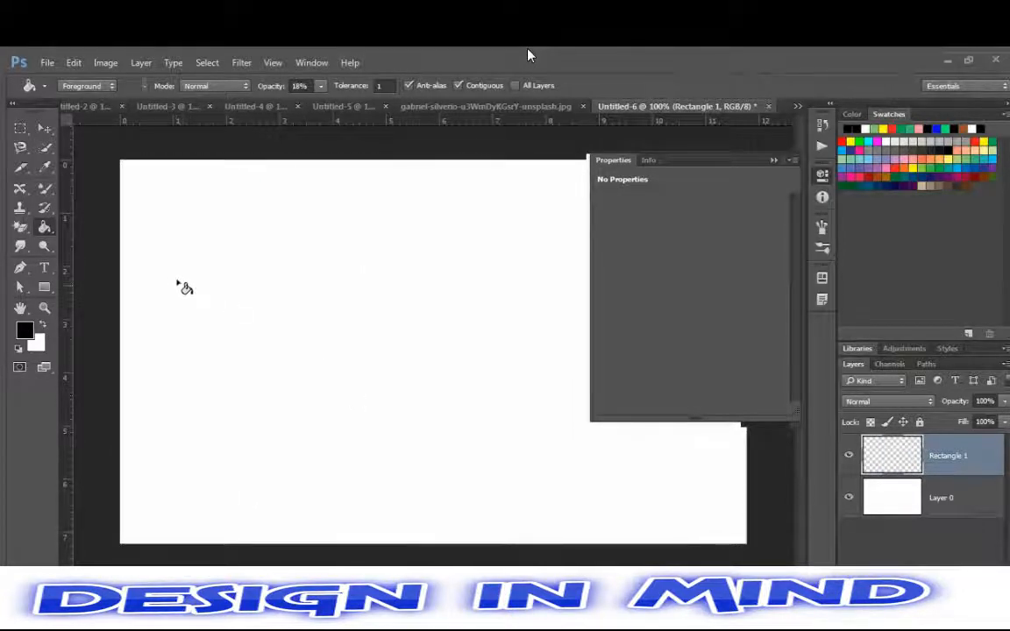
left_click(253, 369)
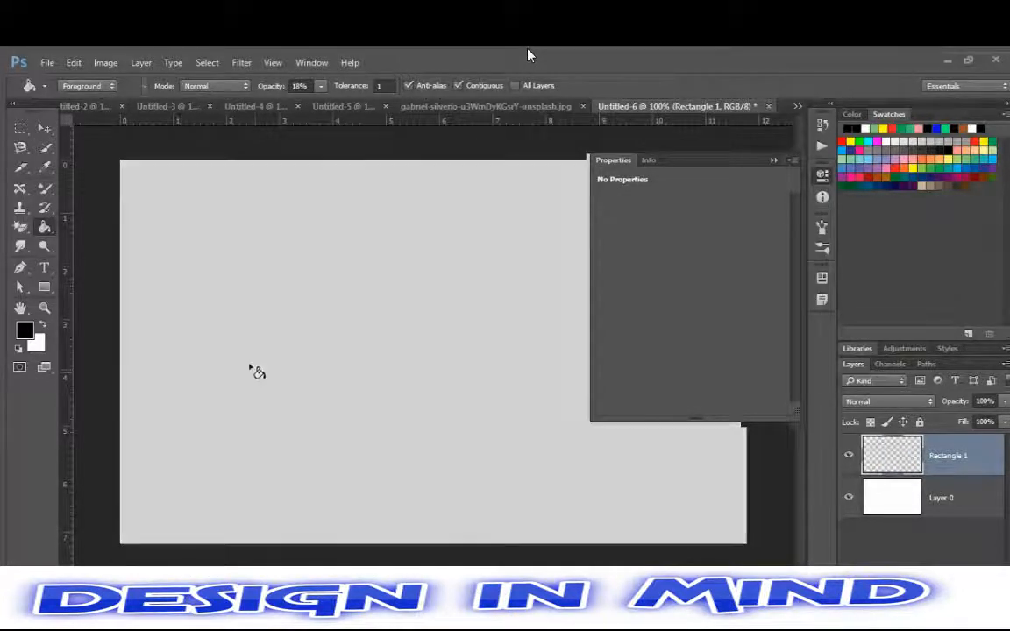
Collapse the open Properties display and look through the Paint Bucket's blending modes, keeping Normal
left_click(773, 161)
left_click(242, 85)
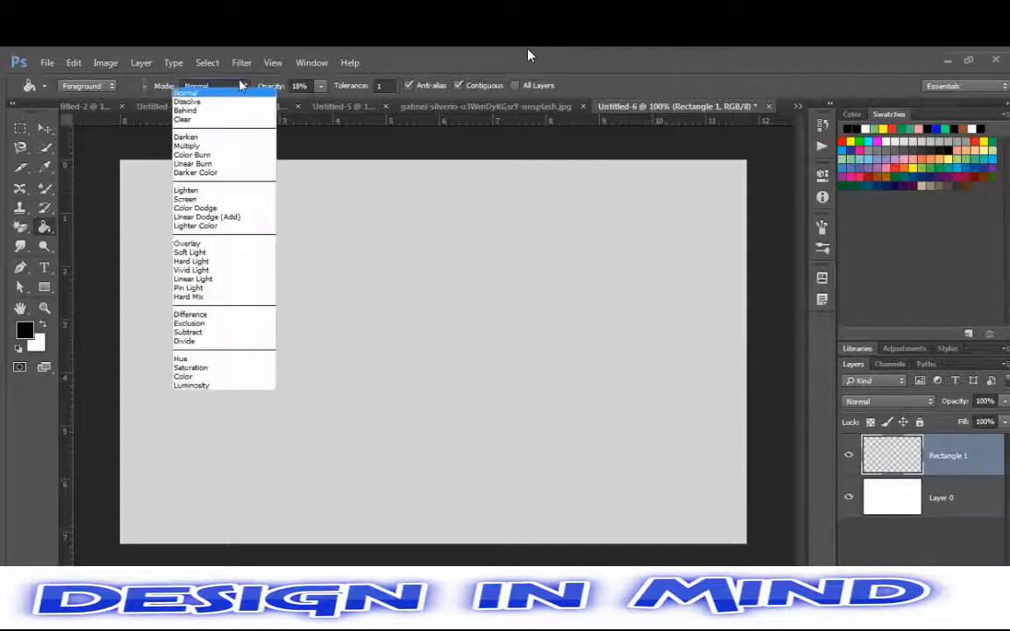
left_click(221, 81)
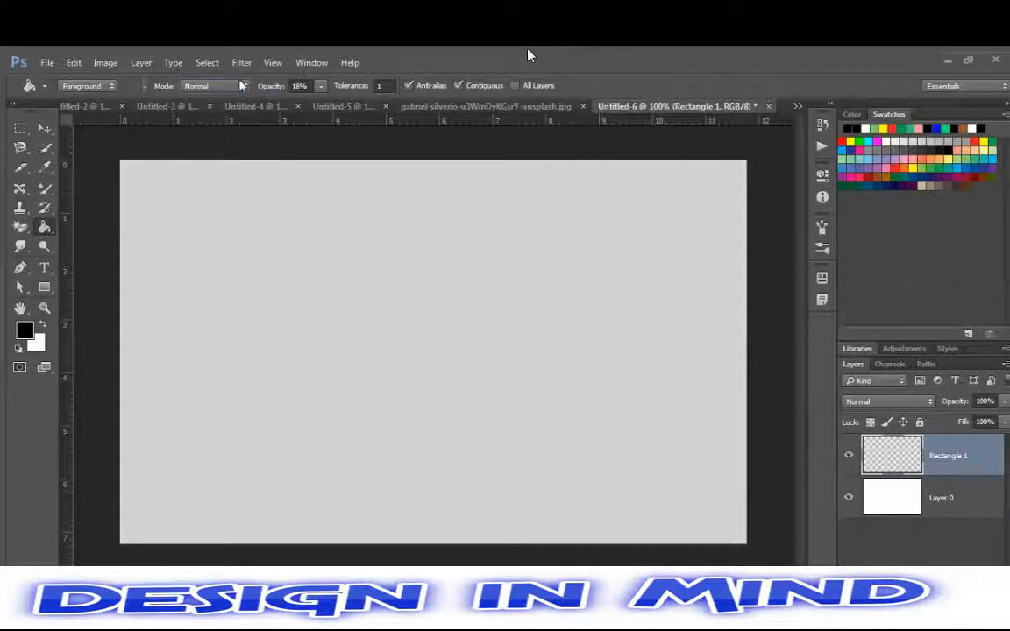
Try a Paint Bucket fill with Pattern as its source on the rectangle layer, undo it, and delete that layer
left_click(110, 88)
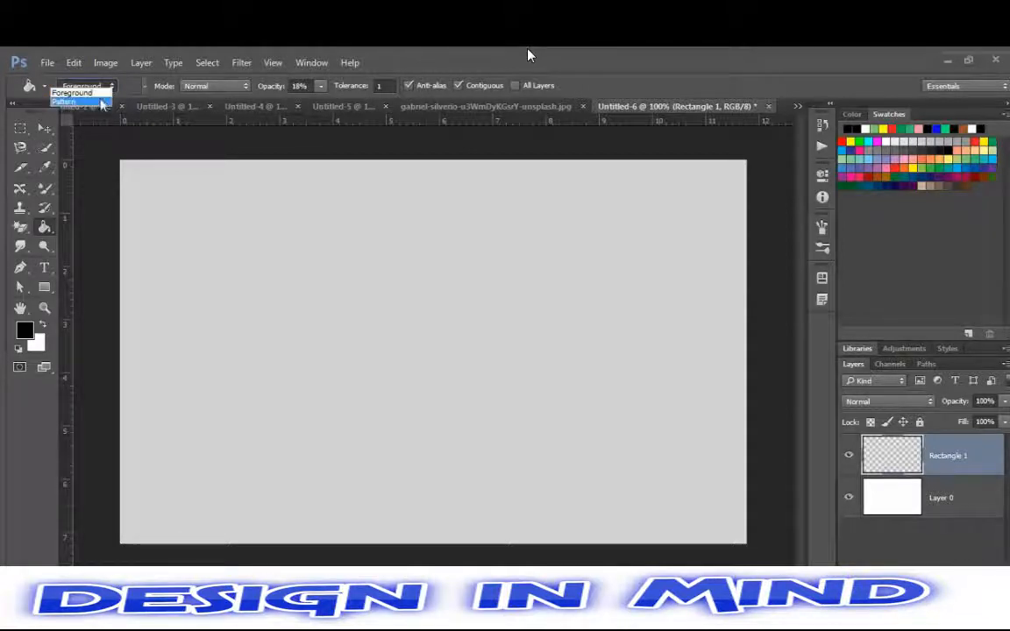
left_click(102, 104)
left_click(291, 320)
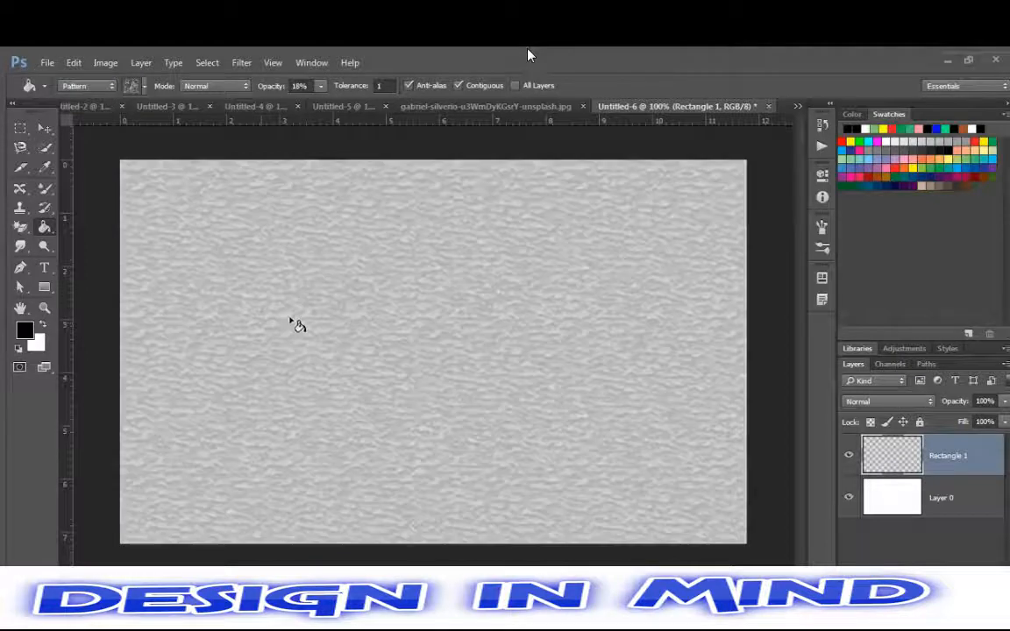
key("ctrl+z")
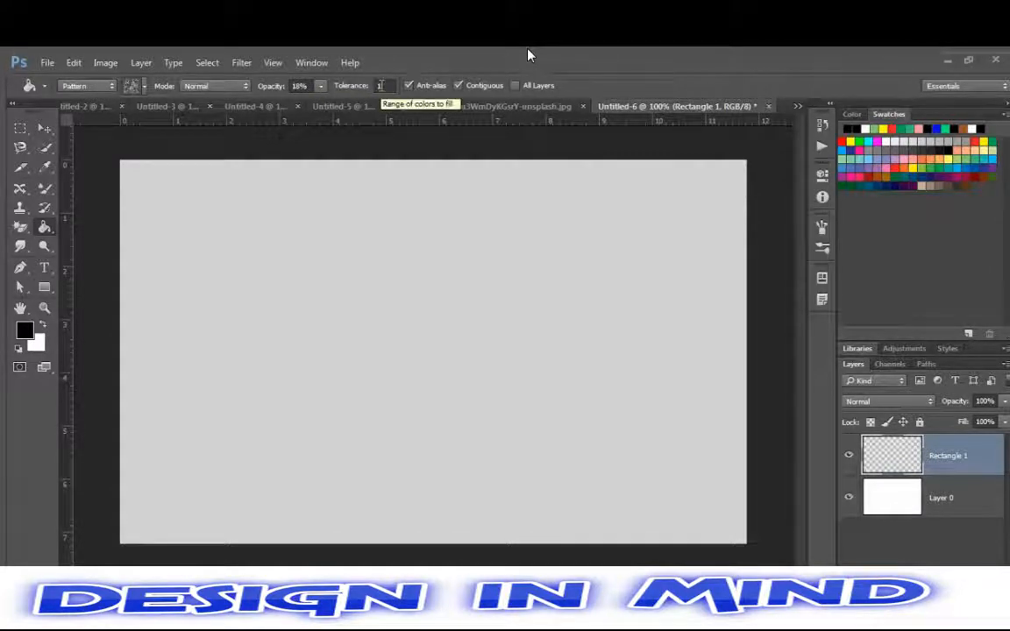
key("Delete")
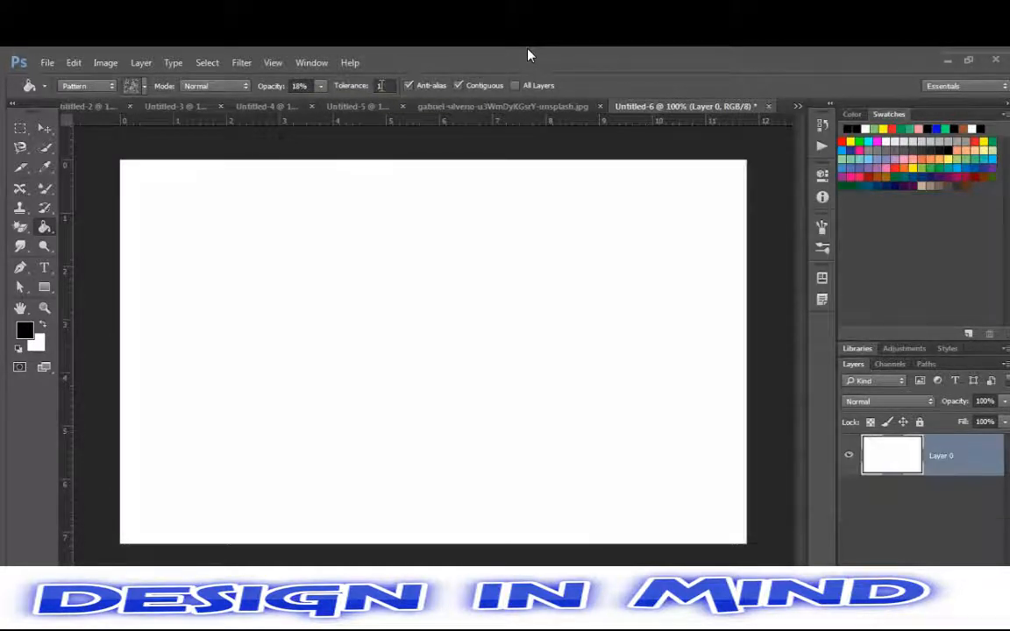
Set the Paint Bucket's tolerance to 10 and fill the white Layer 0 with the pattern
left_click(383, 85)
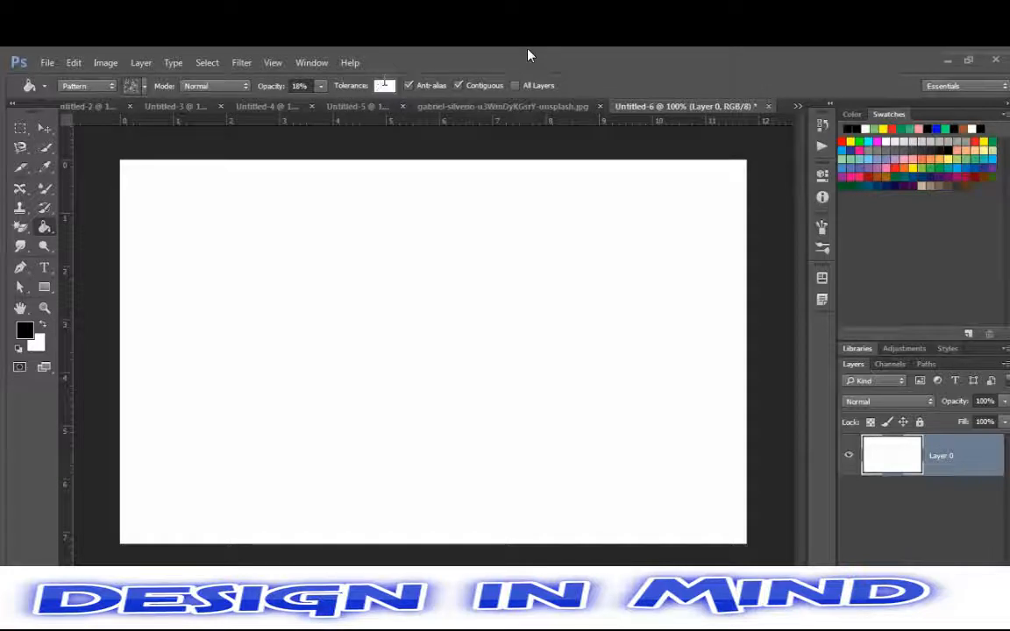
left_click(528, 56)
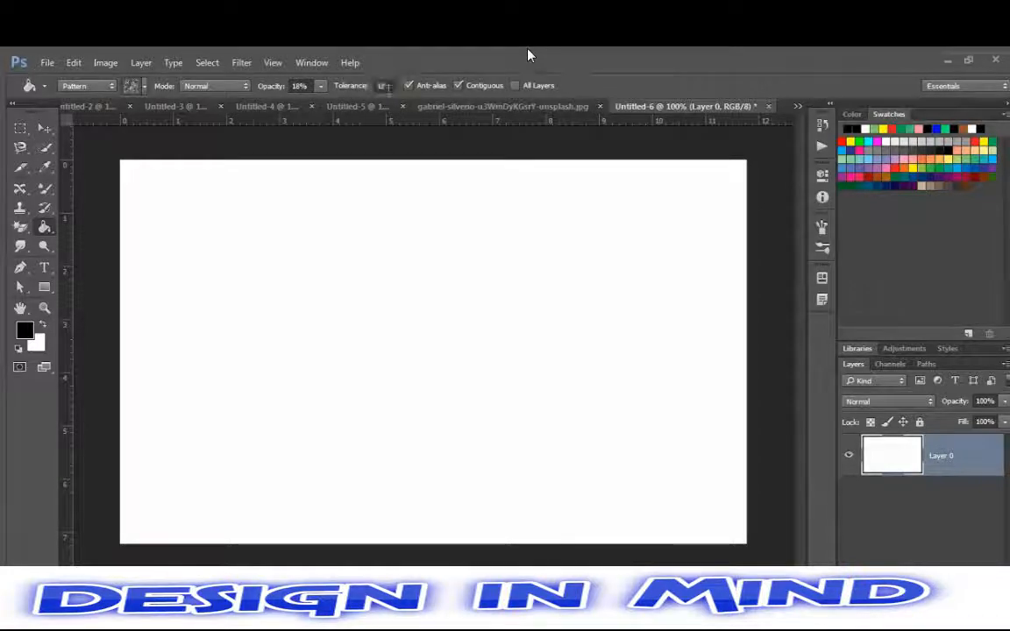
left_click(343, 323)
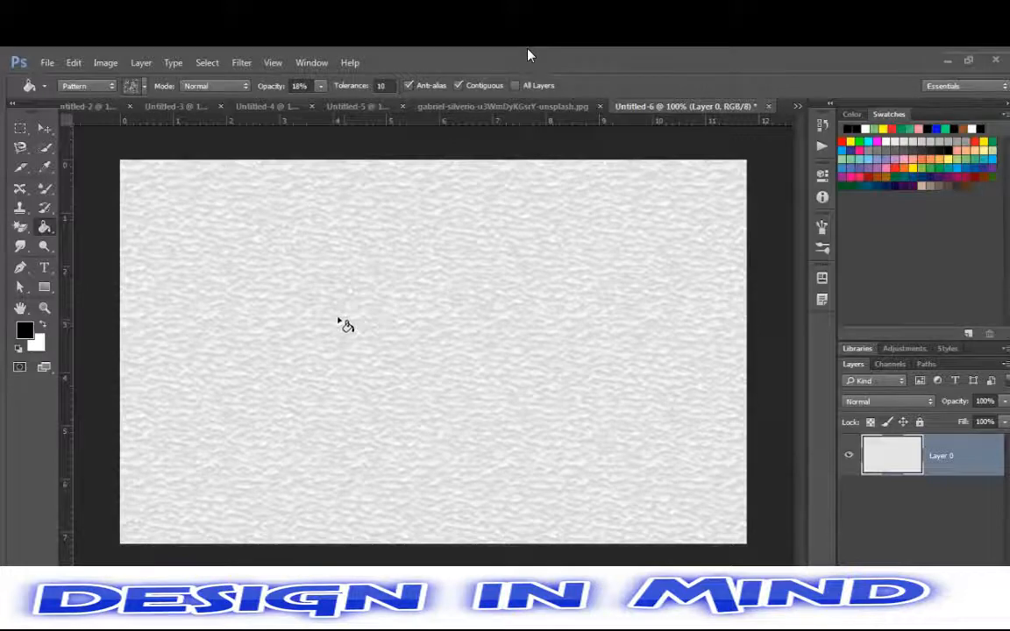
Switch the fill source back to Foreground and darken the patterned layer with repeated 18% black fills
left_click(102, 85)
left_click(101, 93)
left_click(304, 285)
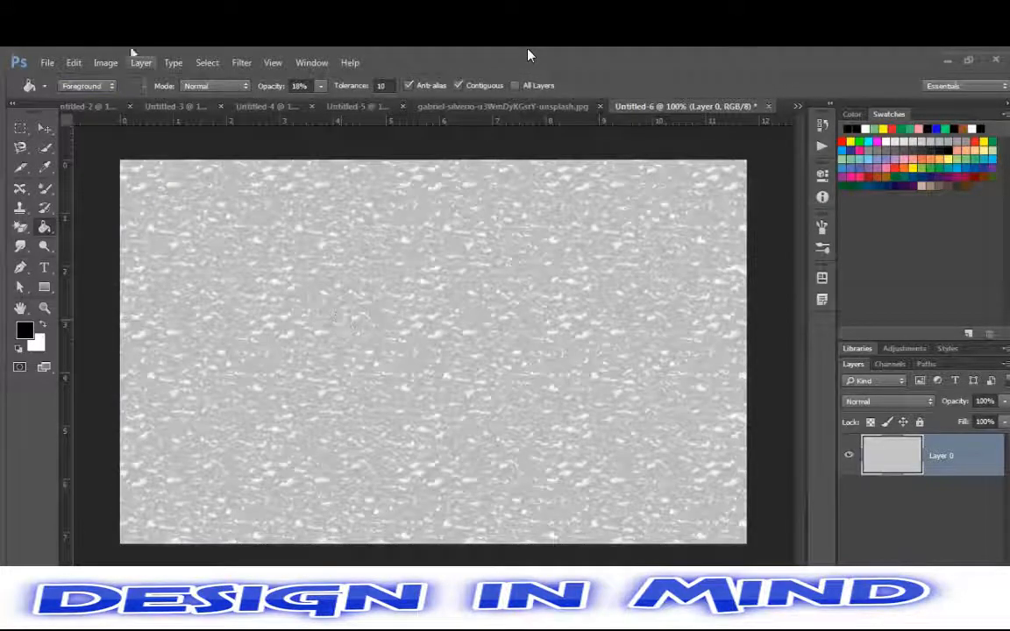
left_click(107, 85)
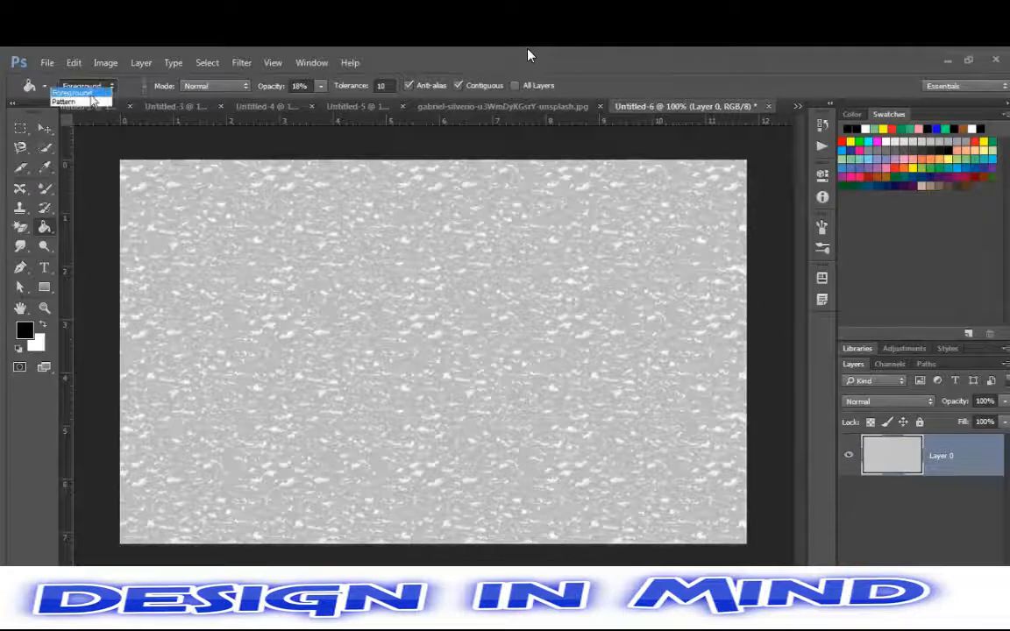
left_click(91, 99)
left_click(344, 310)
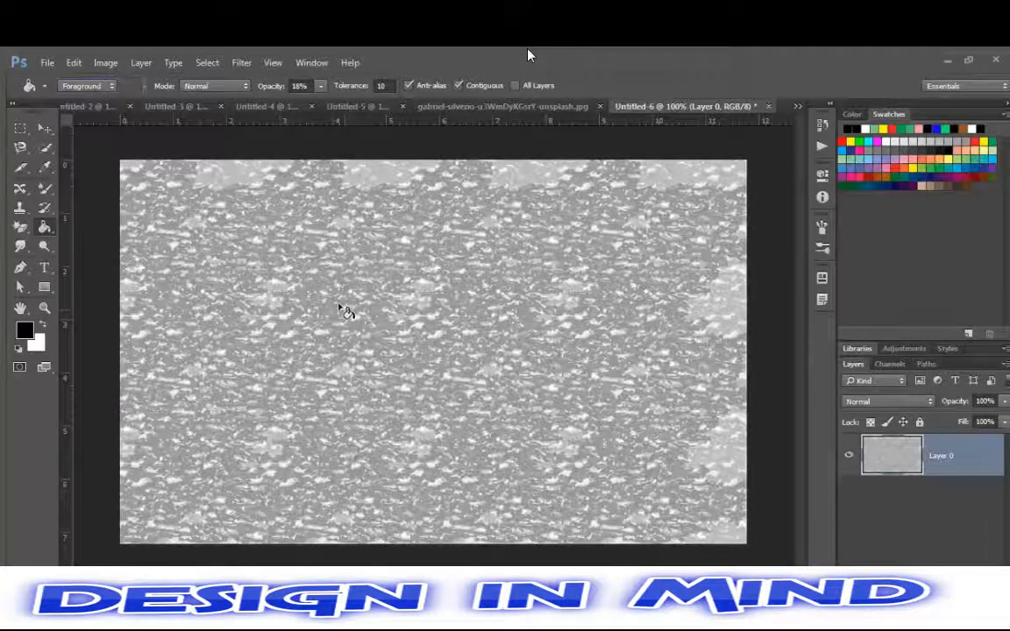
left_click(344, 310)
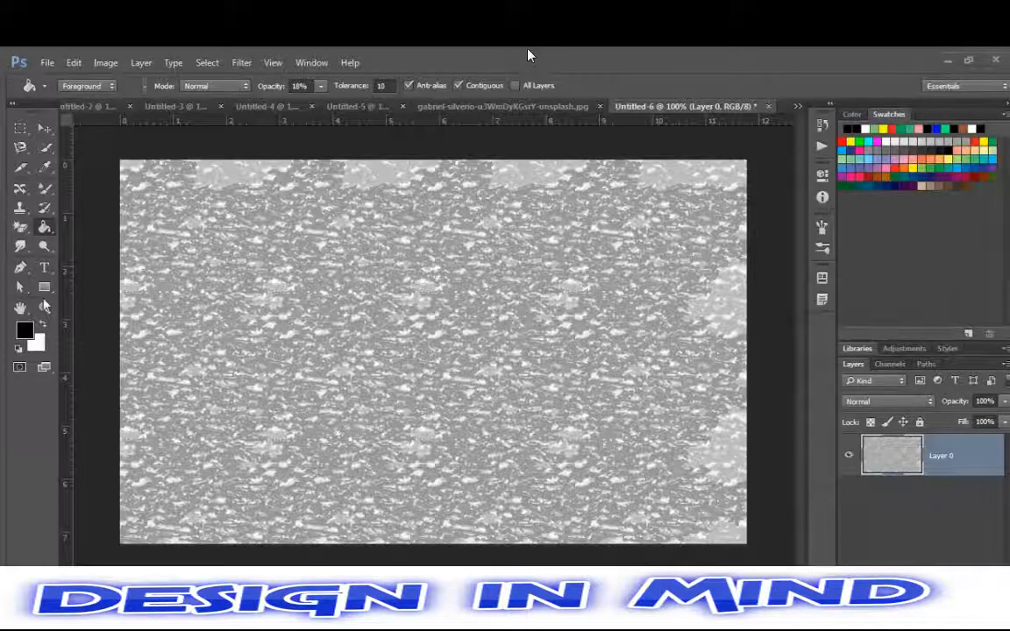
left_click(306, 311)
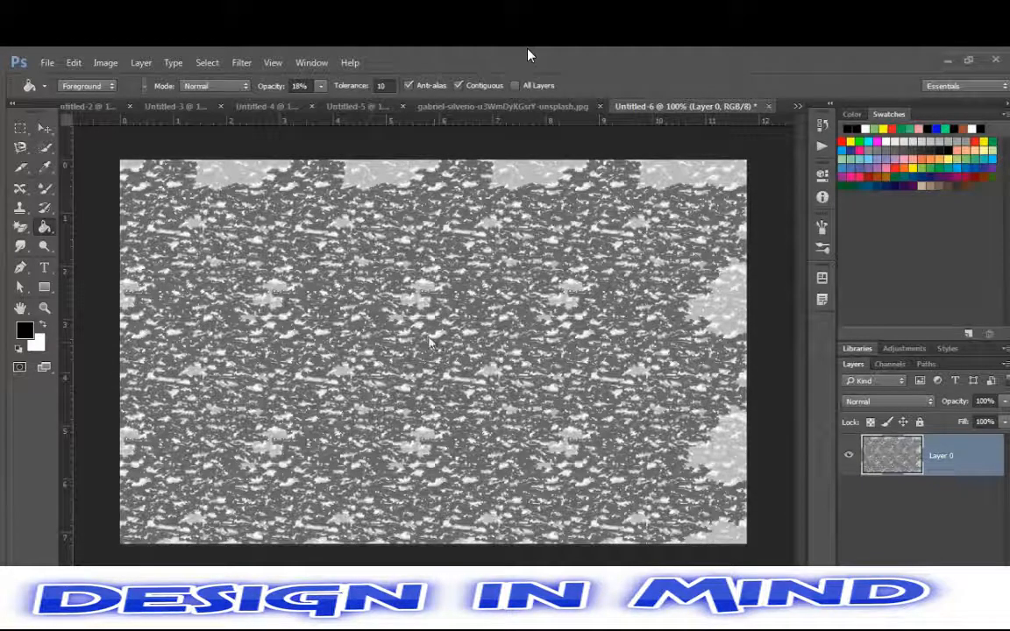
left_click(387, 309)
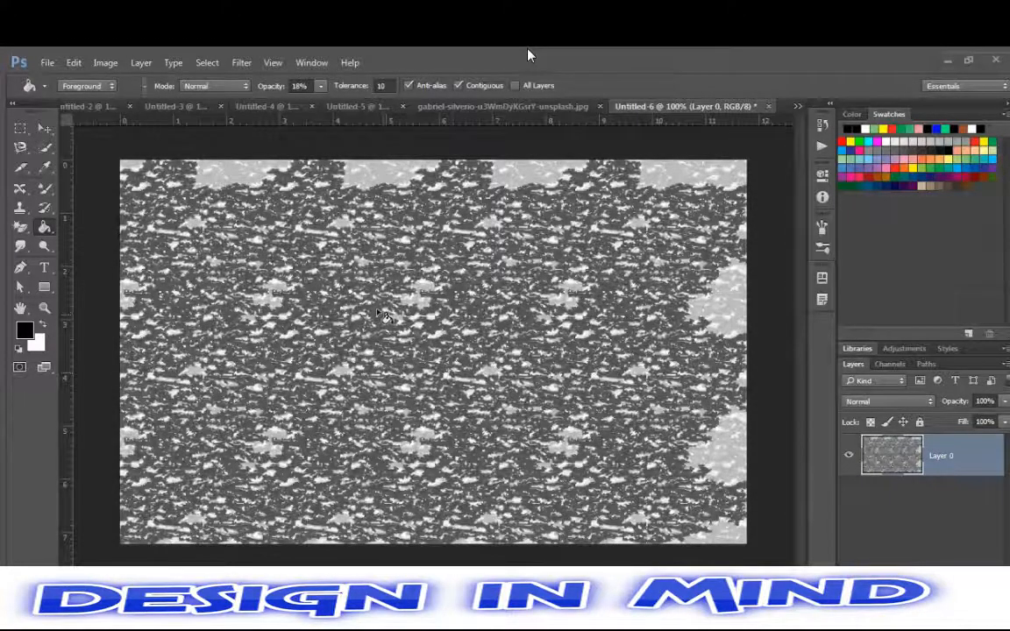
Create a new document with the default settings and fill its white background with 18% black
key("ctrl+n")
key("Return")
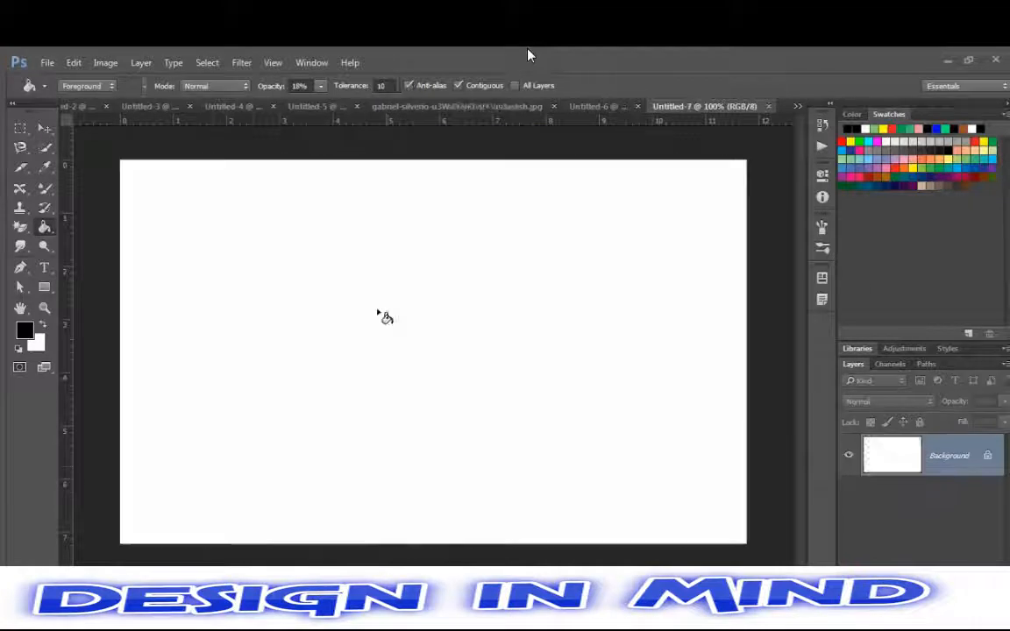
left_click(386, 317)
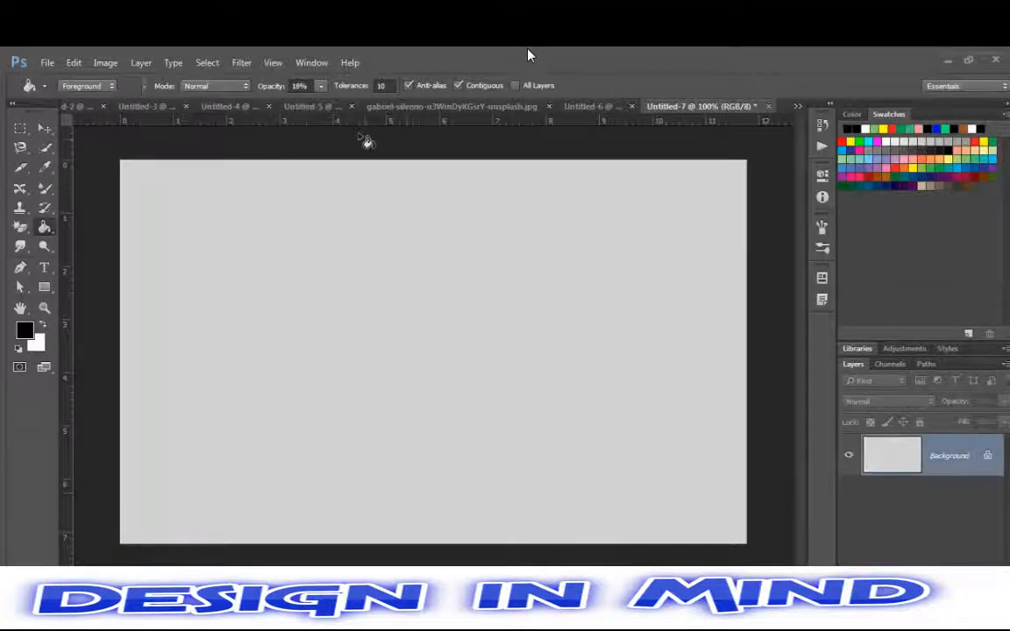
Darken the new document's background with several more 18% black fills, then undo the last few of them
left_click(306, 294)
left_click(306, 294)
left_click(306, 293)
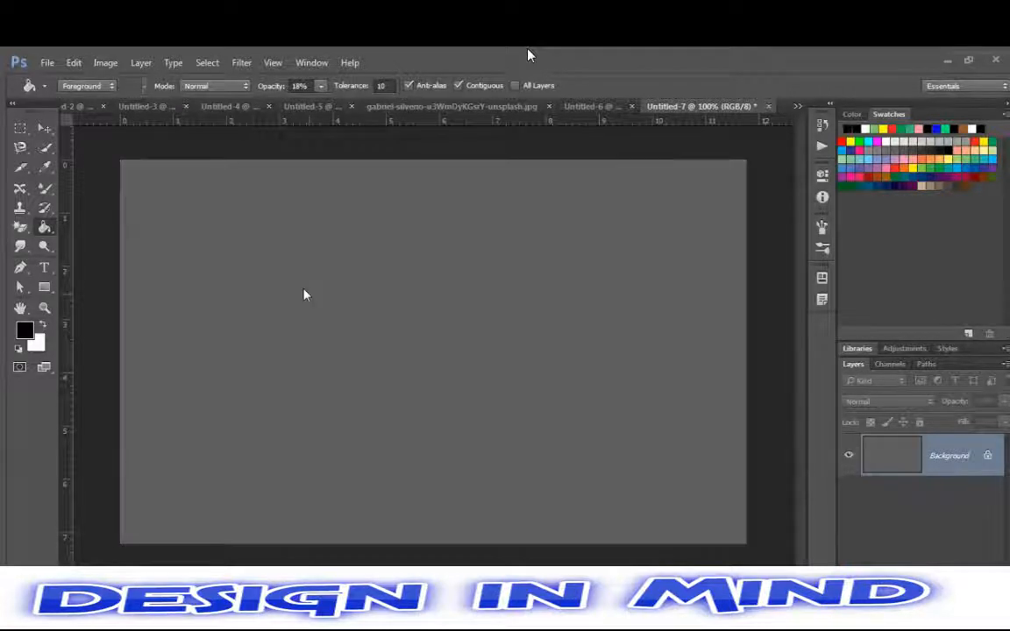
left_click(306, 294)
key("ctrl+alt+z")
key("ctrl+alt+z")
key("ctrl+alt+z")
key("ctrl+alt+z")
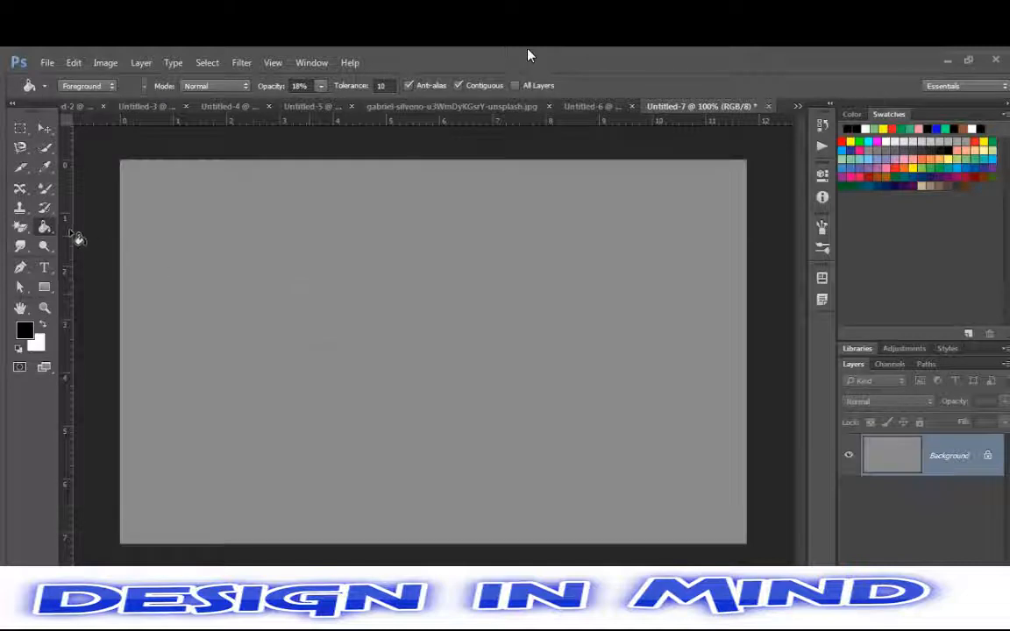
Apply a short diagonal black-and-orange linear gradient to the background with the Gradient tool, toggling undo and redo to compare
right_click(45, 227)
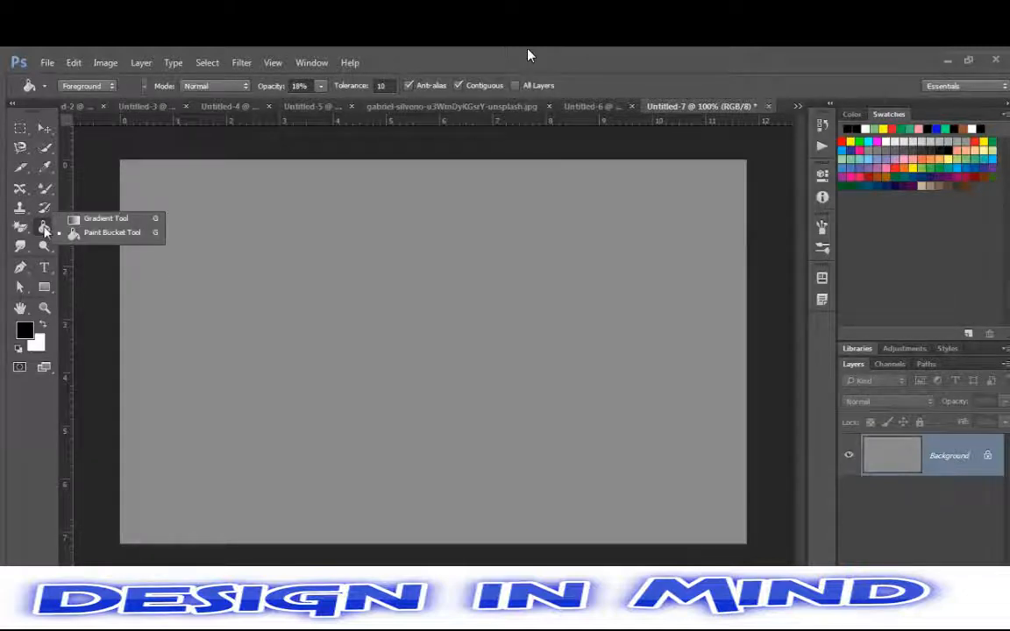
left_click(85, 217)
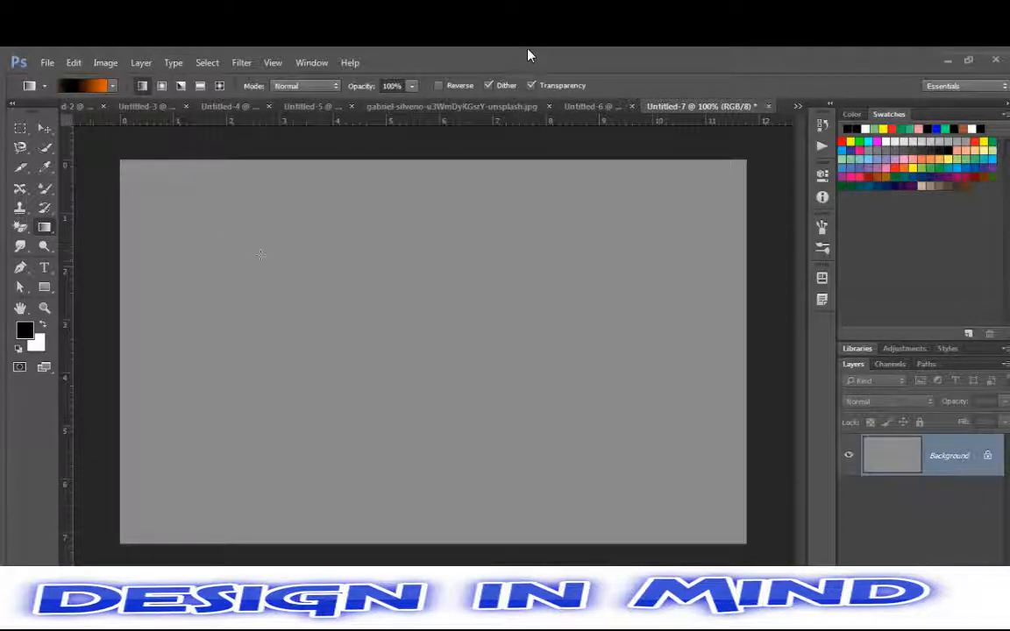
left_click_drag(261, 255, 290, 288)
key("ctrl+z")
key("ctrl+z")
key("ctrl+z")
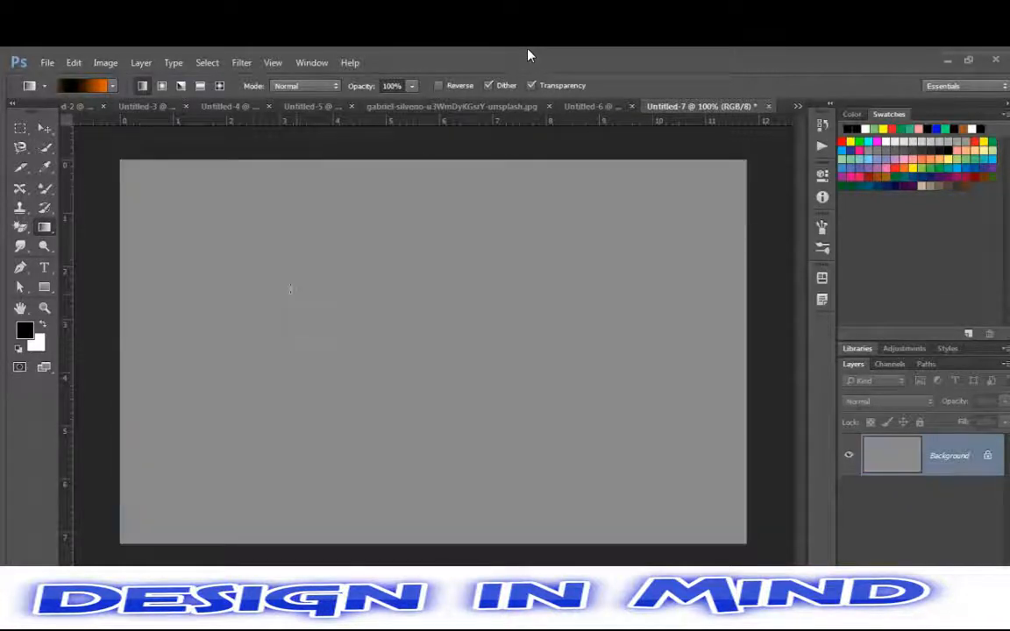
key("ctrl+z")
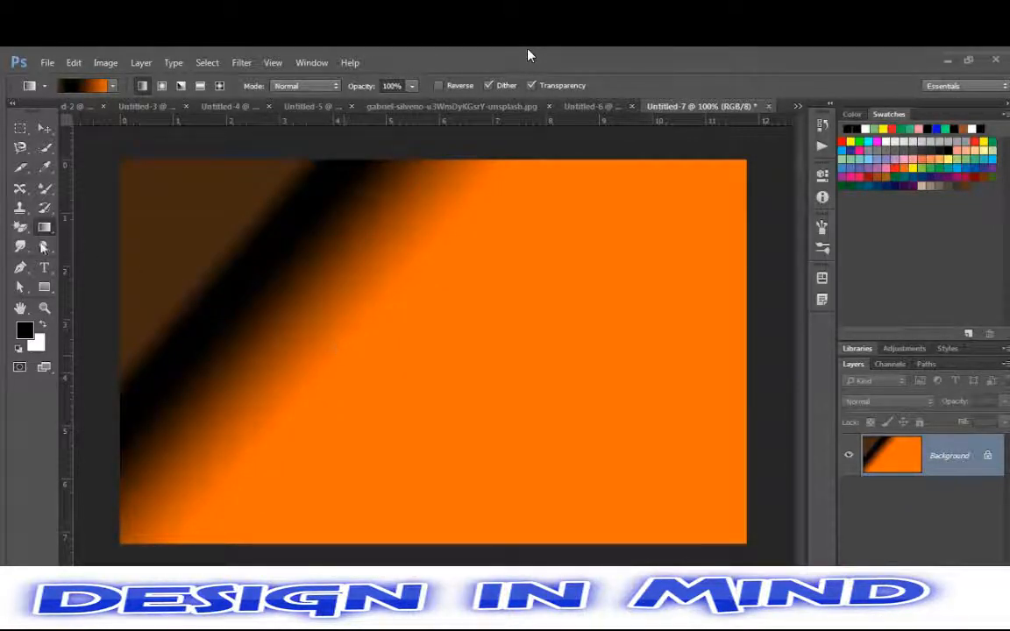
Try the rainbow spectrum gradient preset with a short diagonal gradient near the canvas's upper edge, and undo it
left_click(35, 83)
left_click(35, 84)
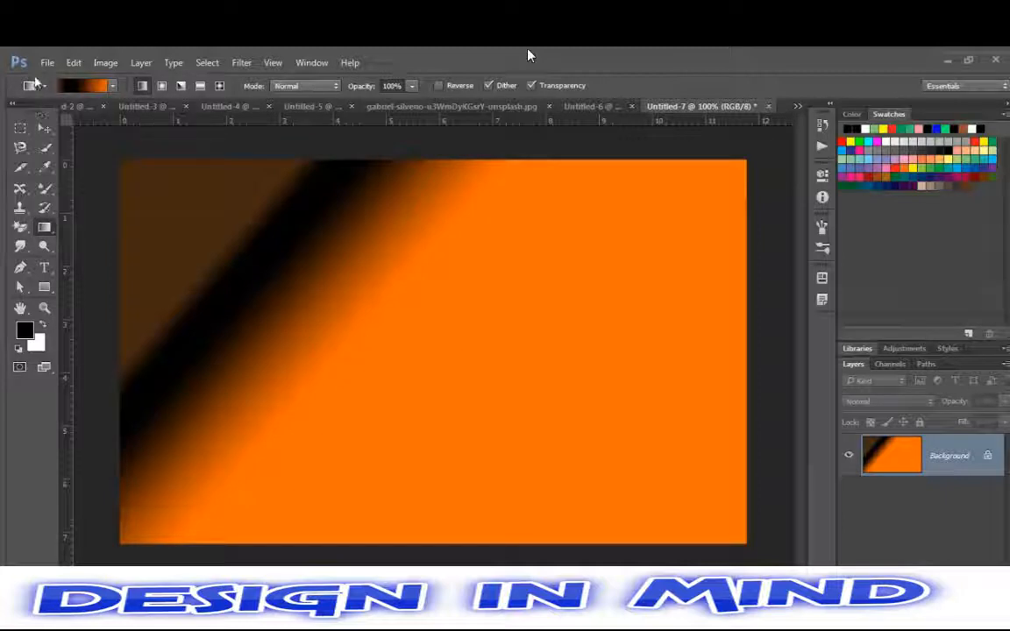
left_click(112, 85)
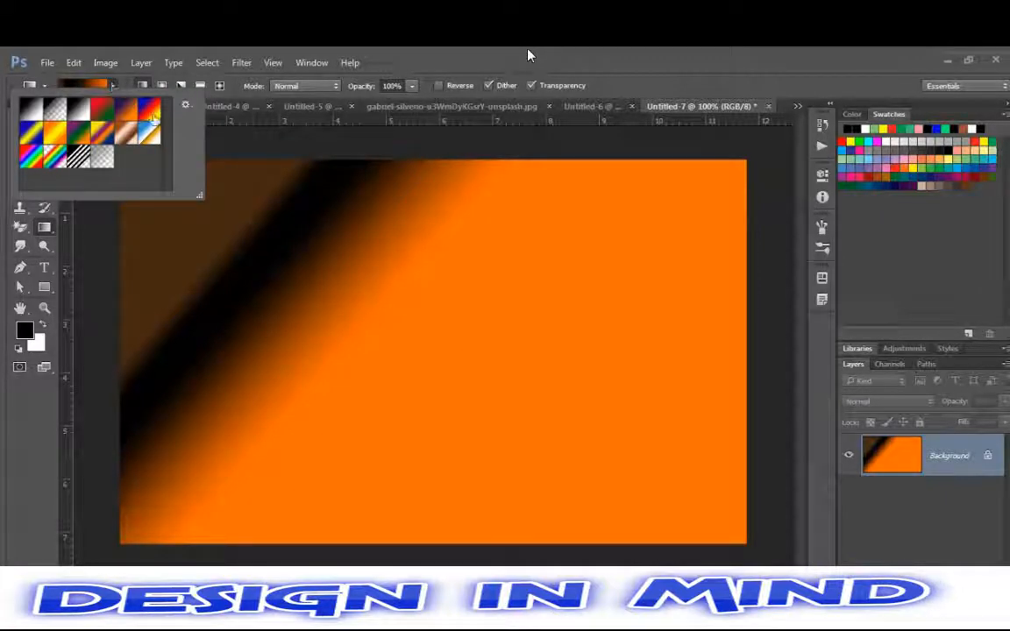
left_click(32, 156)
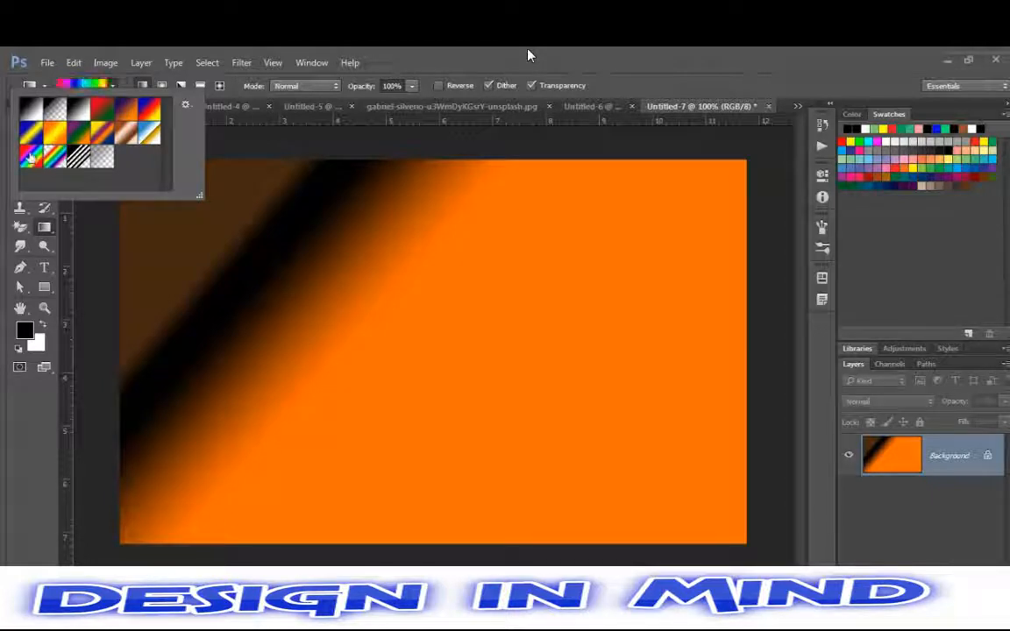
left_click(249, 153)
left_click_drag(275, 177, 293, 194)
key("ctrl+z")
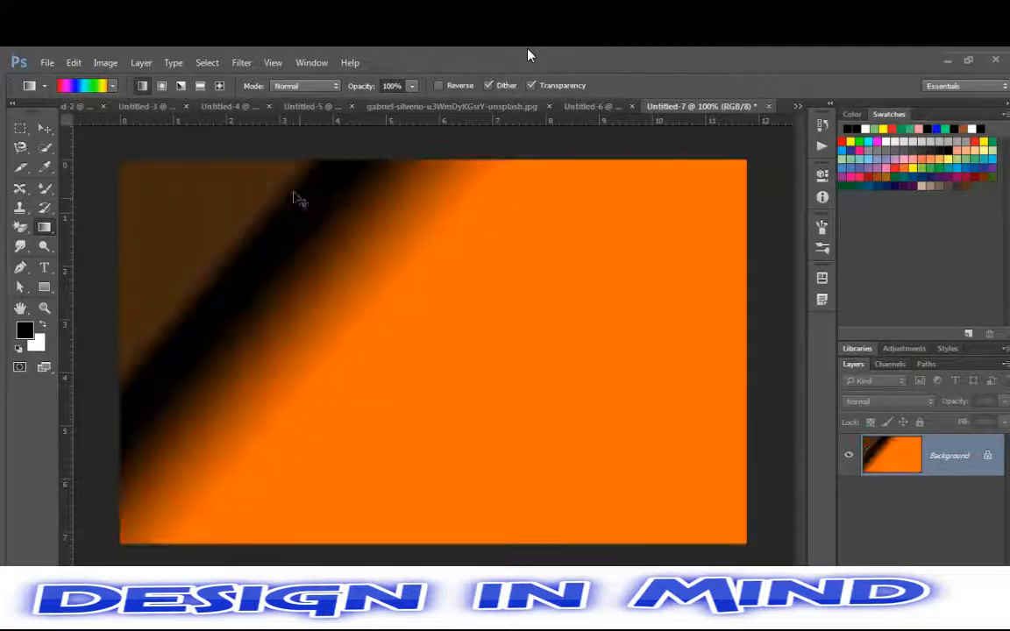
Choose the Violet, Orange gradient preset with the Angle style and open it in the Gradient Editor
left_click(111, 86)
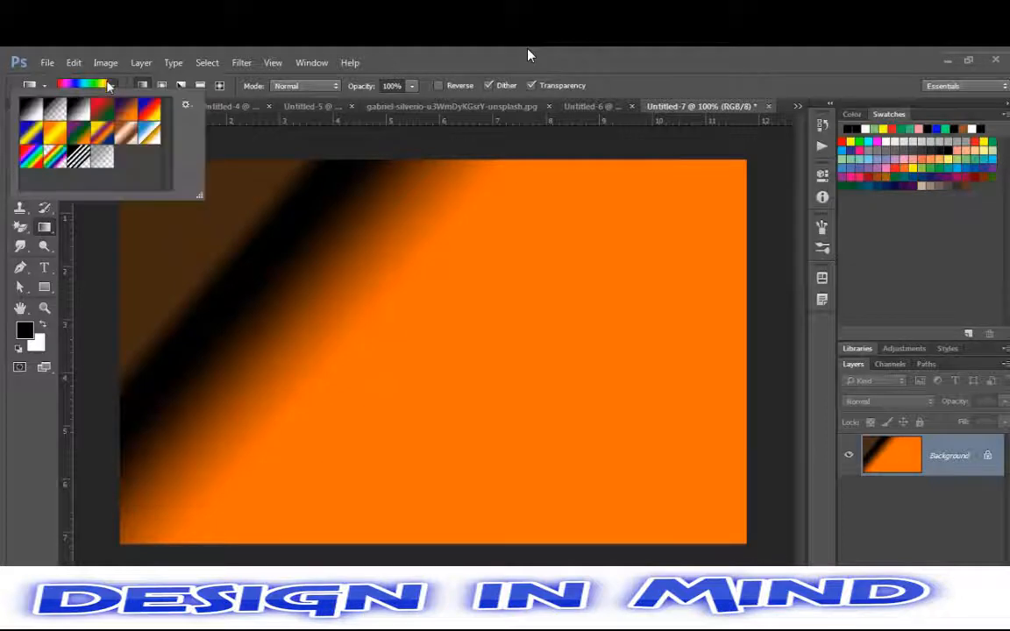
left_click(122, 123)
left_click(141, 86)
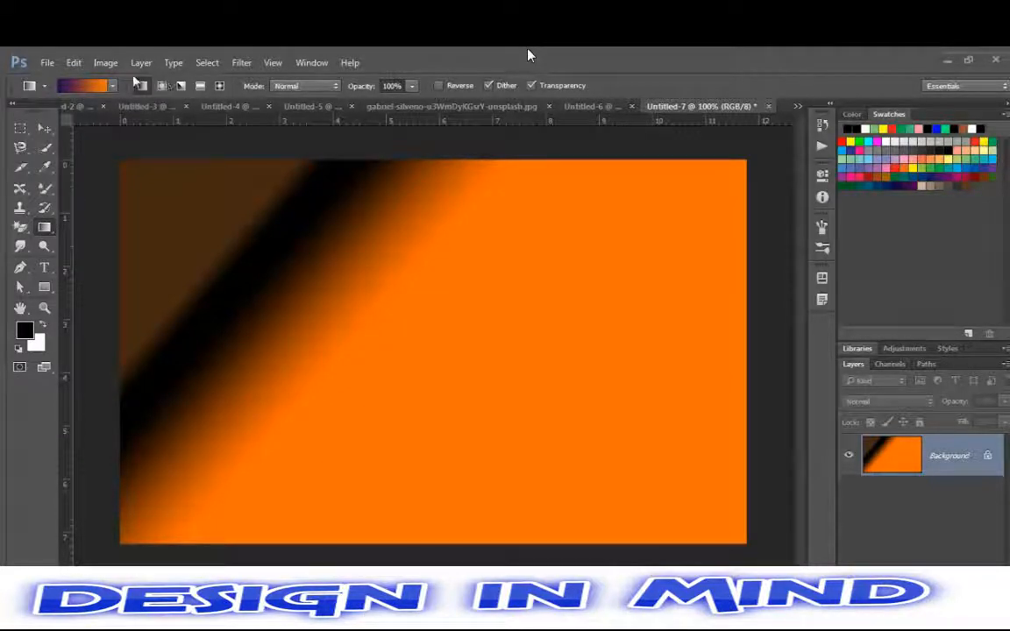
left_click(161, 87)
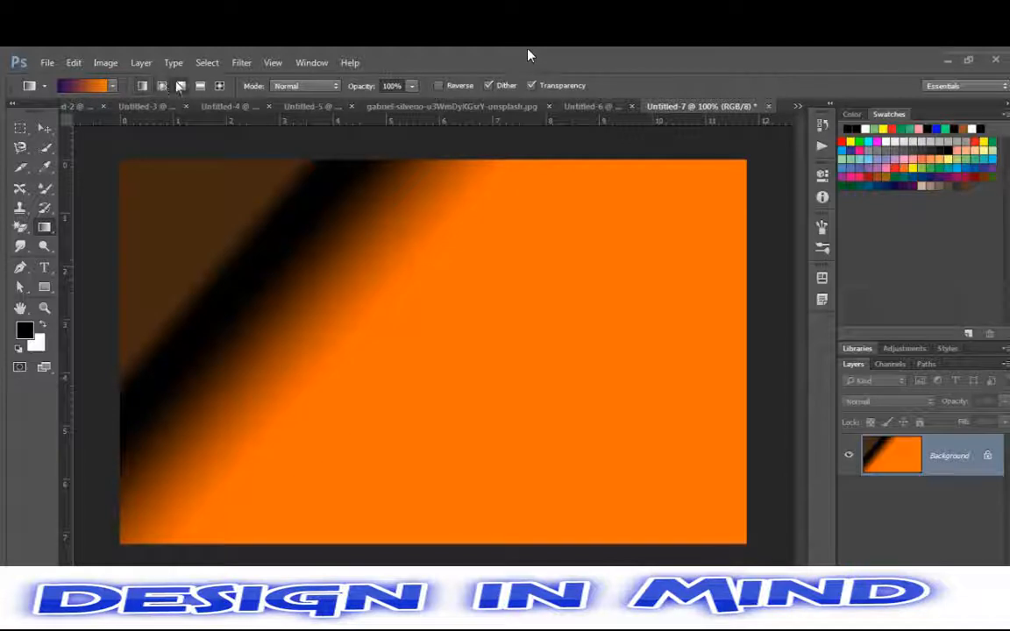
left_click(181, 85)
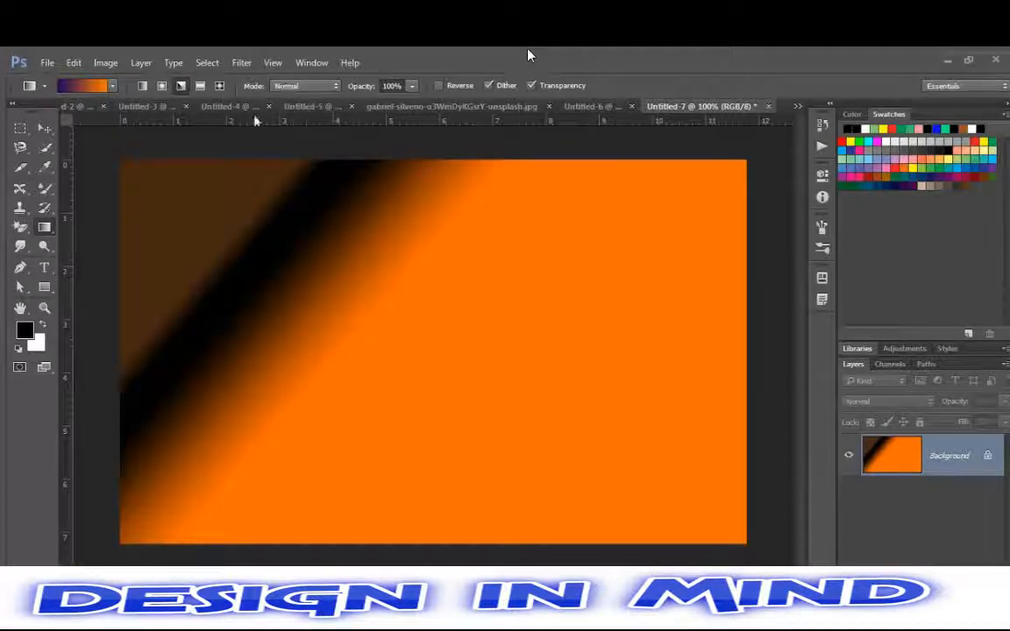
left_click(77, 87)
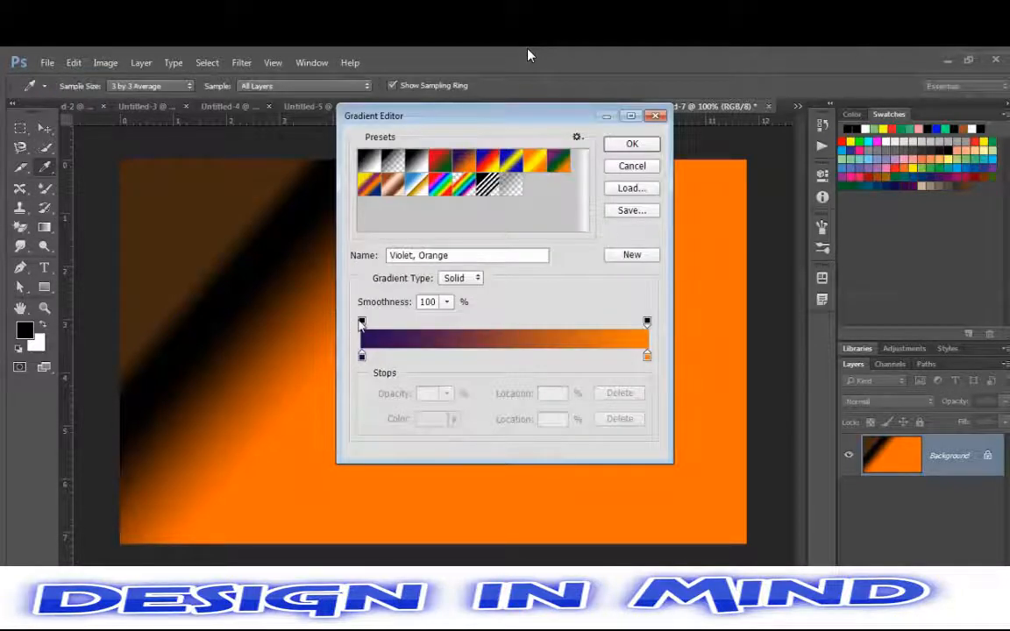
Try shifting the gradient's first opacity stop and add a copy of the violet color stop at the 13% location
left_click(362, 323)
mouse_move(362, 323)
left_mouse_down()
mouse_move(424, 323)
mouse_move(361, 323)
left_mouse_up()
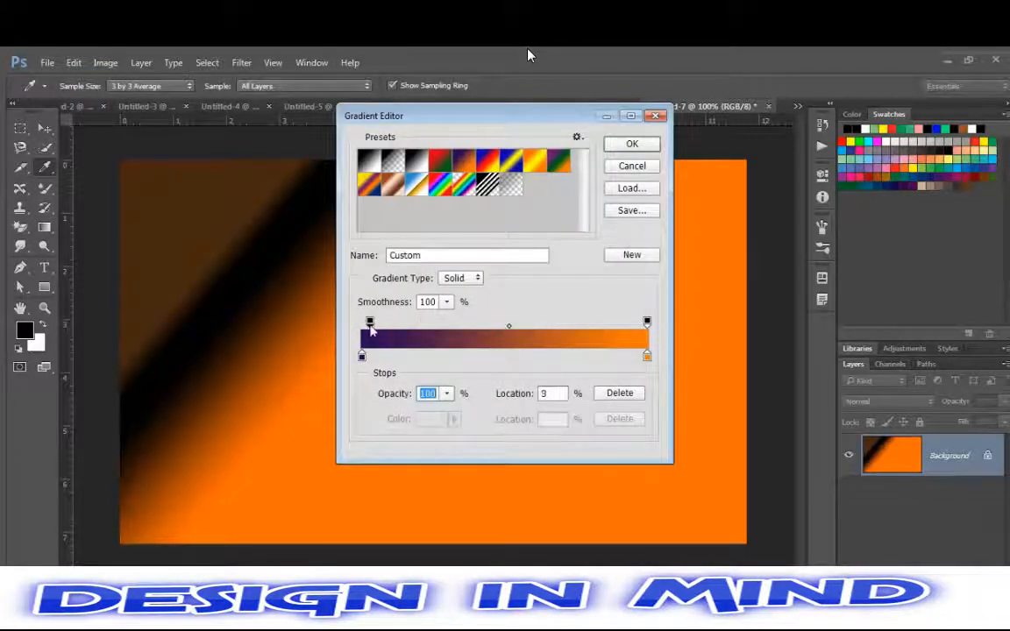
left_click(363, 357)
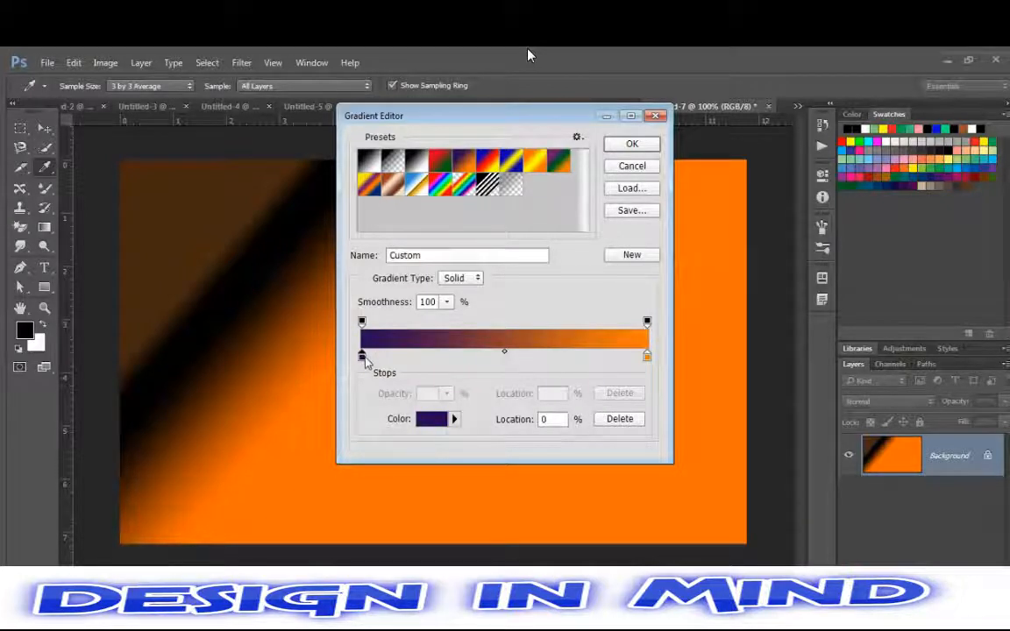
left_click_drag(364, 359, 403, 352)
left_click(401, 353)
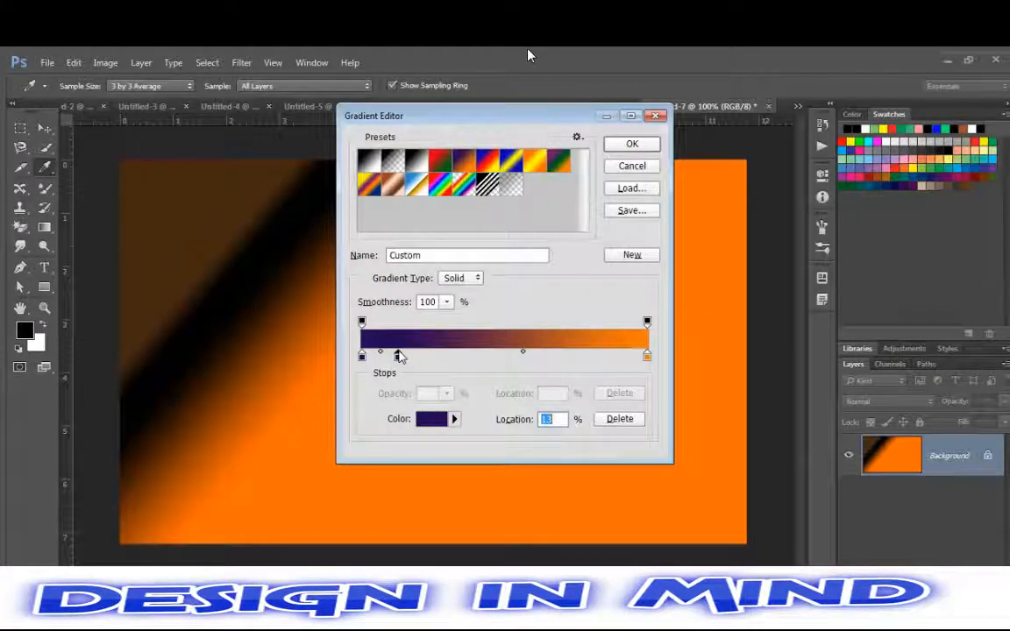
Try the background color on the 13% stop, recolor it dark green in the Color Picker, and accept the custom gradient
left_click(454, 419)
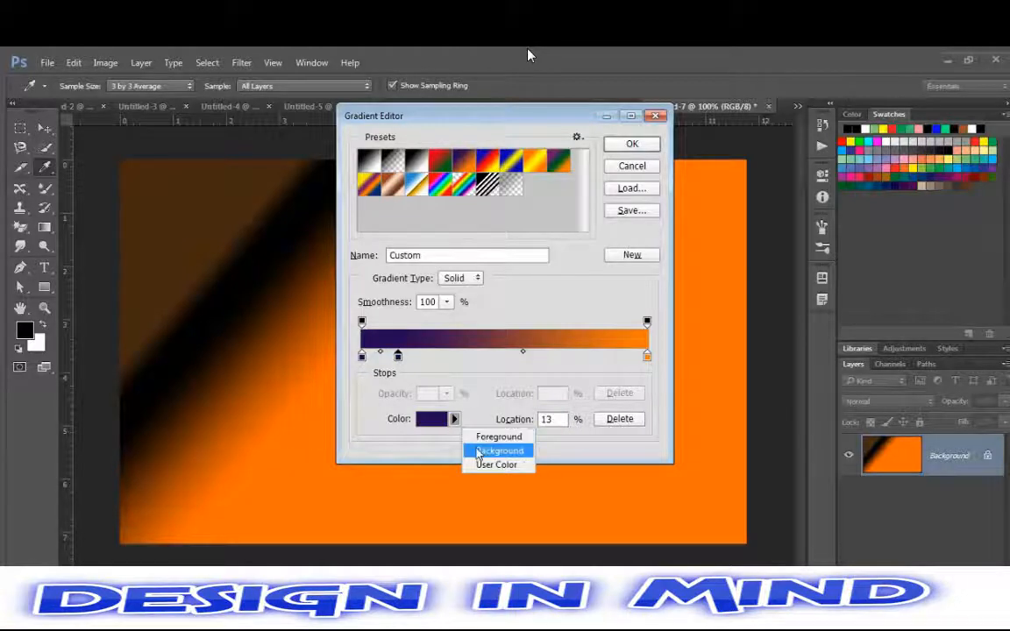
left_click(480, 450)
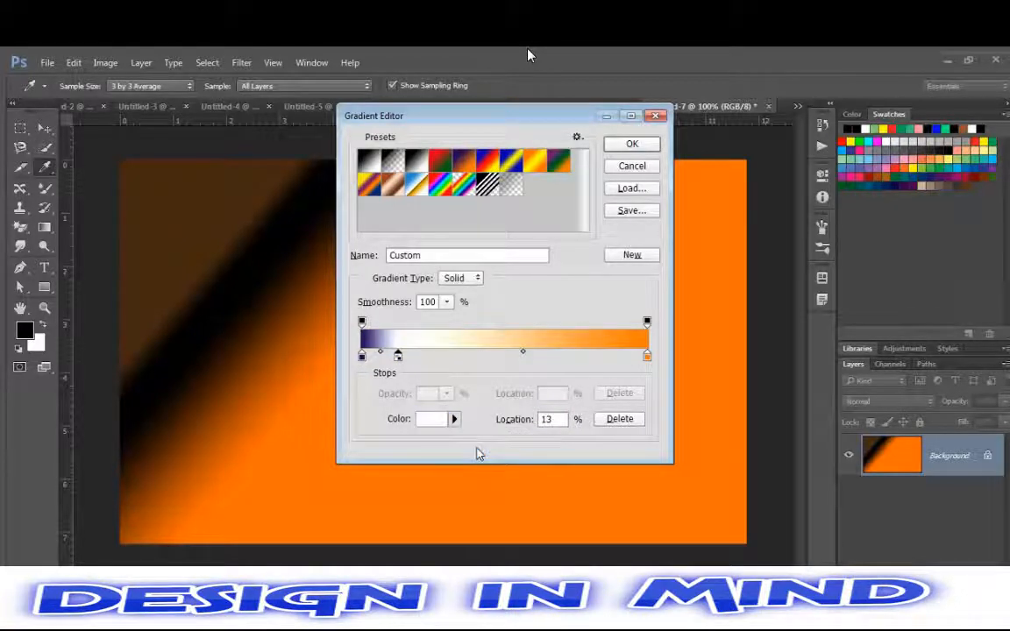
left_click(430, 421)
left_click_drag(326, 175, 448, 320)
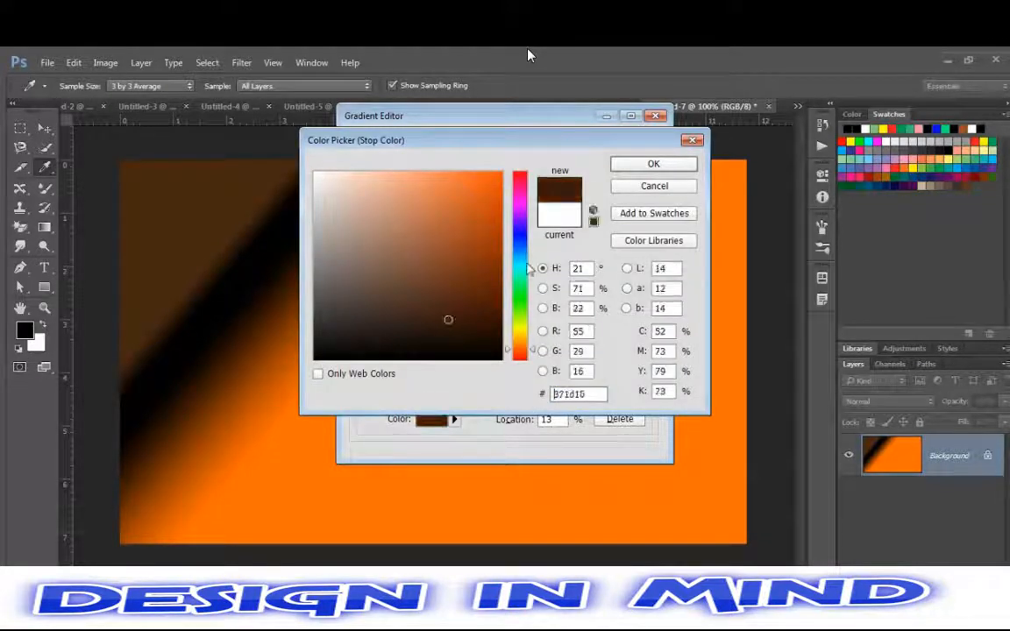
left_click_drag(508, 349, 506, 322)
left_click(653, 164)
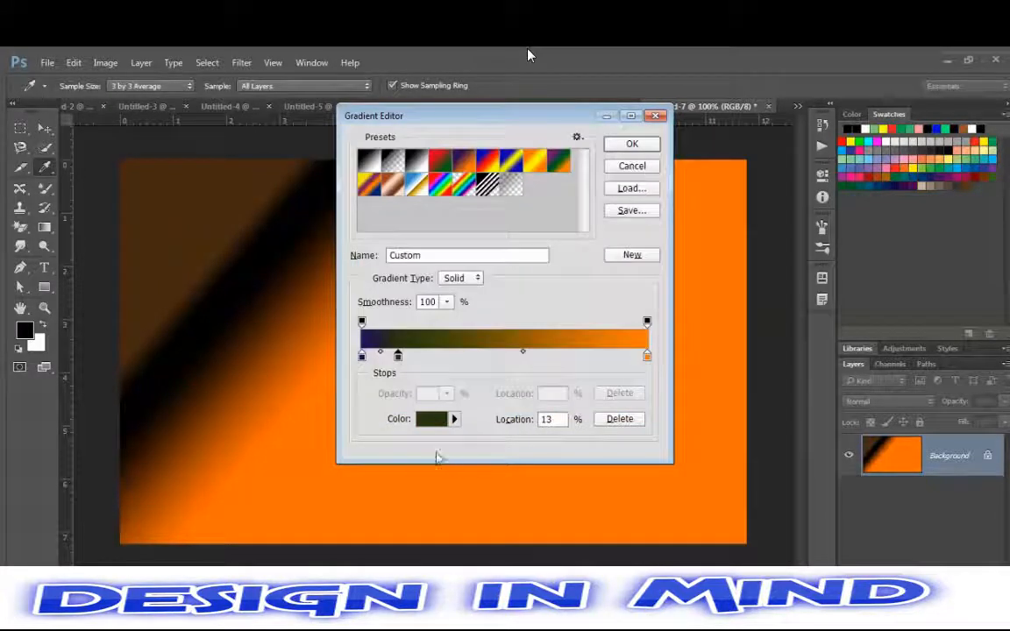
left_click(645, 141)
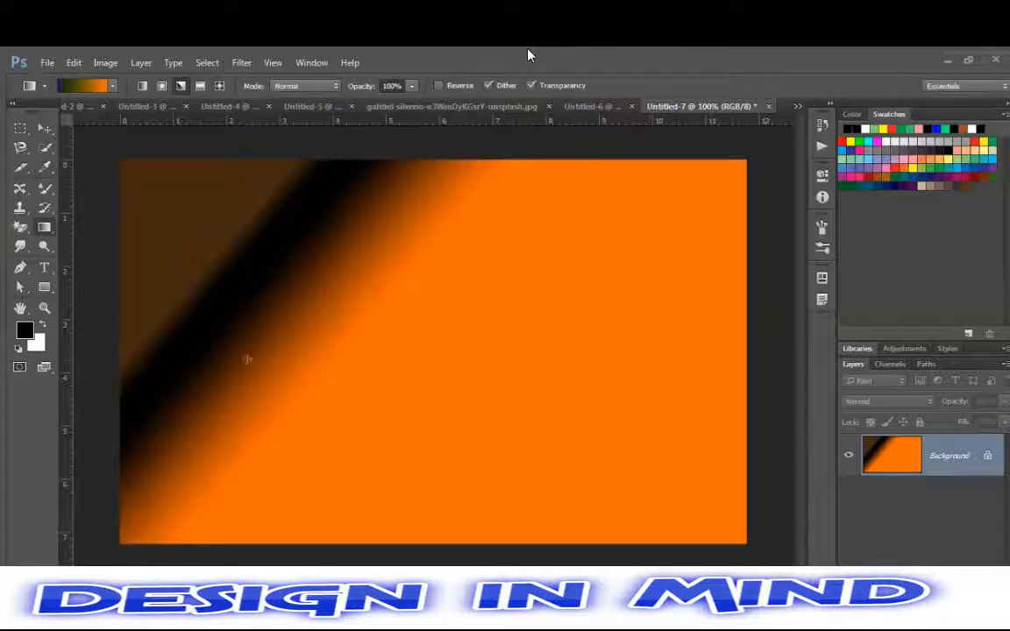
Apply the custom gradient to the background in the Angle, Radial, Diamond and Linear styles, ending with a near-horizontal linear gradient
left_click_drag(276, 337, 263, 317)
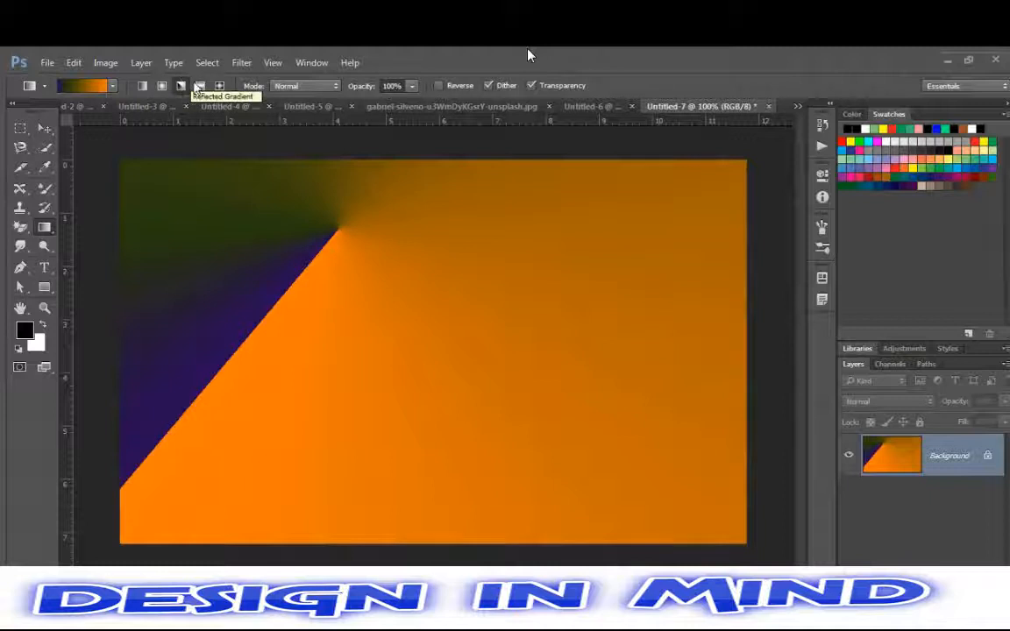
left_click(158, 87)
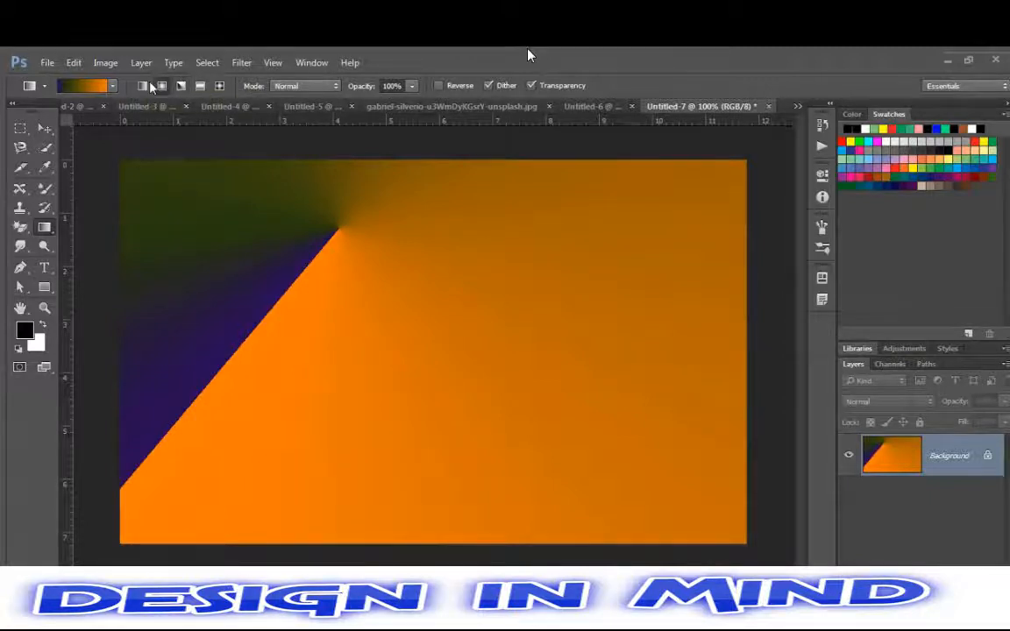
left_click_drag(230, 194, 257, 227)
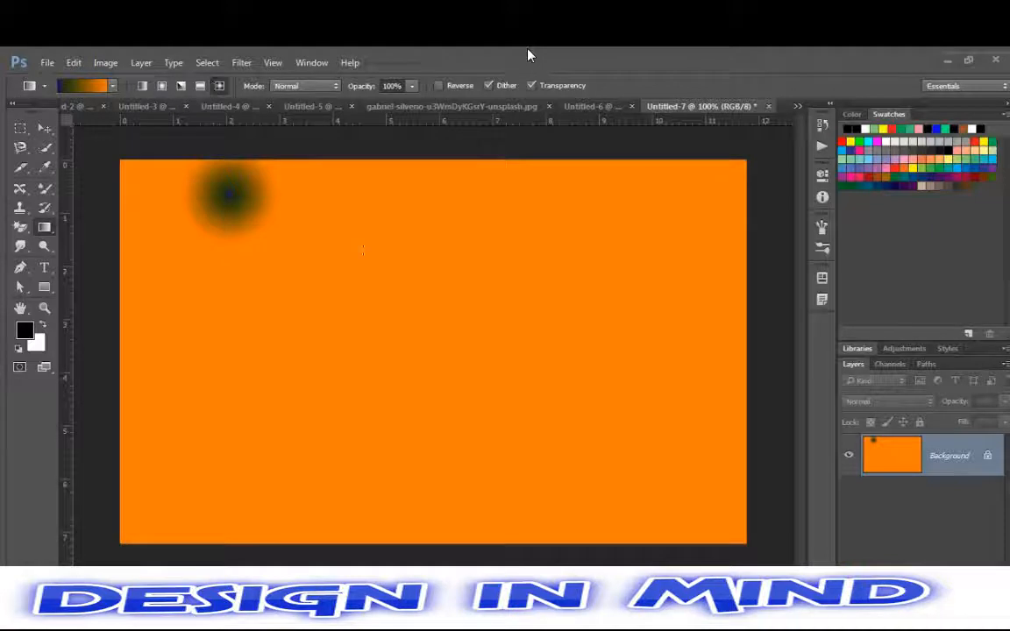
left_click_drag(369, 256, 422, 329)
left_click(141, 85)
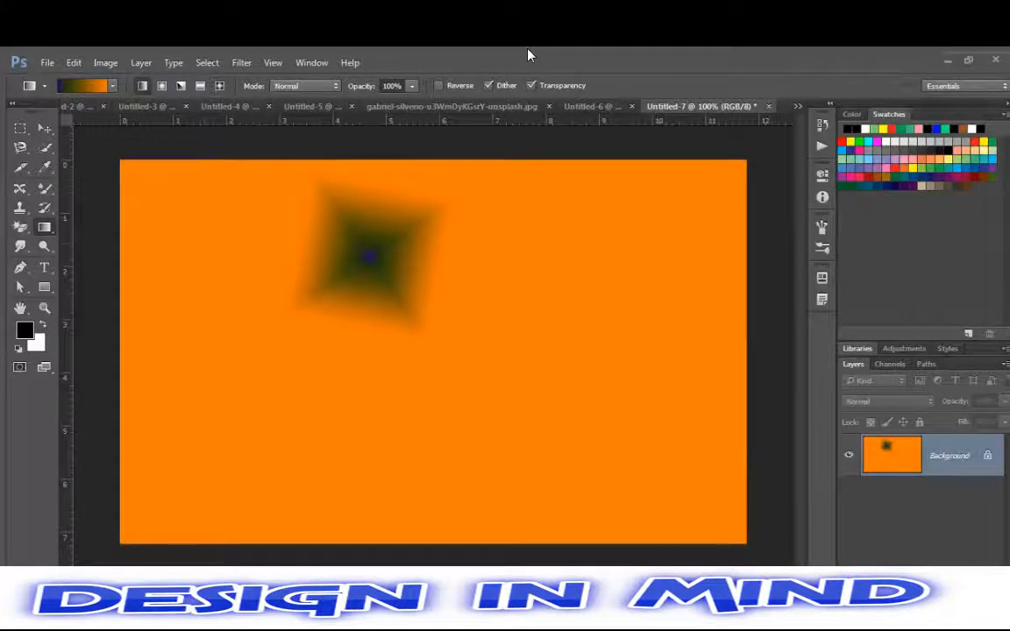
left_click_drag(197, 237, 358, 262)
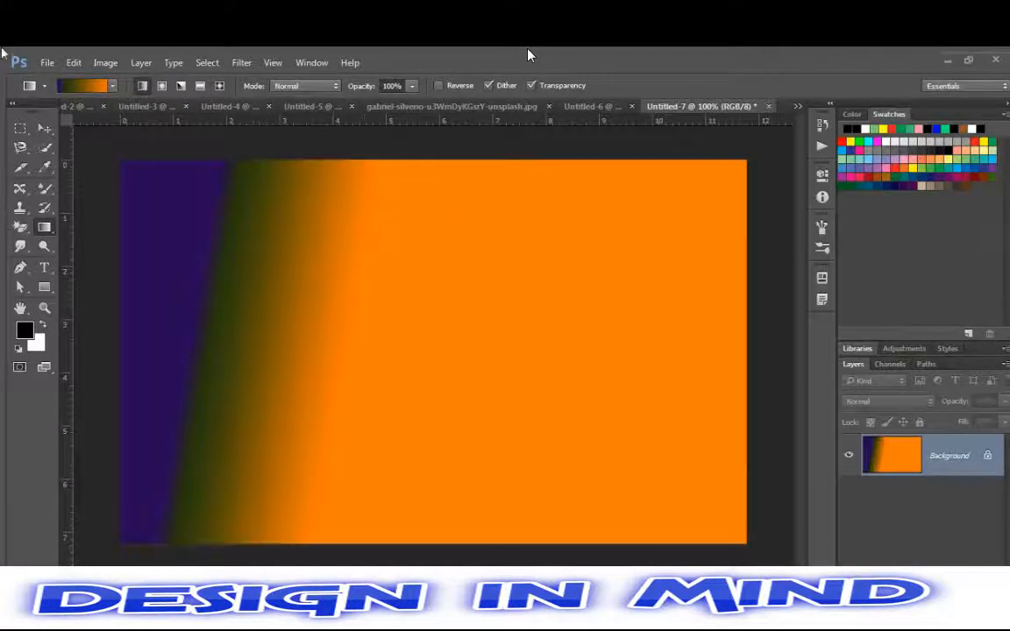
Reopen the custom gradient, change its first color stop to black, and try removing the 13% green stop with an undo
left_click(72, 85)
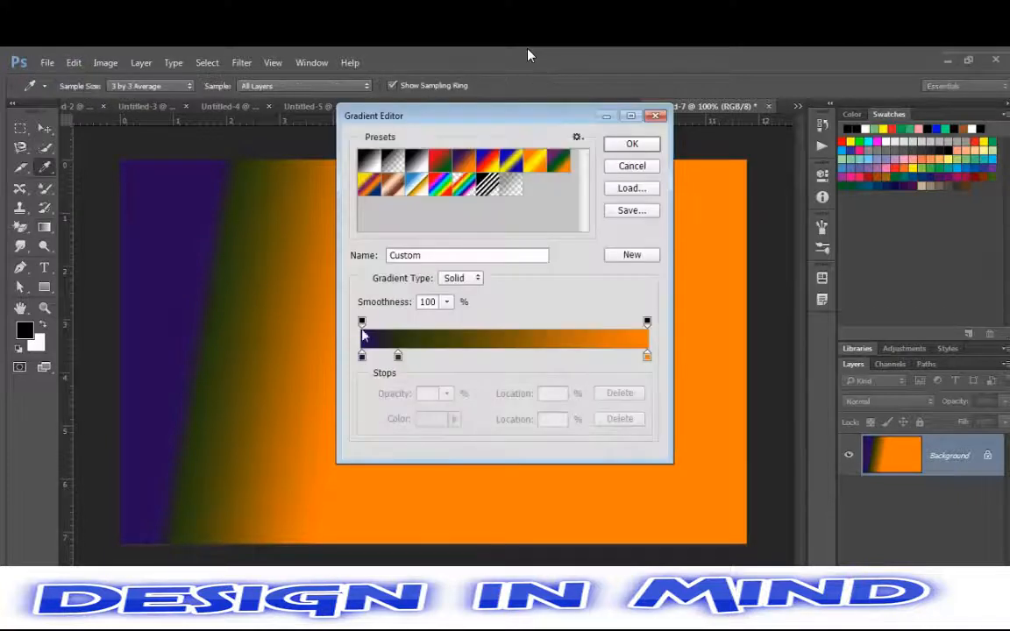
left_click(399, 357)
key("BackSpace")
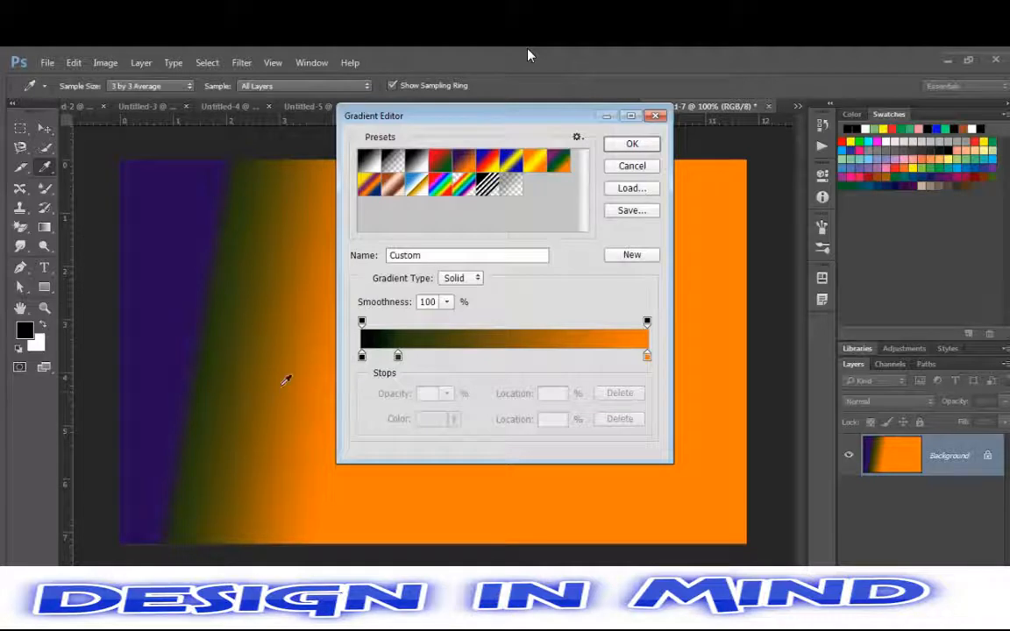
left_click(399, 357)
left_click_drag(399, 357, 254, 361)
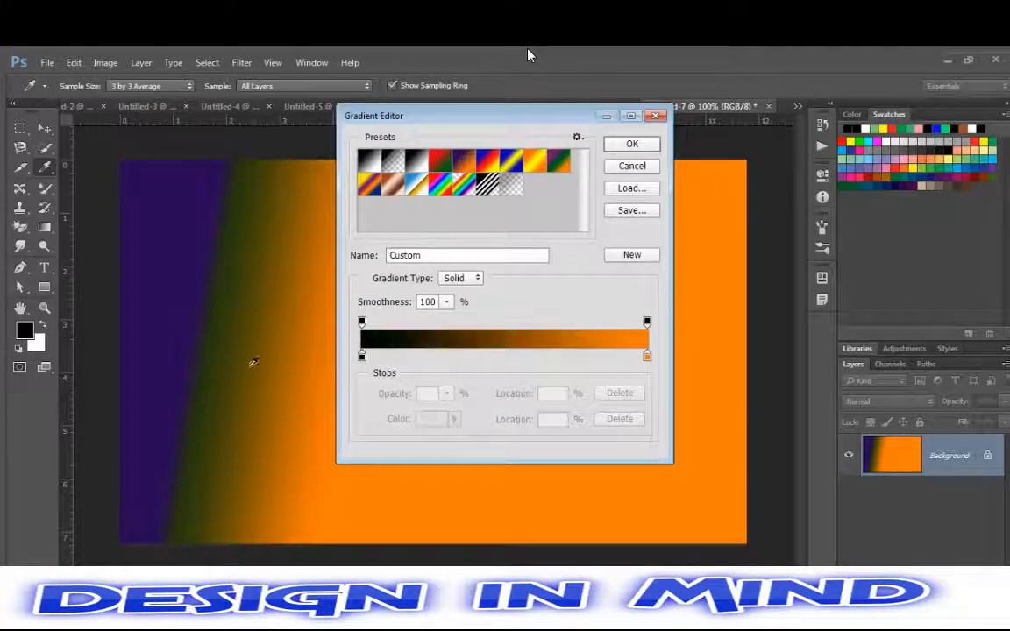
key("ctrl+z")
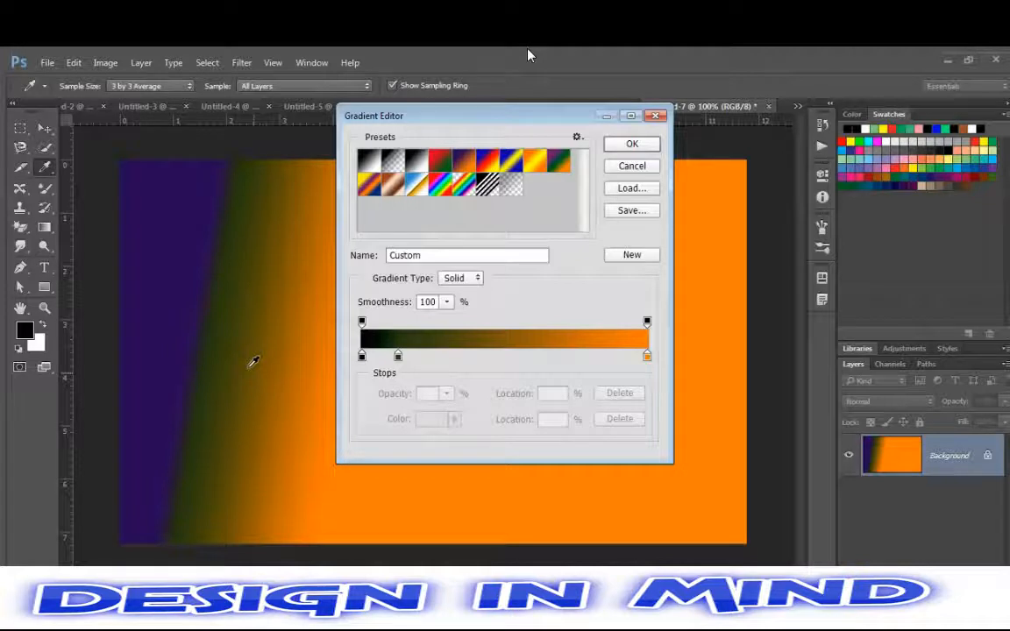
Move the first opacity stop and the dark green color stop inward, and move the orange color stop to the 35% location
left_click(363, 323)
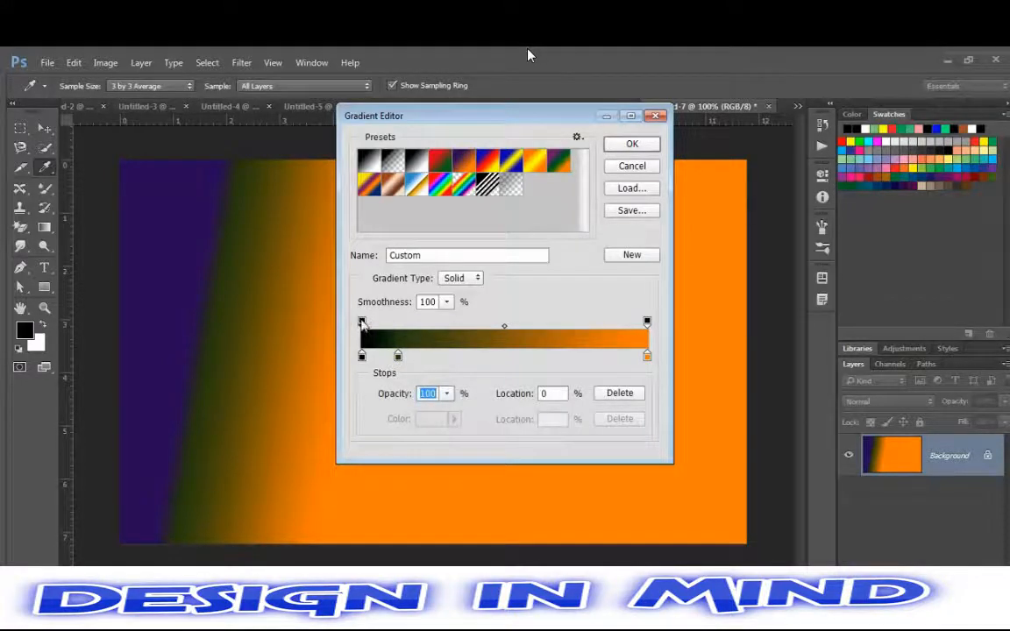
left_click_drag(362, 323, 438, 324)
left_click(399, 356)
mouse_move(399, 356)
left_mouse_down()
mouse_move(471, 358)
mouse_move(406, 361)
left_mouse_up()
left_click_drag(440, 323, 437, 356)
left_click_drag(647, 356, 463, 359)
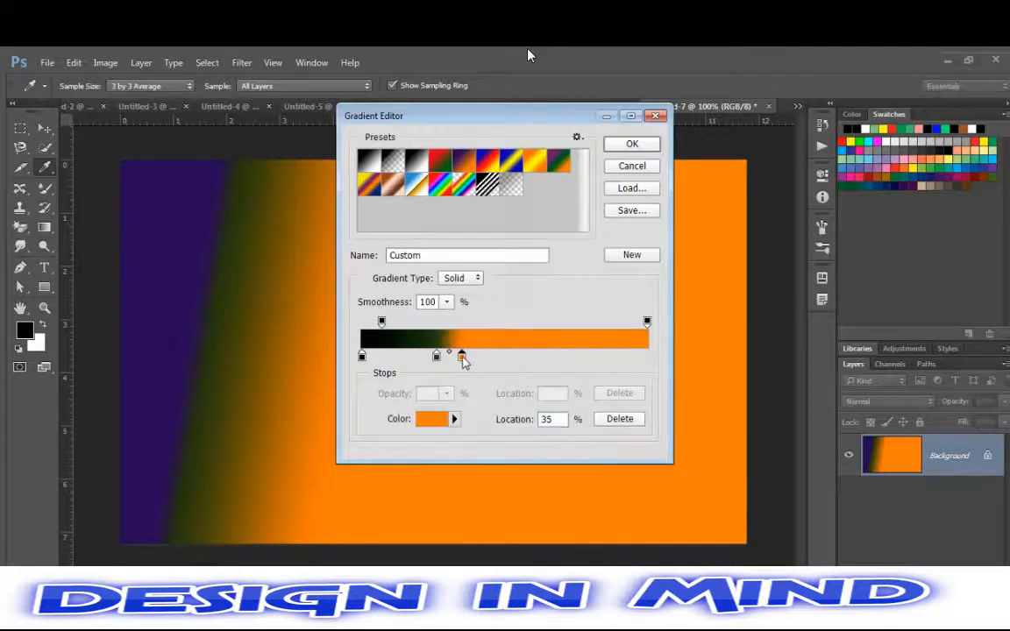
Set the gradient's smoothness to 64% and add a 100% opacity stop at the 52% location
left_click(446, 302)
mouse_move(431, 324)
left_mouse_down()
mouse_move(388, 323)
mouse_move(425, 324)
left_mouse_up()
left_click(509, 324)
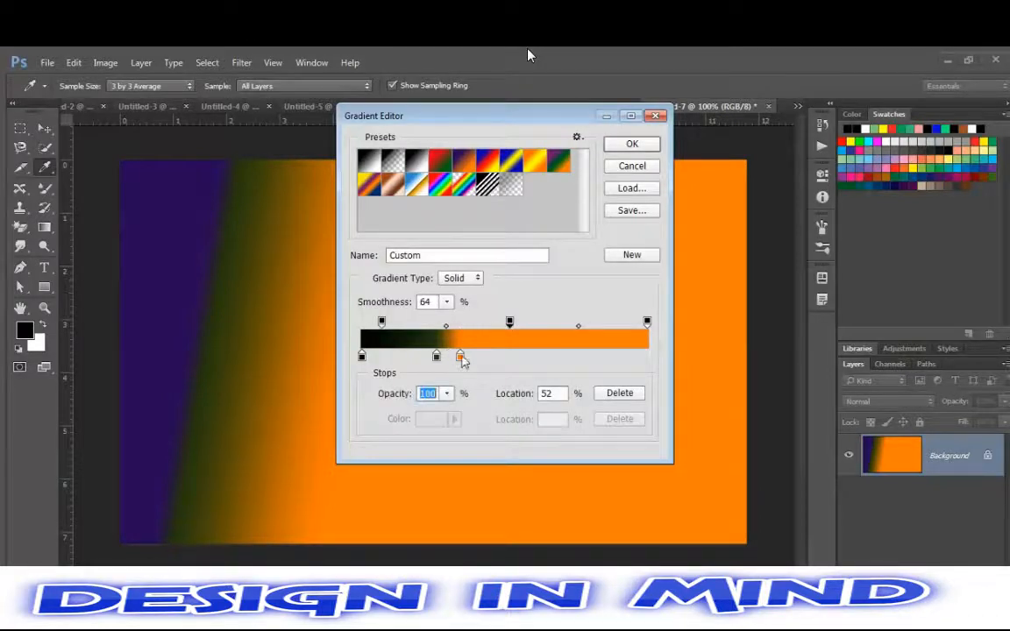
Recolor the orange stop at 35% to dark teal, hex 265f68
double_click(460, 357)
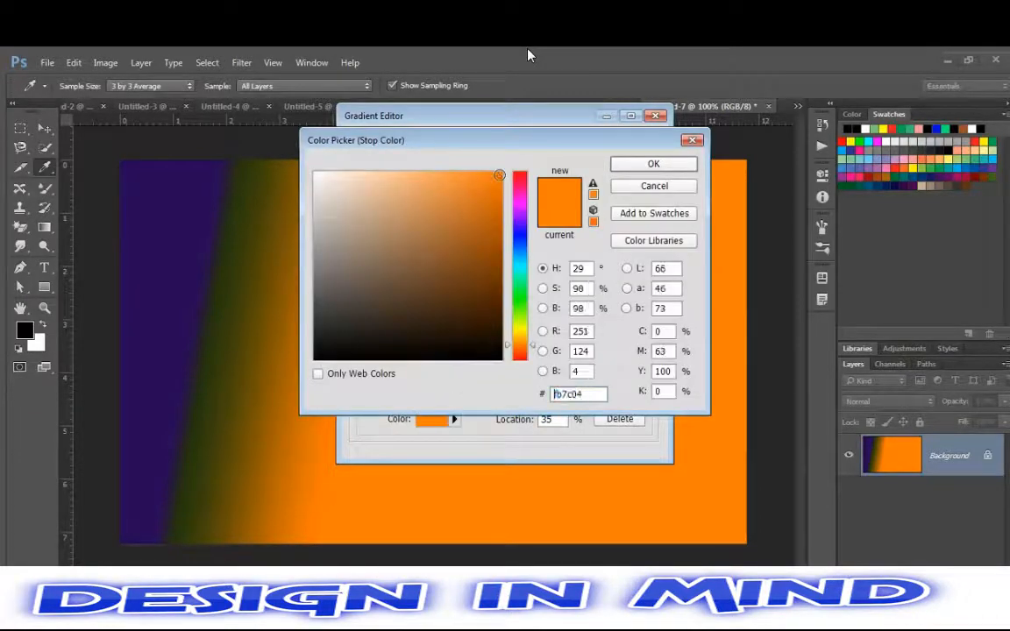
left_click_drag(498, 176, 434, 282)
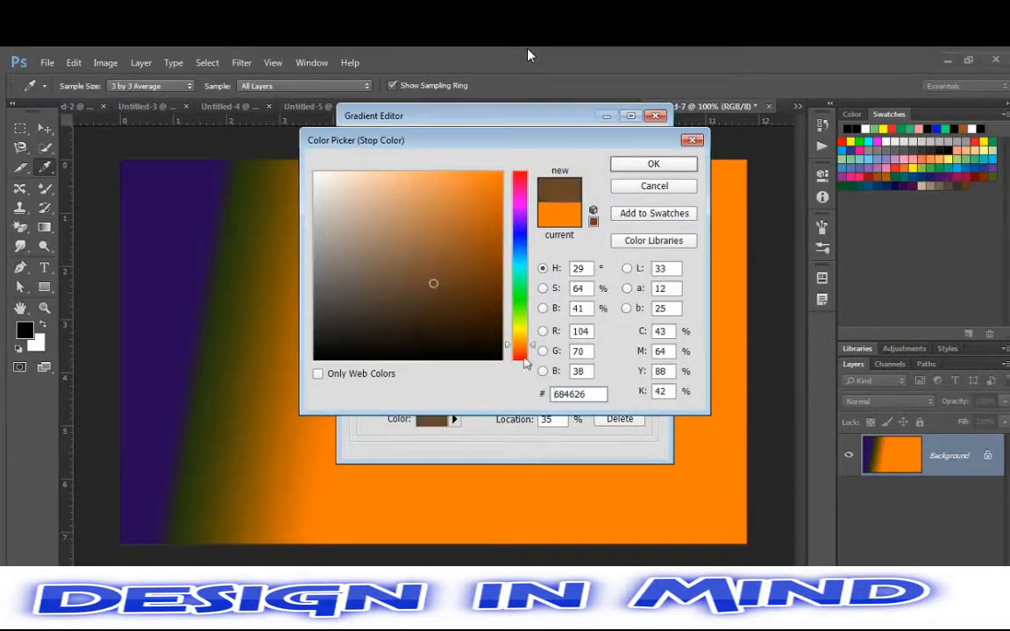
left_click_drag(524, 348, 526, 262)
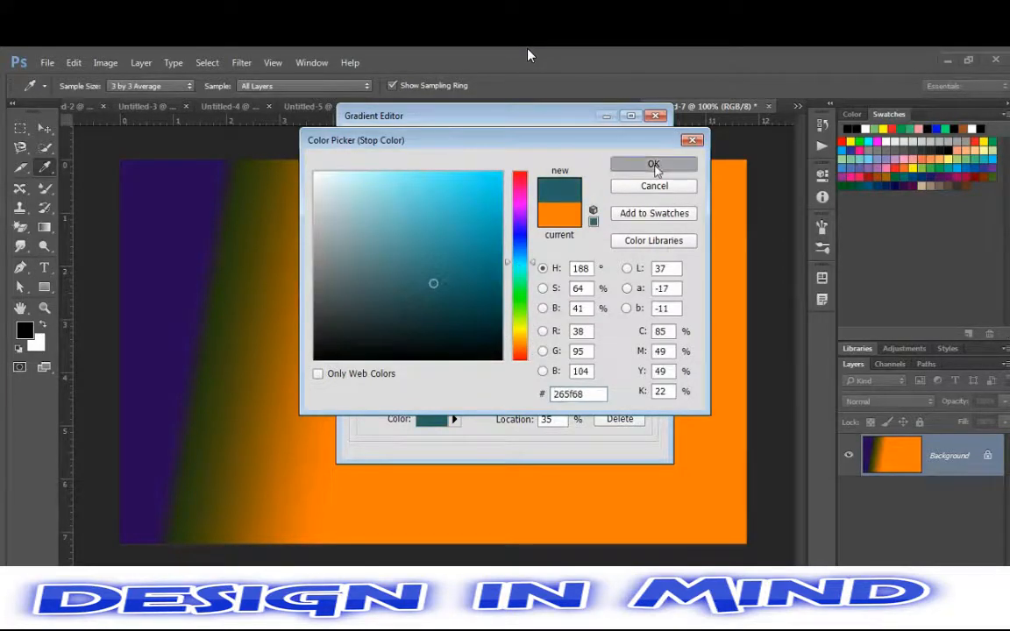
left_click(654, 166)
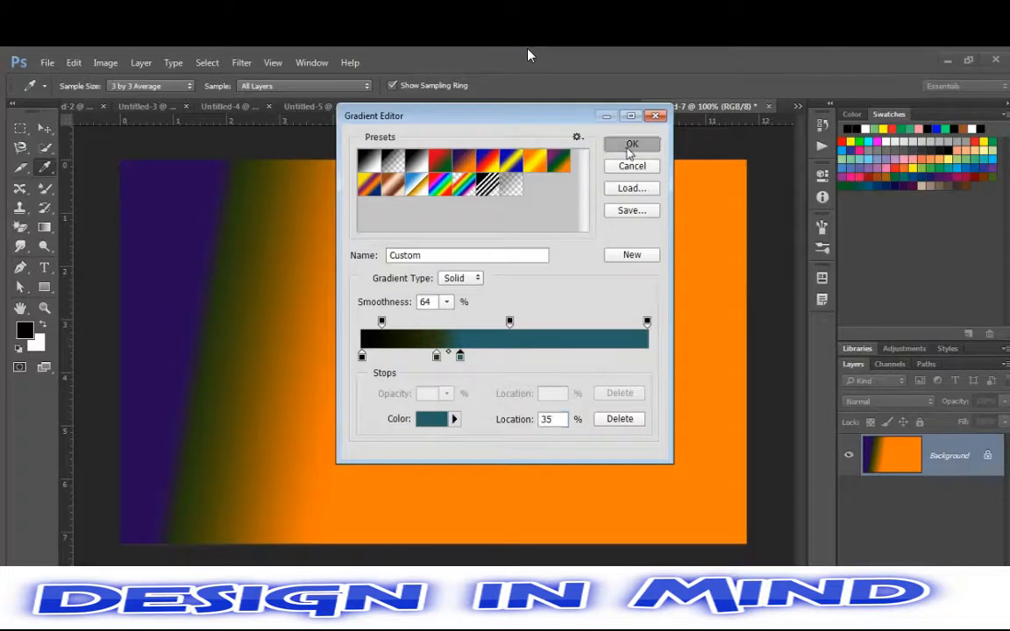
Accept the edited gradient and apply it to the background as a very short and a longer diagonal linear gradient
left_click(628, 149)
left_click_drag(254, 331, 272, 347)
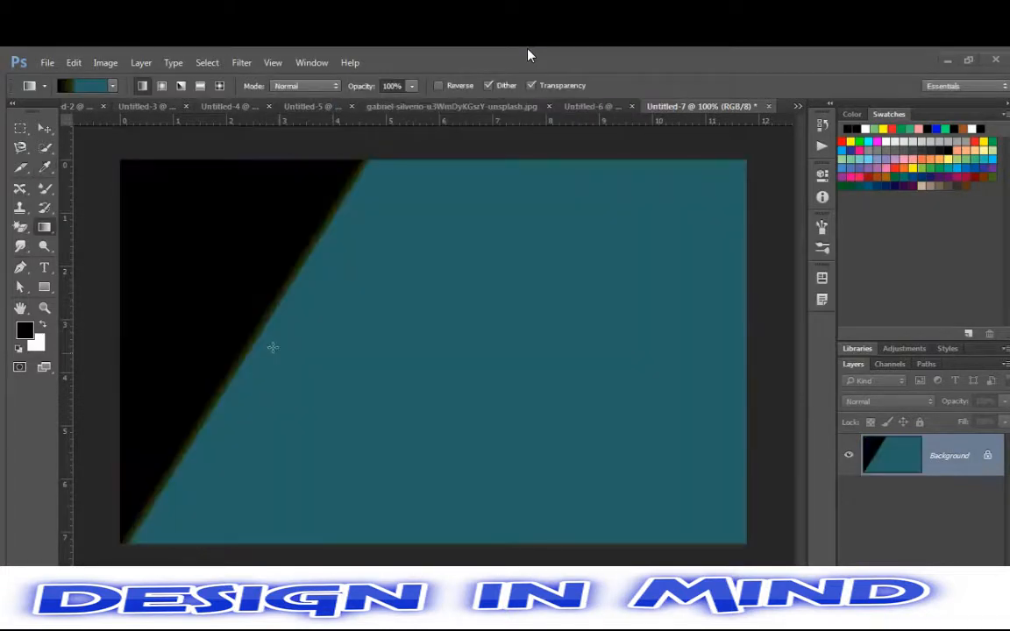
left_click_drag(234, 272, 363, 320)
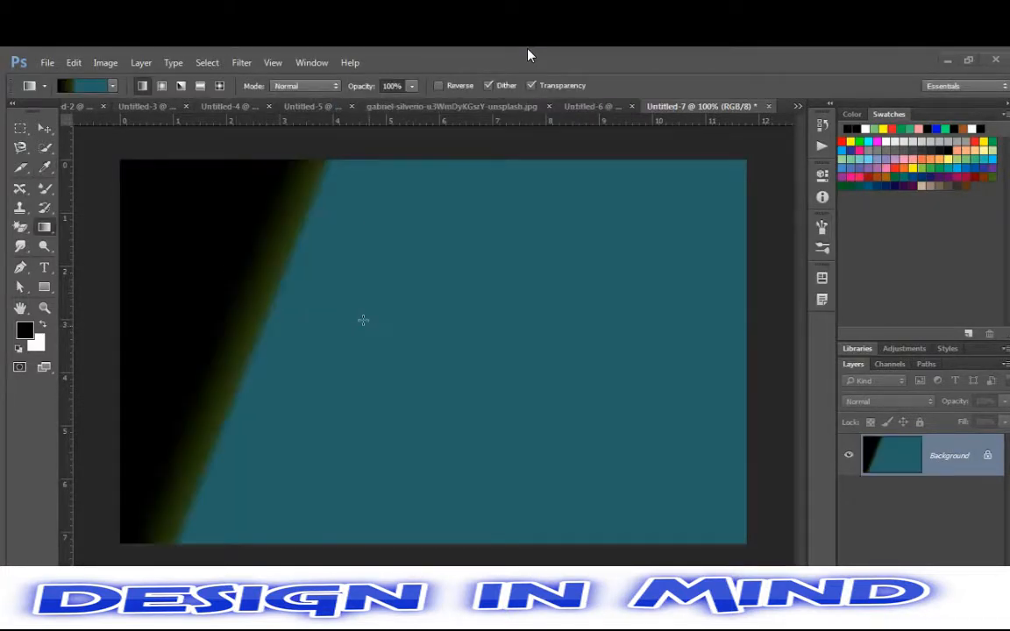